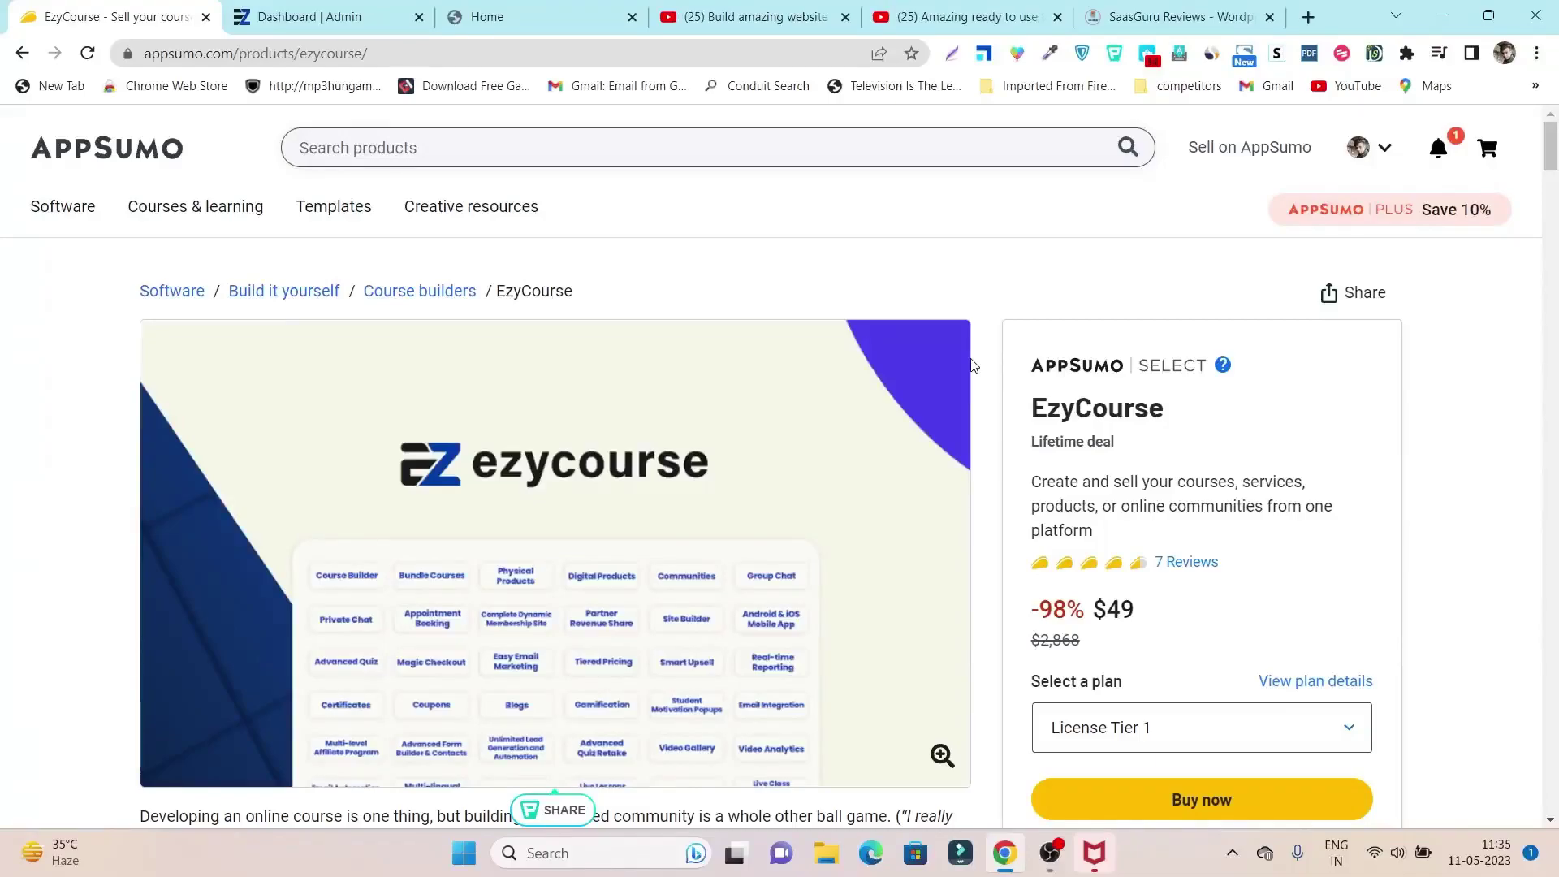
- Skim the AppSumo EzyCourse deal page, then switch to the 'Dashboard | Admin' tab
scroll(934, 406, "down", 5)
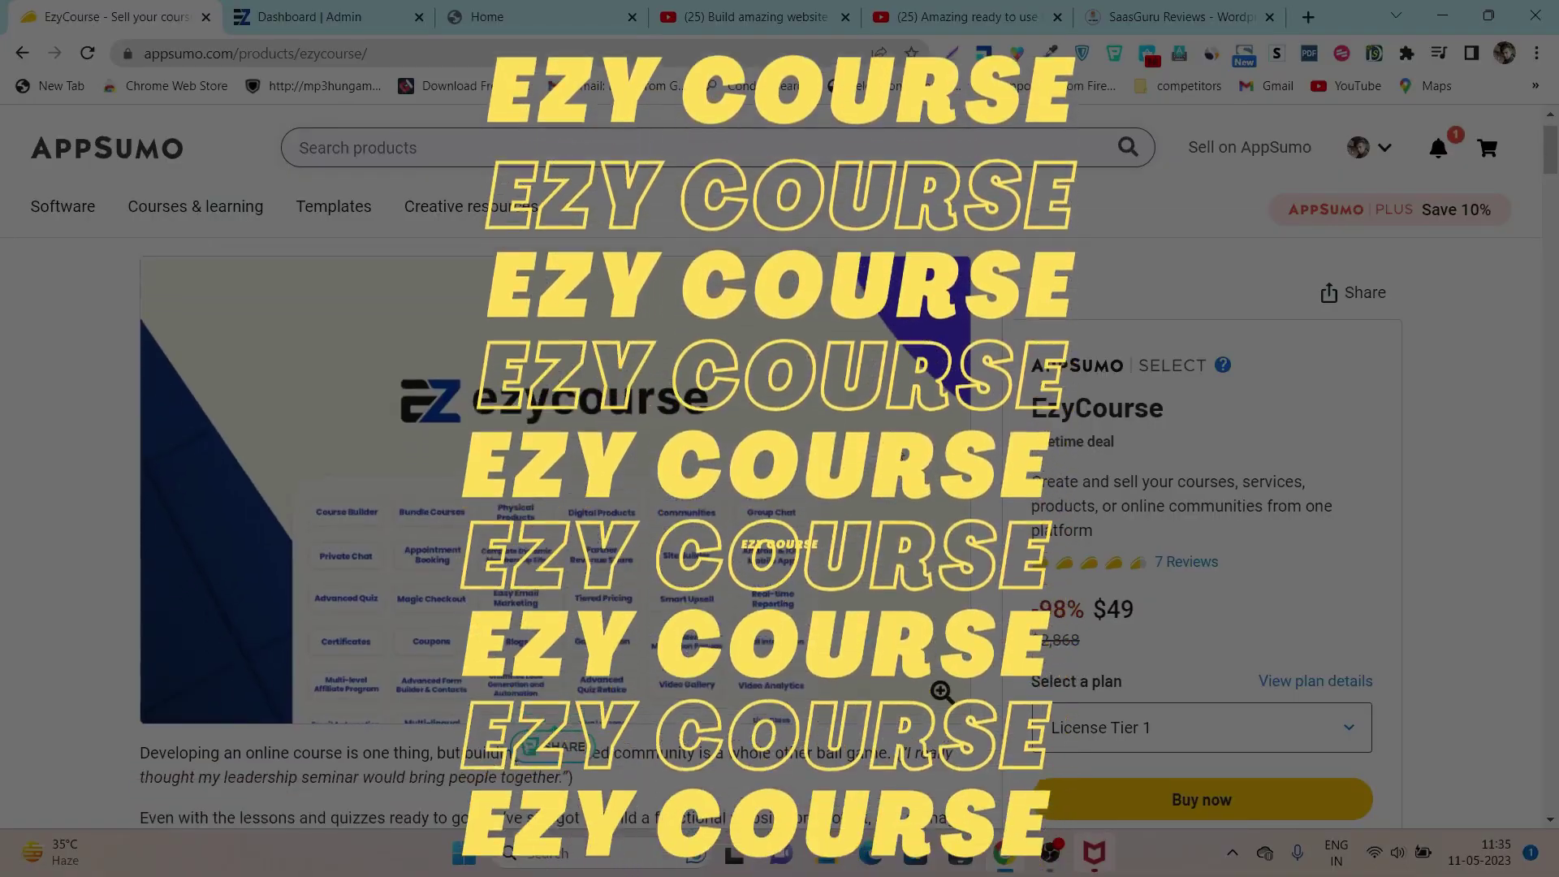
scroll(897, 449, "down", 7)
scroll(693, 498, "up", 5)
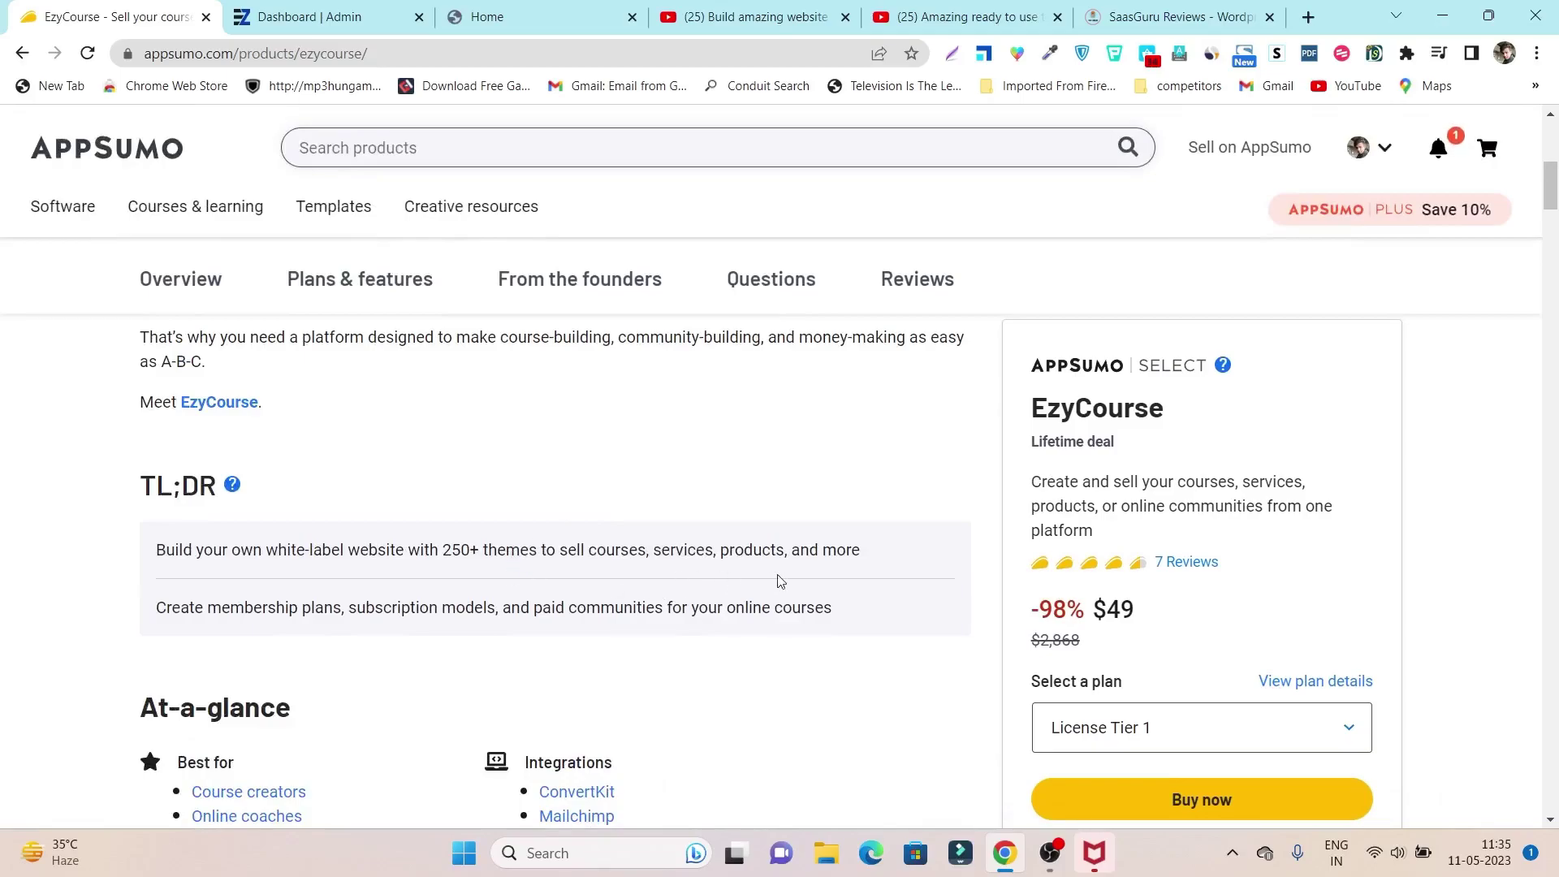
left_click(317, 16)
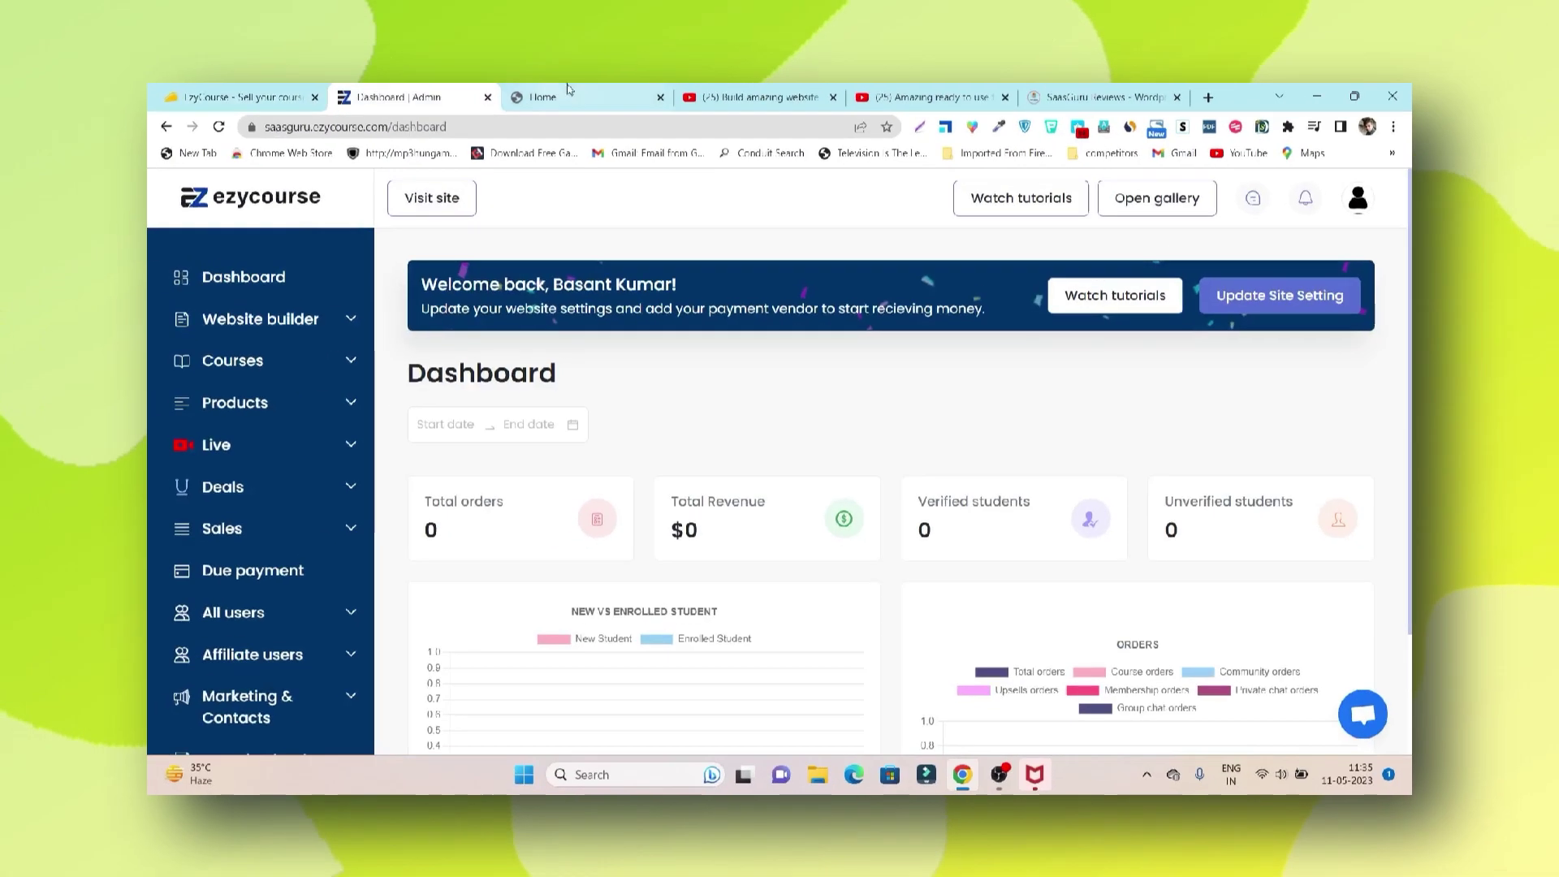
left_click(544, 12)
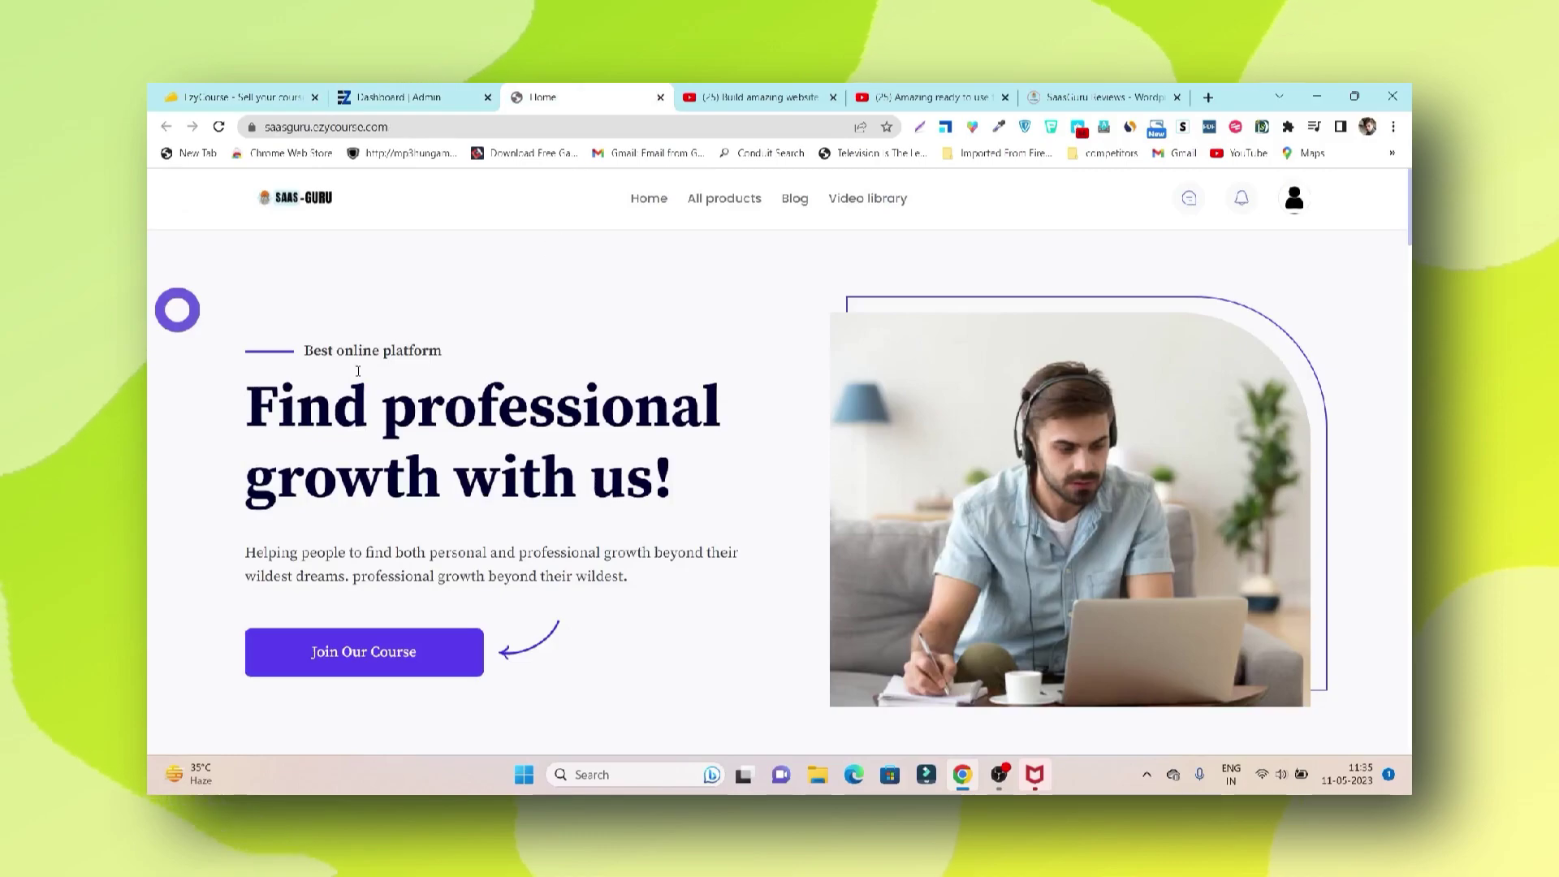
scroll(902, 452, "down", 8)
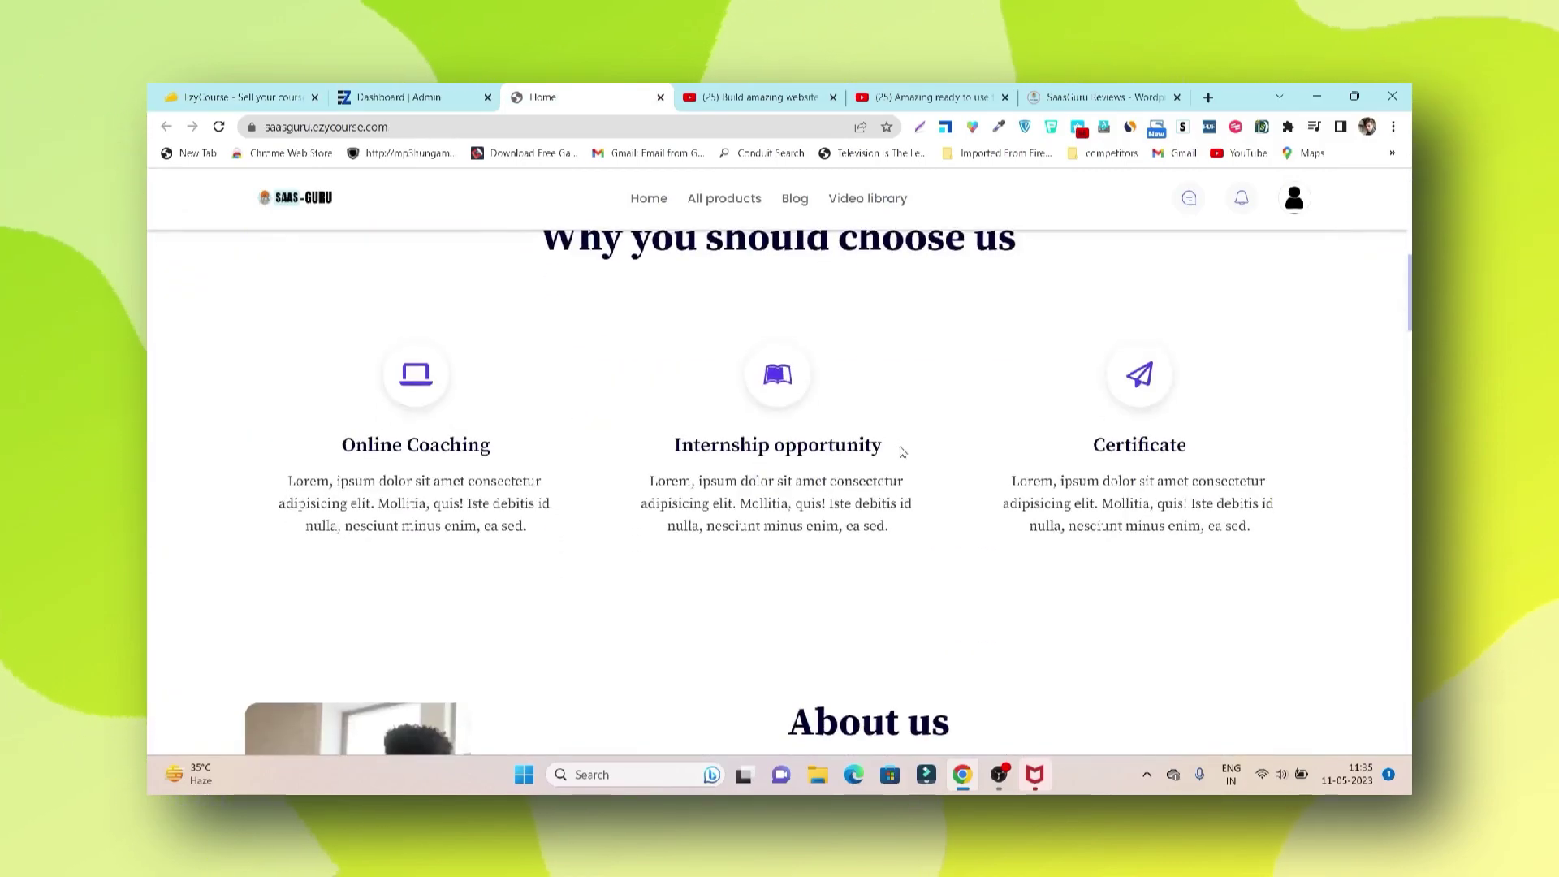
scroll(902, 451, "up", 8)
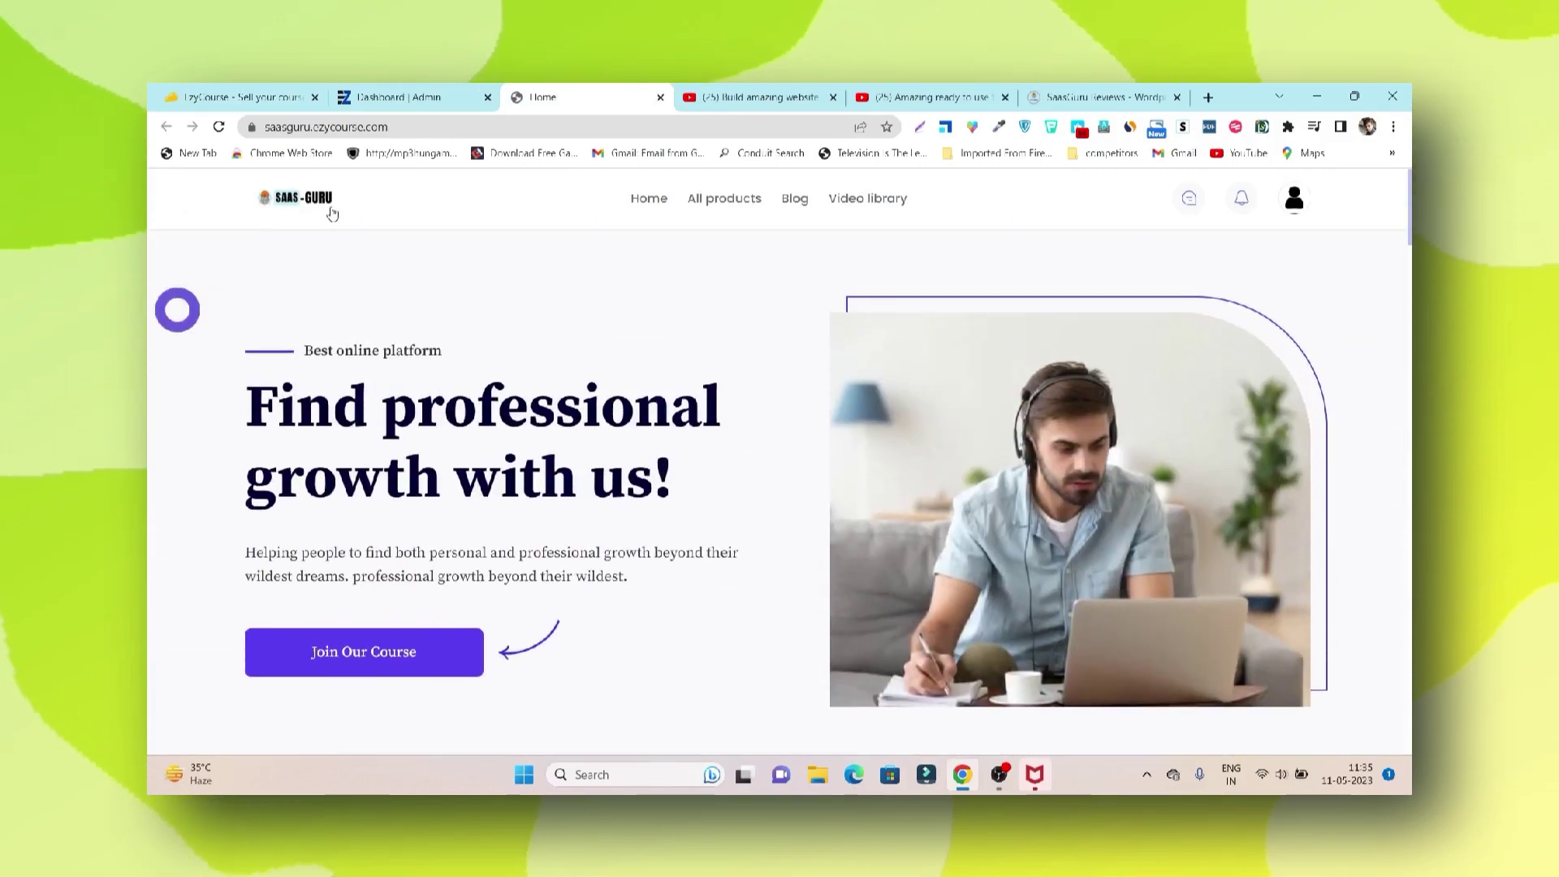
left_click_drag(283, 127, 423, 125)
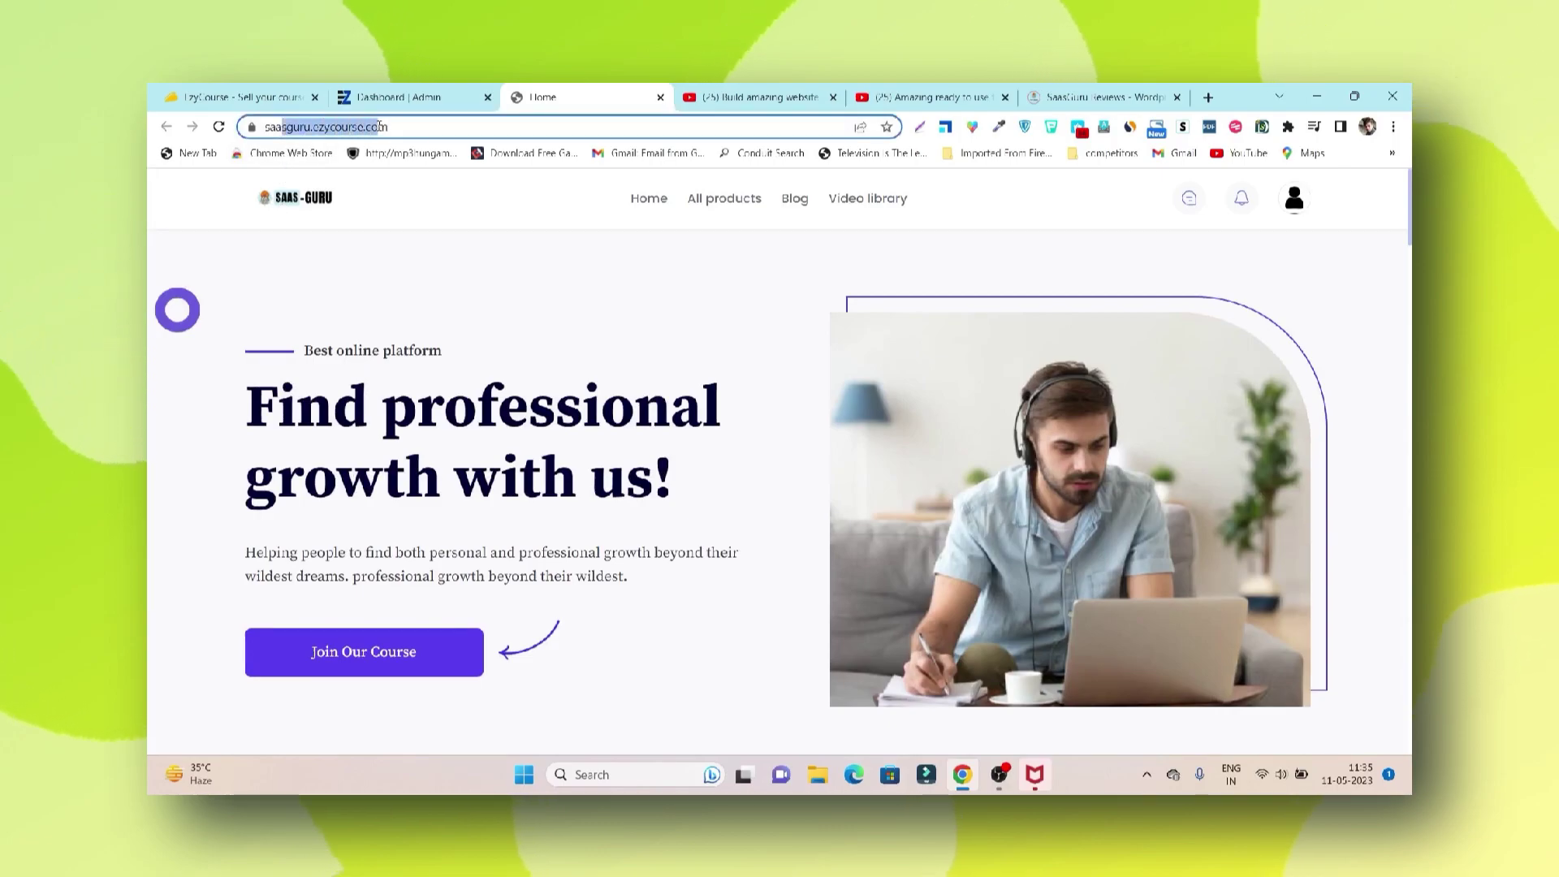
left_click(403, 212)
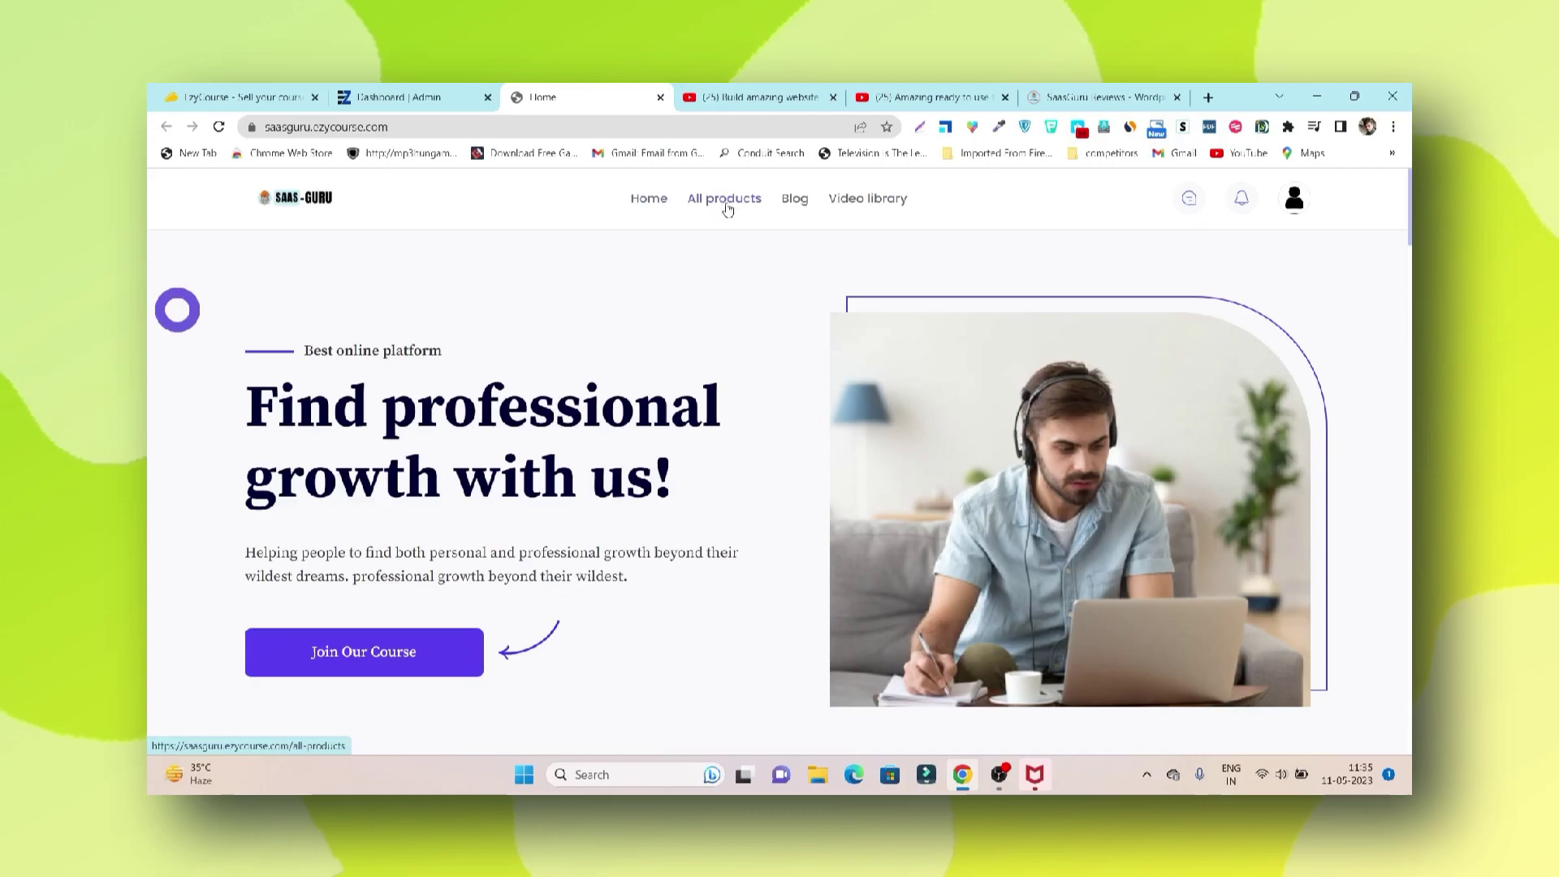
scroll(905, 475, "down", 15)
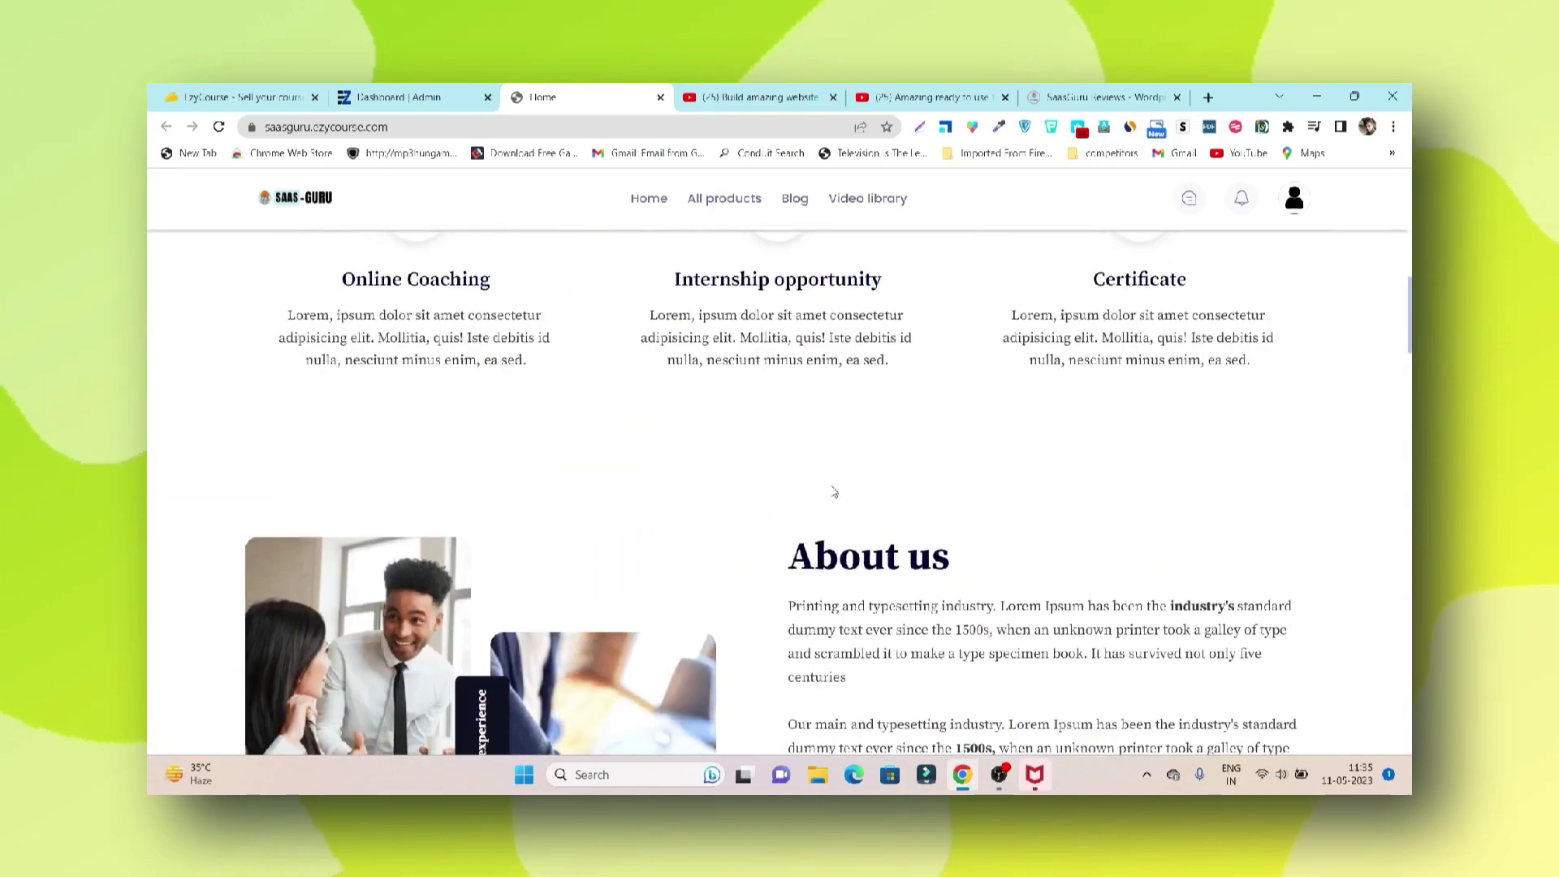
scroll(898, 529, "down", 15)
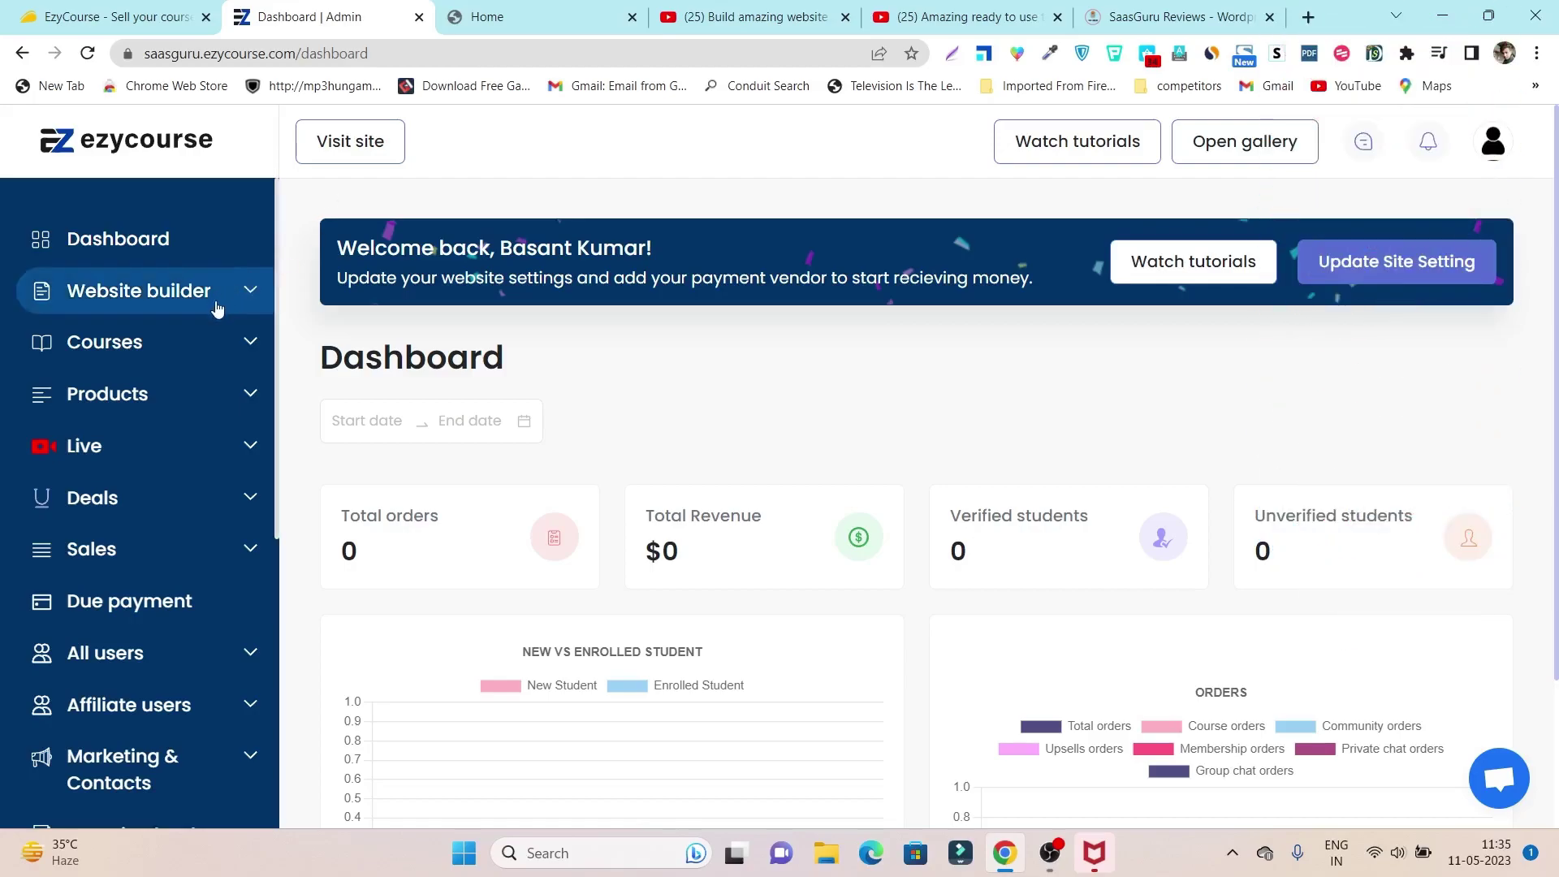
- Expand and collapse Website builder, then expand Course management and Product management in the sidebar
left_click(149, 302)
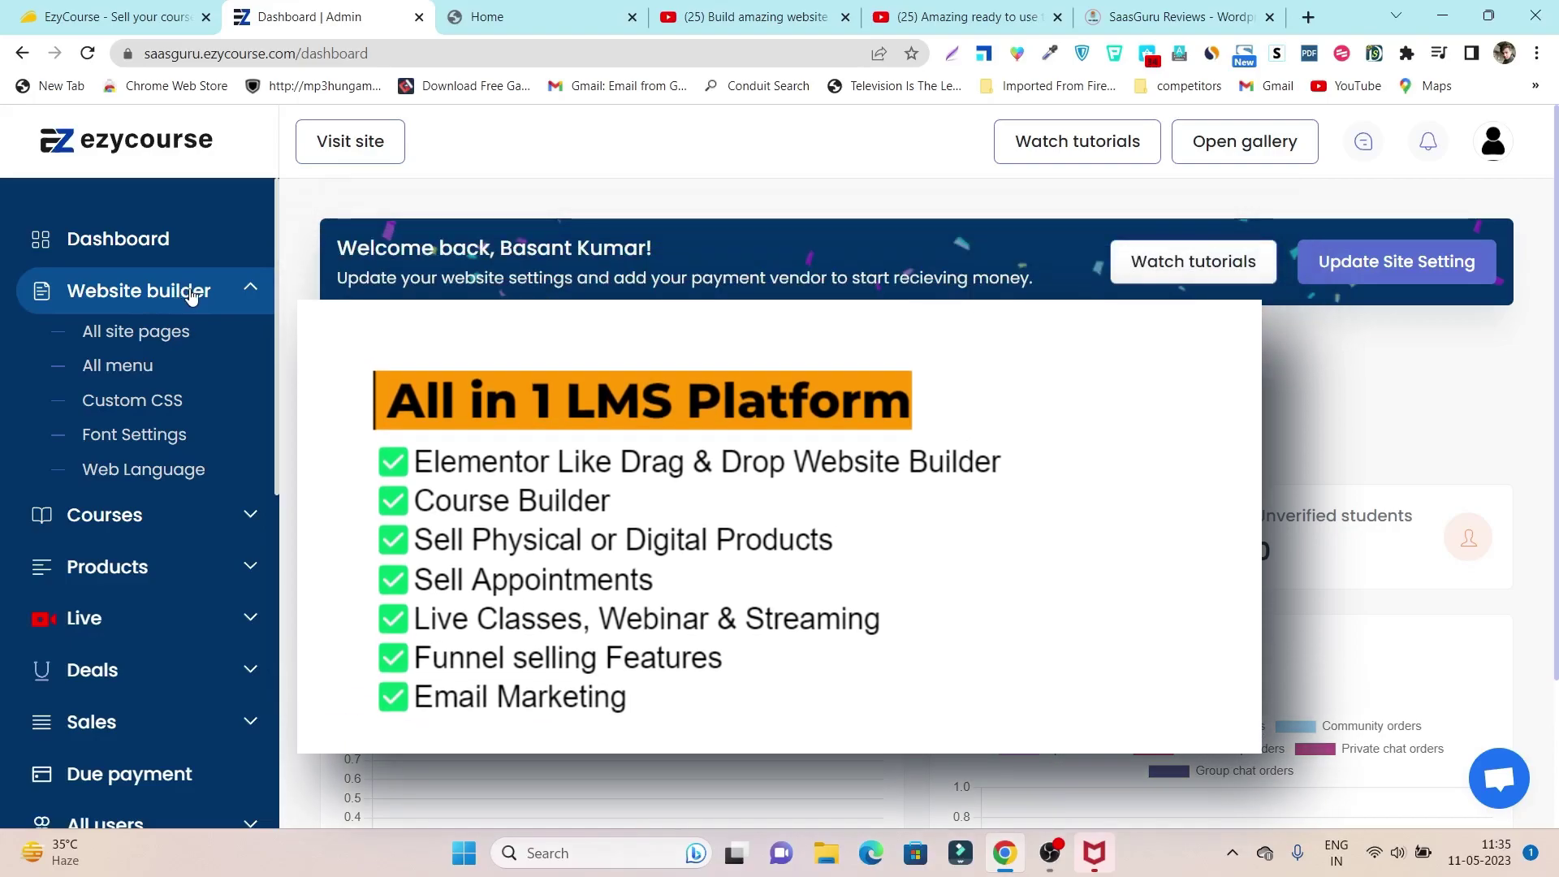
left_click(203, 298)
left_click(230, 345)
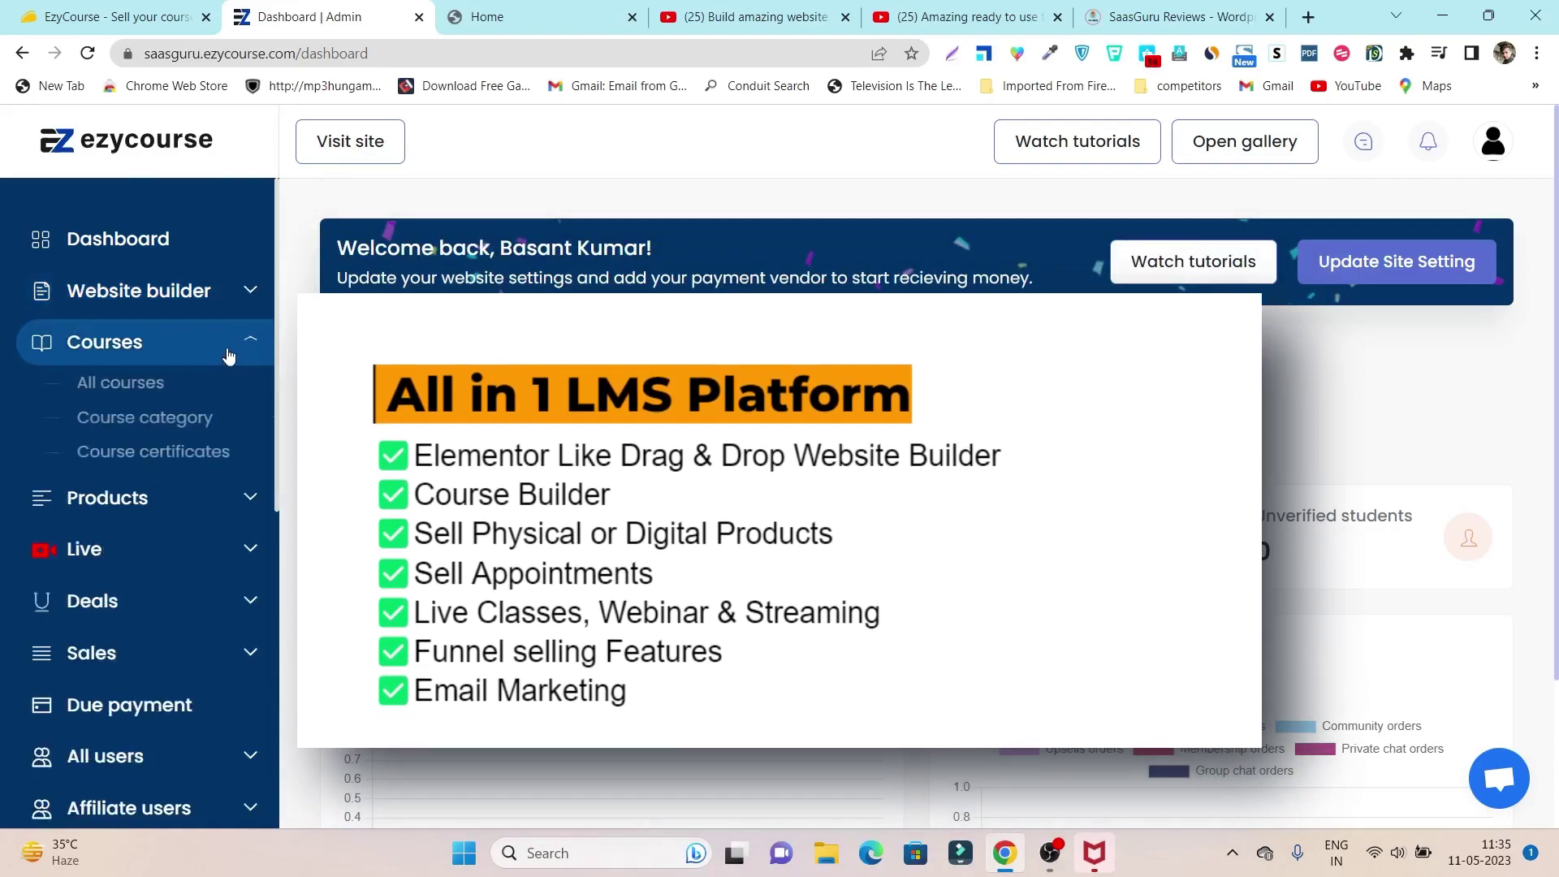
left_click(193, 499)
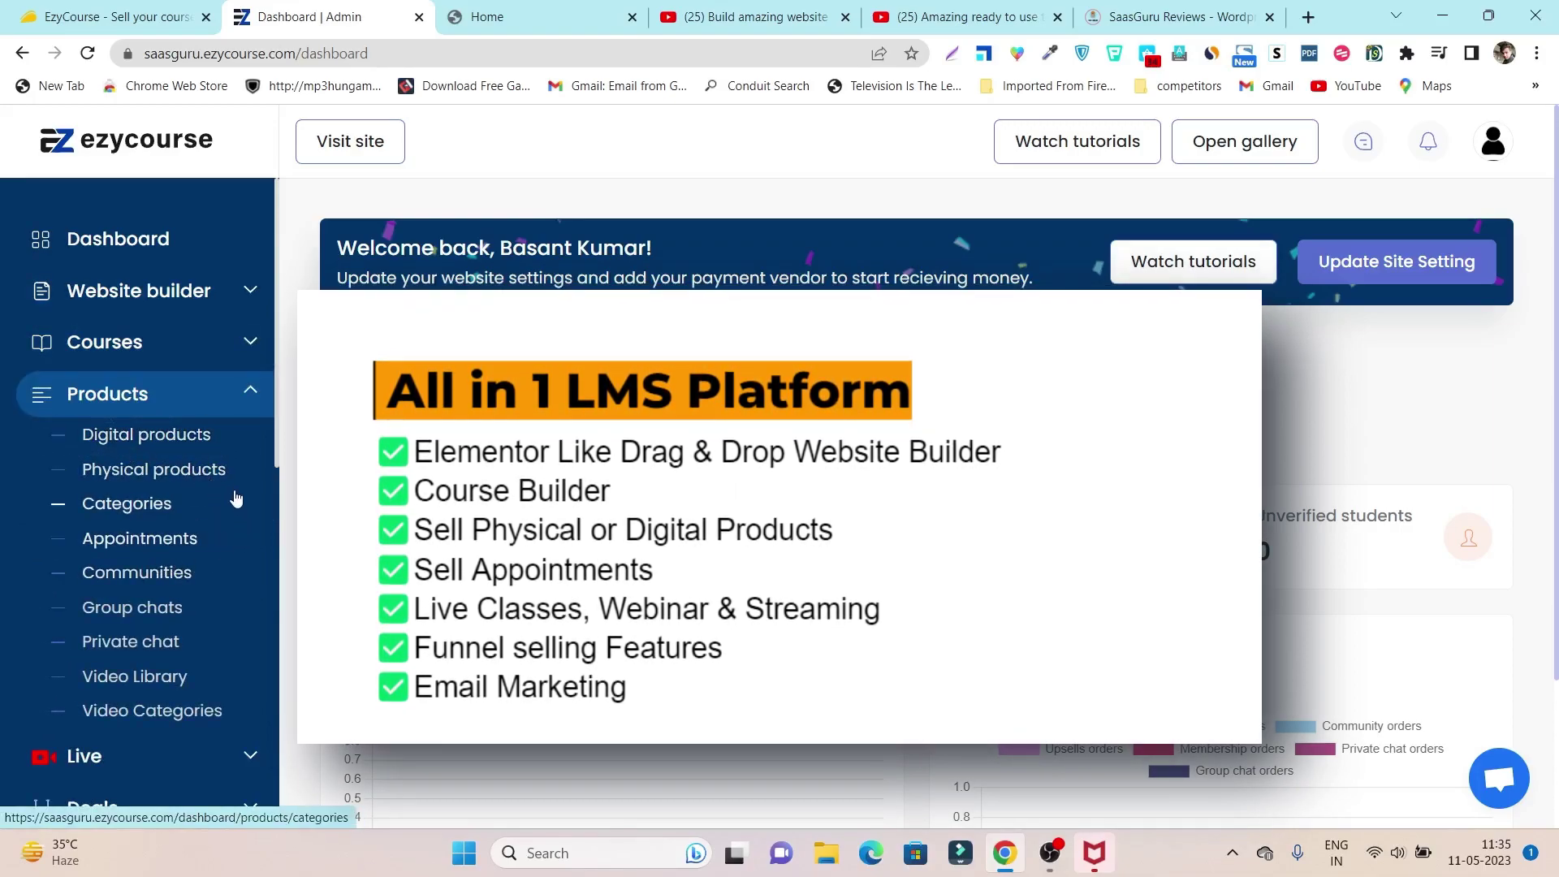
- Scroll the sidebar and expand the Live streaming and Deals sections
scroll(233, 568, "down", 1)
scroll(216, 627, "down", 1)
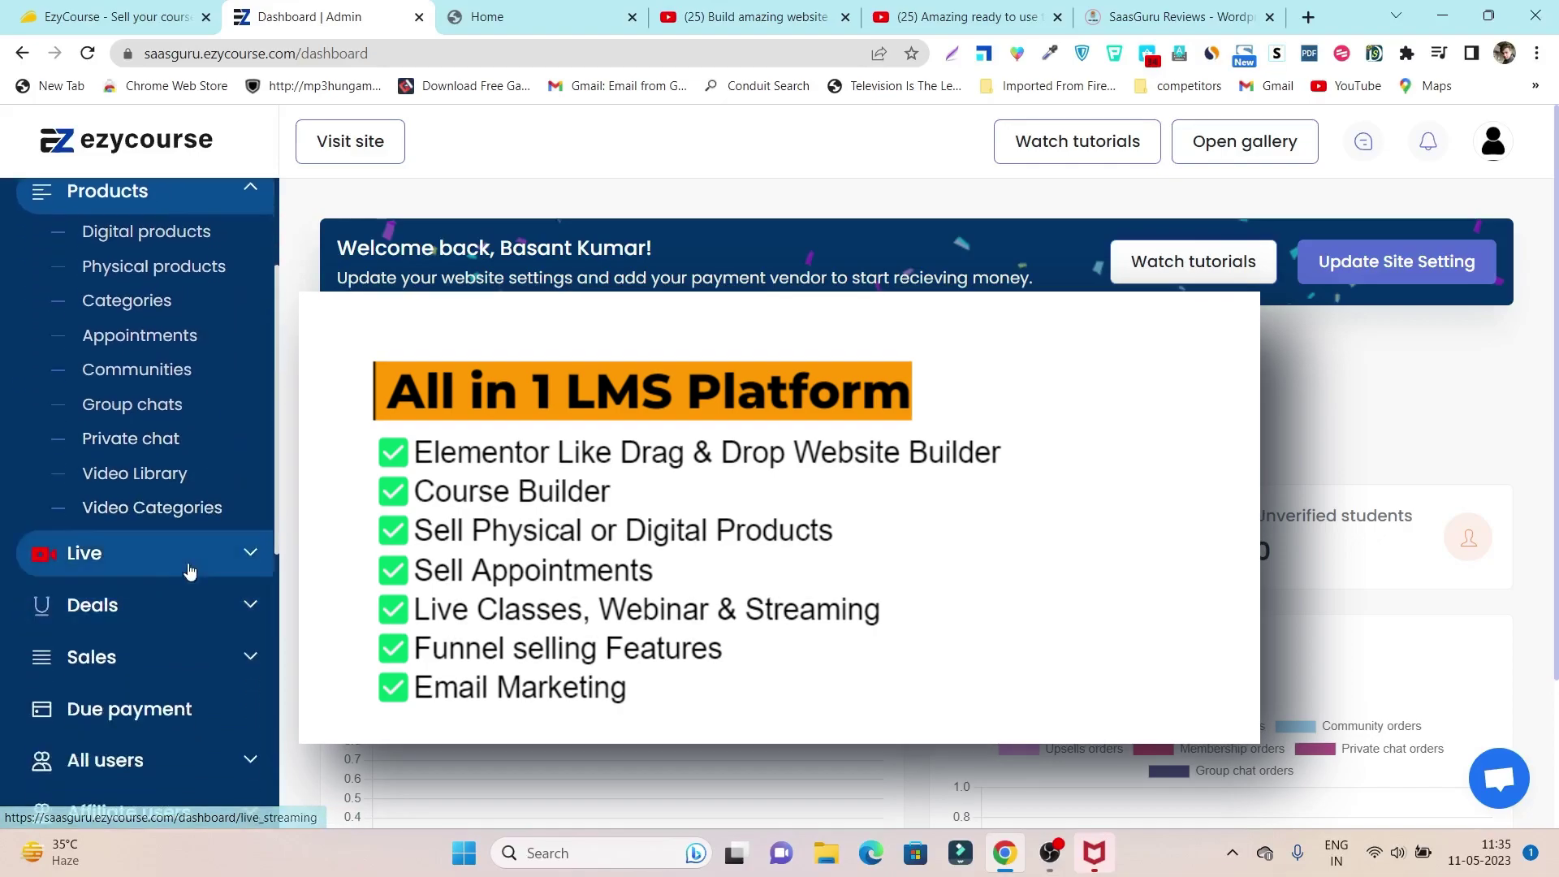
left_click(184, 552)
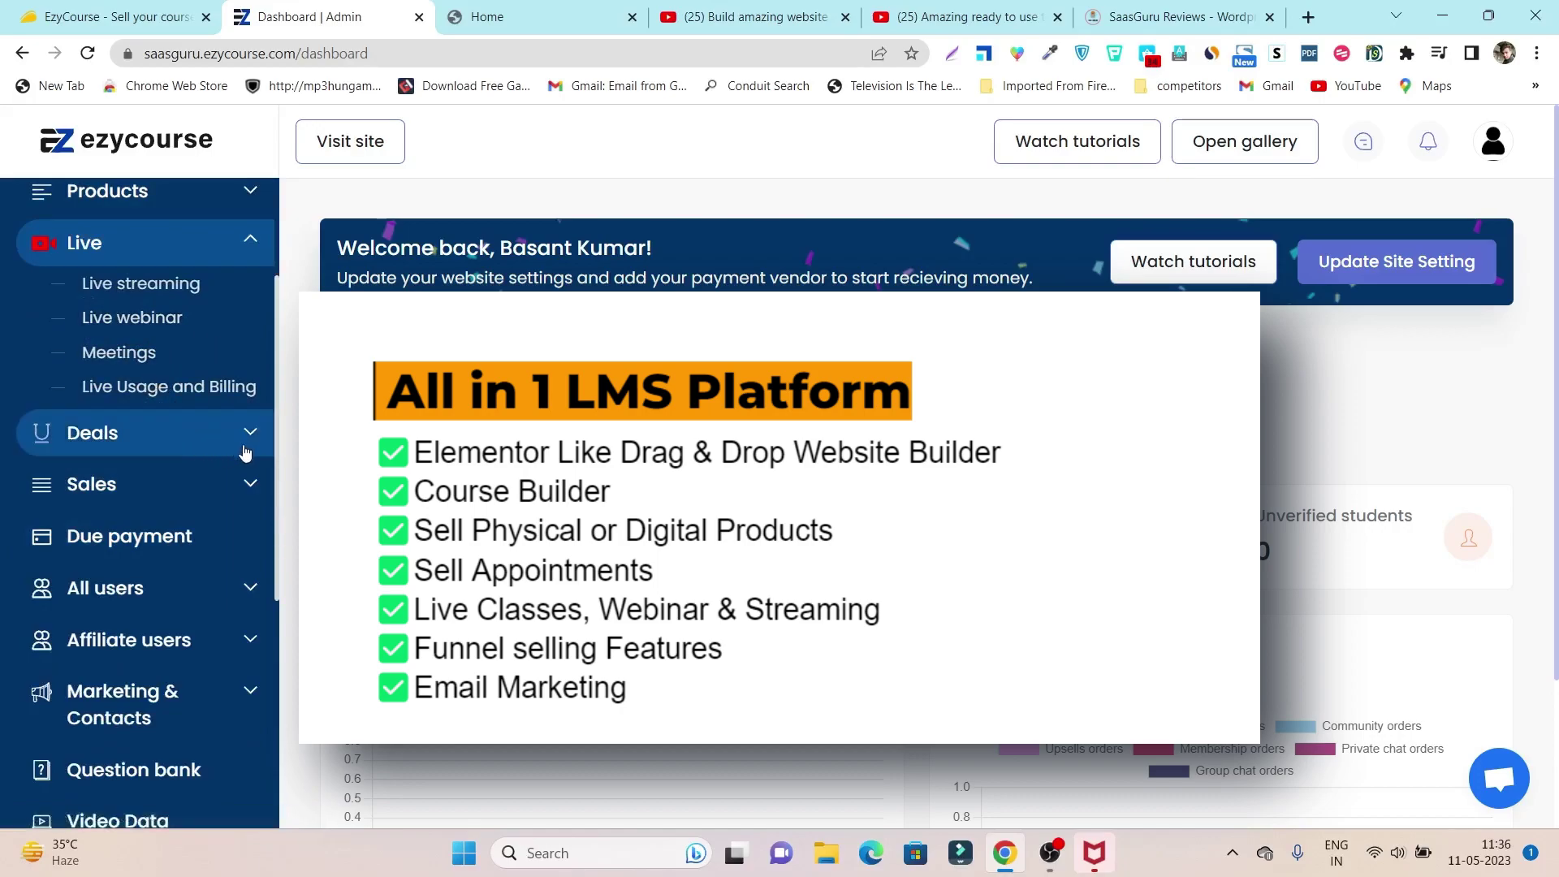
left_click(199, 452)
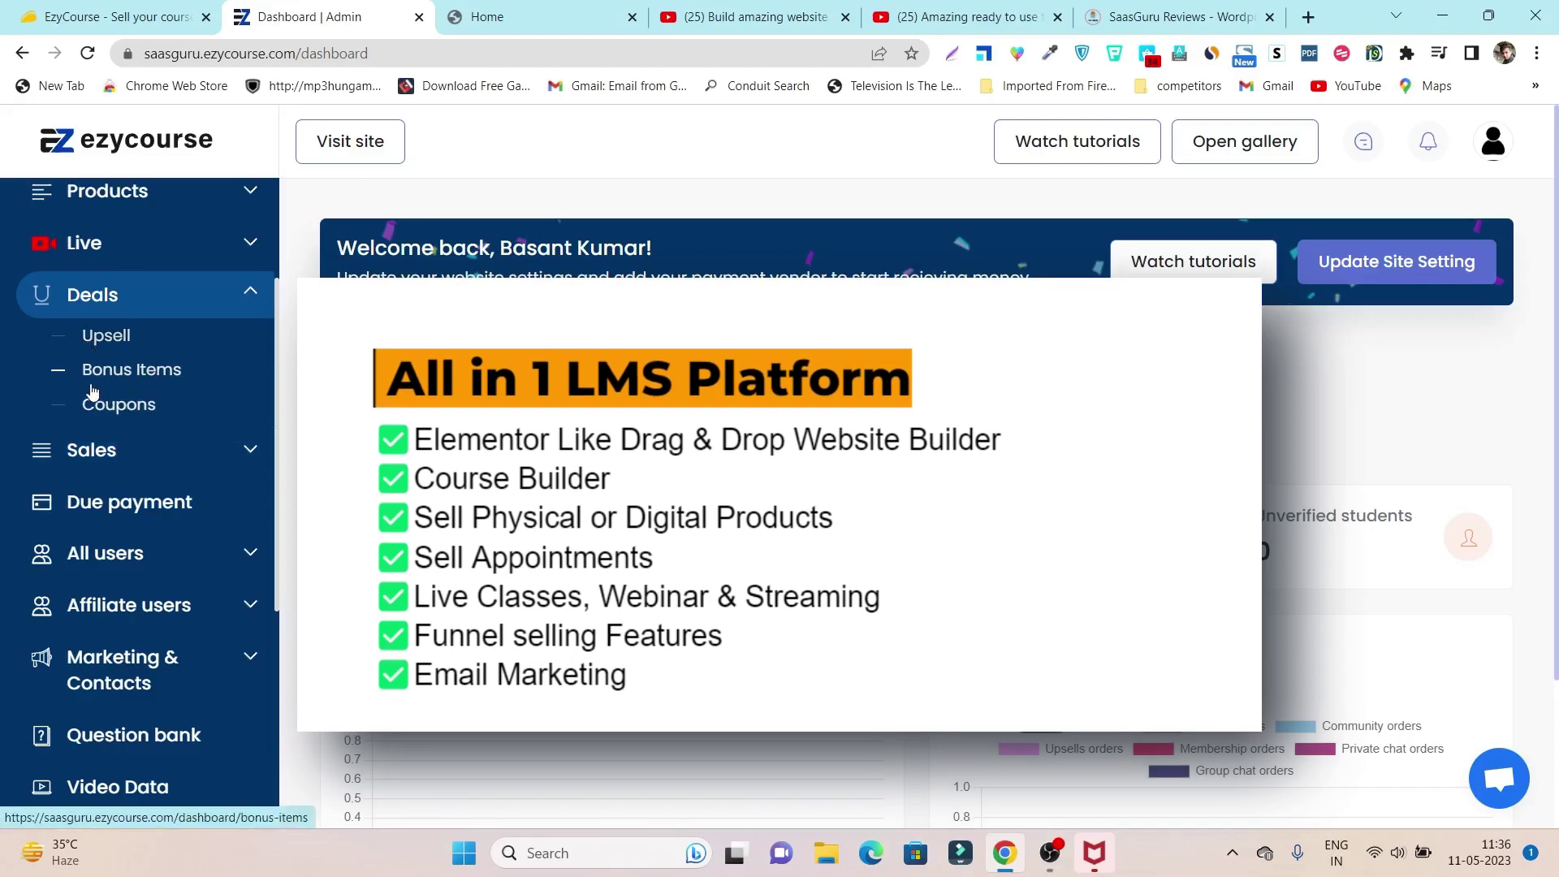
- Expand Marketing and contacts, then expand Site settings further down the sidebar
scroll(270, 426, "down", 2)
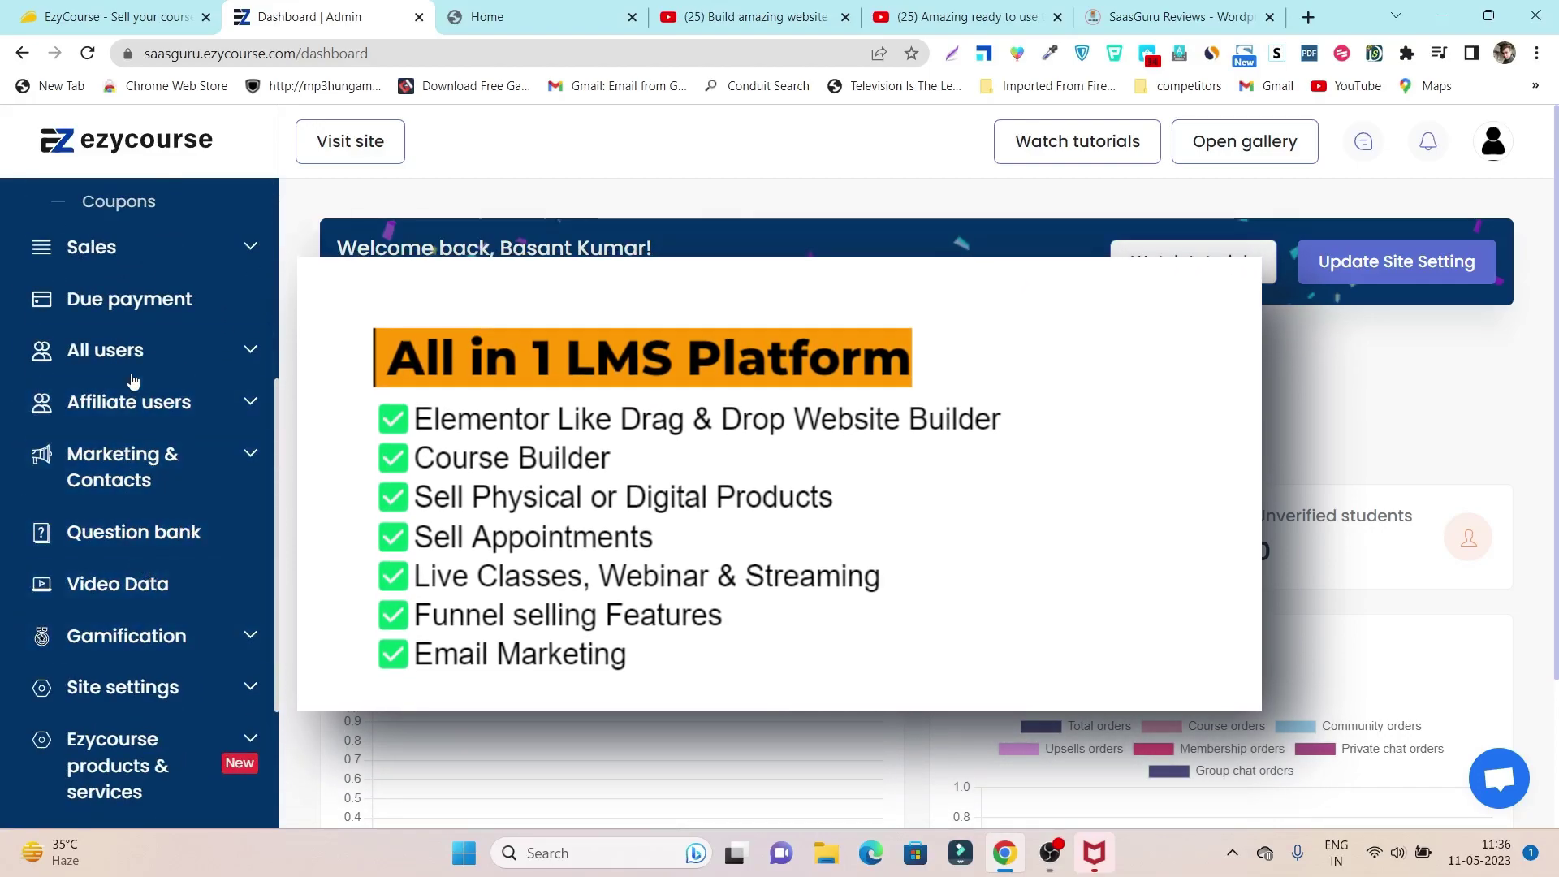
scroll(188, 516, "down", 2)
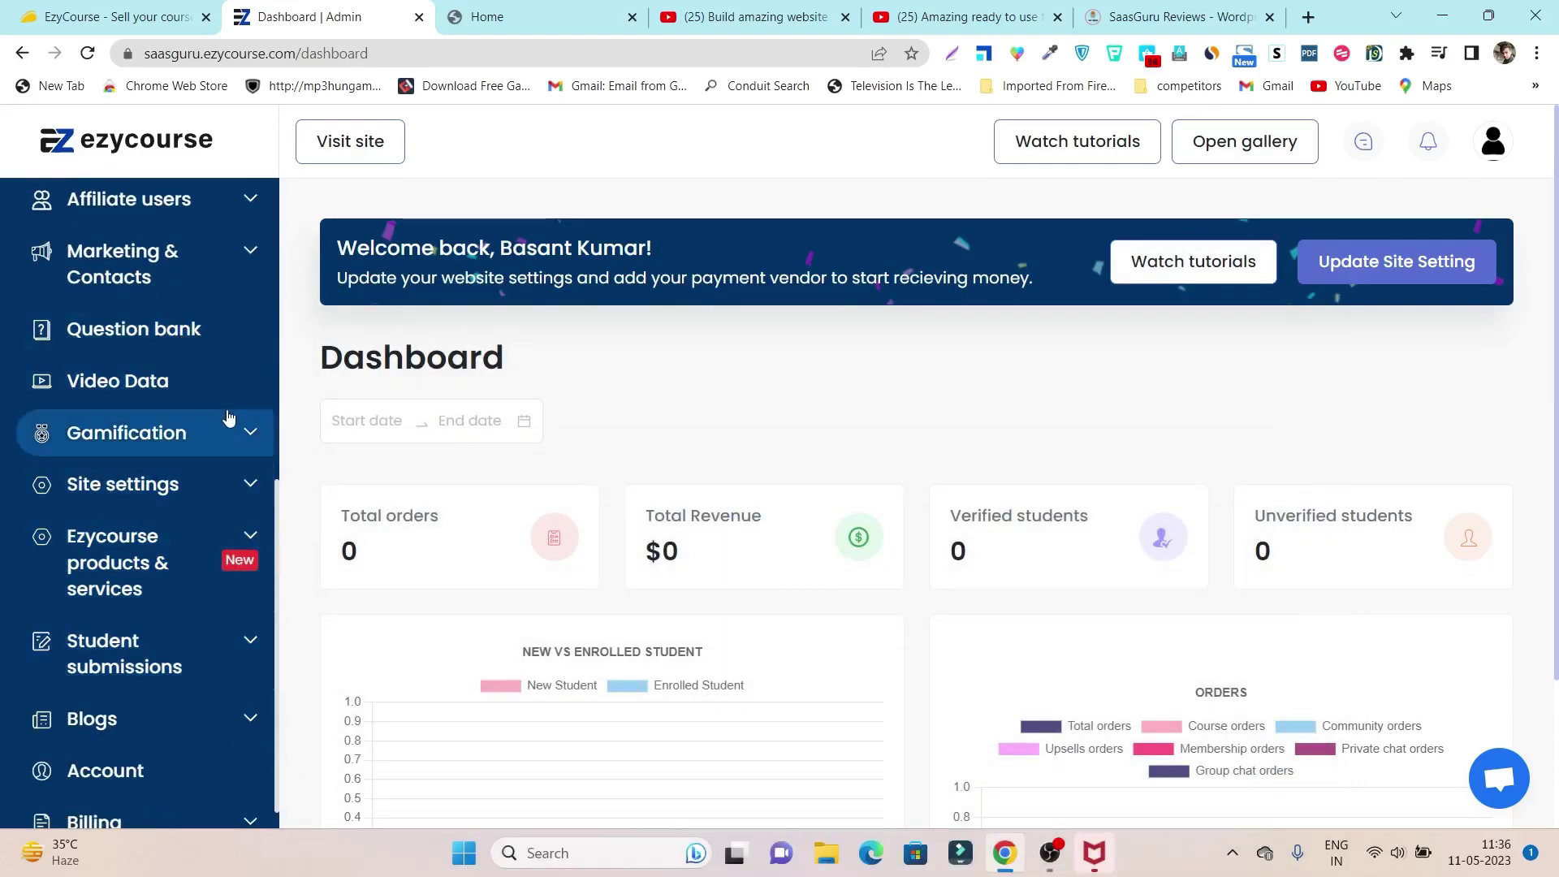
scroll(223, 439, "up", 2)
left_click(183, 478)
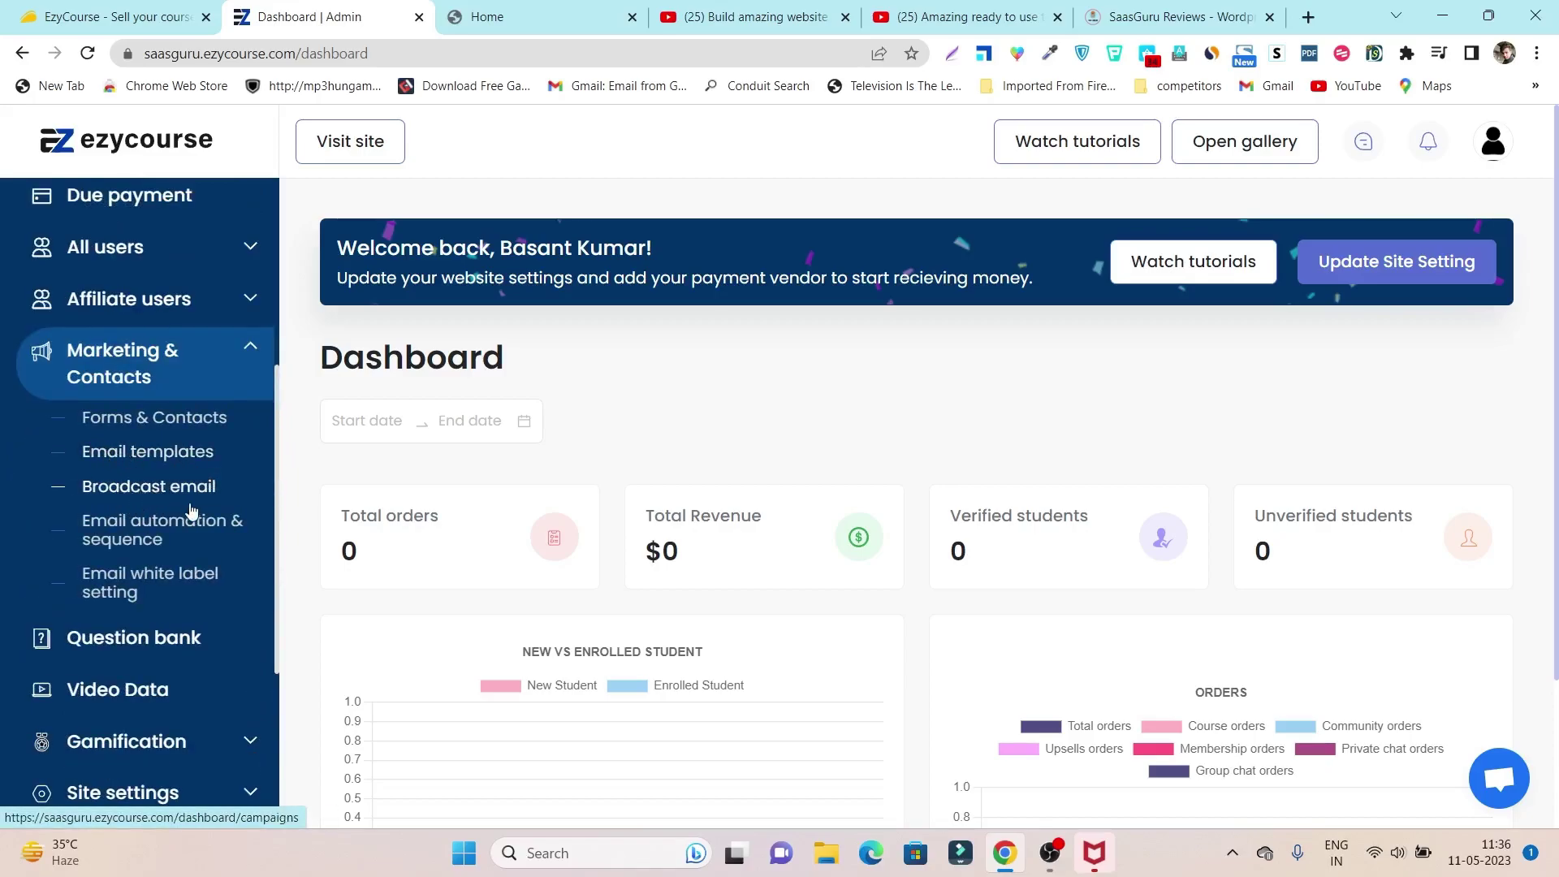
scroll(192, 510, "down", 2)
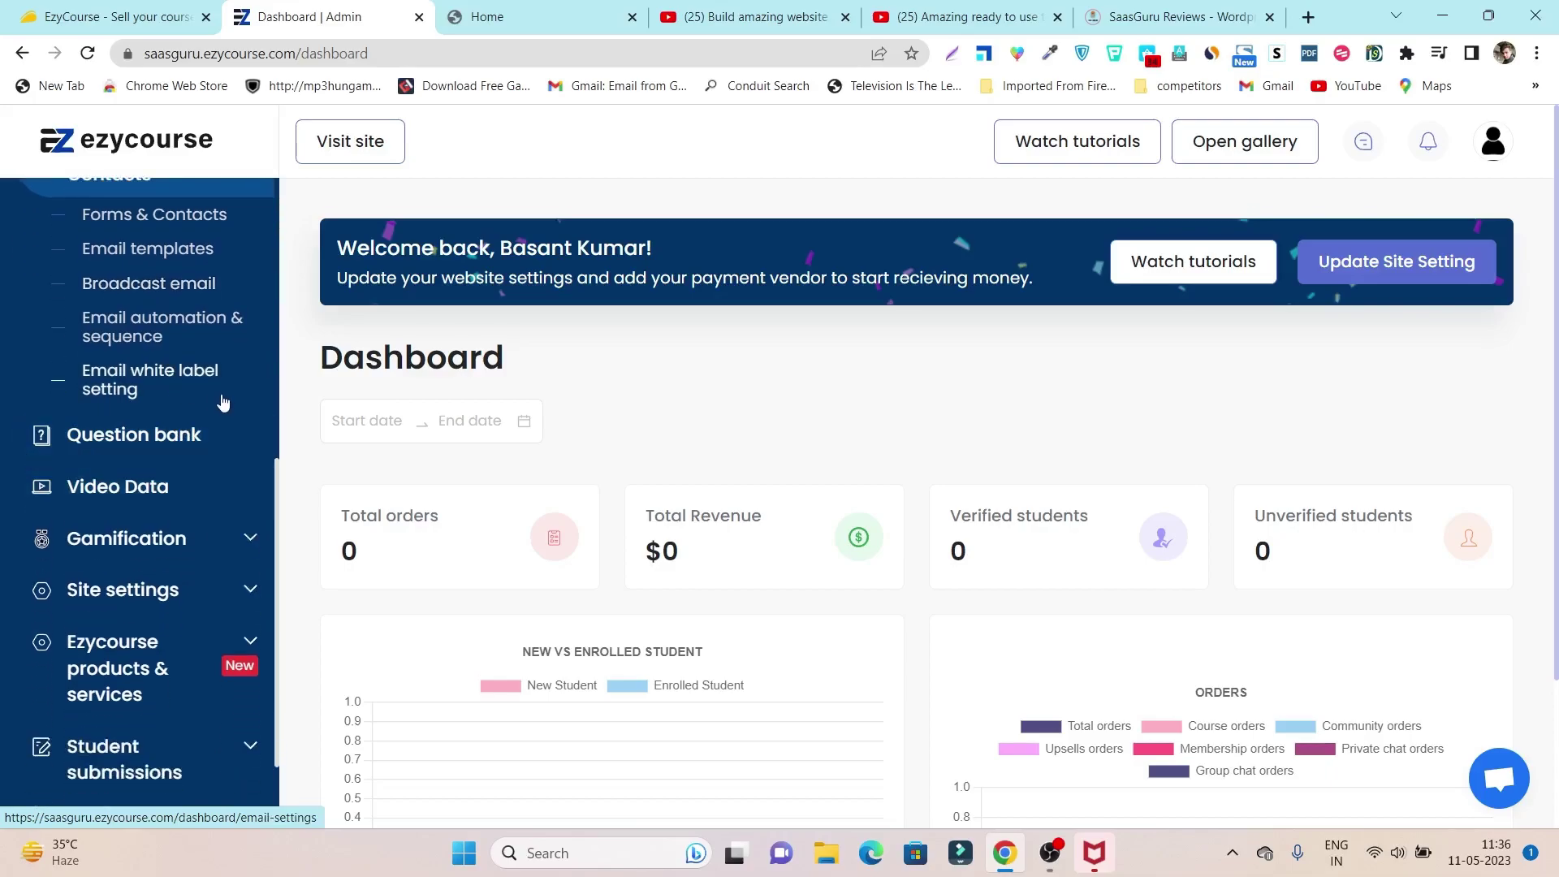
left_click(217, 599)
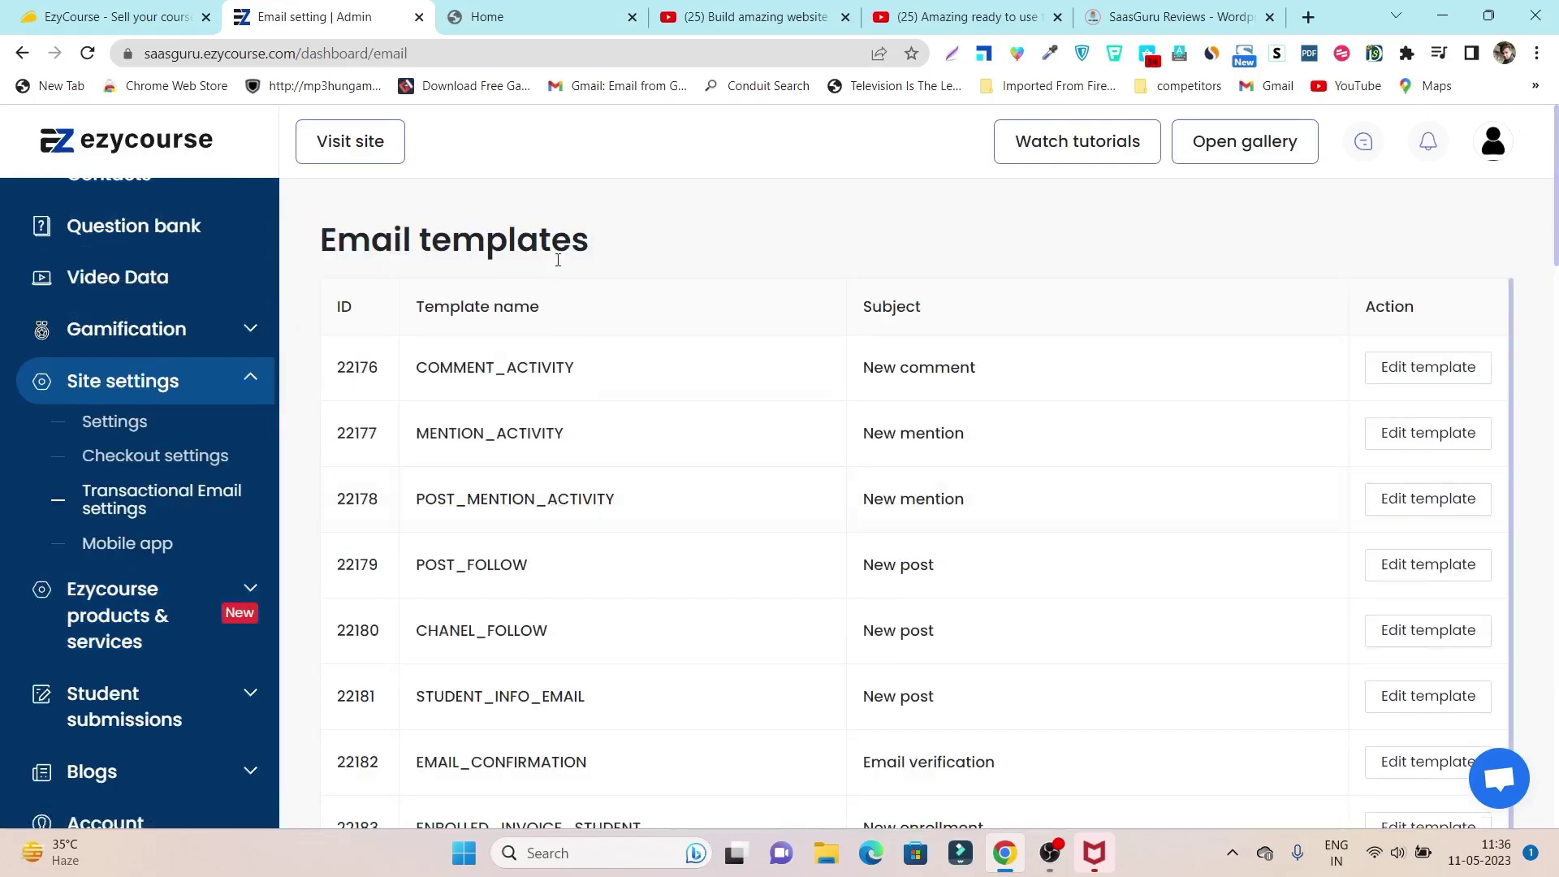
- Scroll through the Email templates table and return the sidebar to the top
scroll(951, 338, "down", 5)
scroll(1382, 422, "up", 5)
scroll(244, 357, "up", 7)
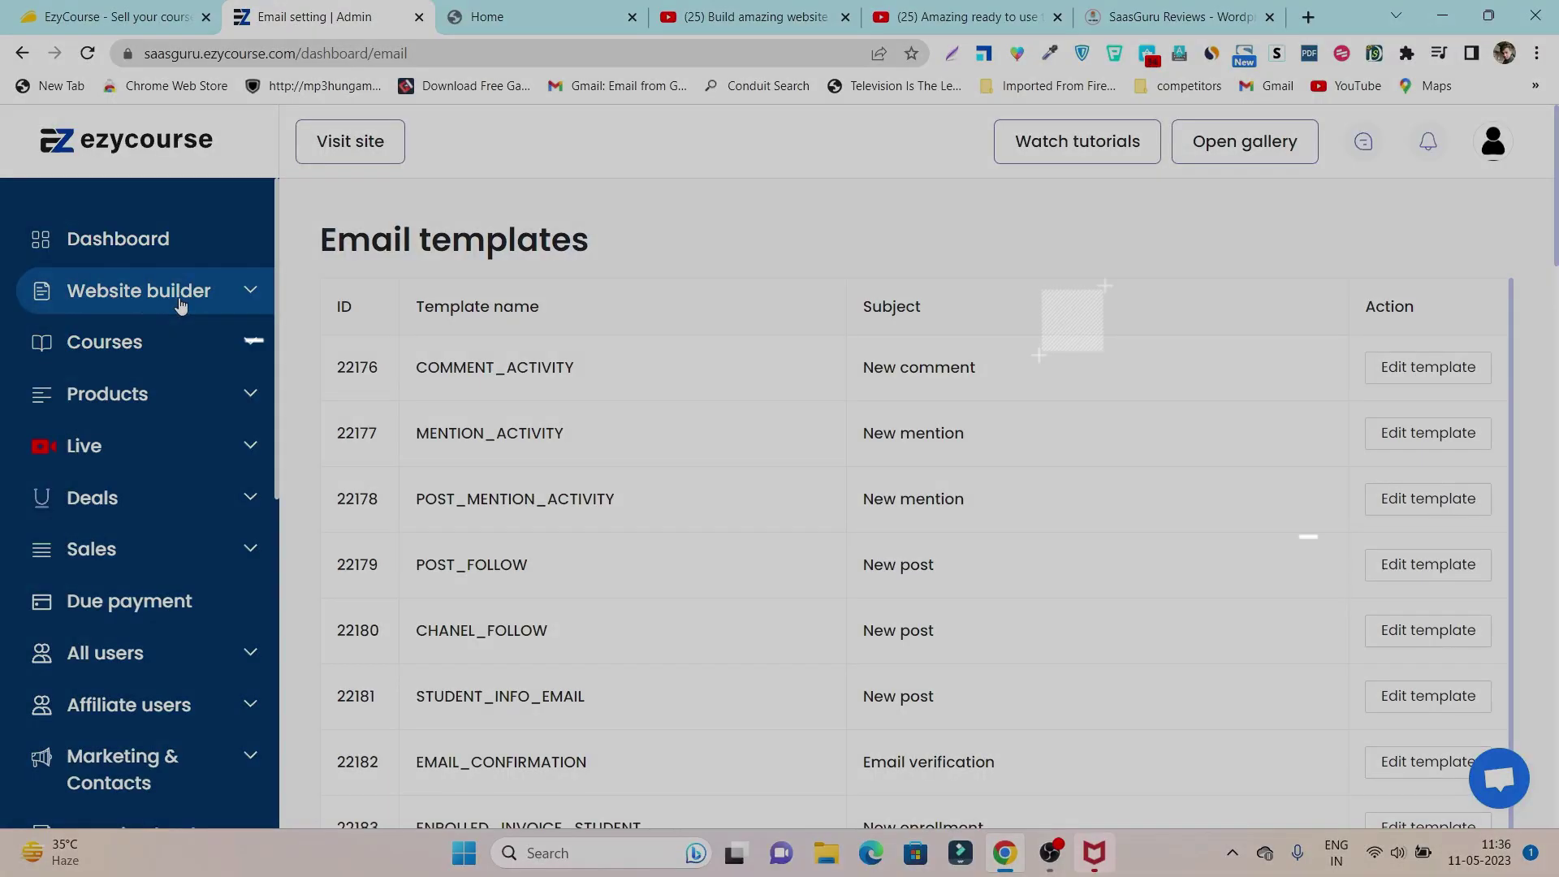
- Expand Website builder and scroll through the All site pages table
left_click(178, 304)
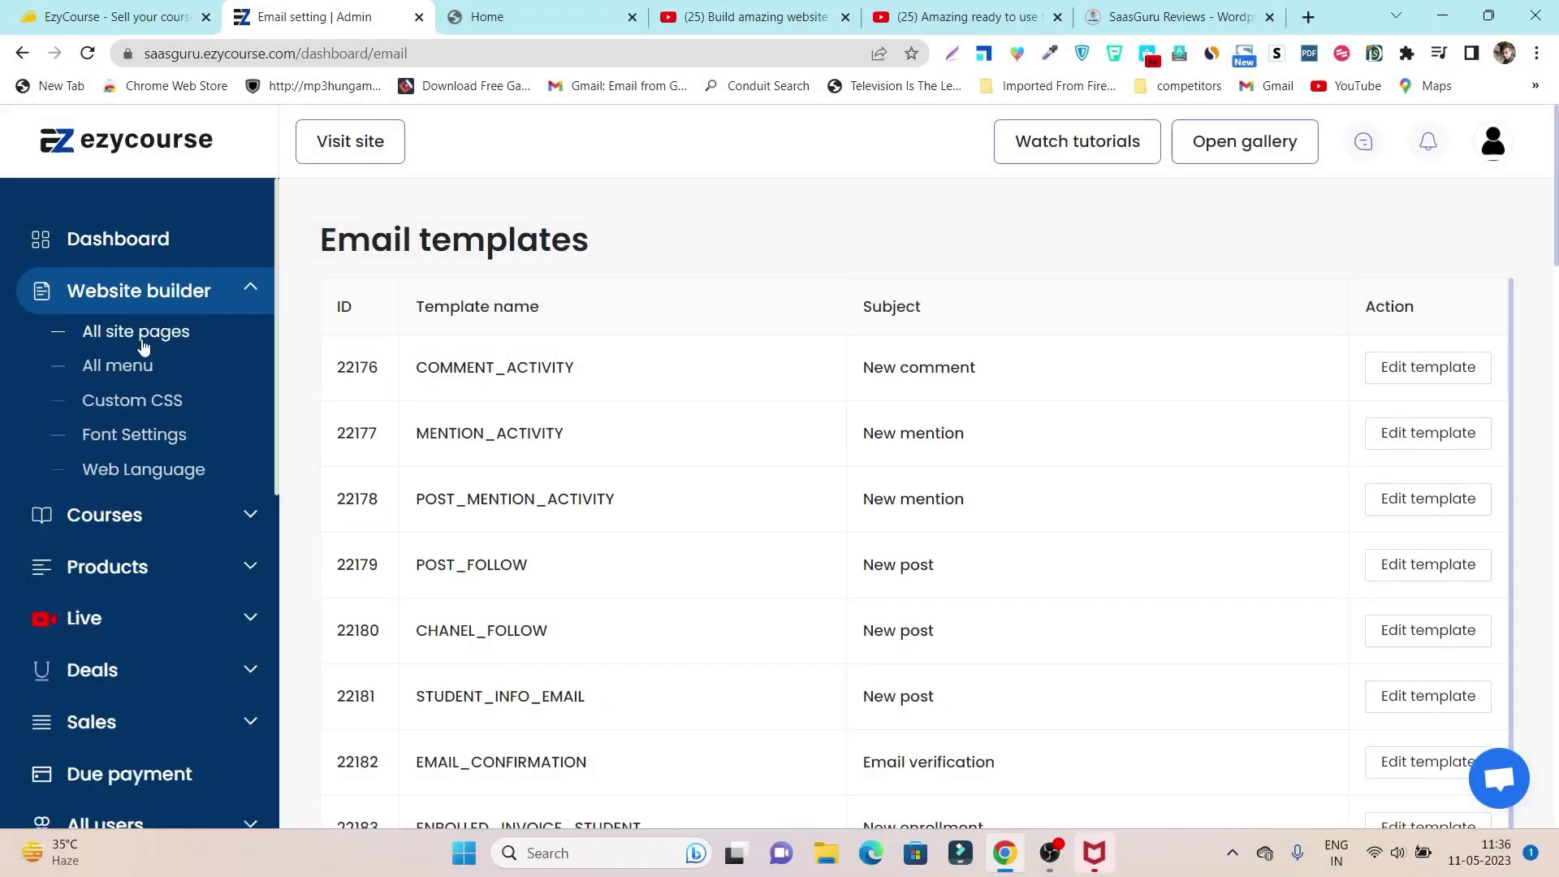
scroll(863, 390, "down", 5)
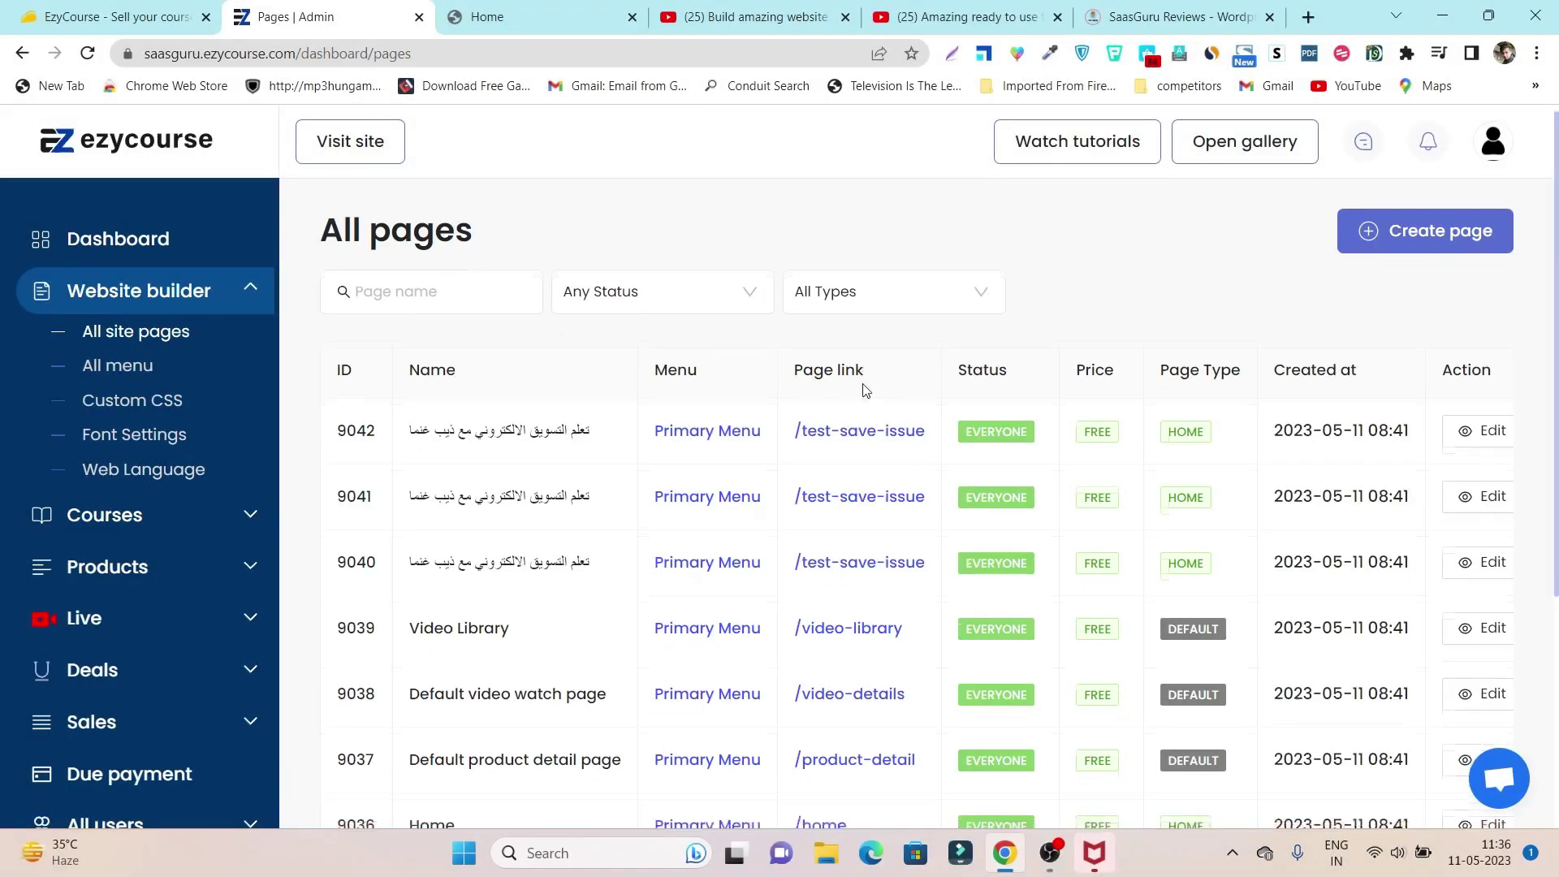
scroll(1085, 477, "up", 5)
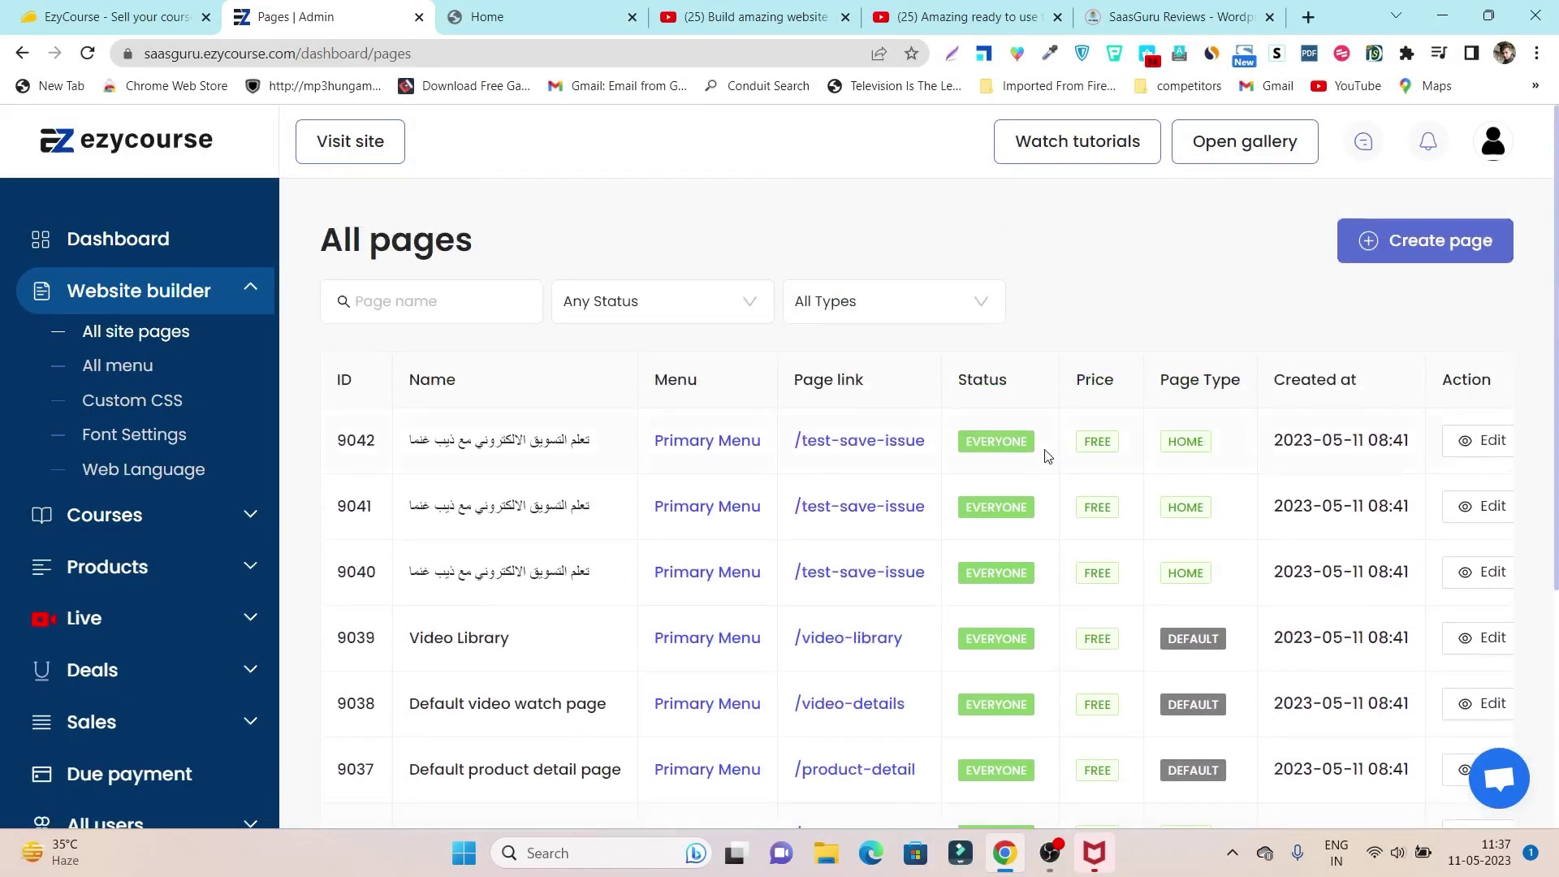
scroll(916, 478, "down", 5)
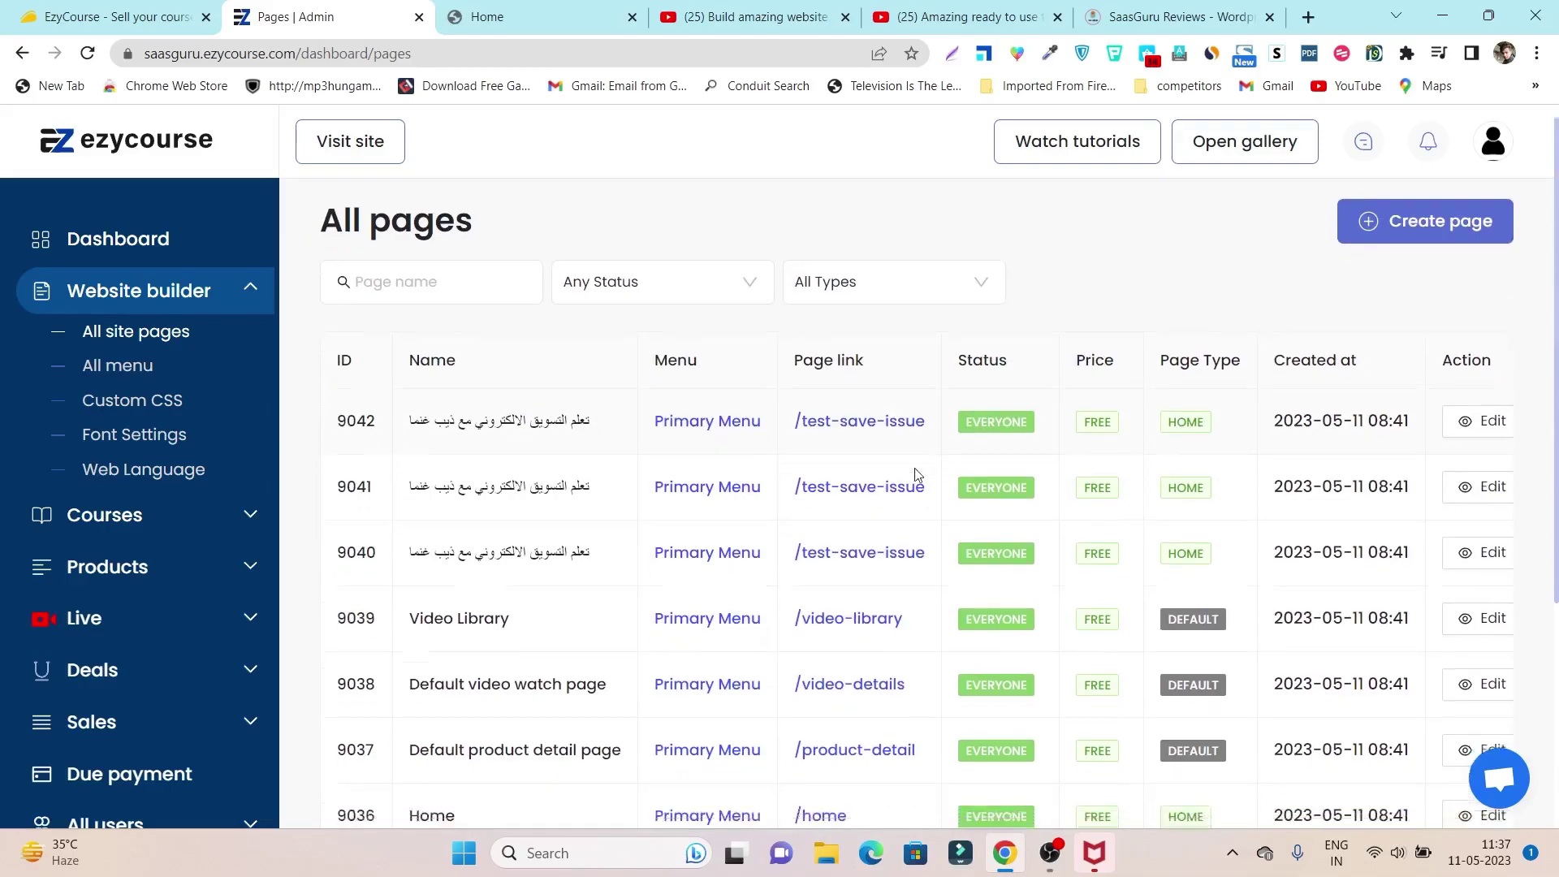
scroll(917, 474, "up", 5)
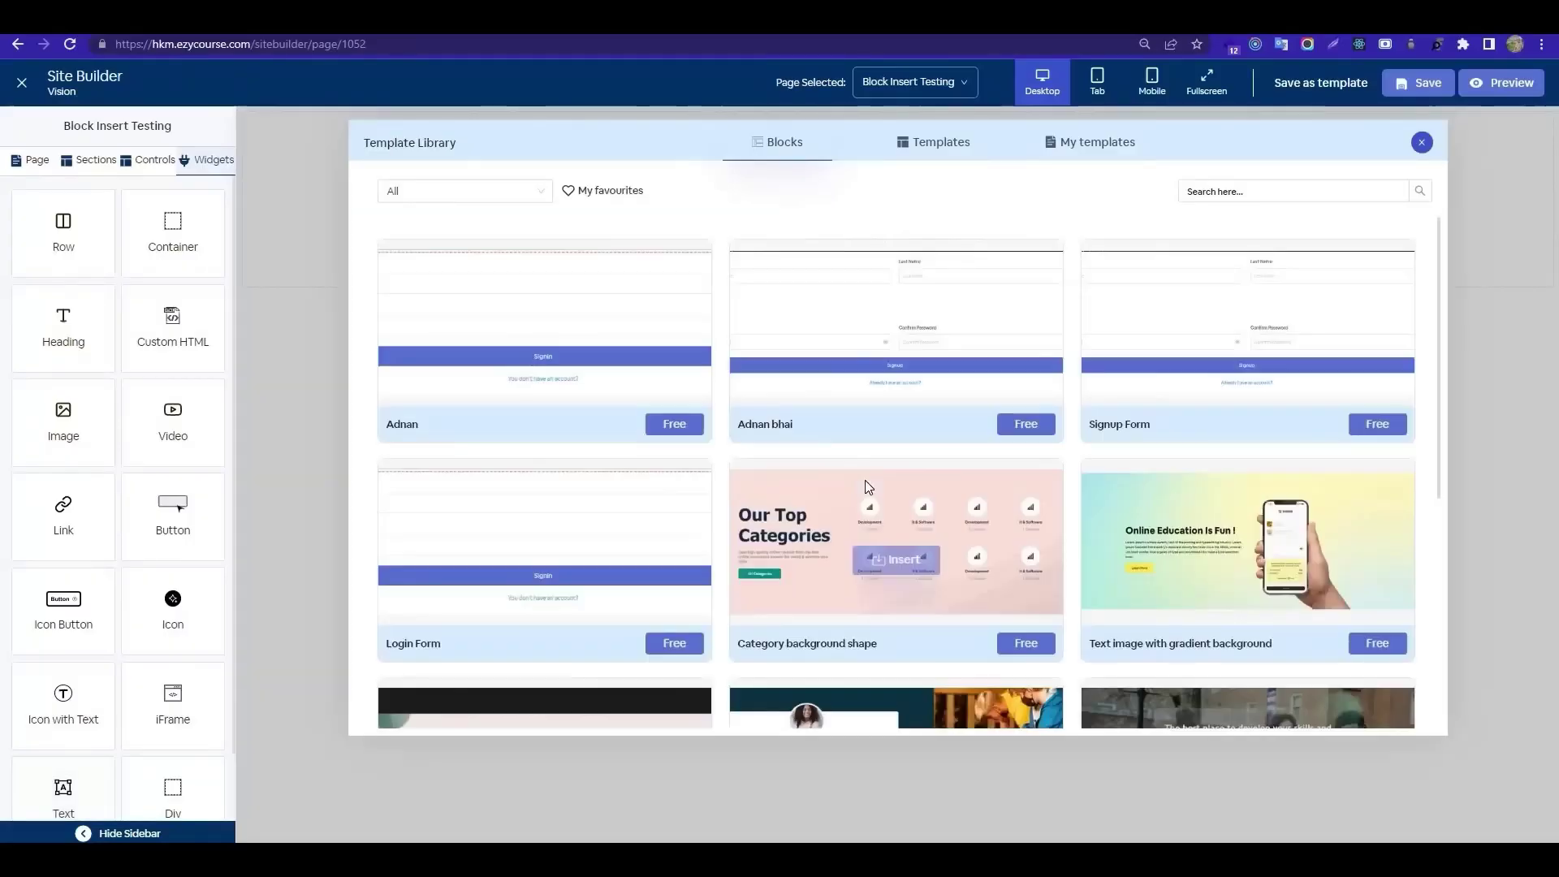
- Insert a ready-made block from the template library into the page
left_click(934, 142)
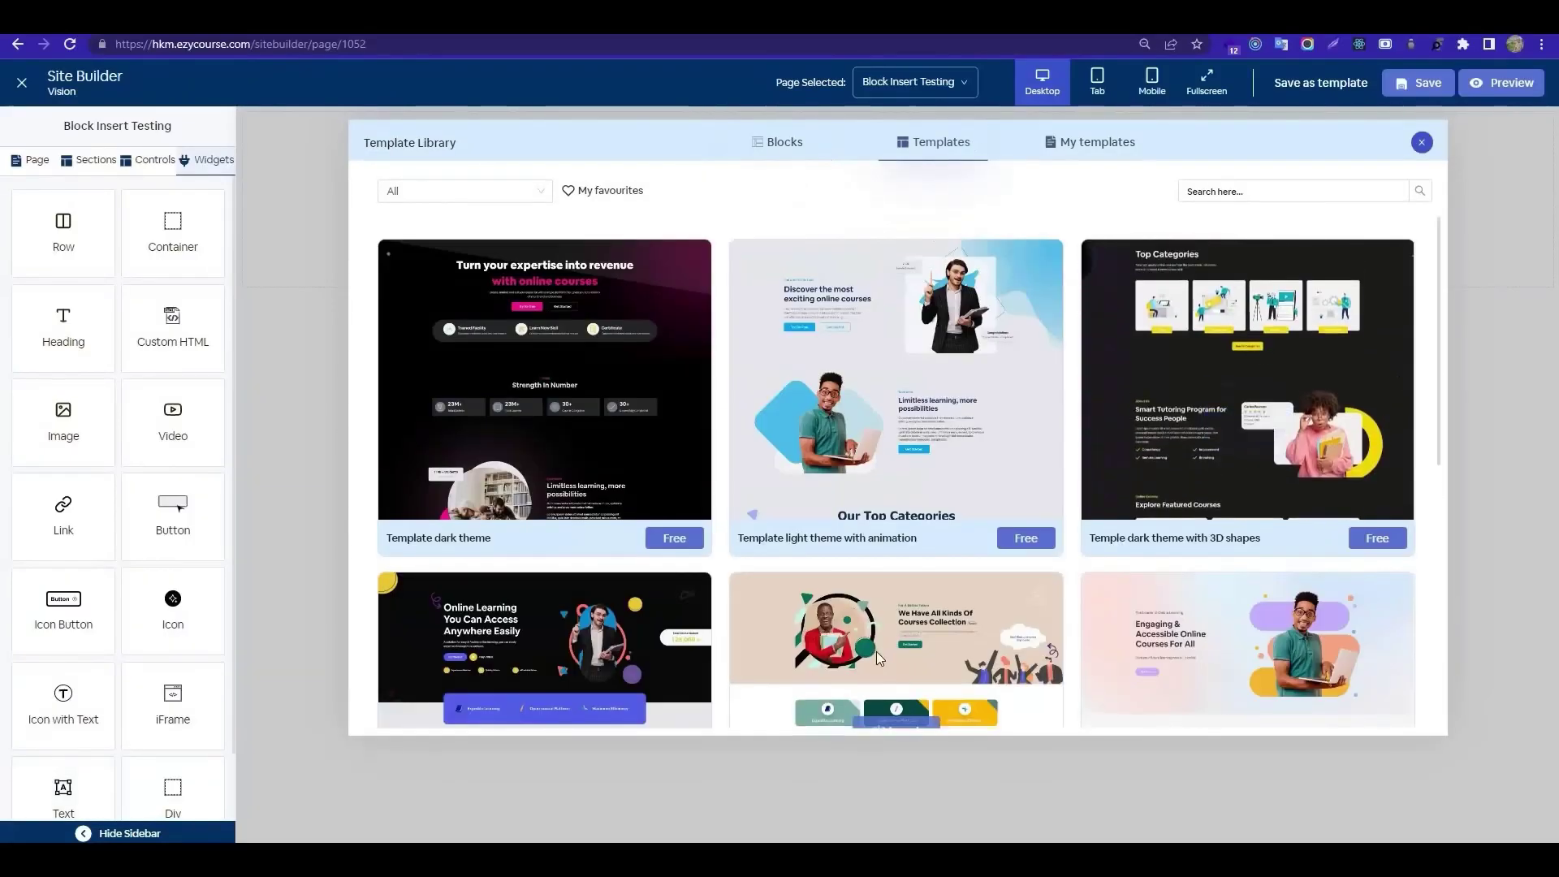
scroll(606, 479, "down", 5)
left_click(552, 523)
scroll(856, 444, "down", 10)
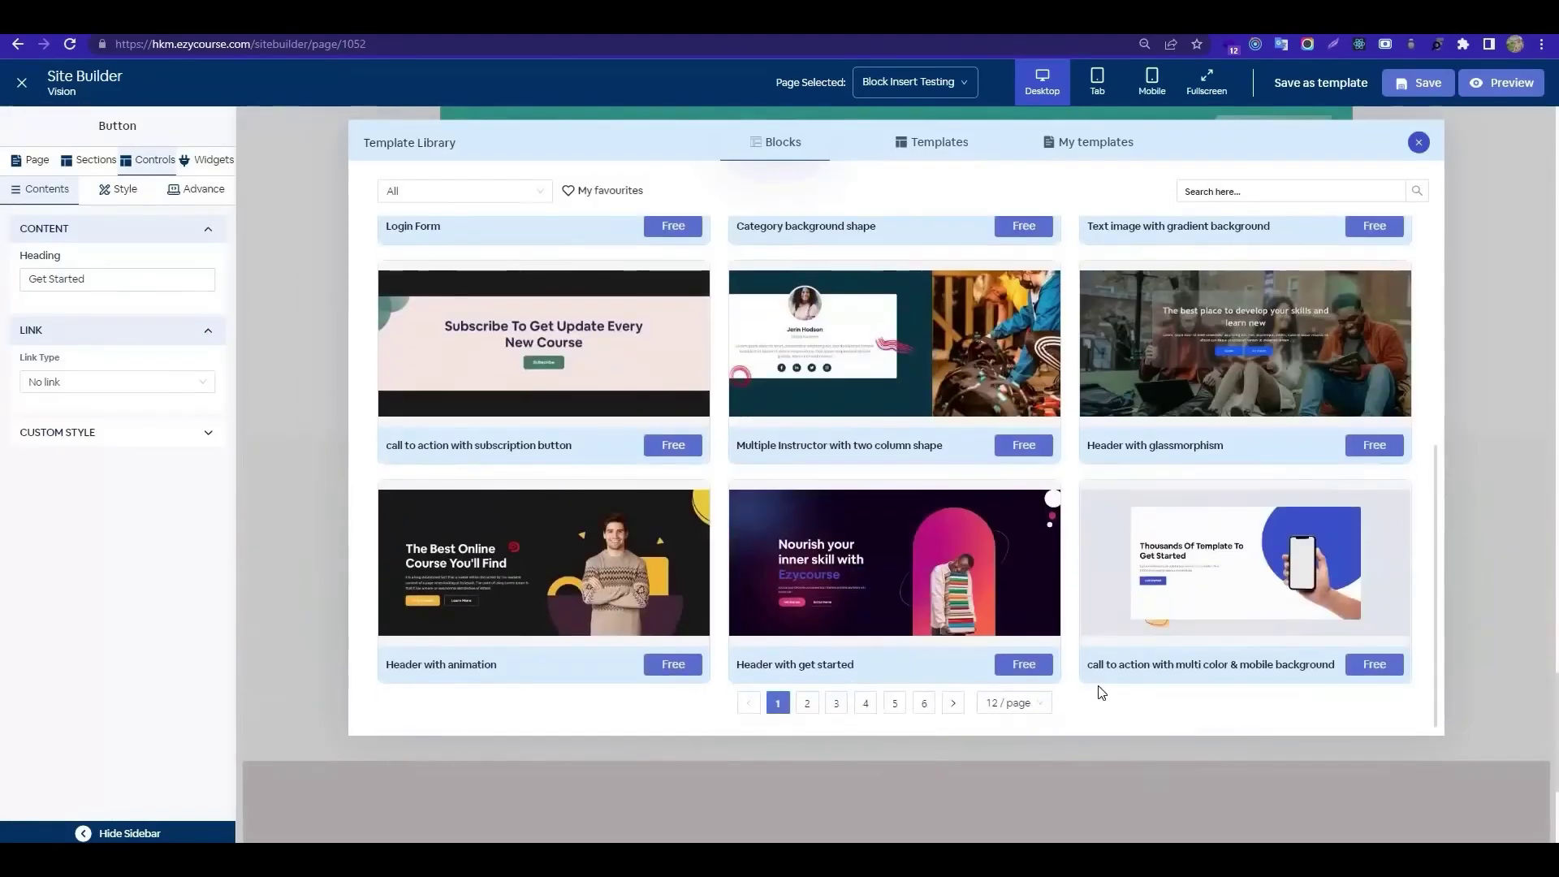
- Preview the page as visitors see it and scroll through the stat cards
left_click(1024, 661)
scroll(919, 613, "down", 10)
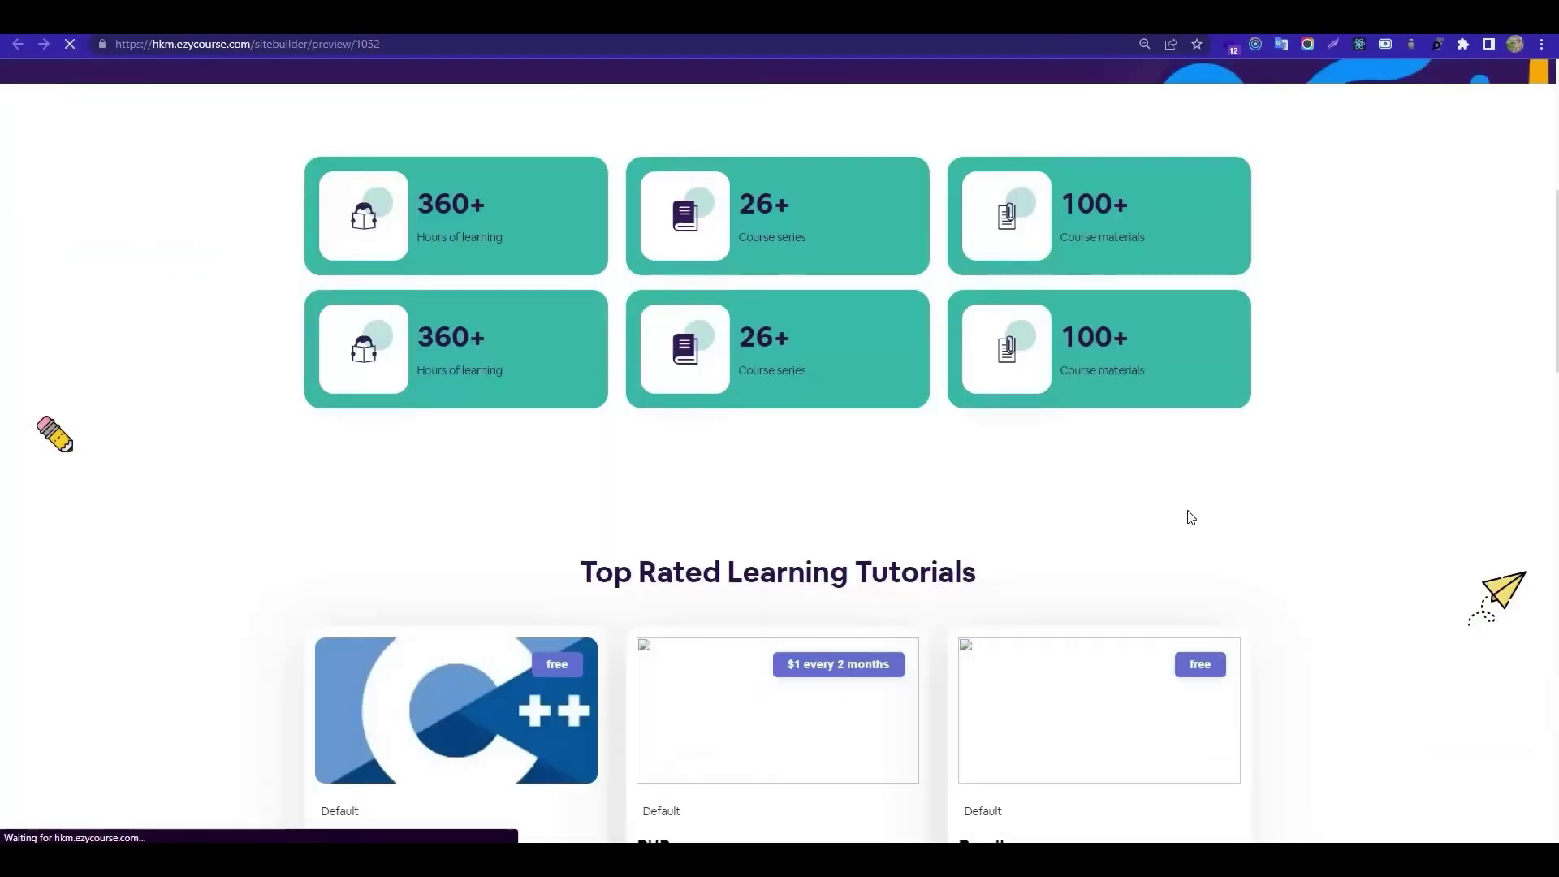
scroll(1186, 520, "down", 5)
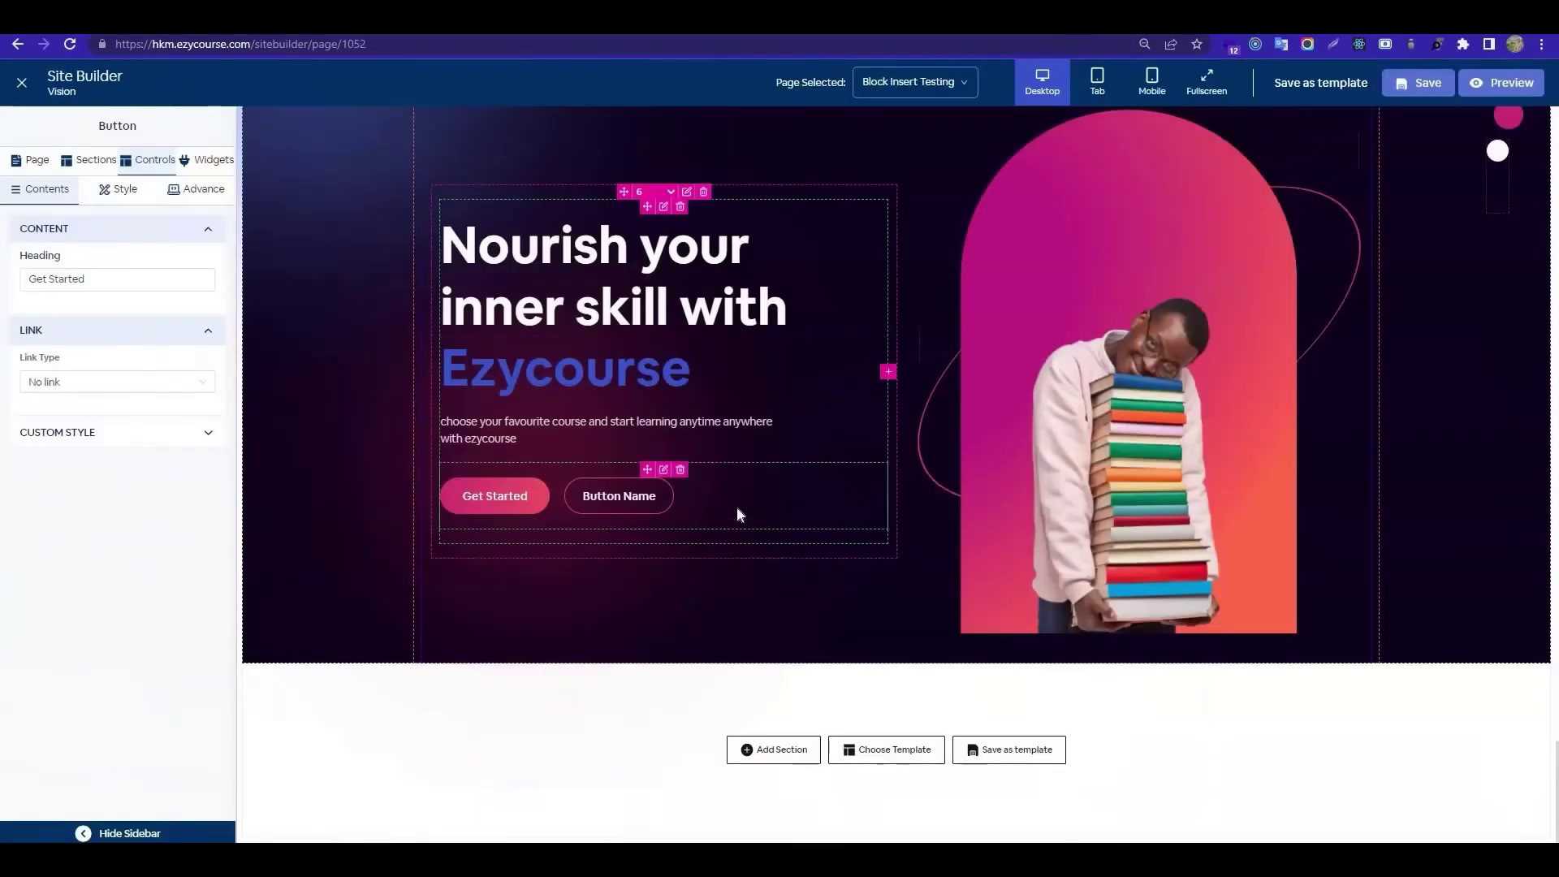
scroll(738, 506, "down", 10)
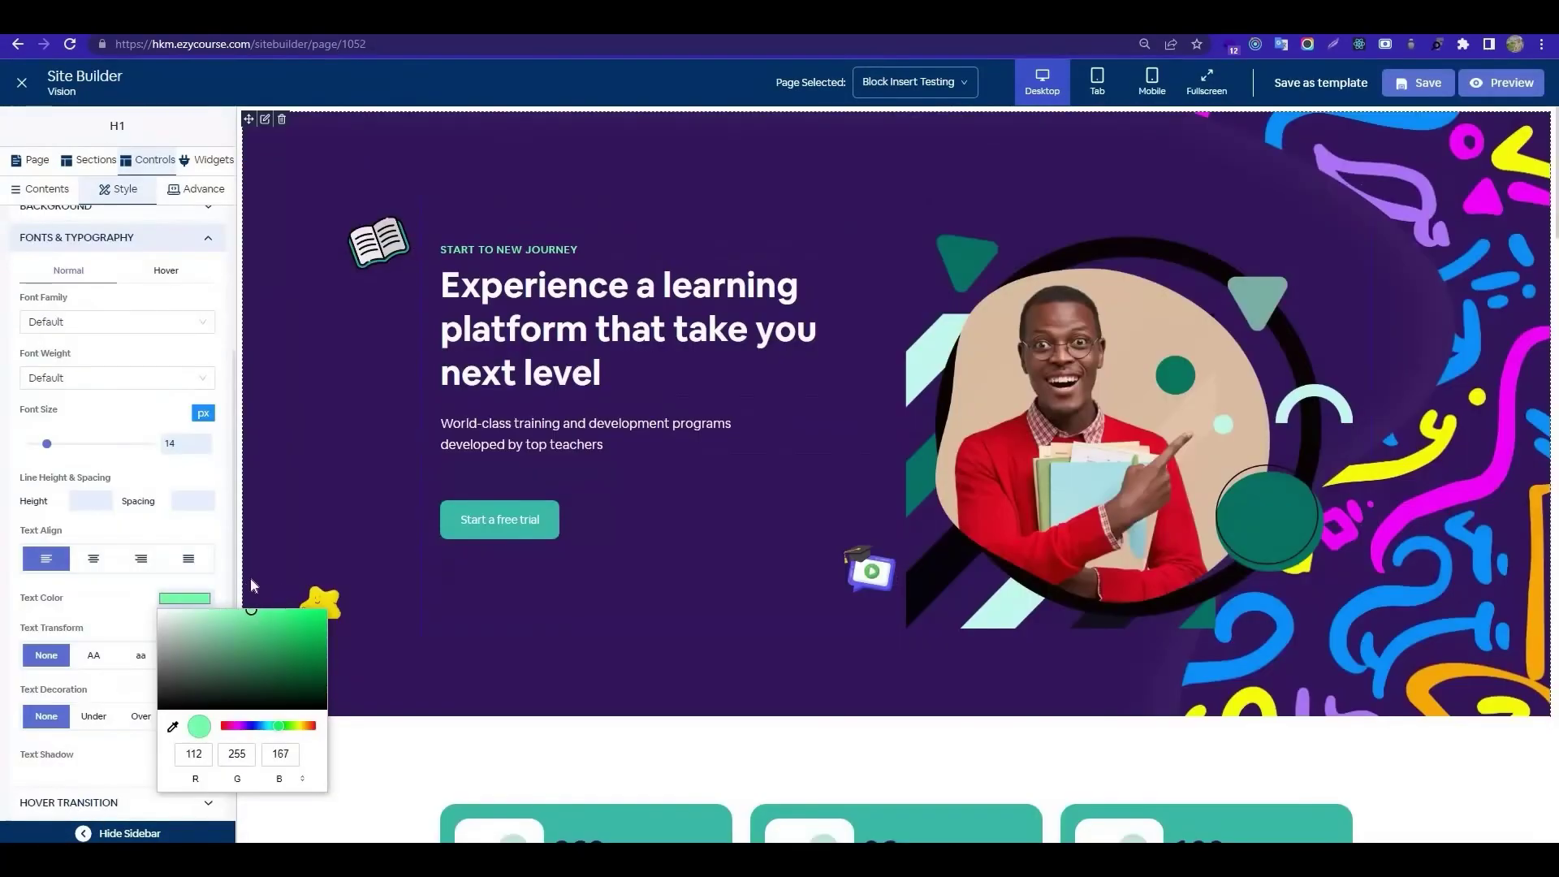
- Give the Start a free trial button a brighter blue hover background and slightly larger text
left_click(520, 444)
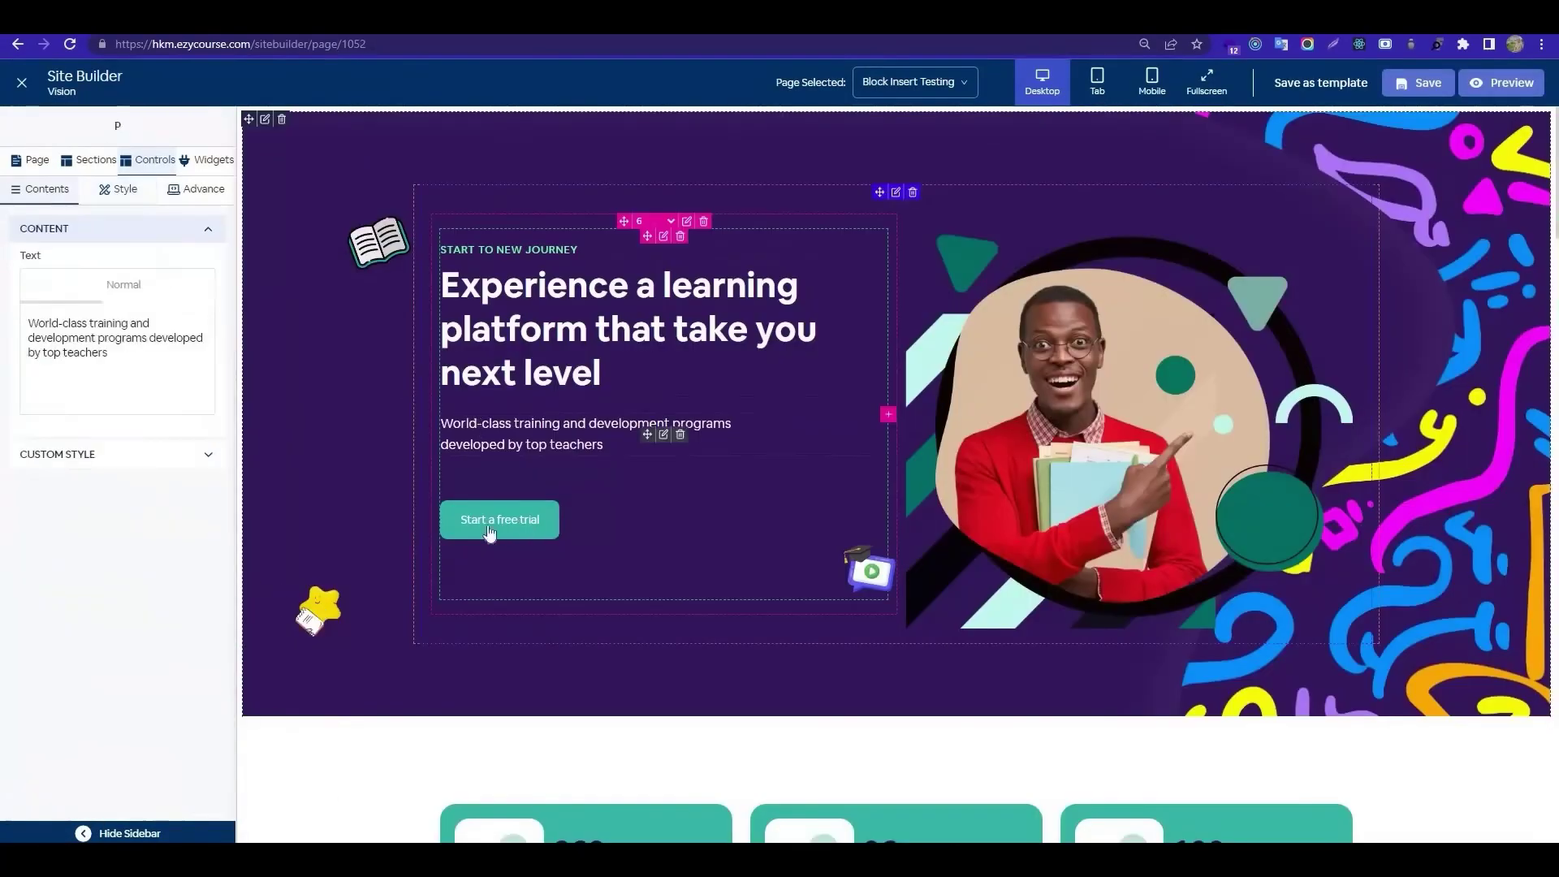
left_click(499, 520)
left_click(118, 188)
left_click(56, 450)
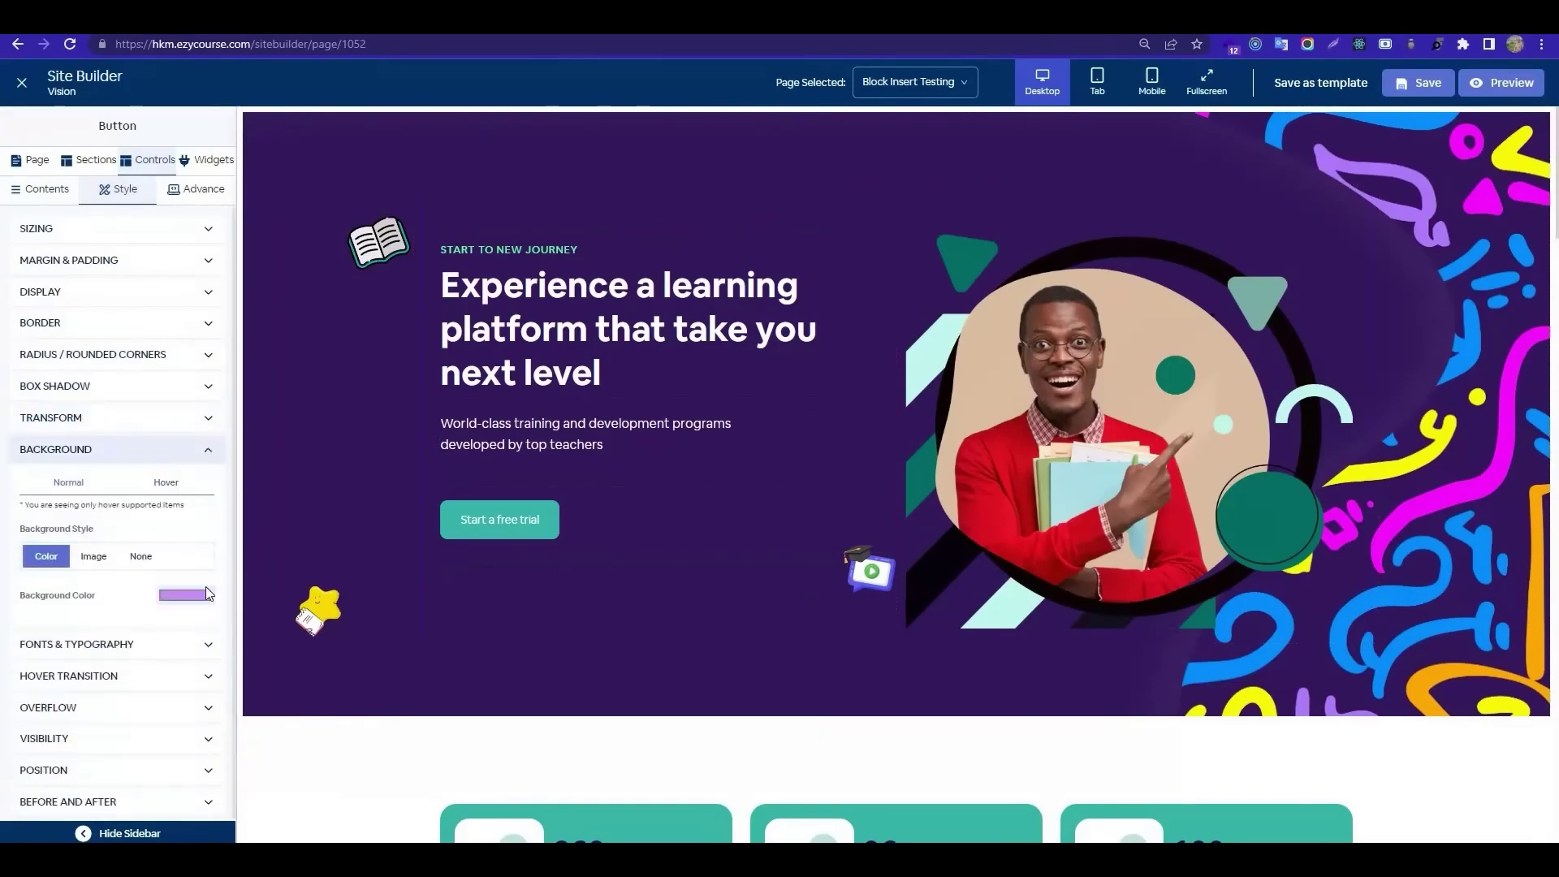
left_click_drag(295, 617, 293, 612)
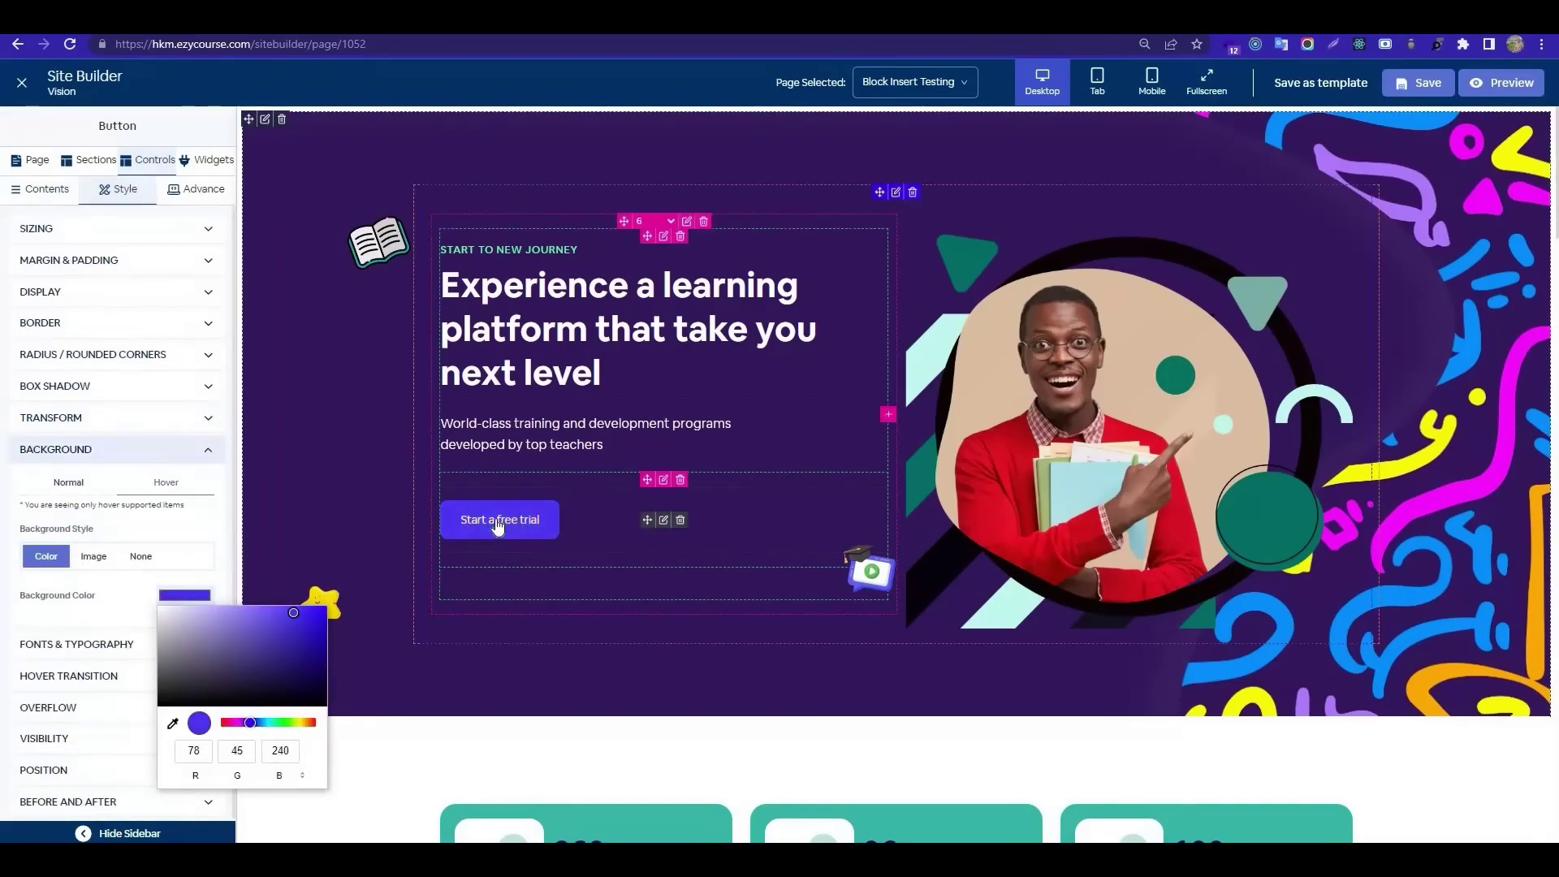
left_click(77, 644)
left_click(203, 604)
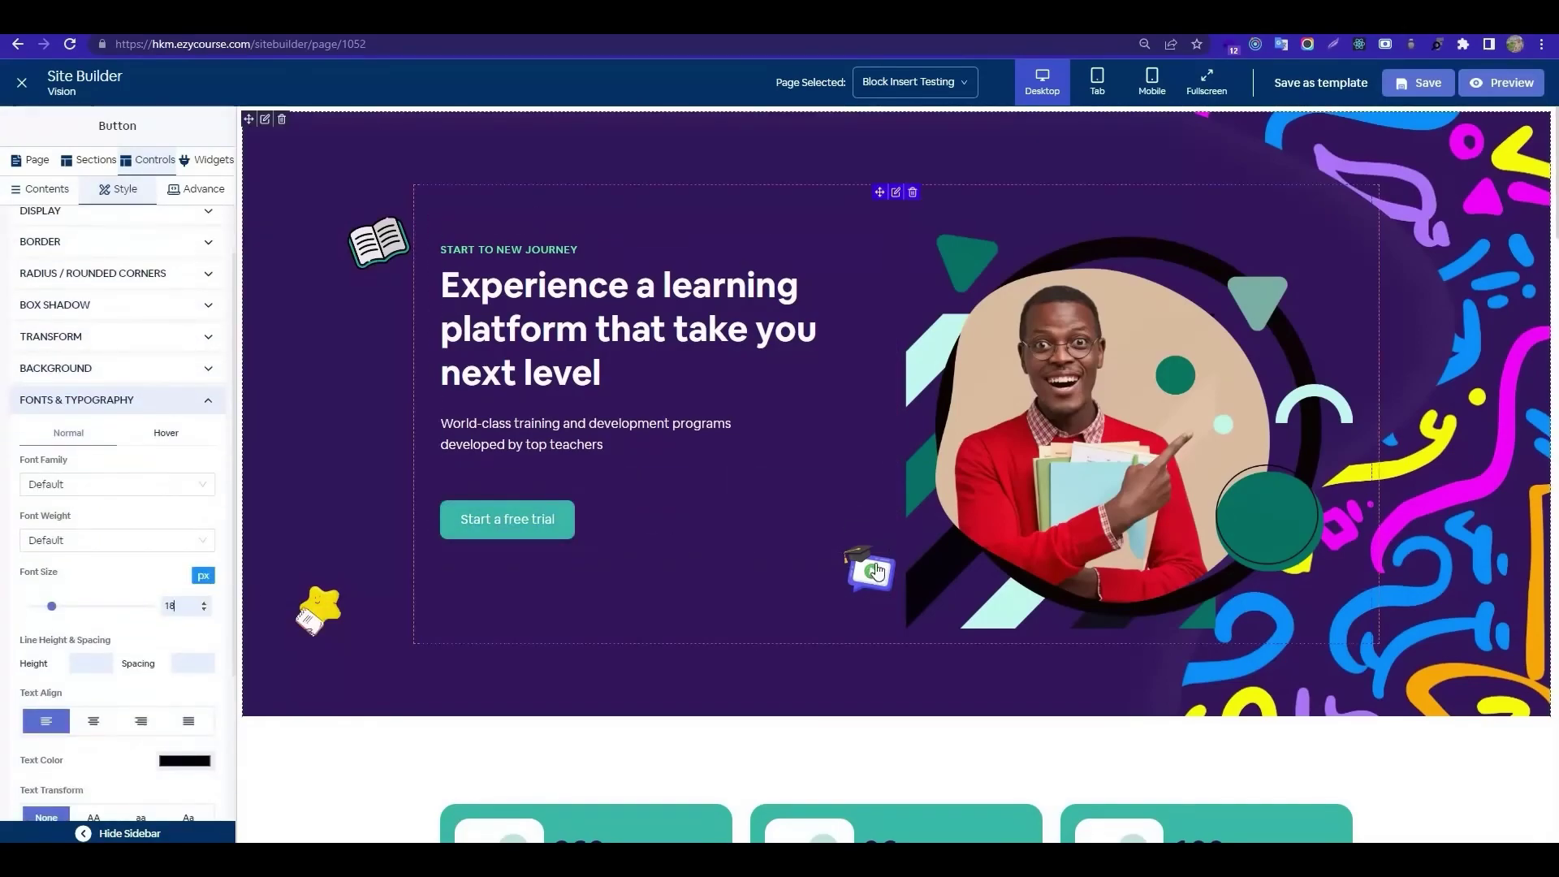
- Add a new row below the stat cards and copy the column into it
scroll(368, 224, "down", 5)
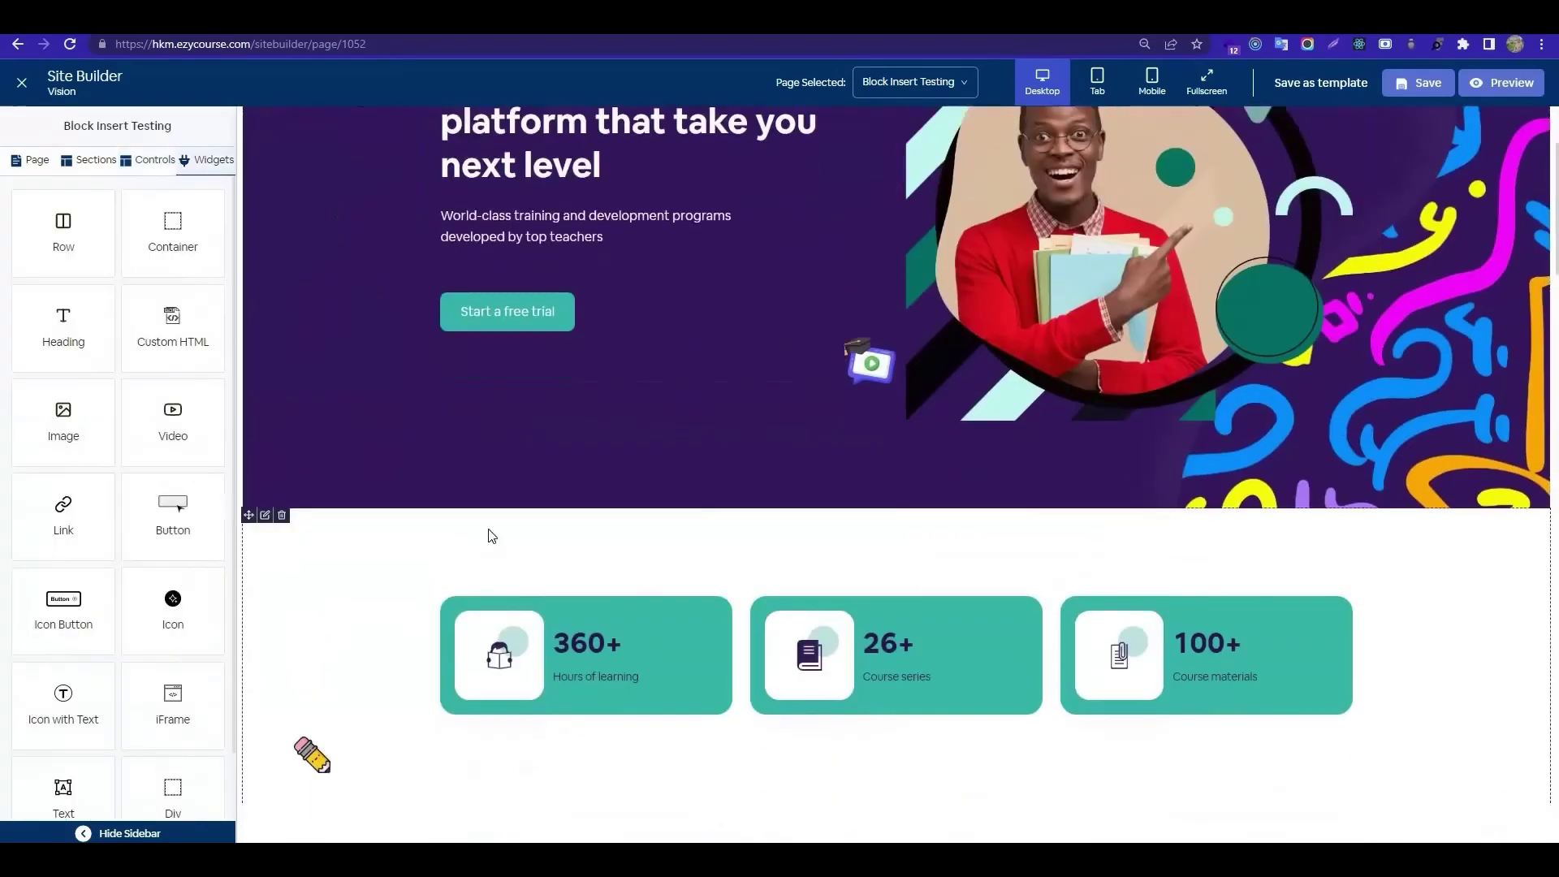
left_click(474, 439)
left_click(1285, 423)
left_click(1353, 457)
right_click(671, 579)
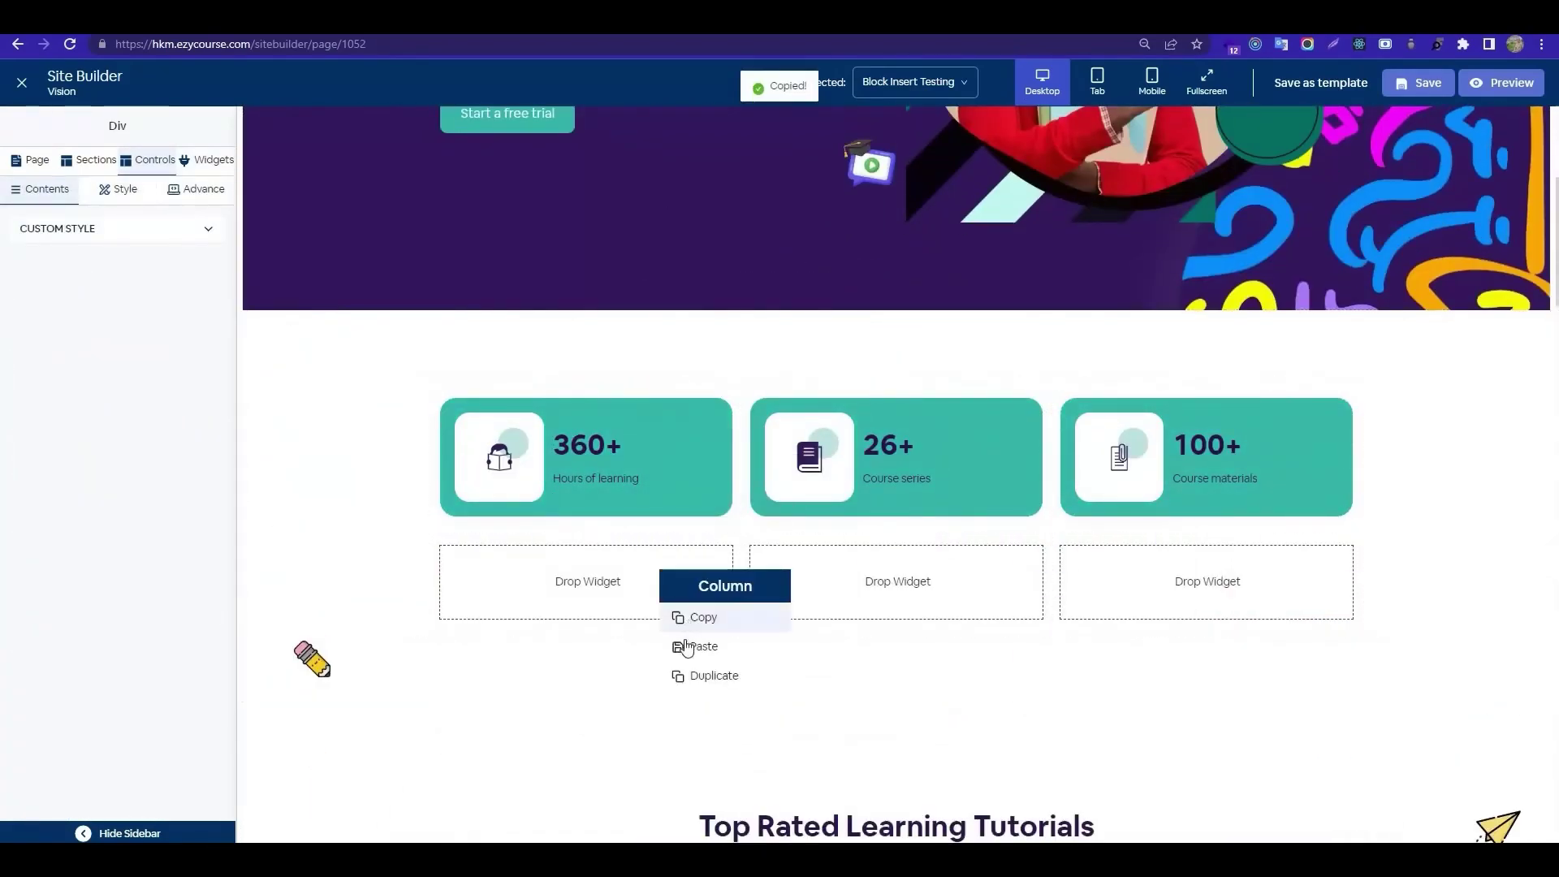
left_click(696, 644)
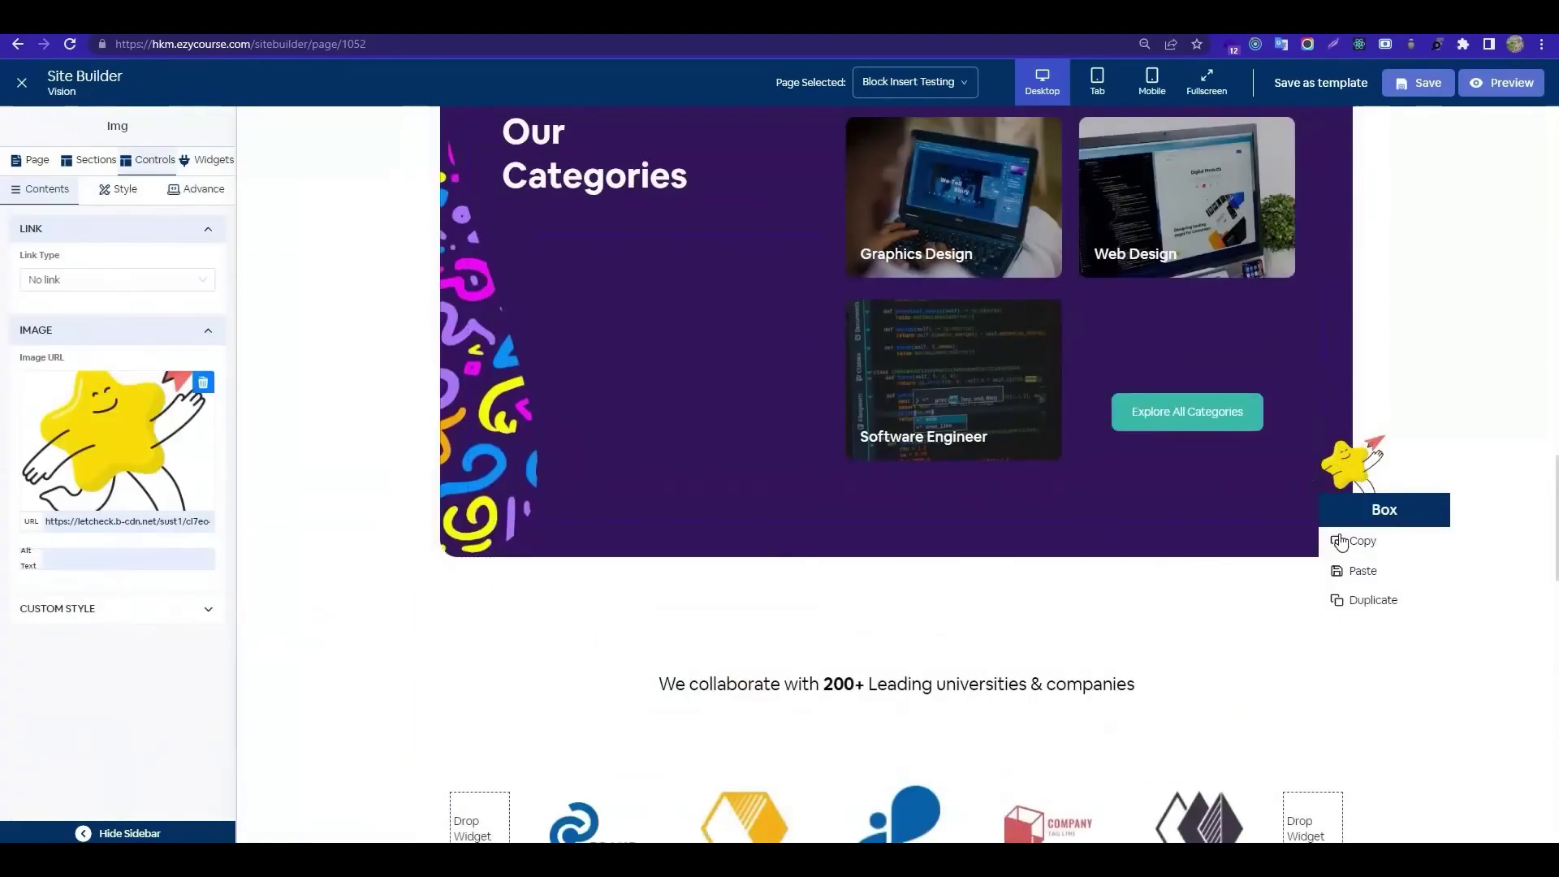
scroll(490, 511, "down", 1)
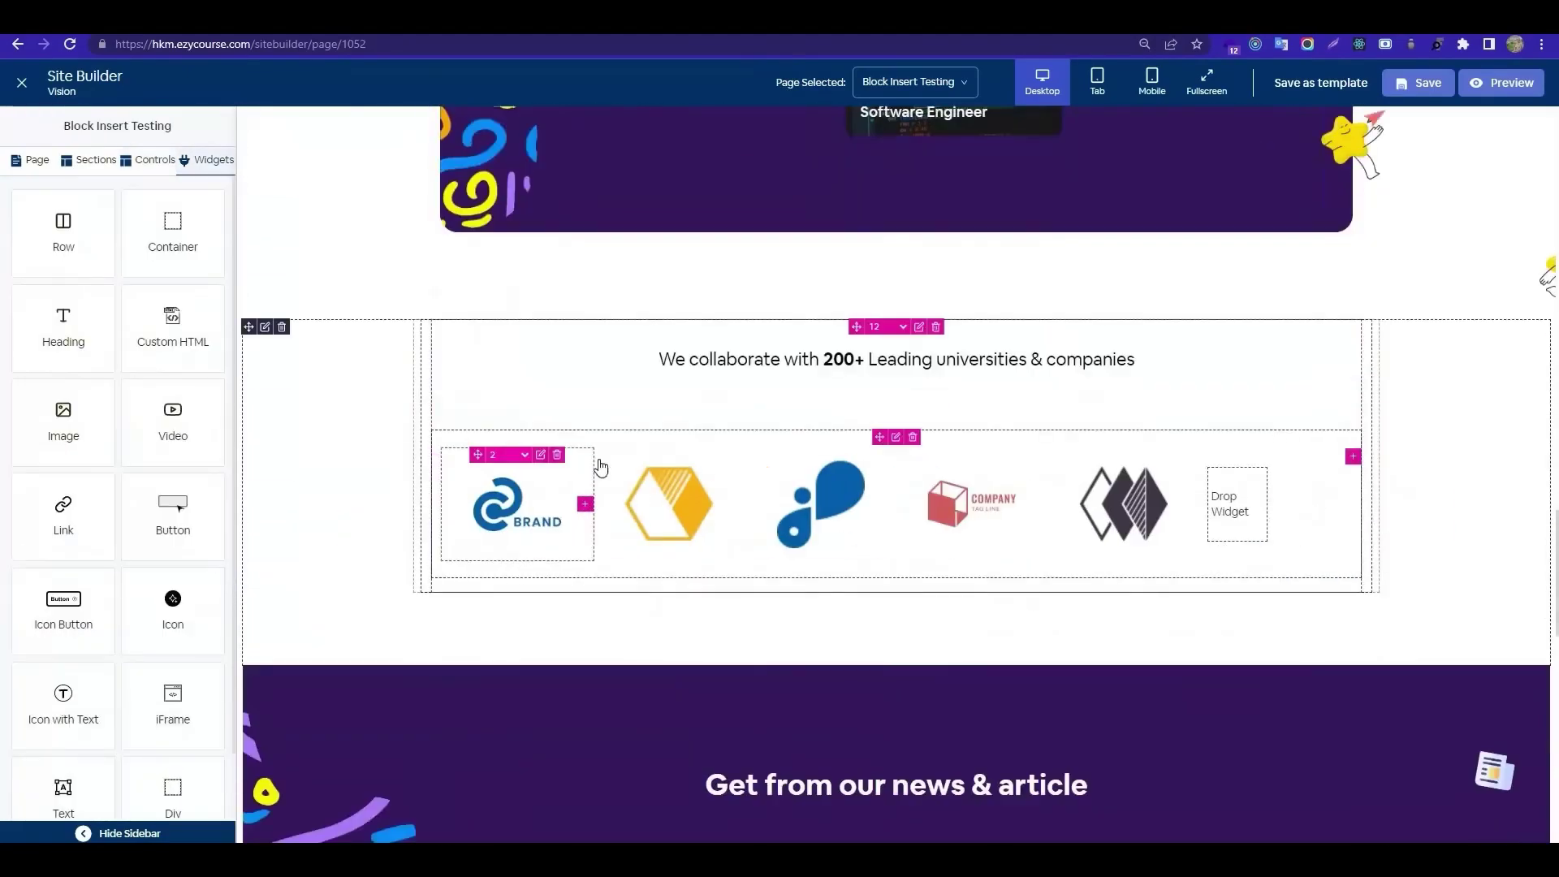
left_click(1297, 461)
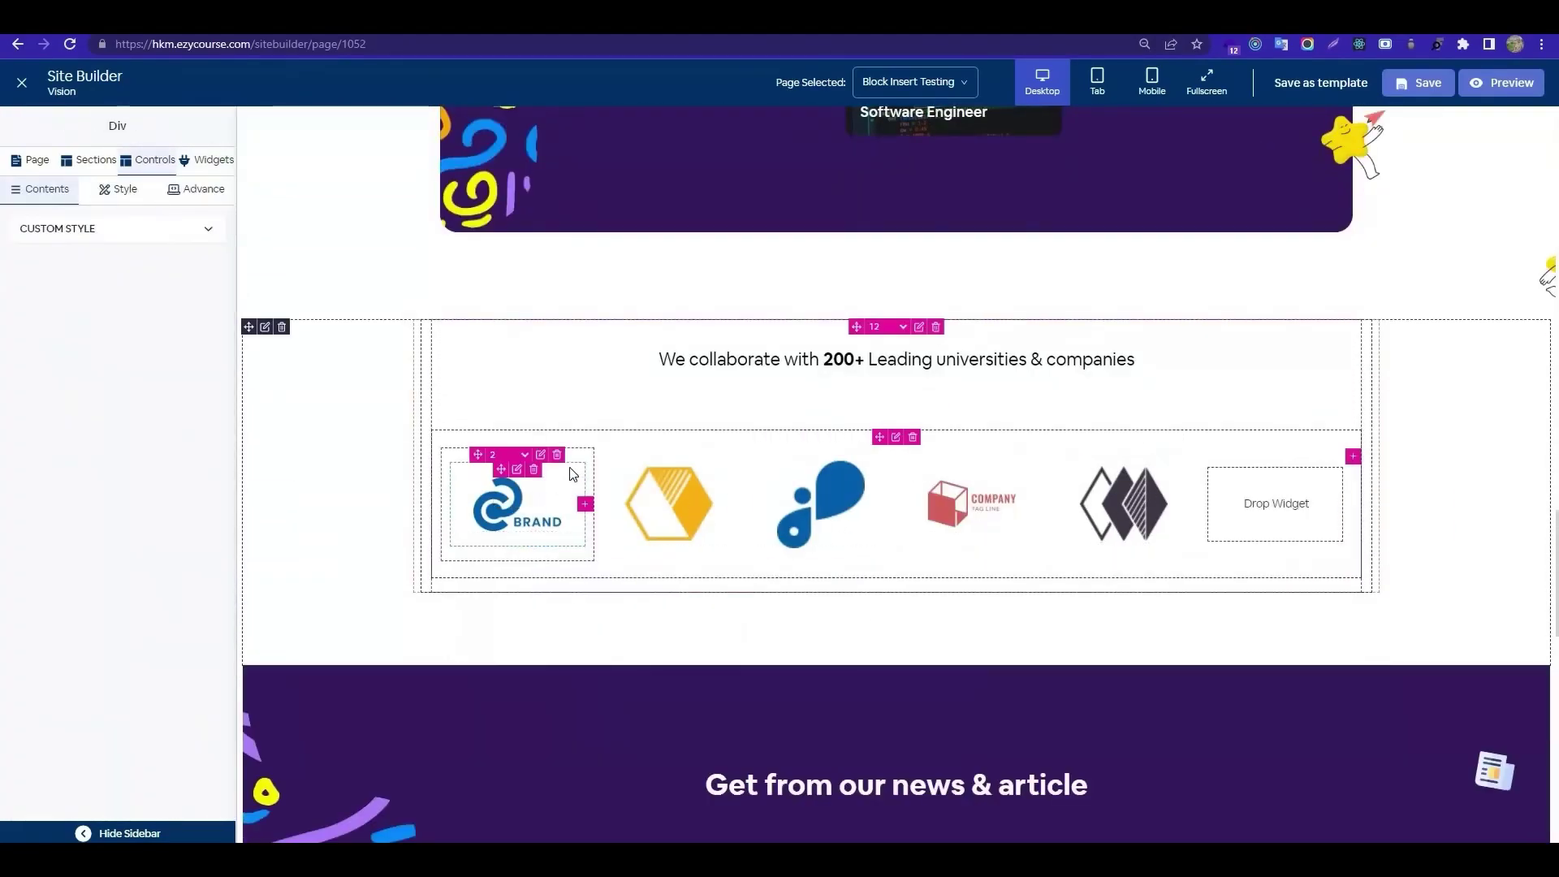
scroll(568, 550, "down", 5)
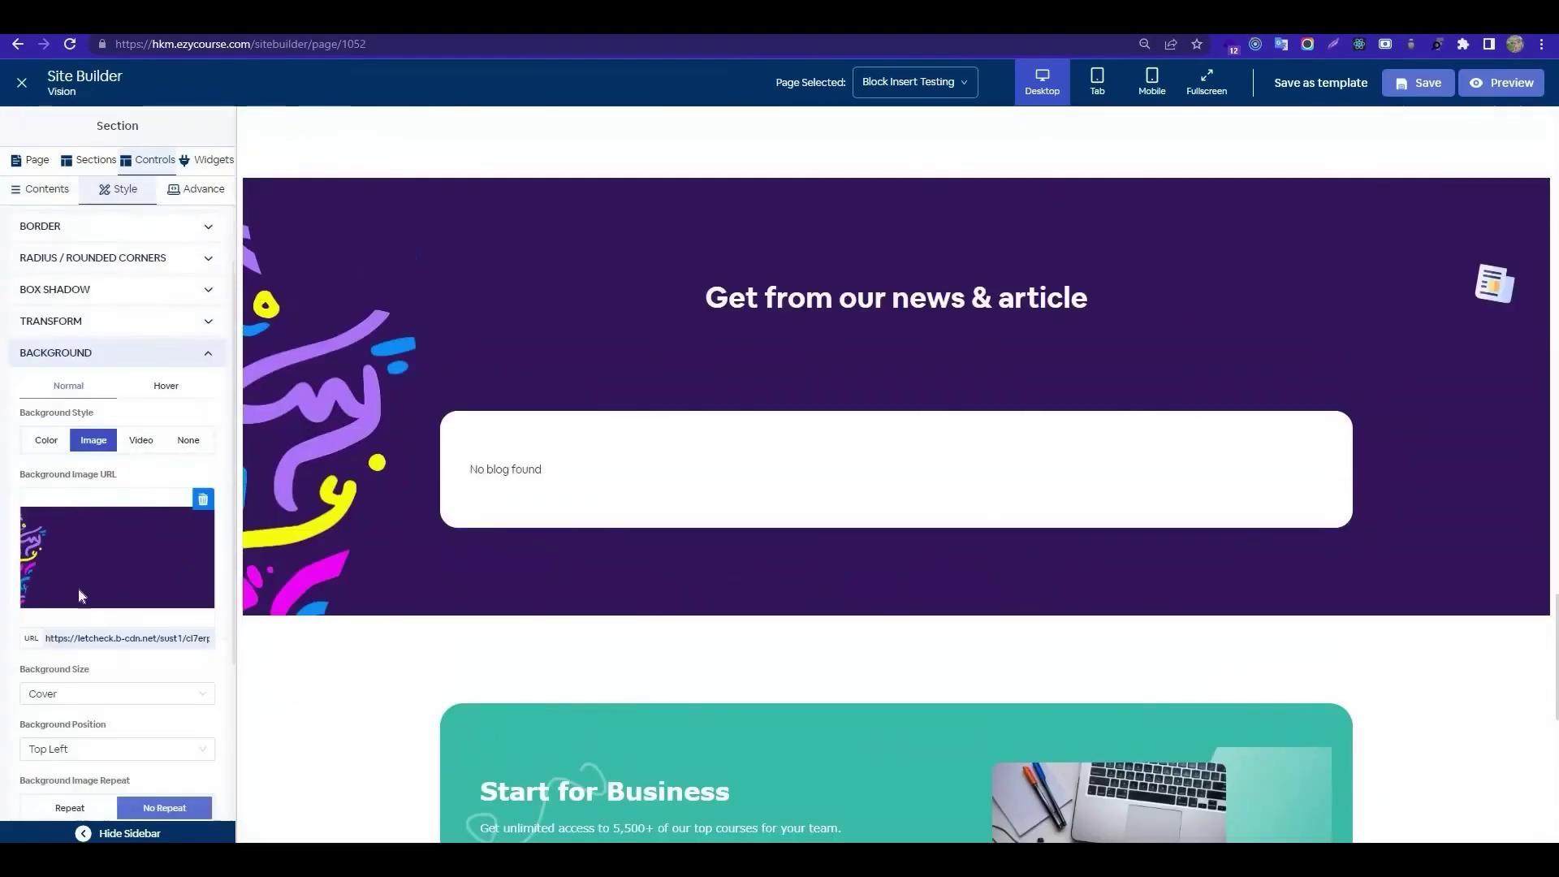
- Add a new section at the bottom with a widget whose inner column width is 6
scroll(854, 739, "down", 7)
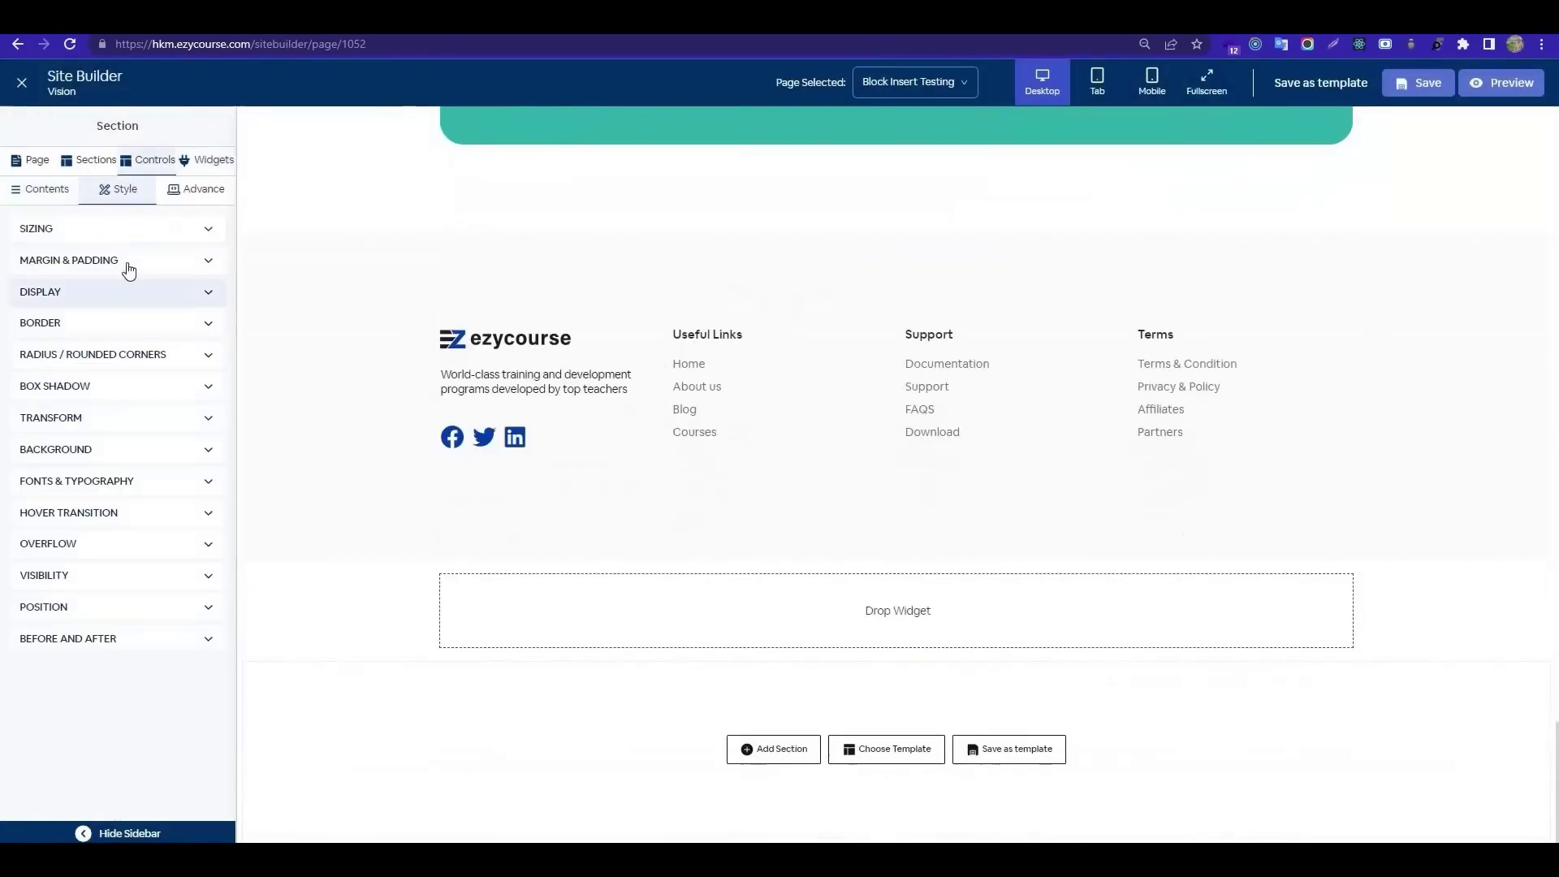
left_click(130, 261)
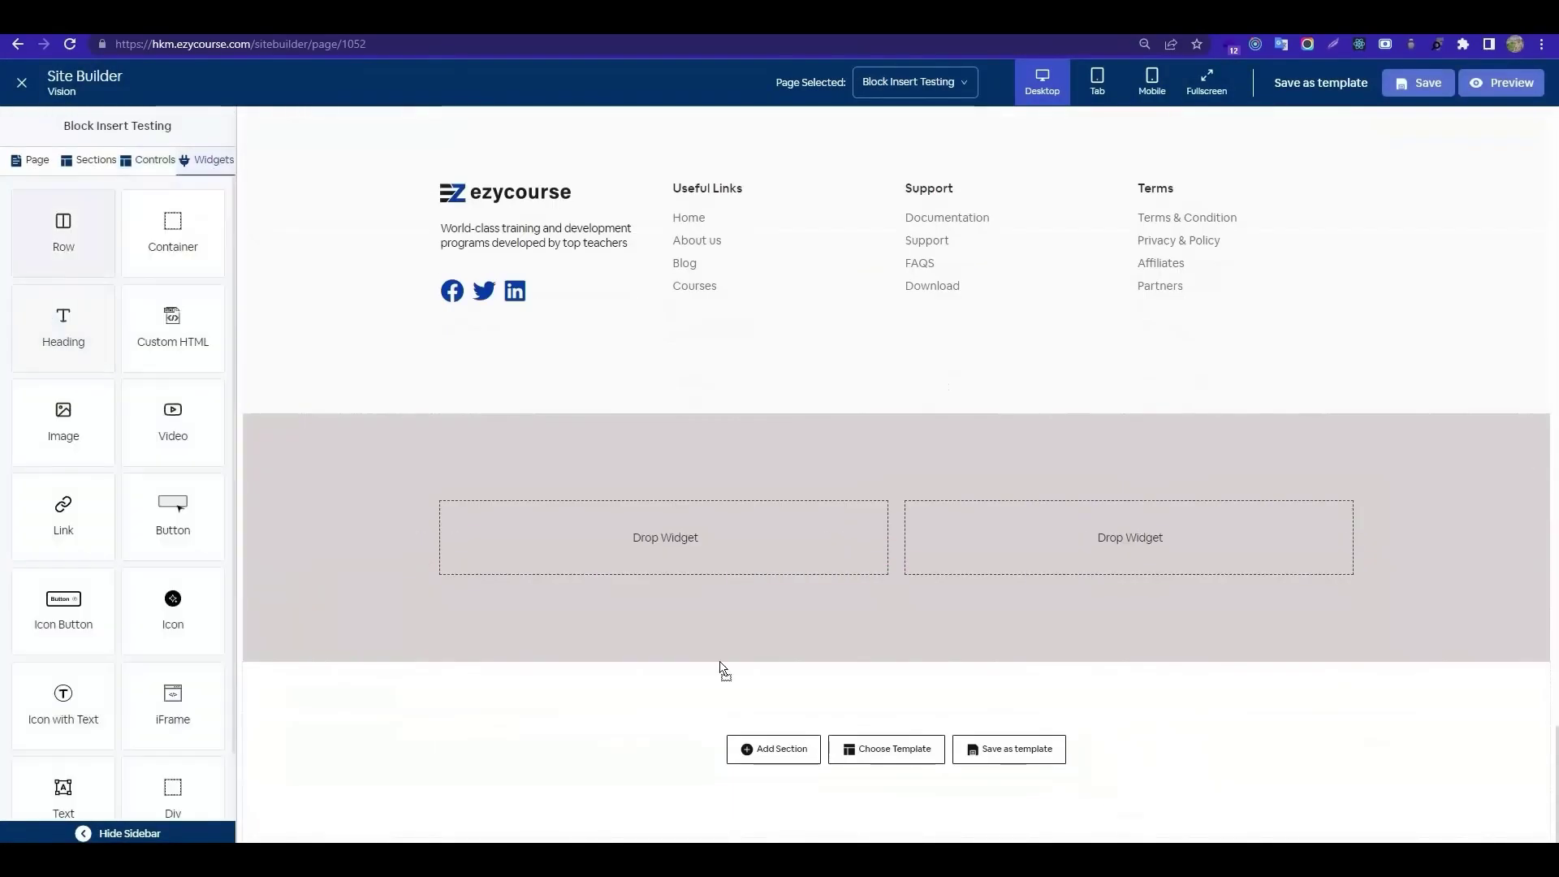
left_click_drag(721, 667, 683, 701)
left_click(672, 610)
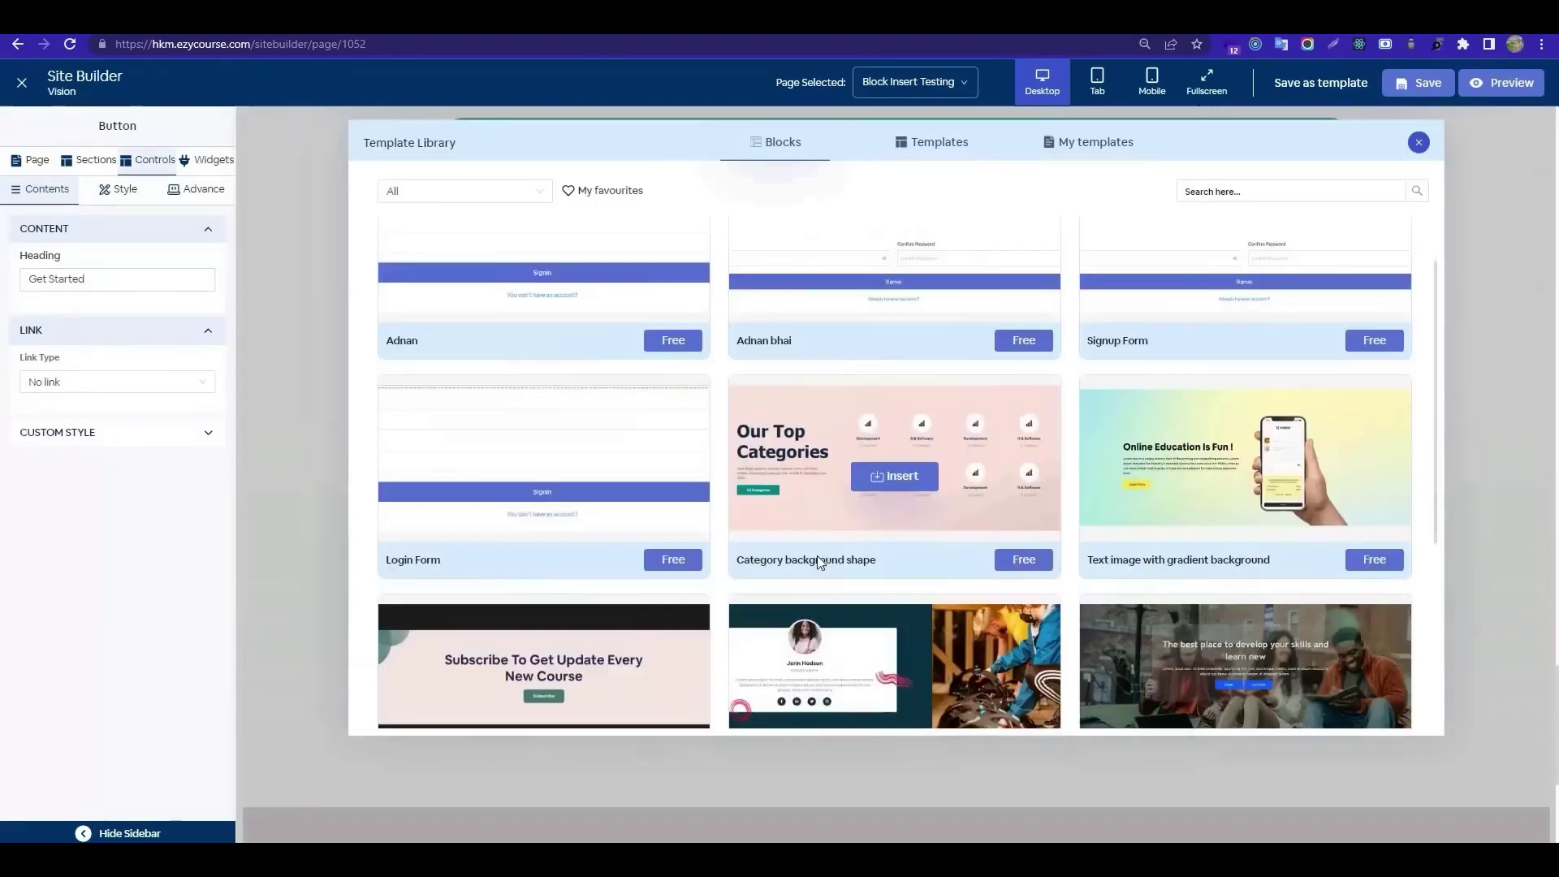
- Save the edited page
scroll(886, 487, "down", 5)
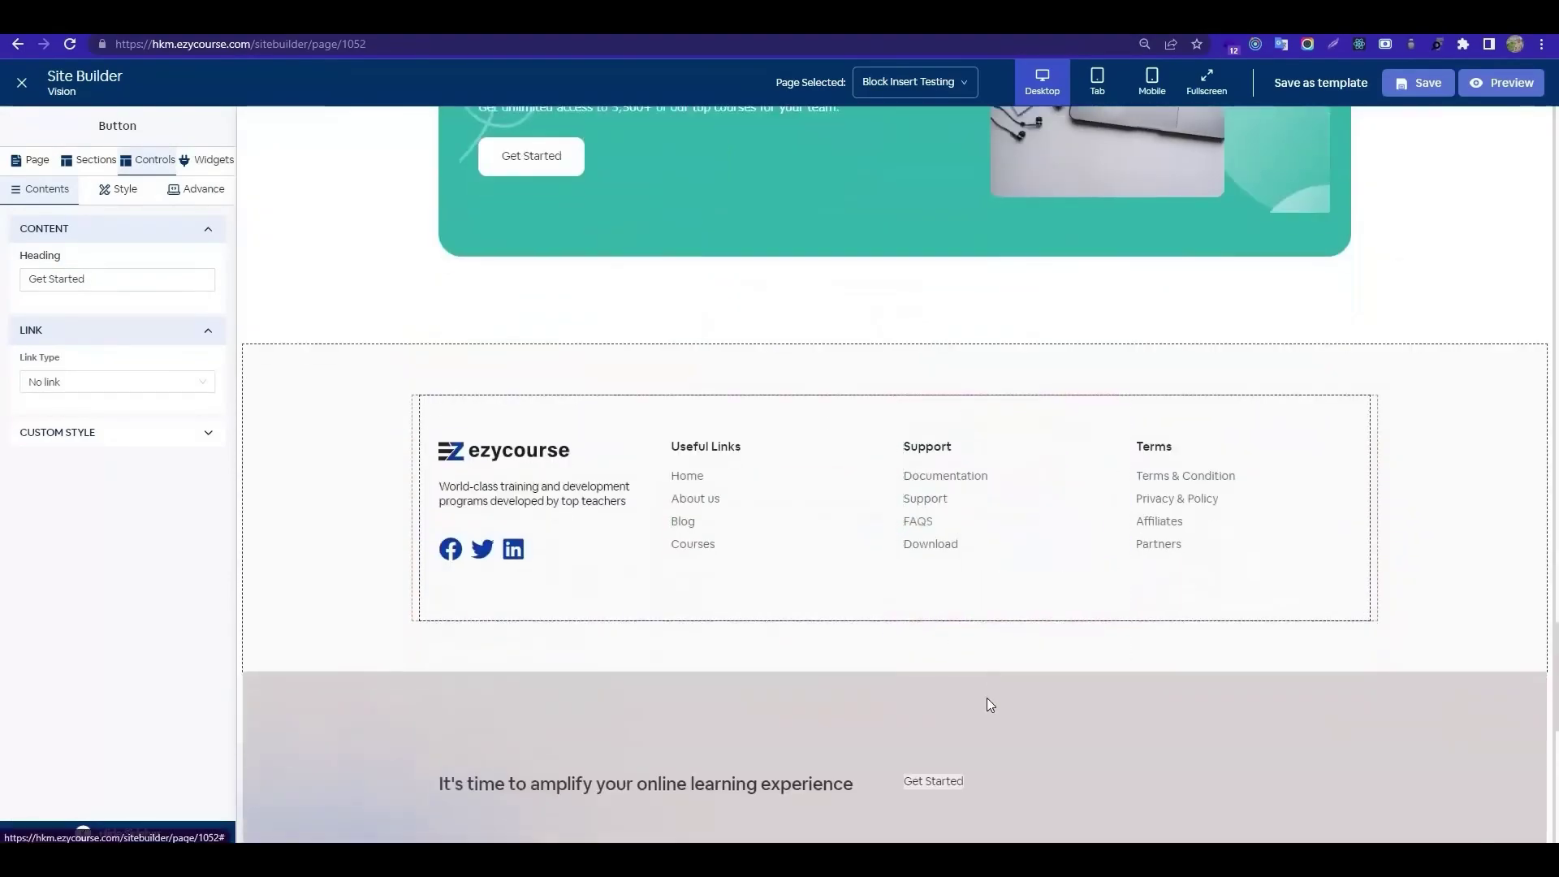
scroll(991, 705, "down", 10)
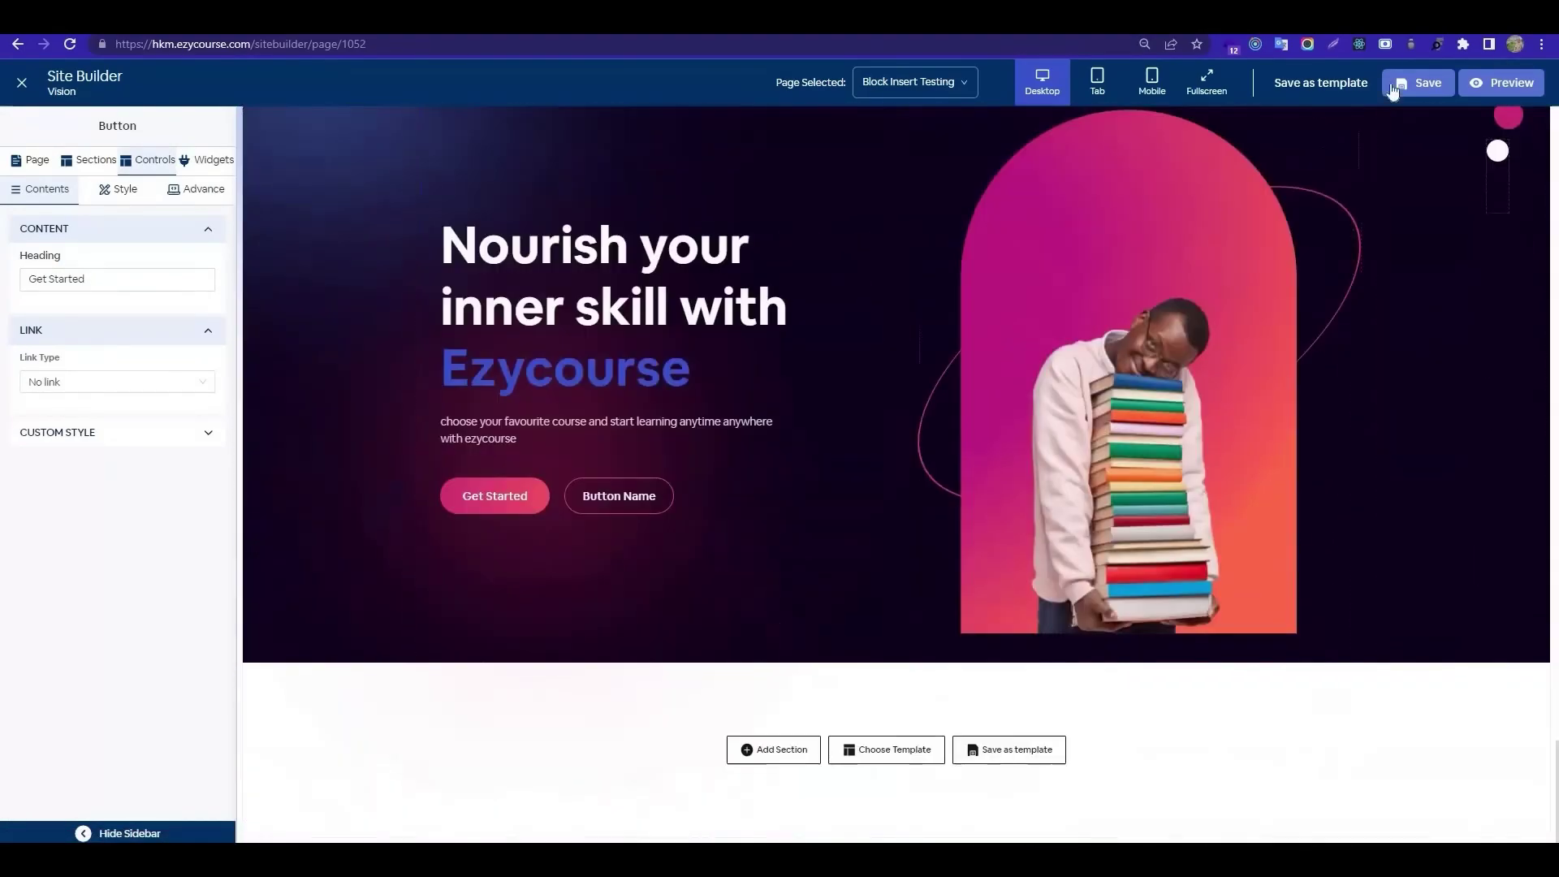
left_click(1396, 84)
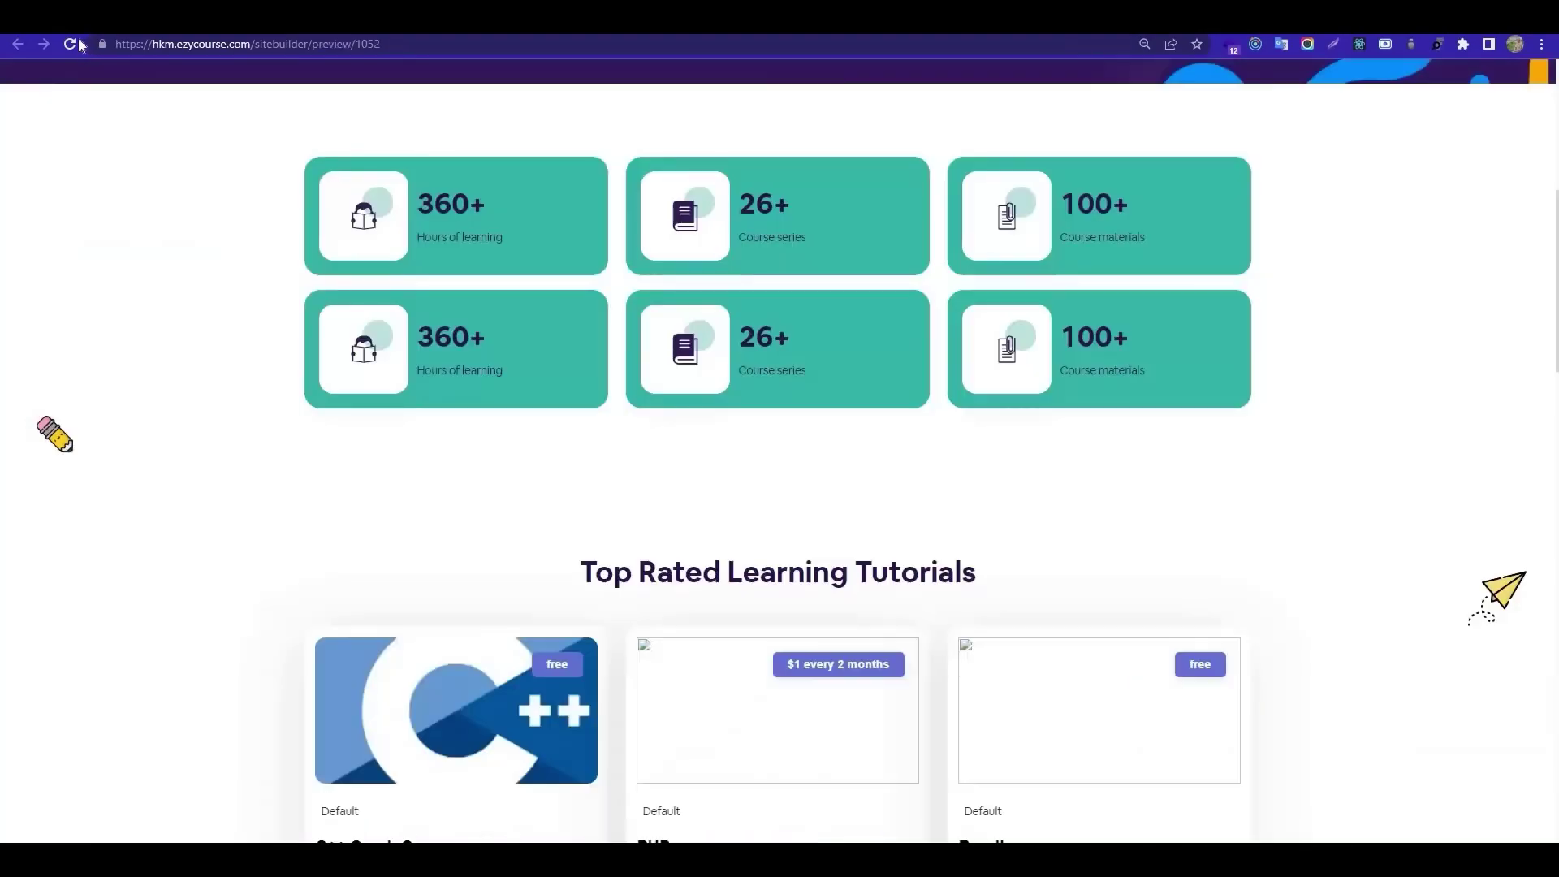
- Return to the top of the page and switch to the YouTube site-builder video
scroll(1183, 515, "down", 15)
scroll(1183, 515, "up", 8)
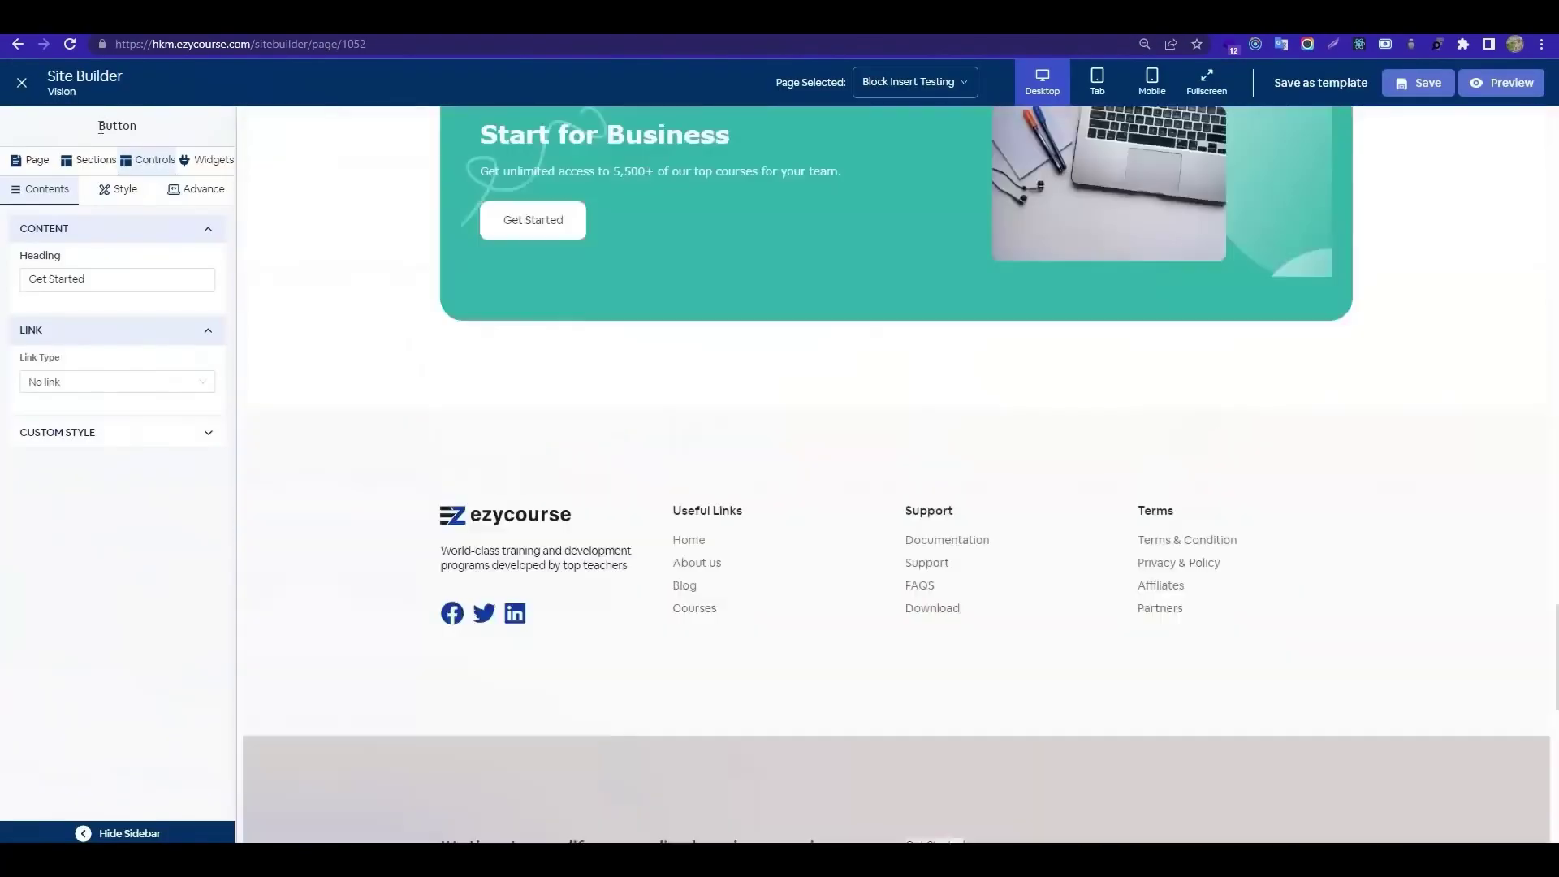
scroll(334, 649, "up", 3)
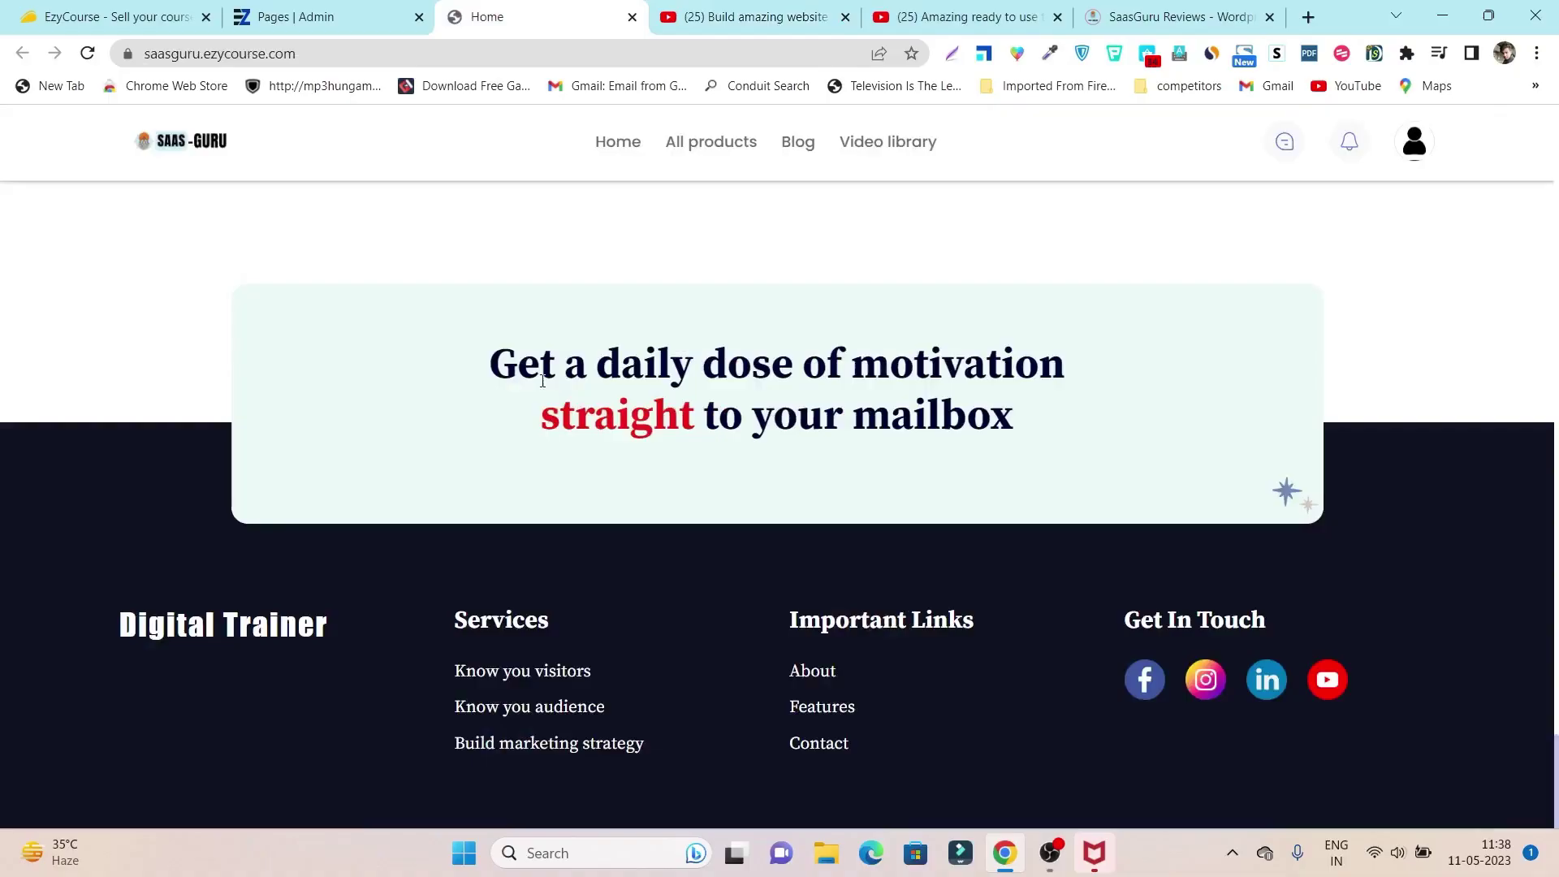
scroll(539, 389, "up", 7)
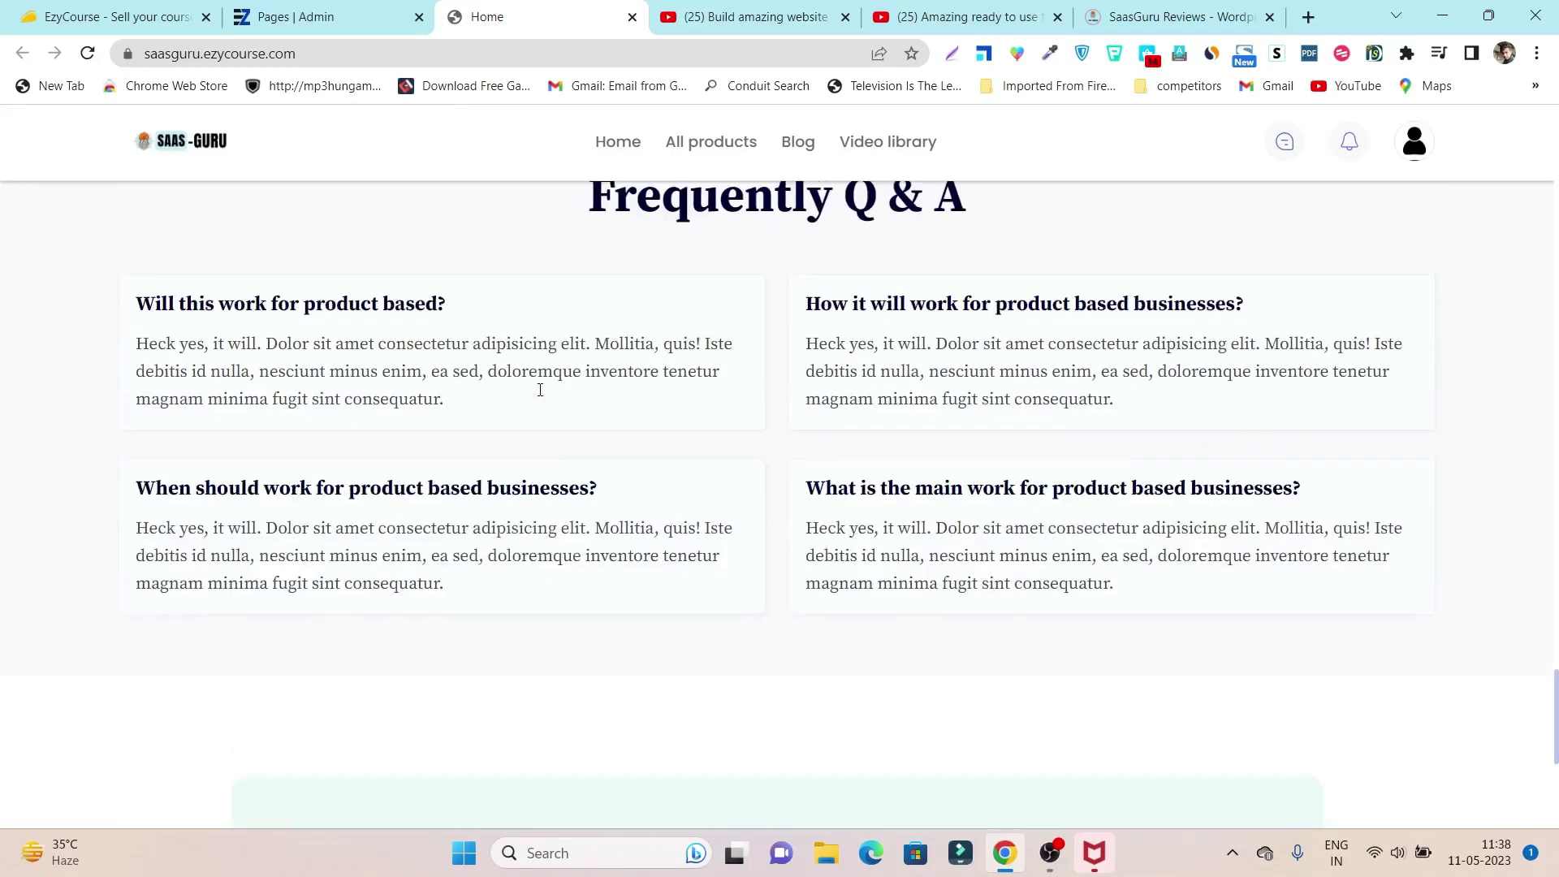
scroll(740, 438, "up", 20)
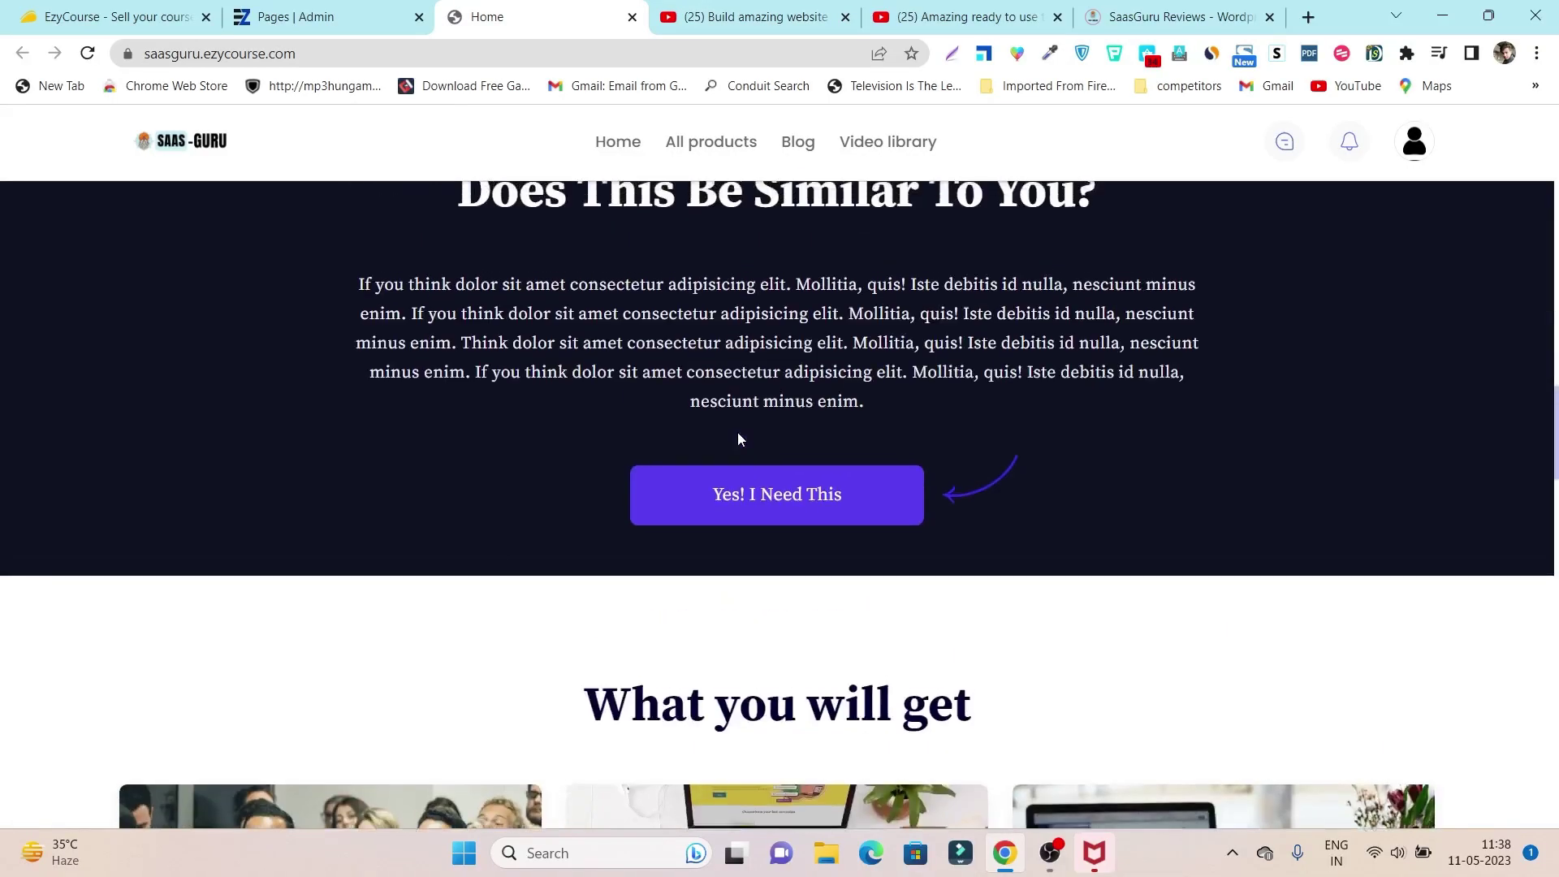
scroll(738, 438, "up", 10)
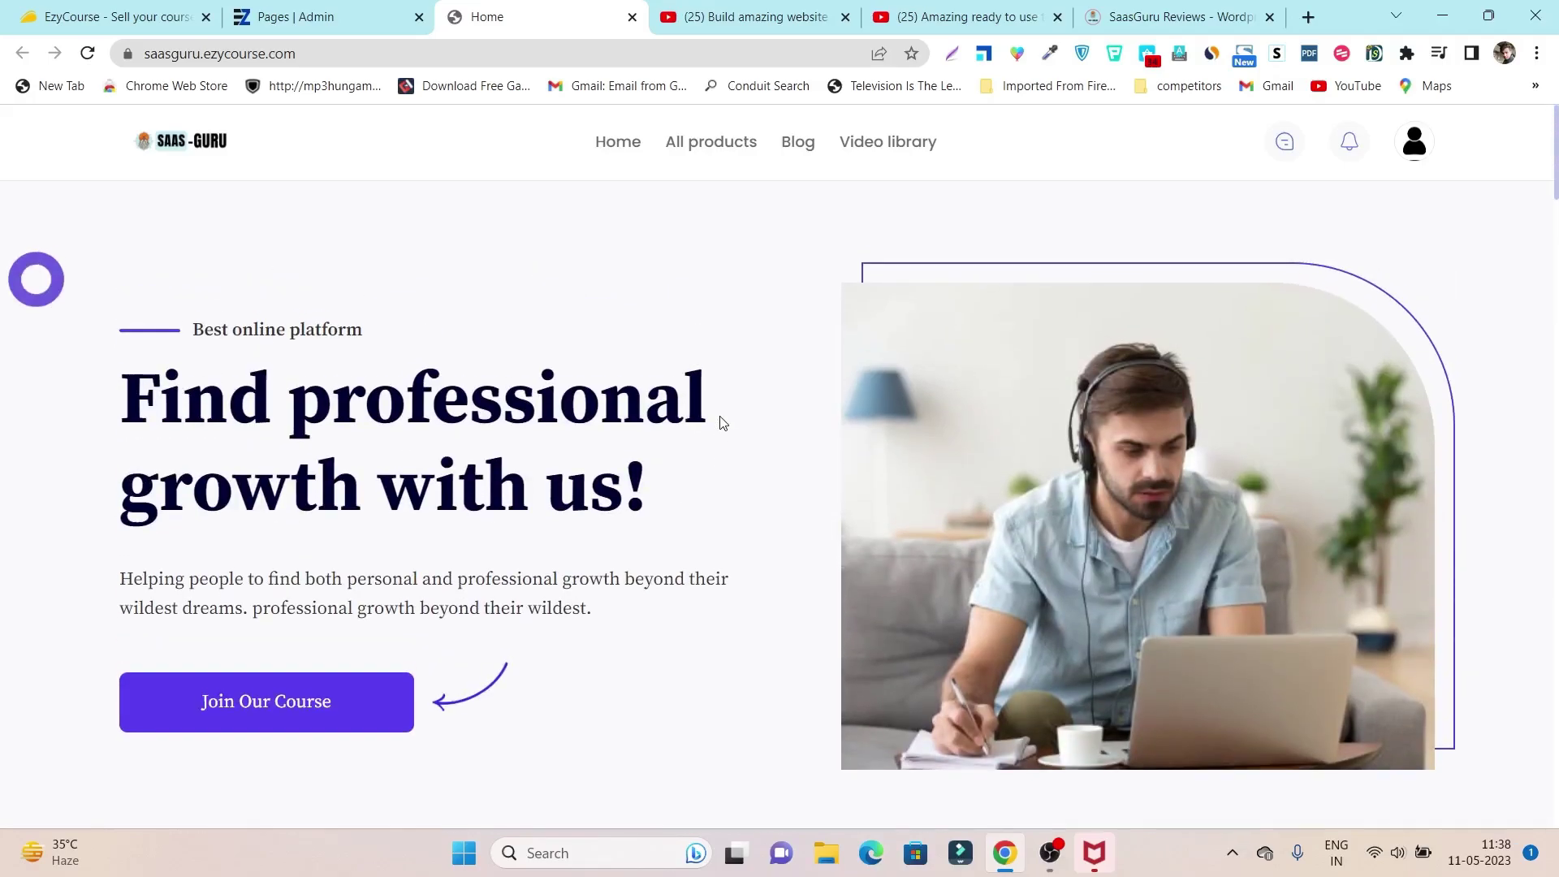
left_click(796, 7)
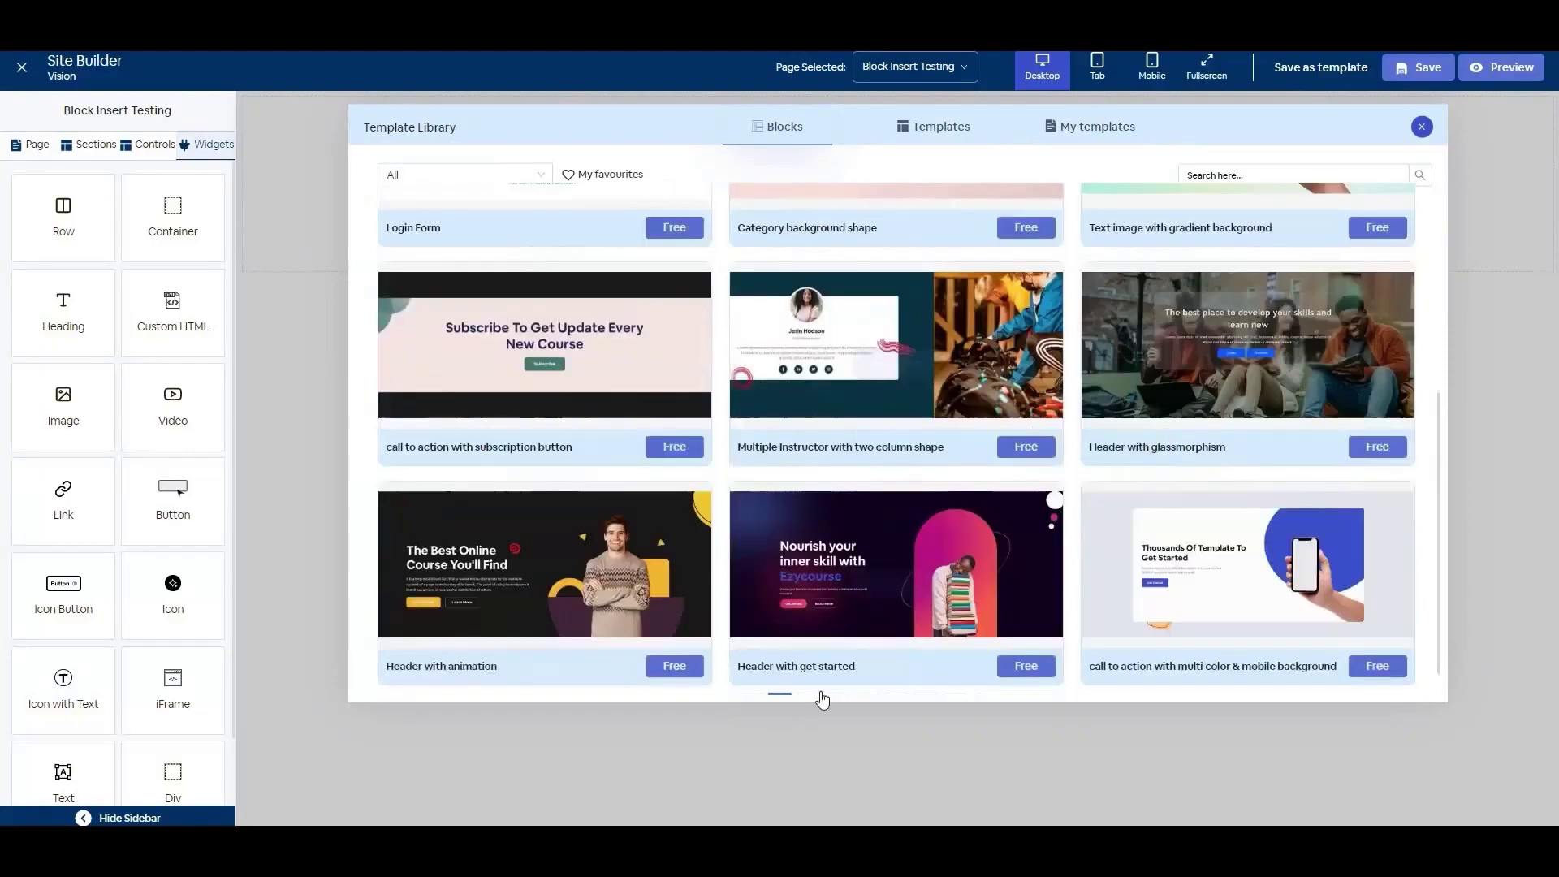
- Browse the template block pages and insert the Header with unique image and shapes block
left_click(809, 669)
left_click(839, 669)
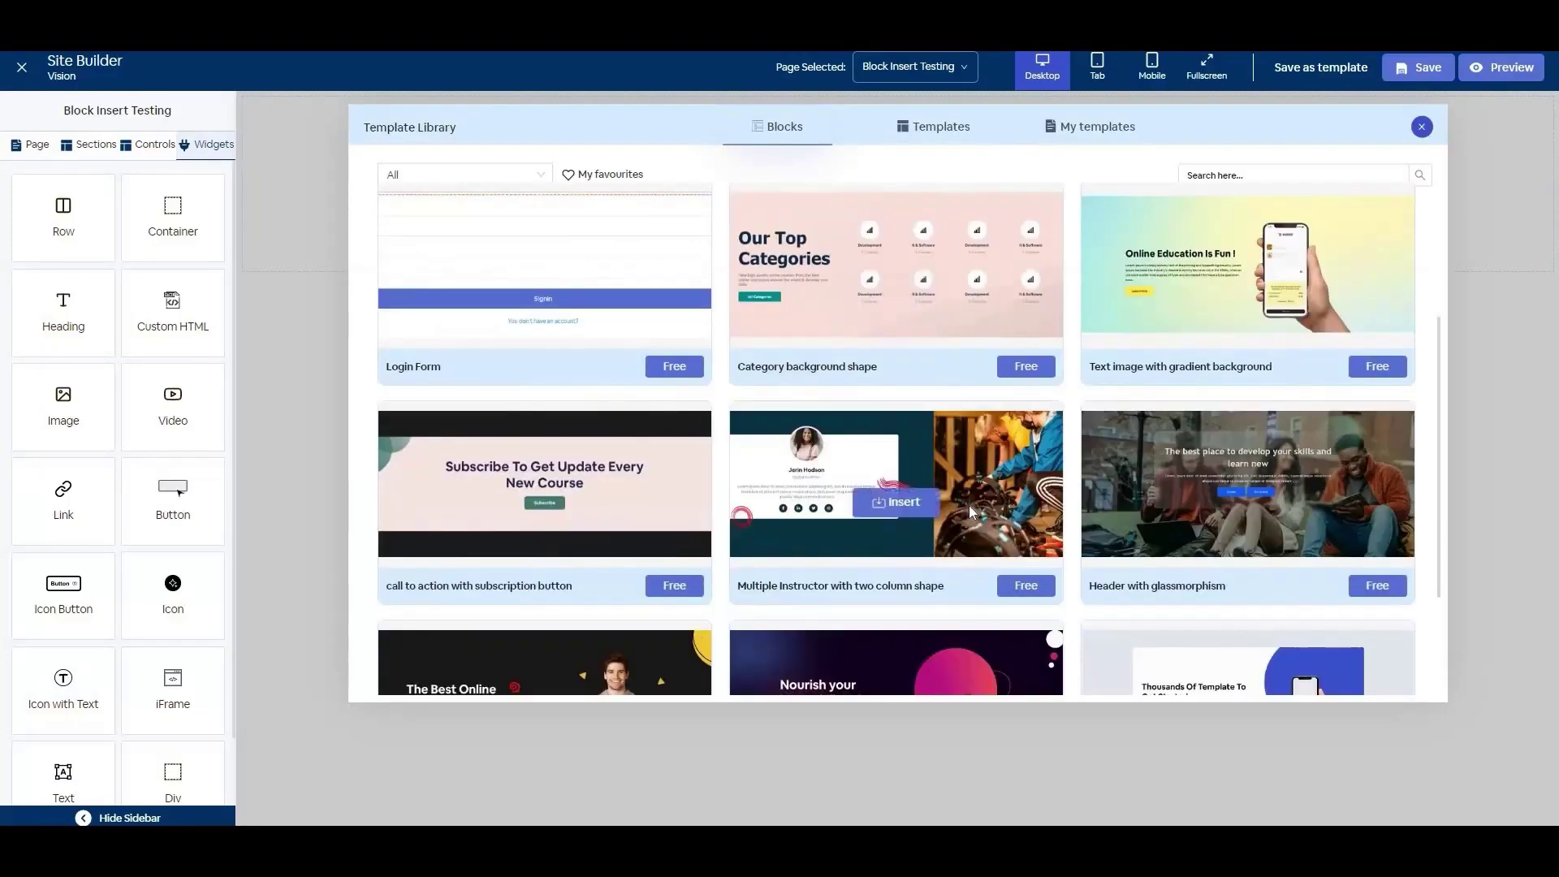
scroll(971, 511, "up", 3)
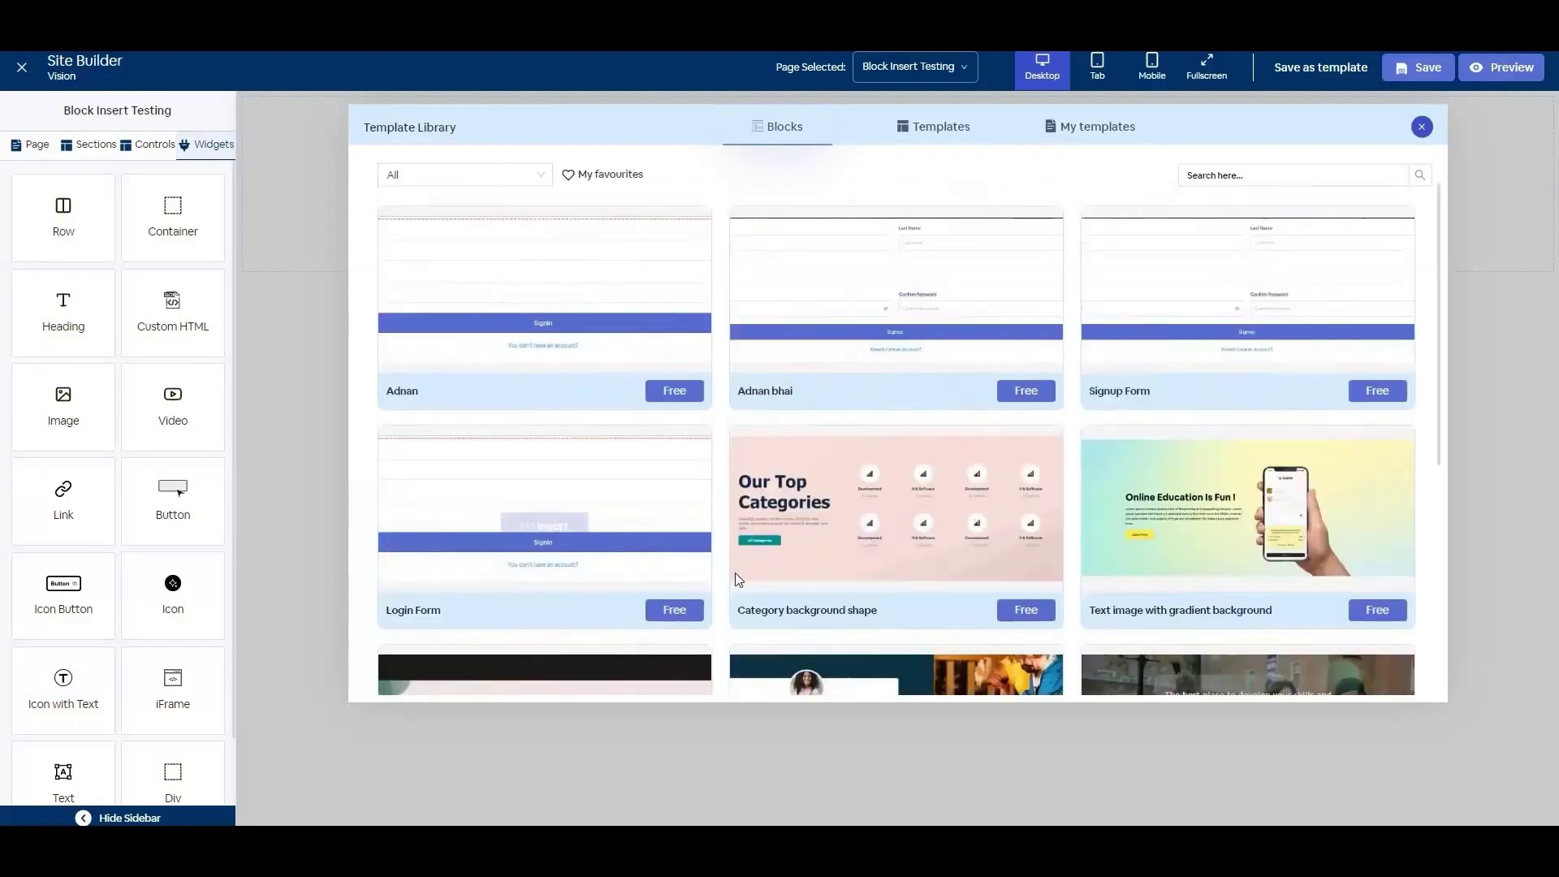
scroll(893, 520, "down", 6)
left_click(807, 679)
scroll(623, 521, "down", 6)
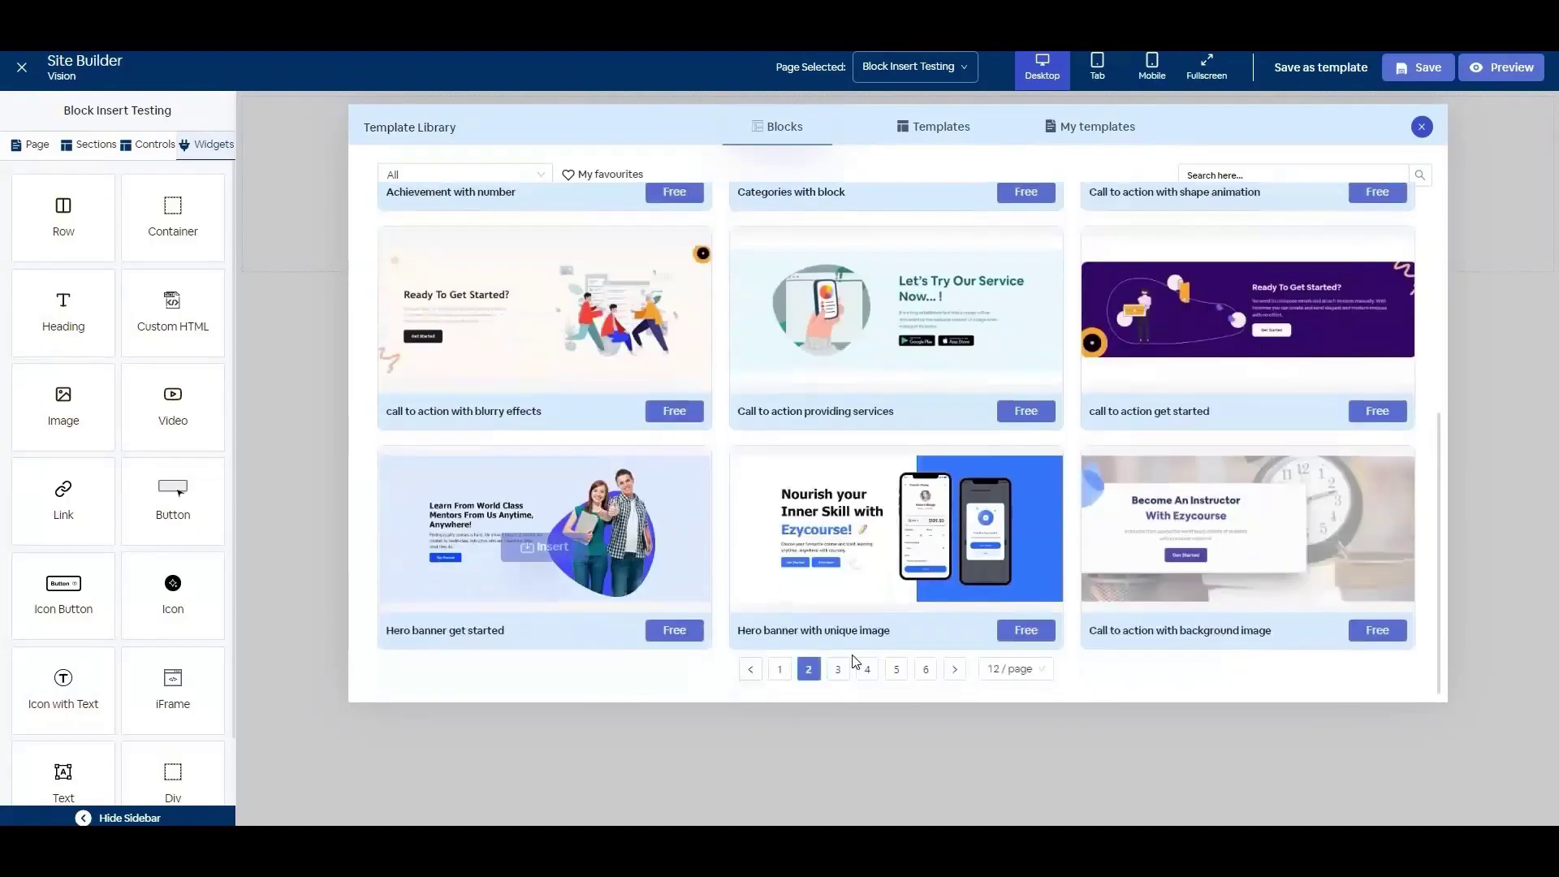
left_click(838, 665)
scroll(839, 568, "down", 6)
left_click(867, 665)
scroll(868, 568, "down", 6)
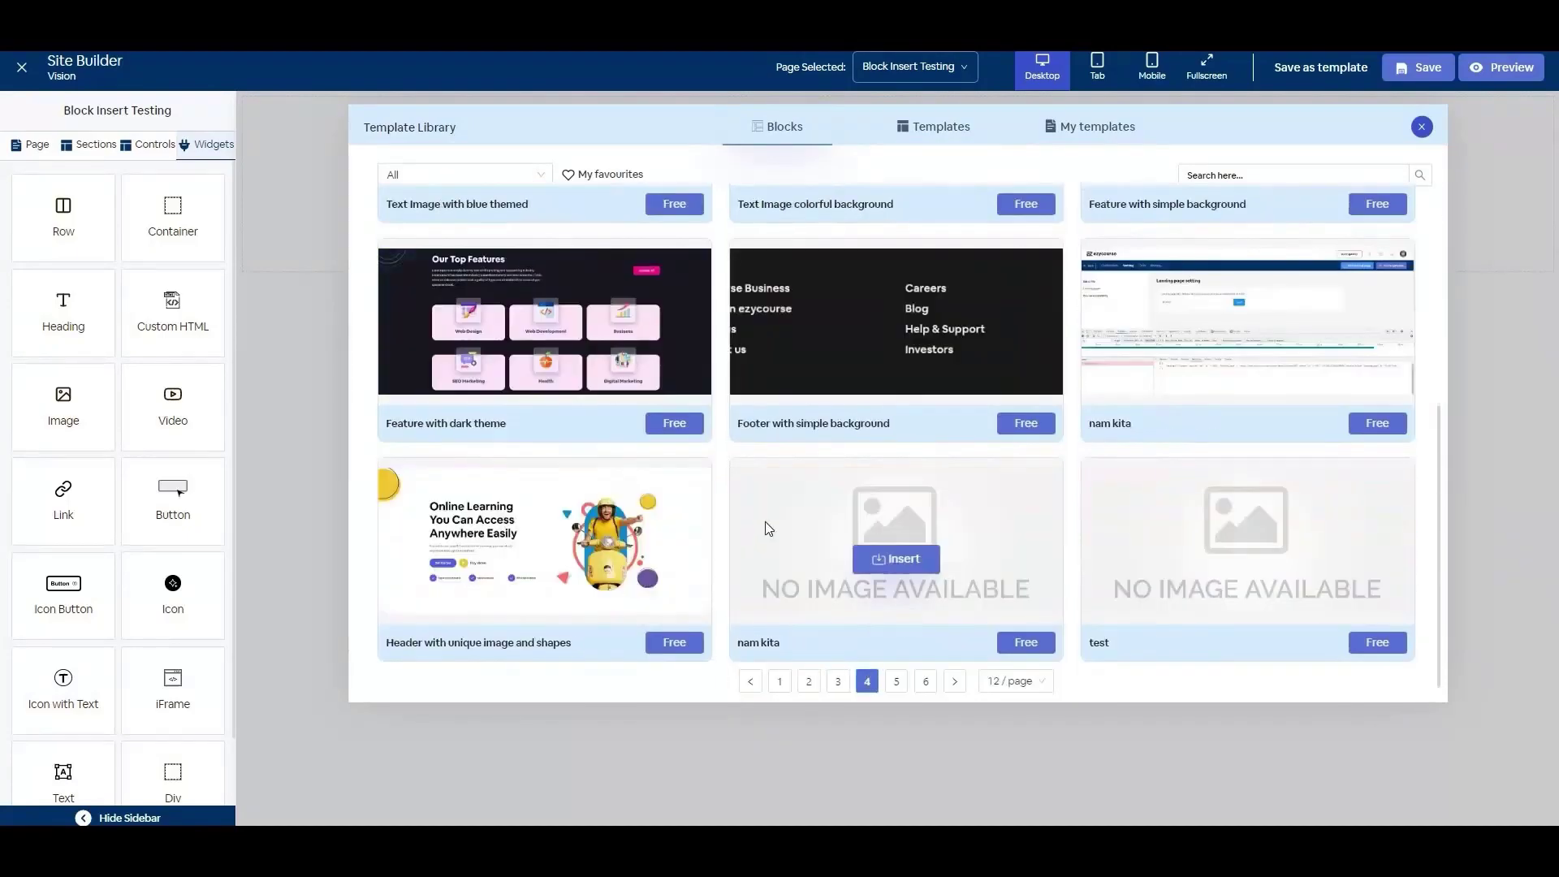
left_click(545, 558)
- Preview the page, then append 'ezycourse' to the hero subtitle text
left_click(1517, 66)
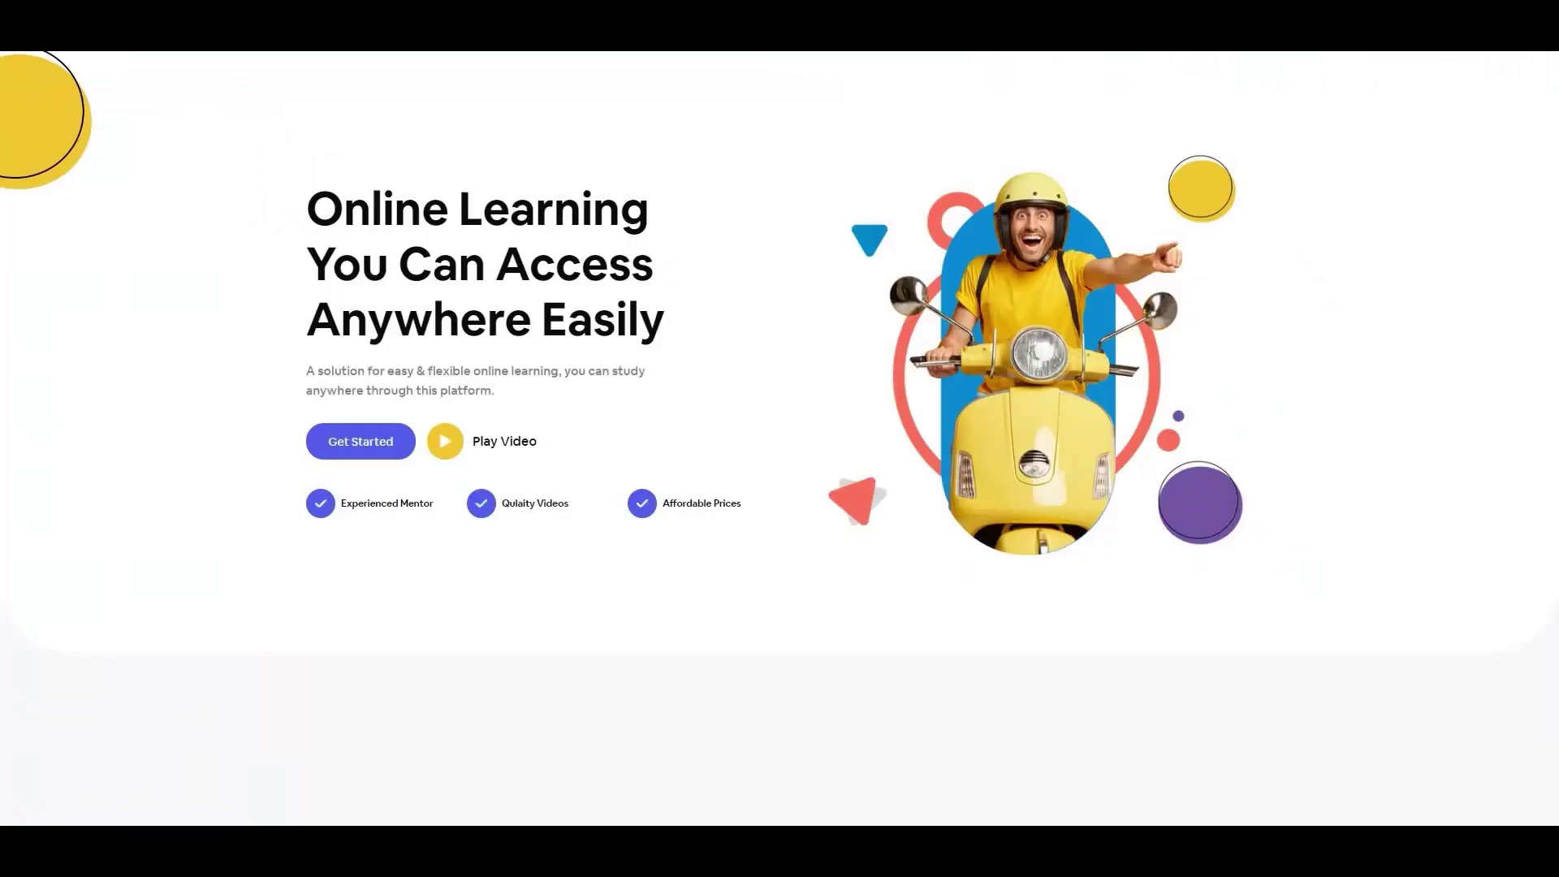
key("Escape")
left_click(661, 279)
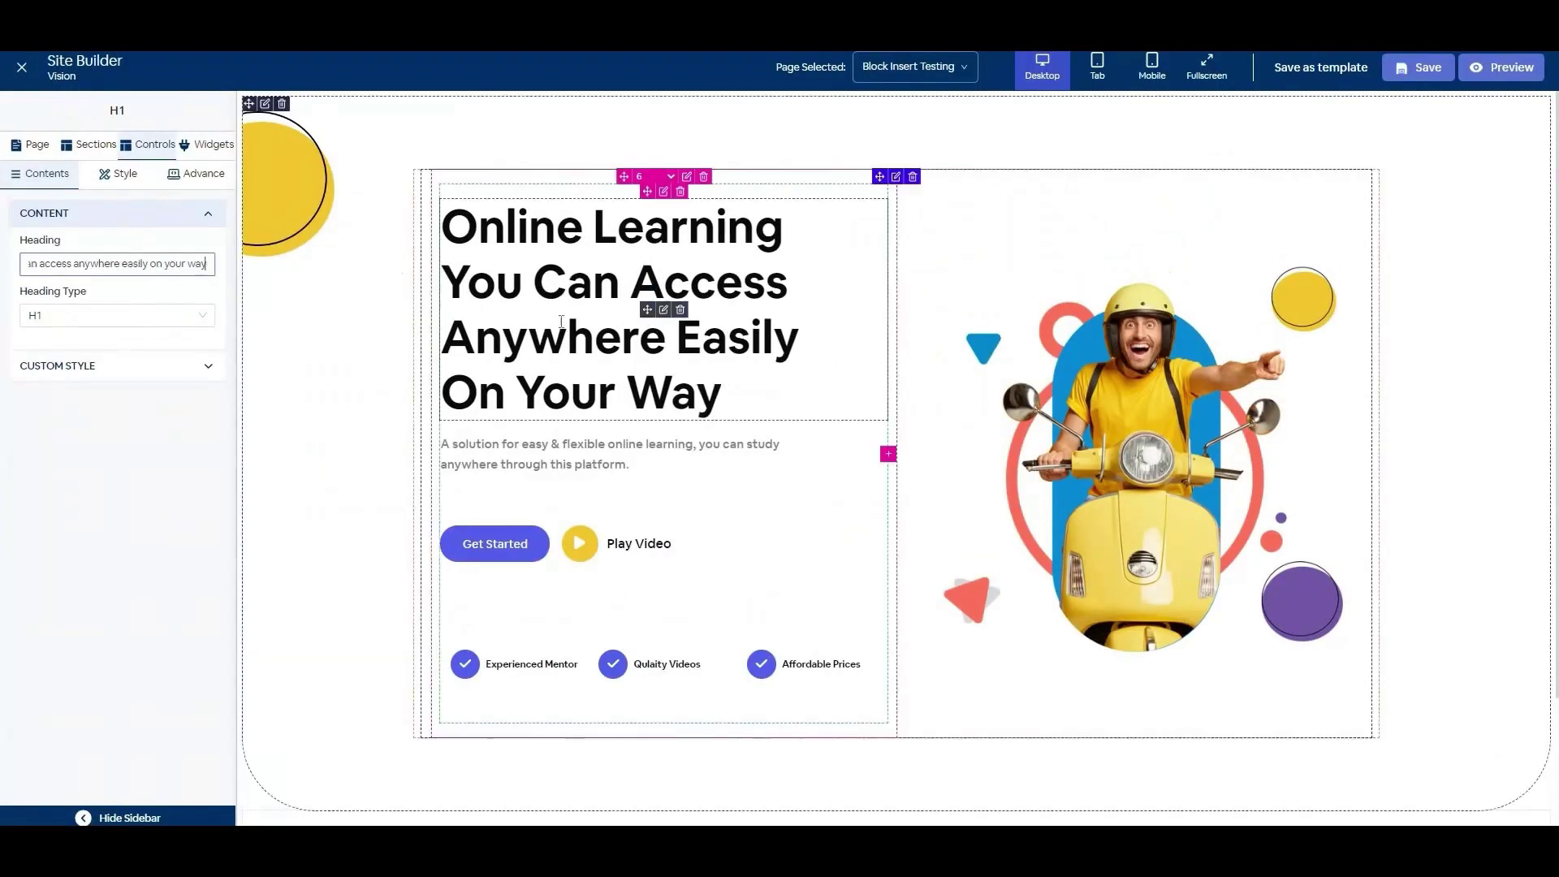
left_click(119, 173)
left_click(510, 385)
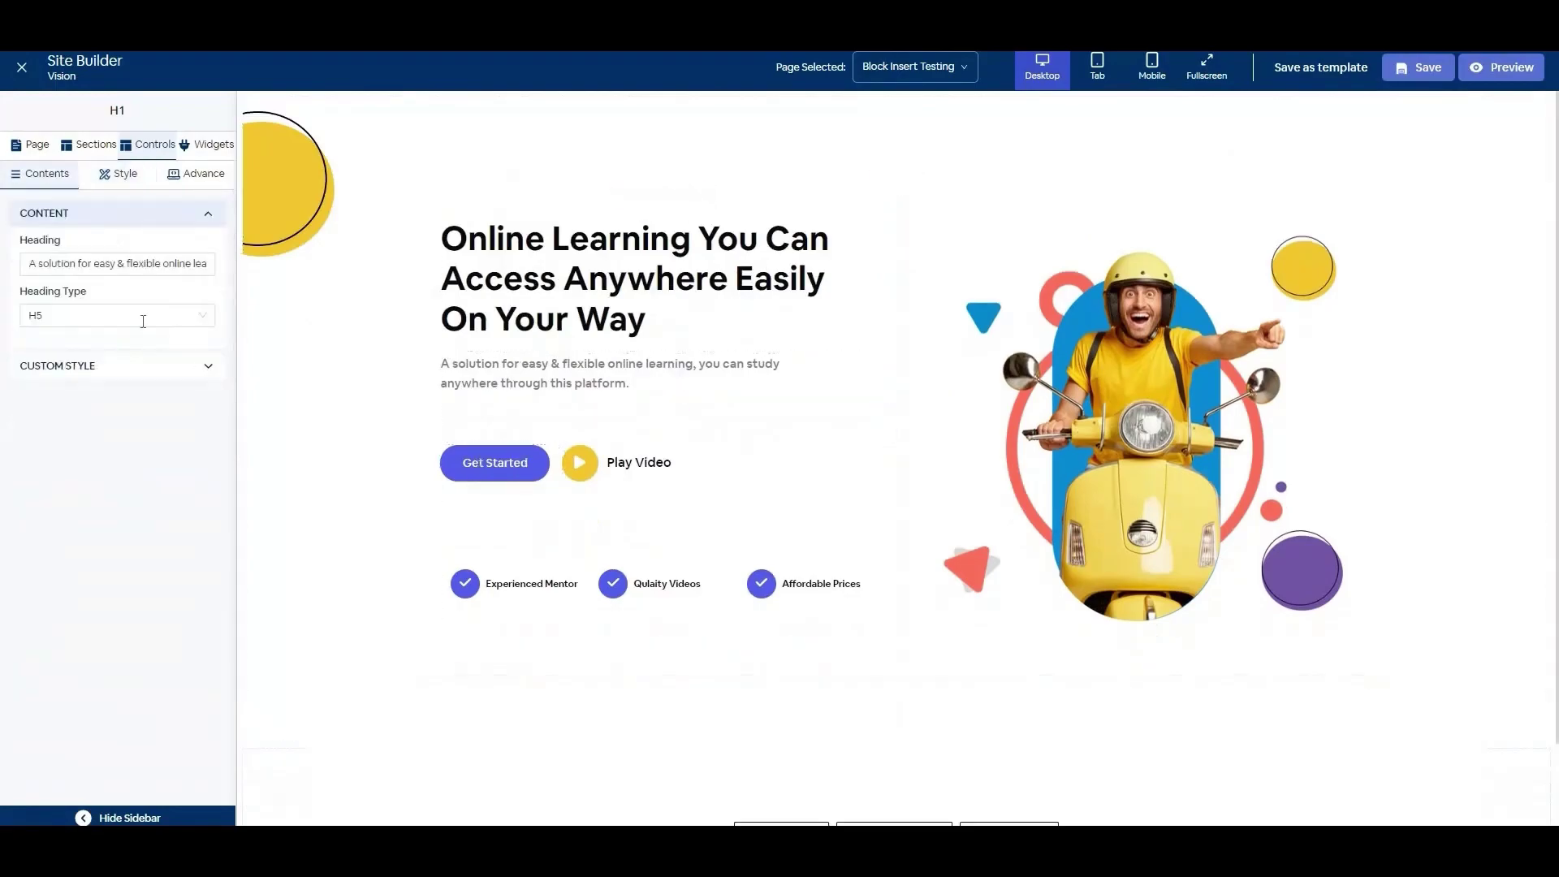
left_click(118, 173)
left_click(41, 173)
key("End")
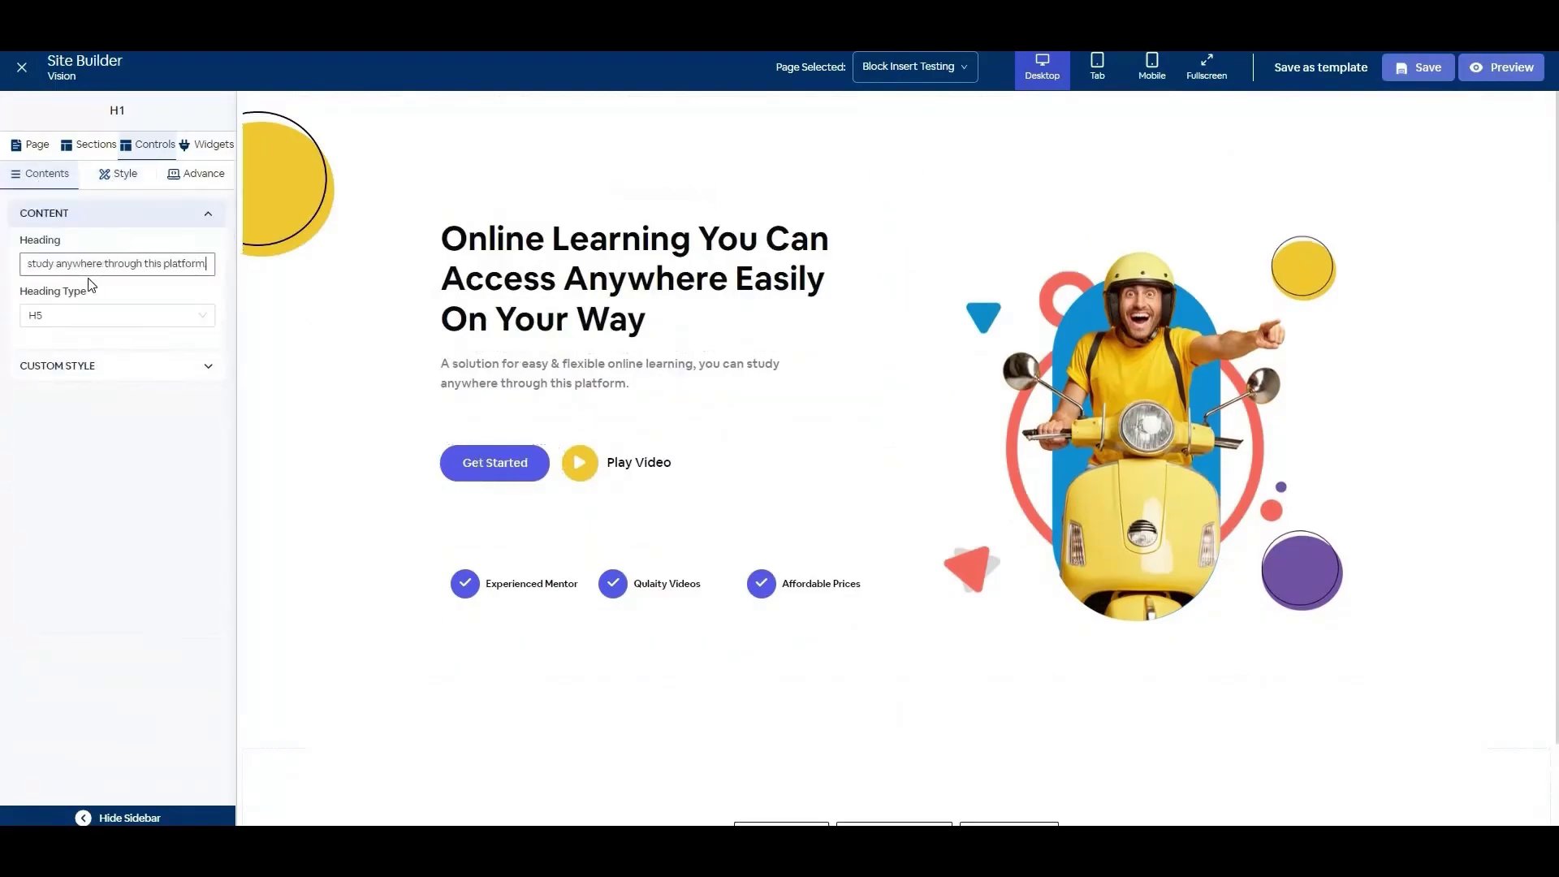
type("ezycourse")
- Set the Get Started button's hover transition to 0.2
left_click(500, 463)
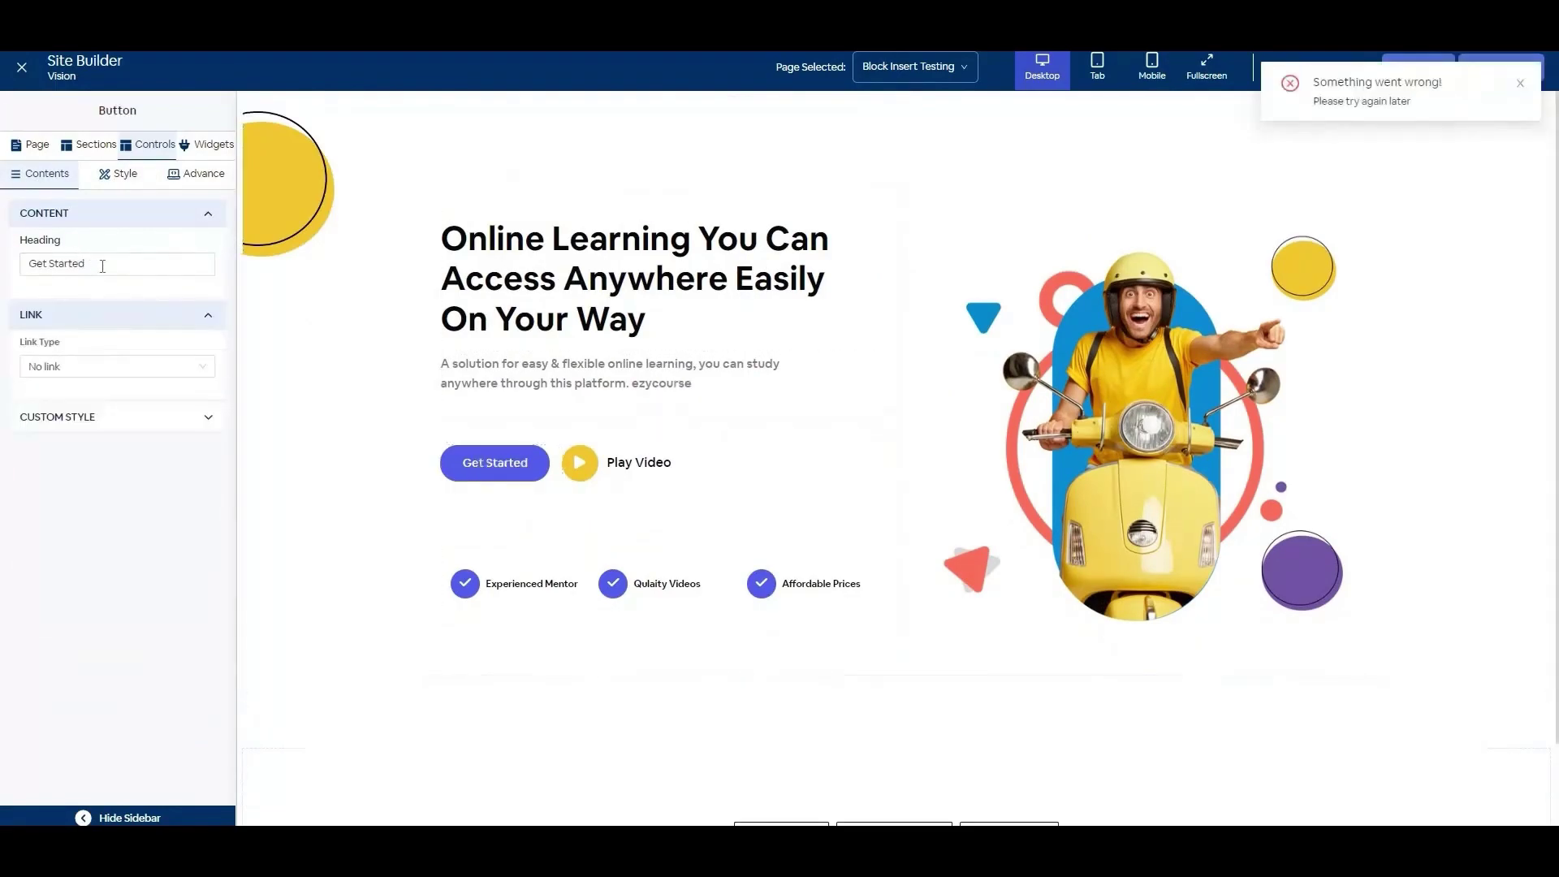
left_click(120, 173)
left_click(69, 460)
left_click(175, 524)
key("BackSpace")
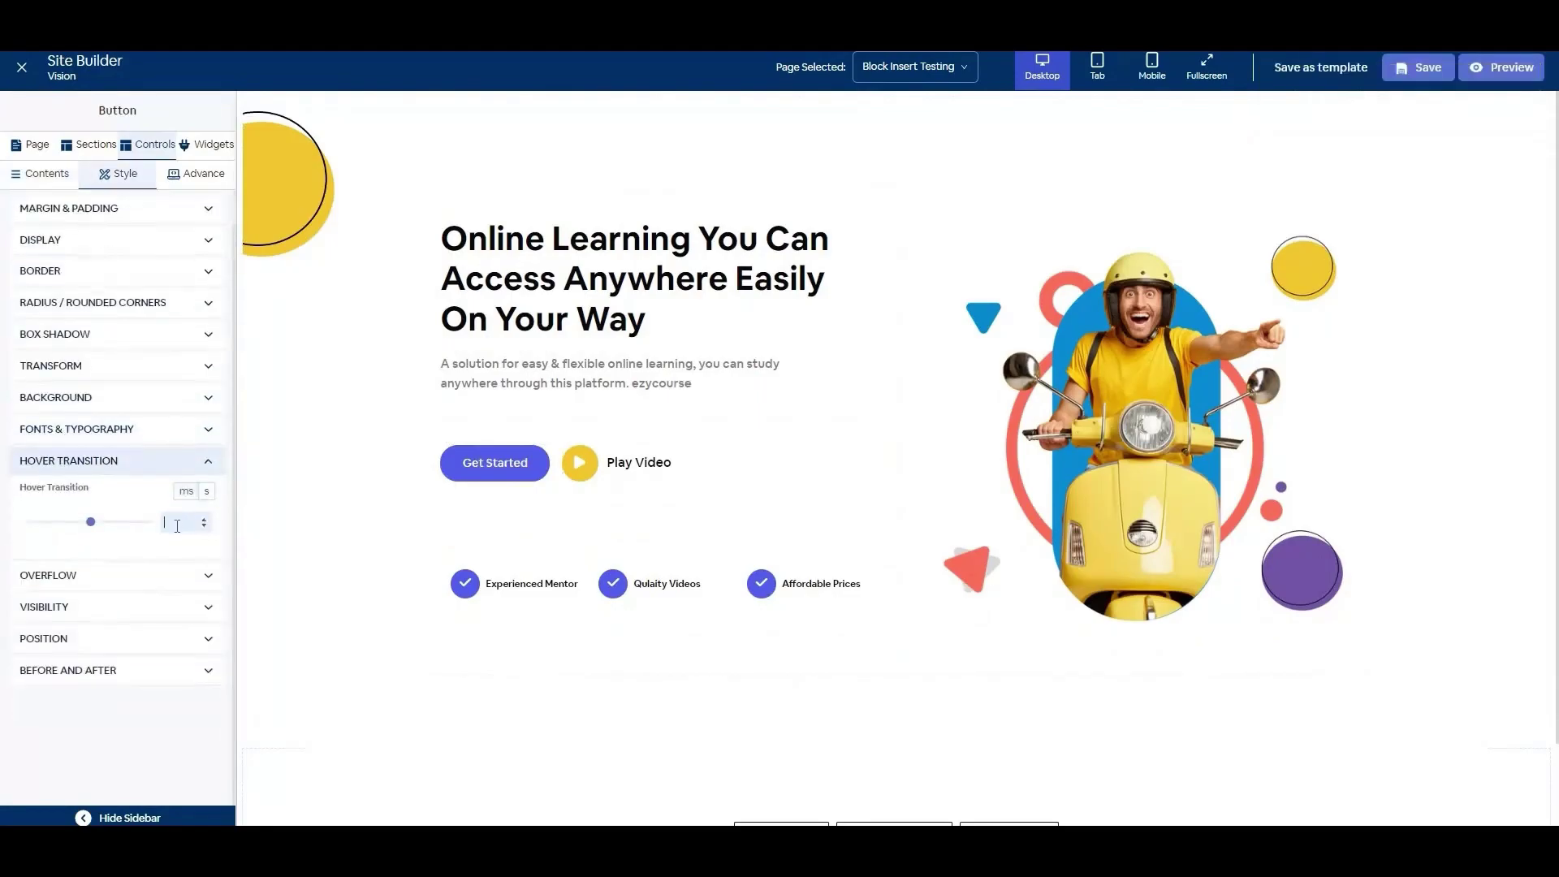
- Make the Get Started button background light blue and its font size 17
left_click(81, 397)
left_click(186, 443)
left_click(276, 528)
left_click(256, 570)
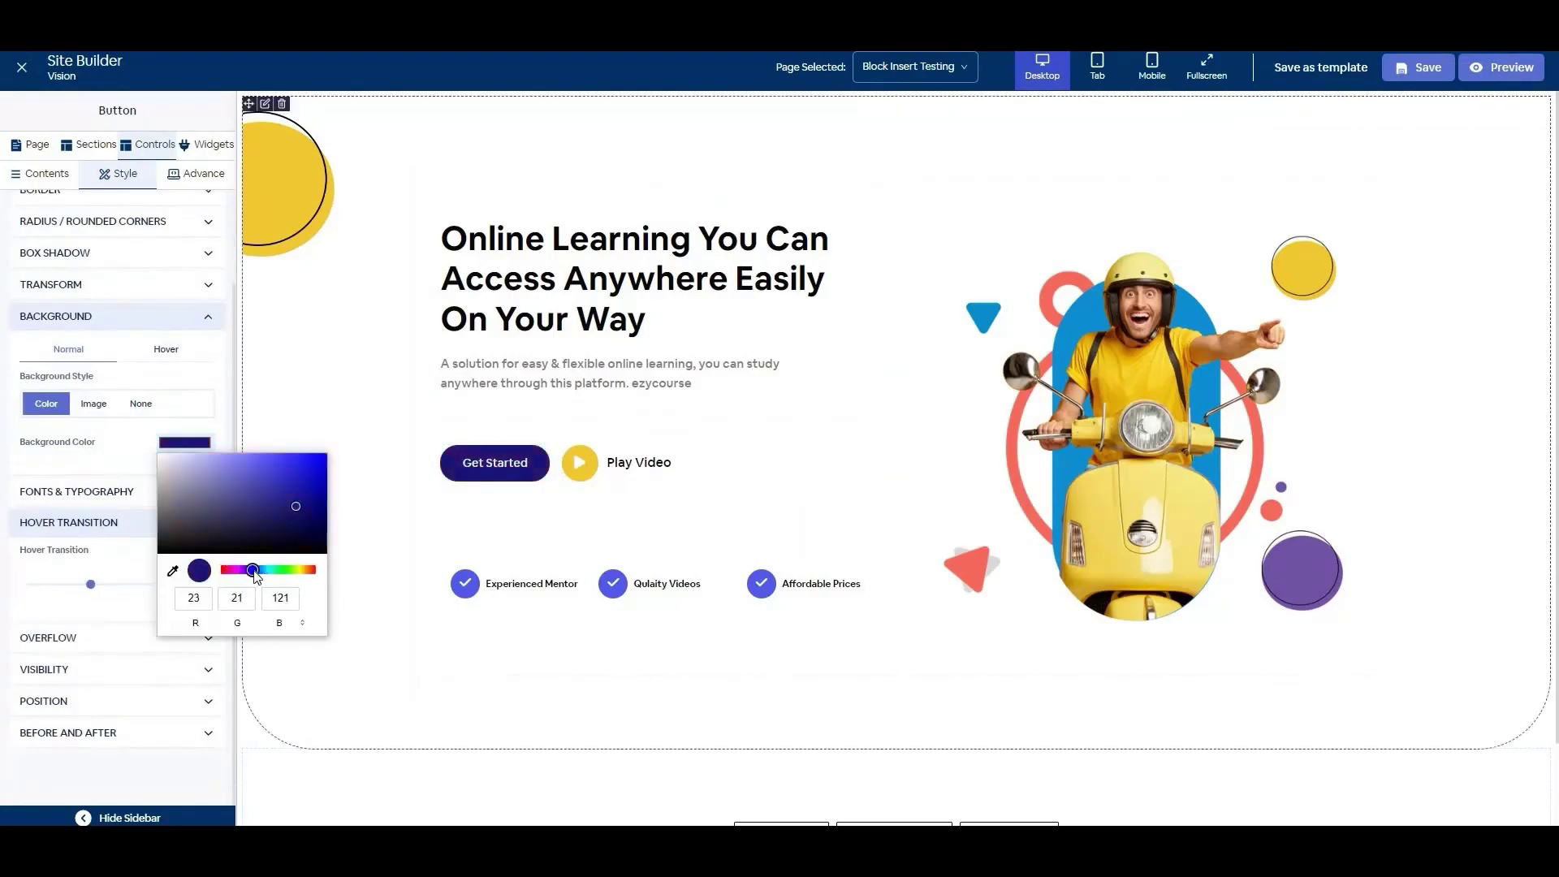
left_click(281, 463)
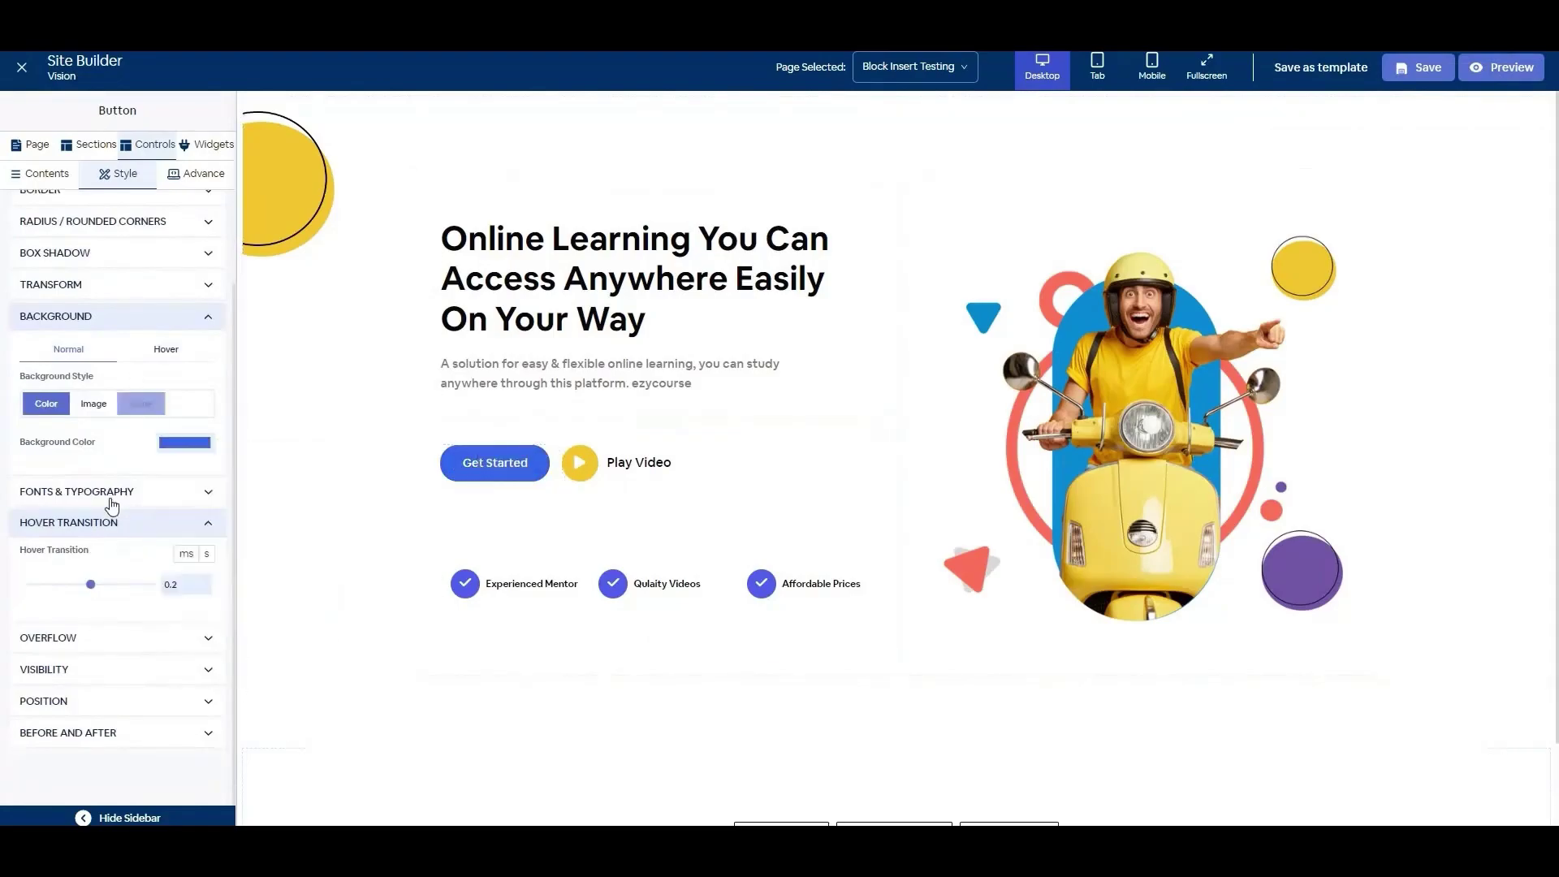
left_click(140, 404)
left_click(122, 535)
left_click(204, 501)
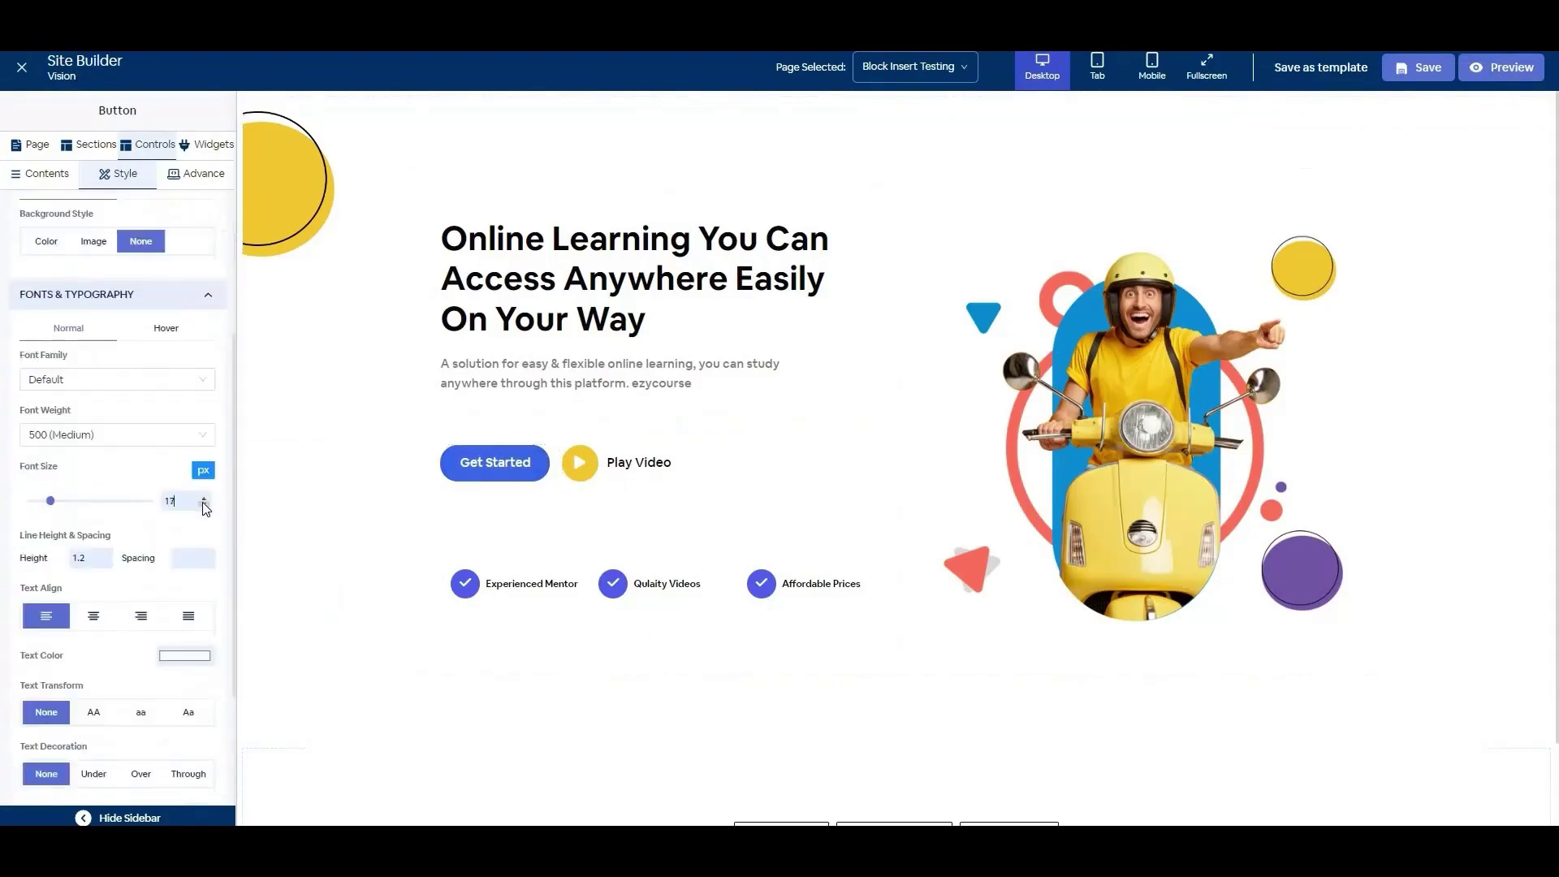
- Select the Play Video icon and text and view the text's style settings
left_click(579, 462)
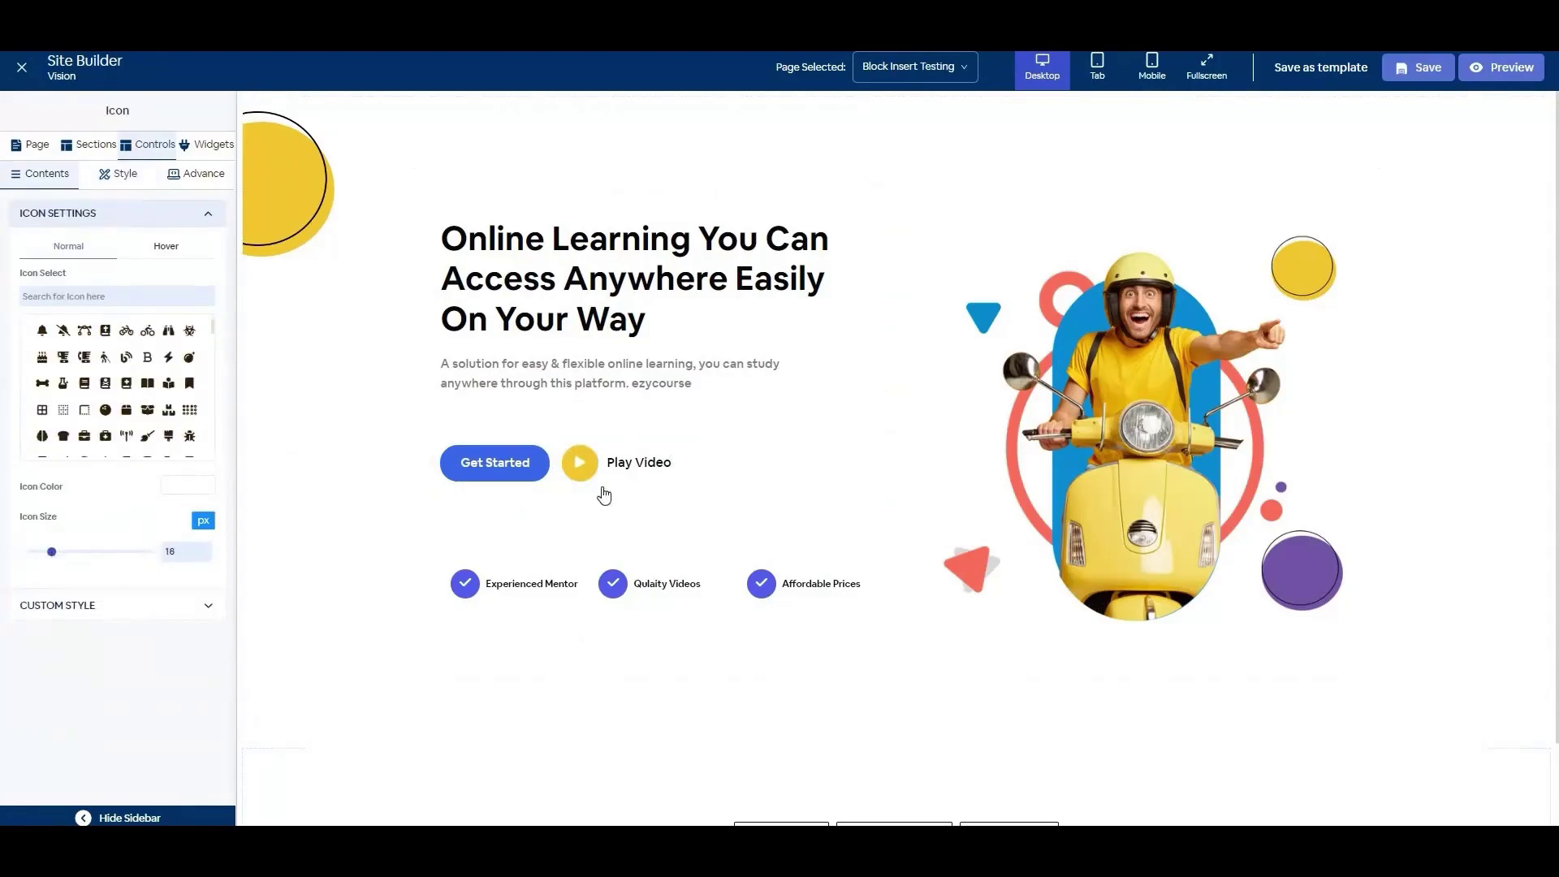
left_click(633, 462)
left_click(118, 173)
scroll(143, 459, "down", 5)
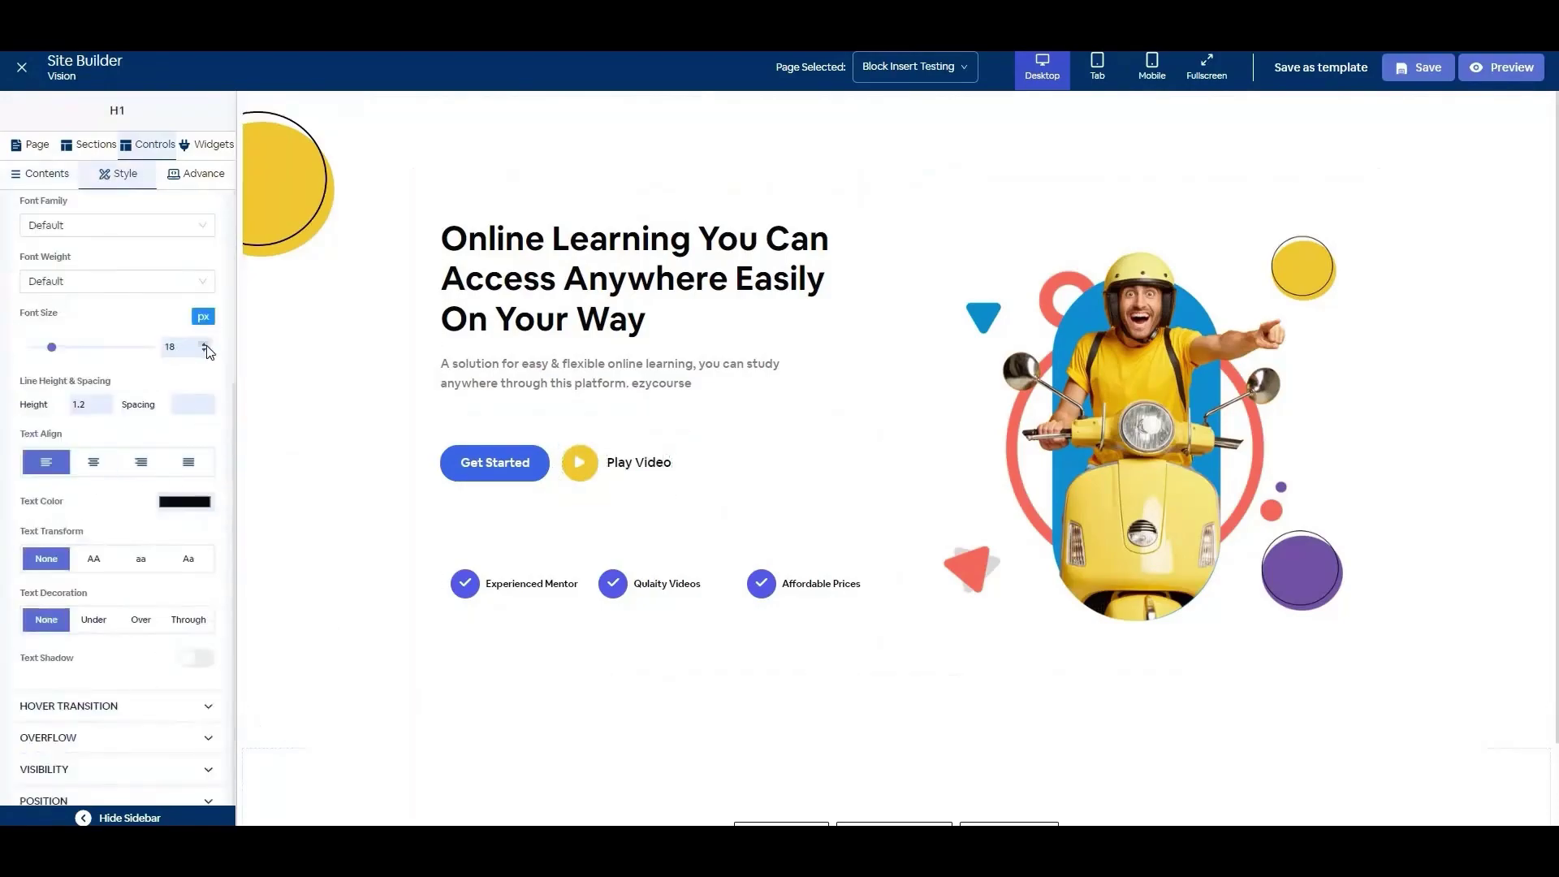
- Change the feature icons to a double chevron, apple and Ad icon, then open the hero image gallery
left_click(465, 582)
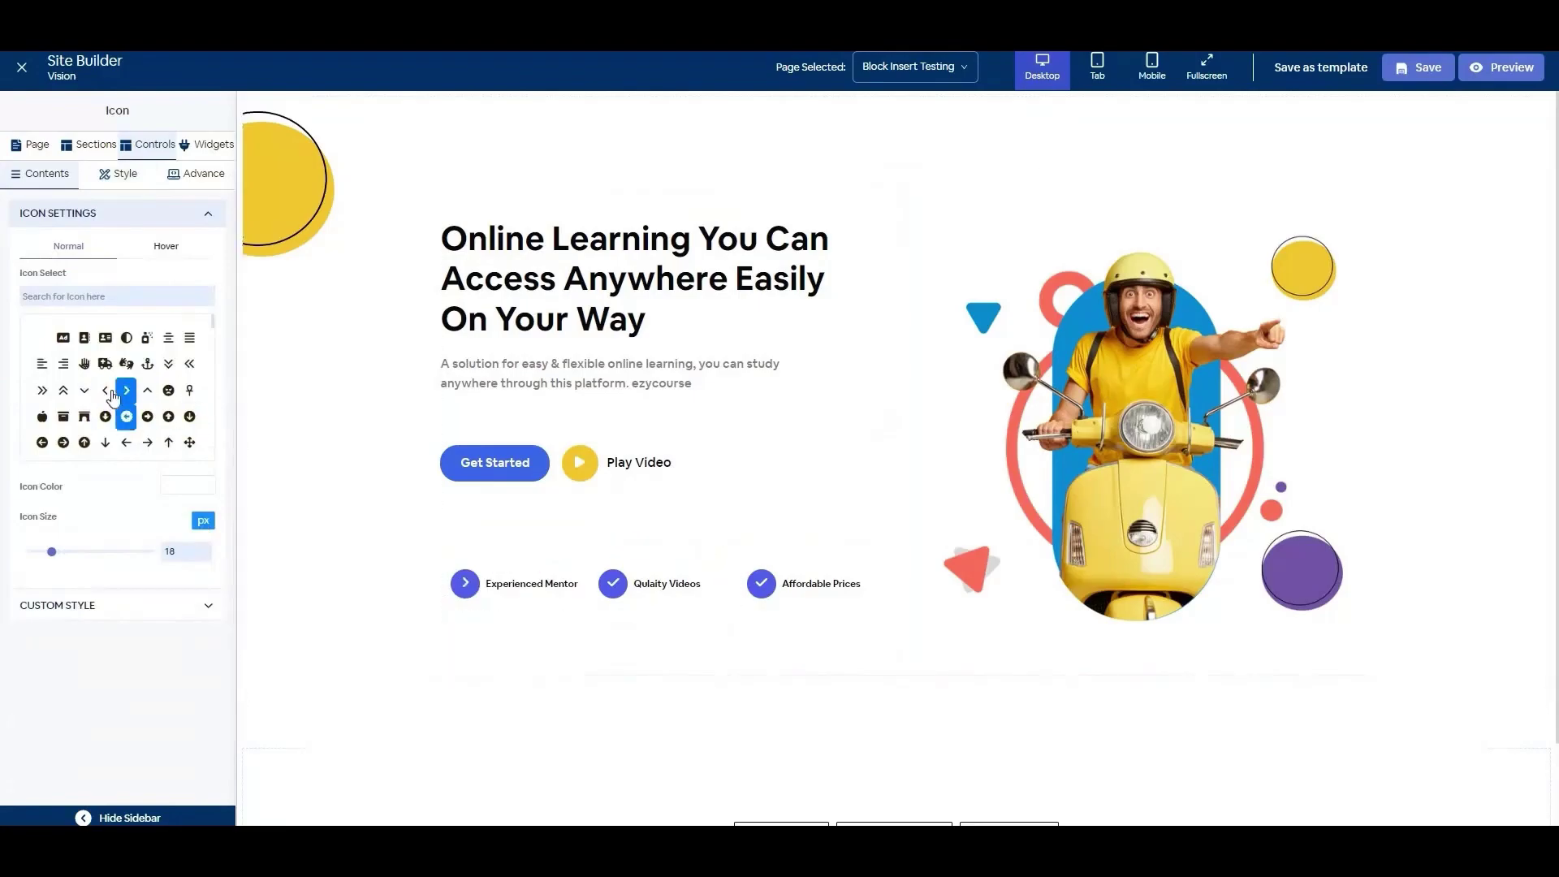
left_click(168, 363)
left_click(42, 416)
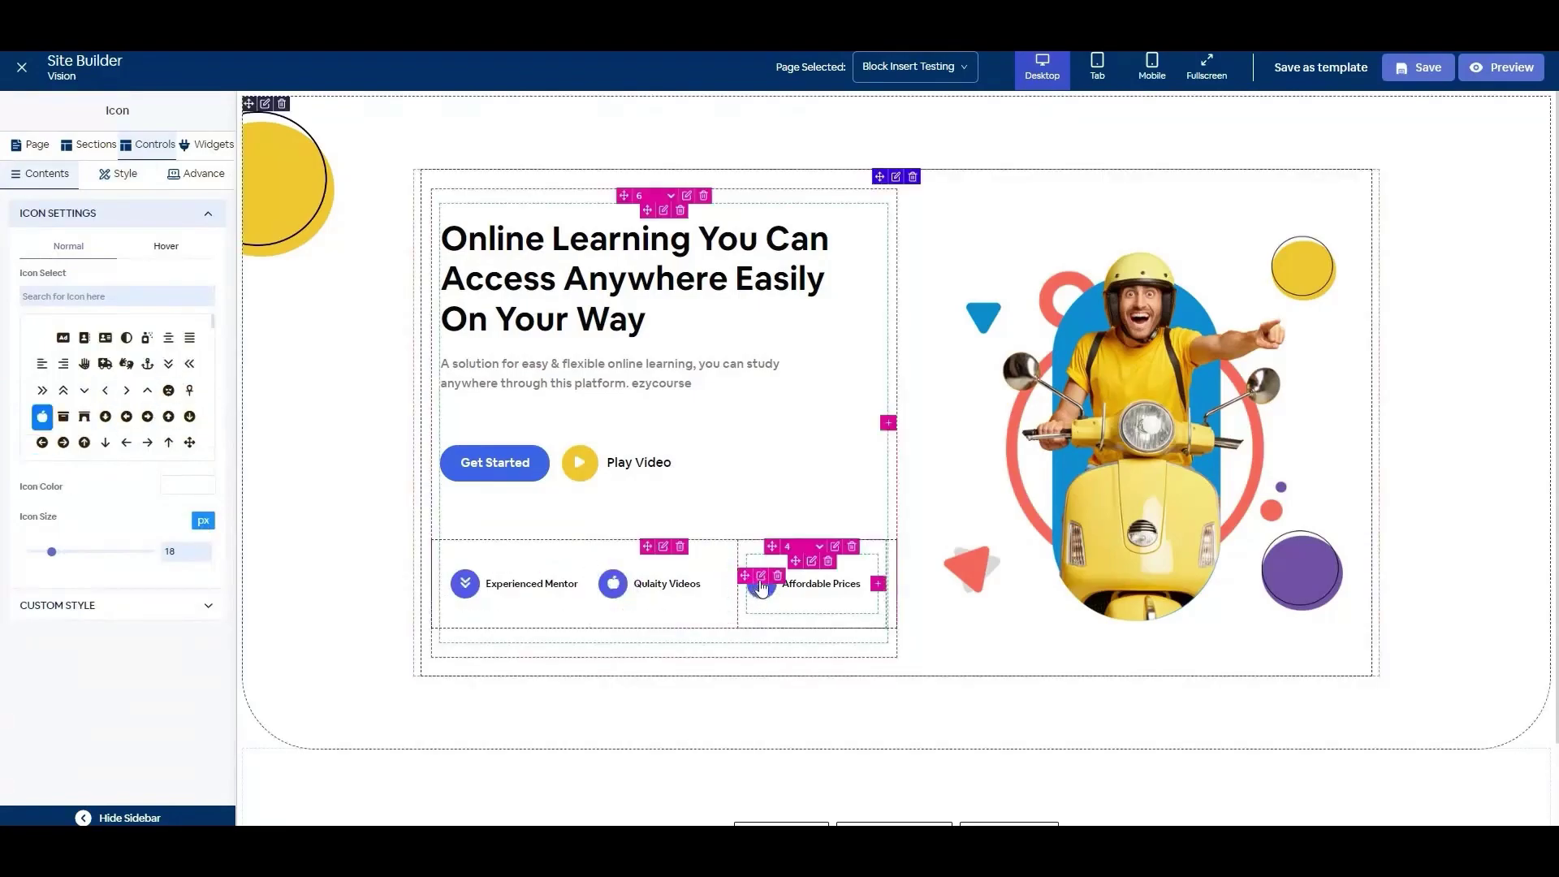
left_click(761, 583)
left_click(63, 337)
left_click(1127, 440)
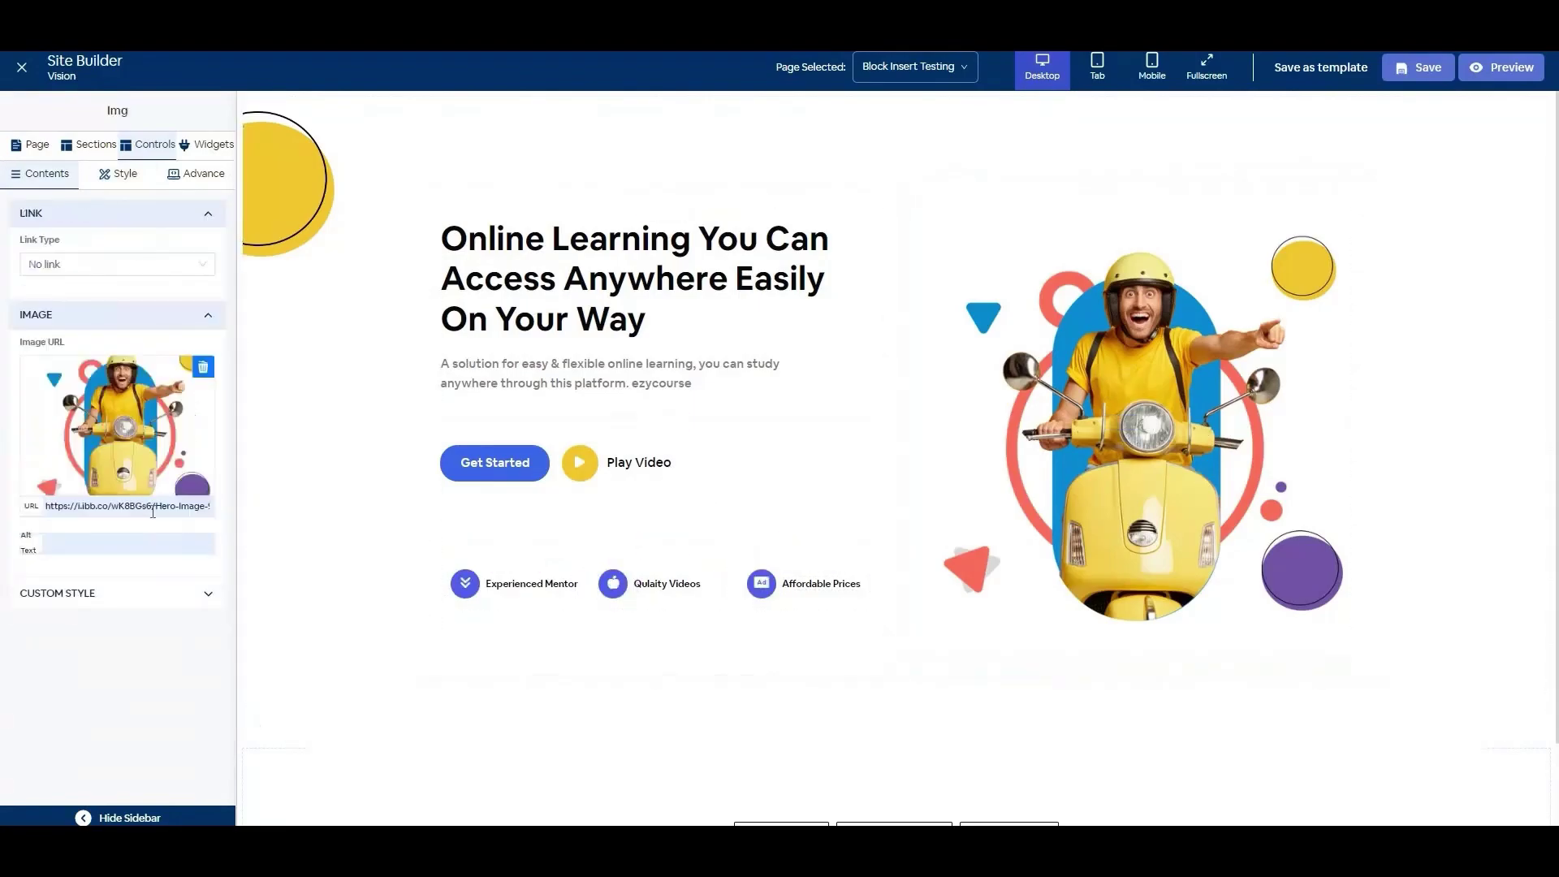
left_click(143, 421)
- Swap the hero image for the reading-person illustration and set the section background to light grey
scroll(605, 517, "up", 2)
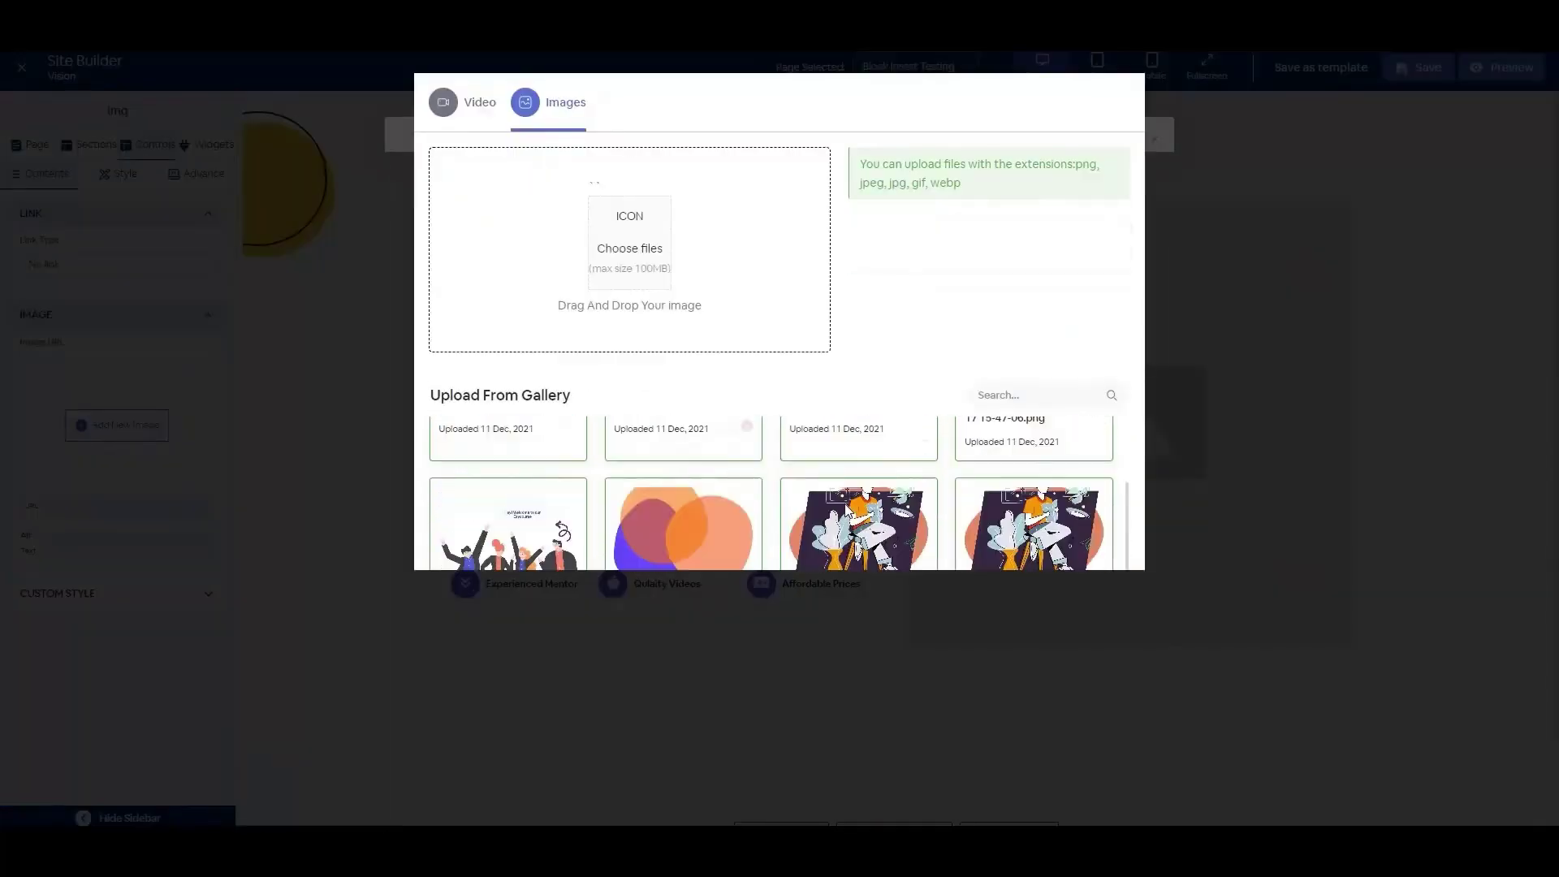
left_click(934, 479)
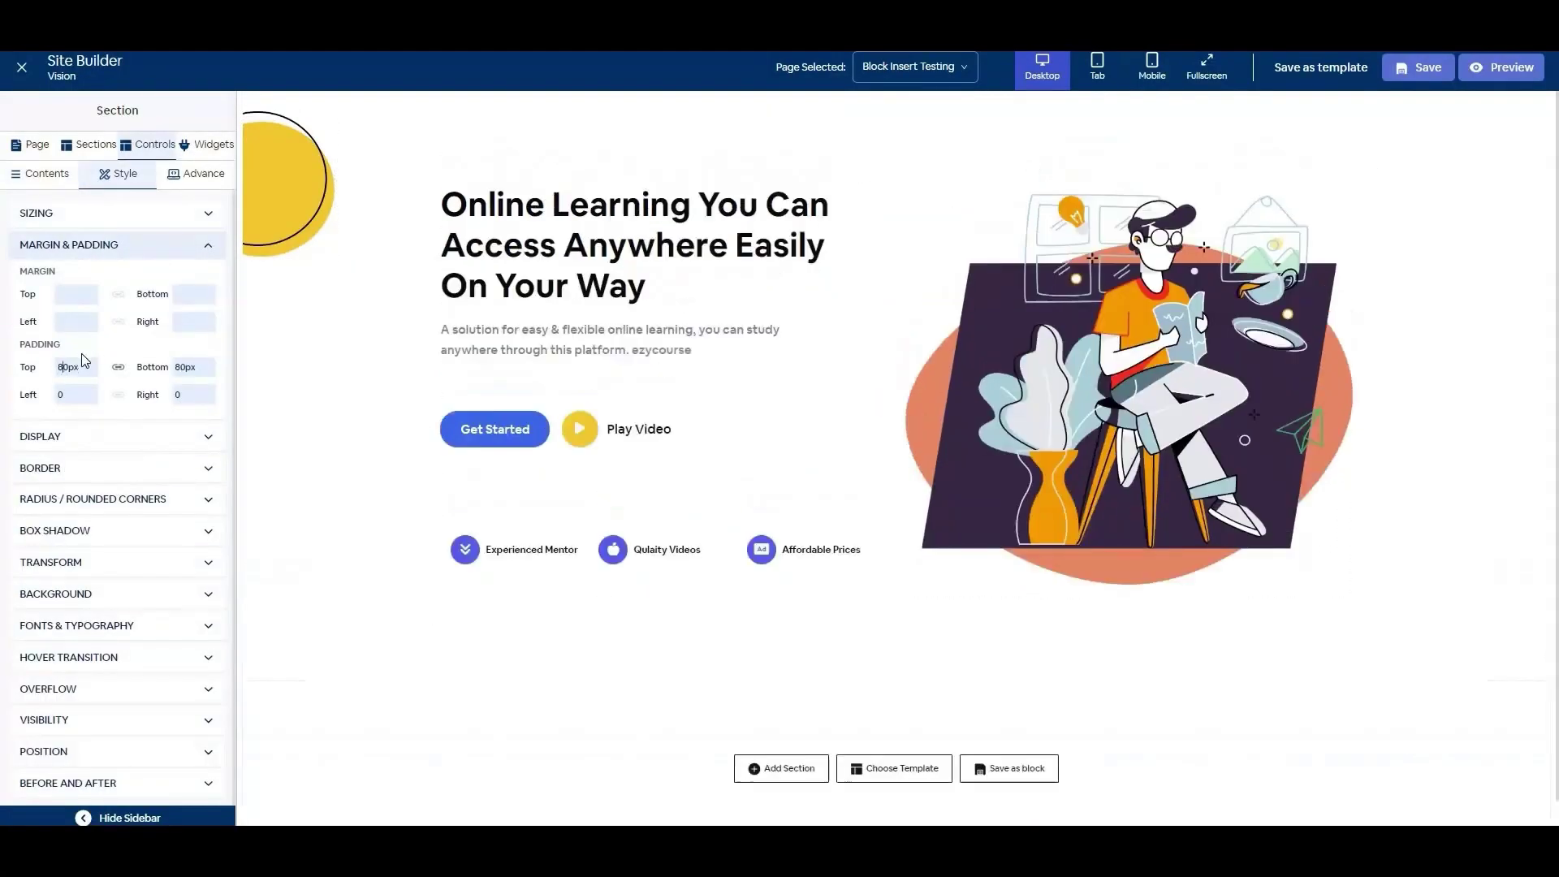
left_click(129, 594)
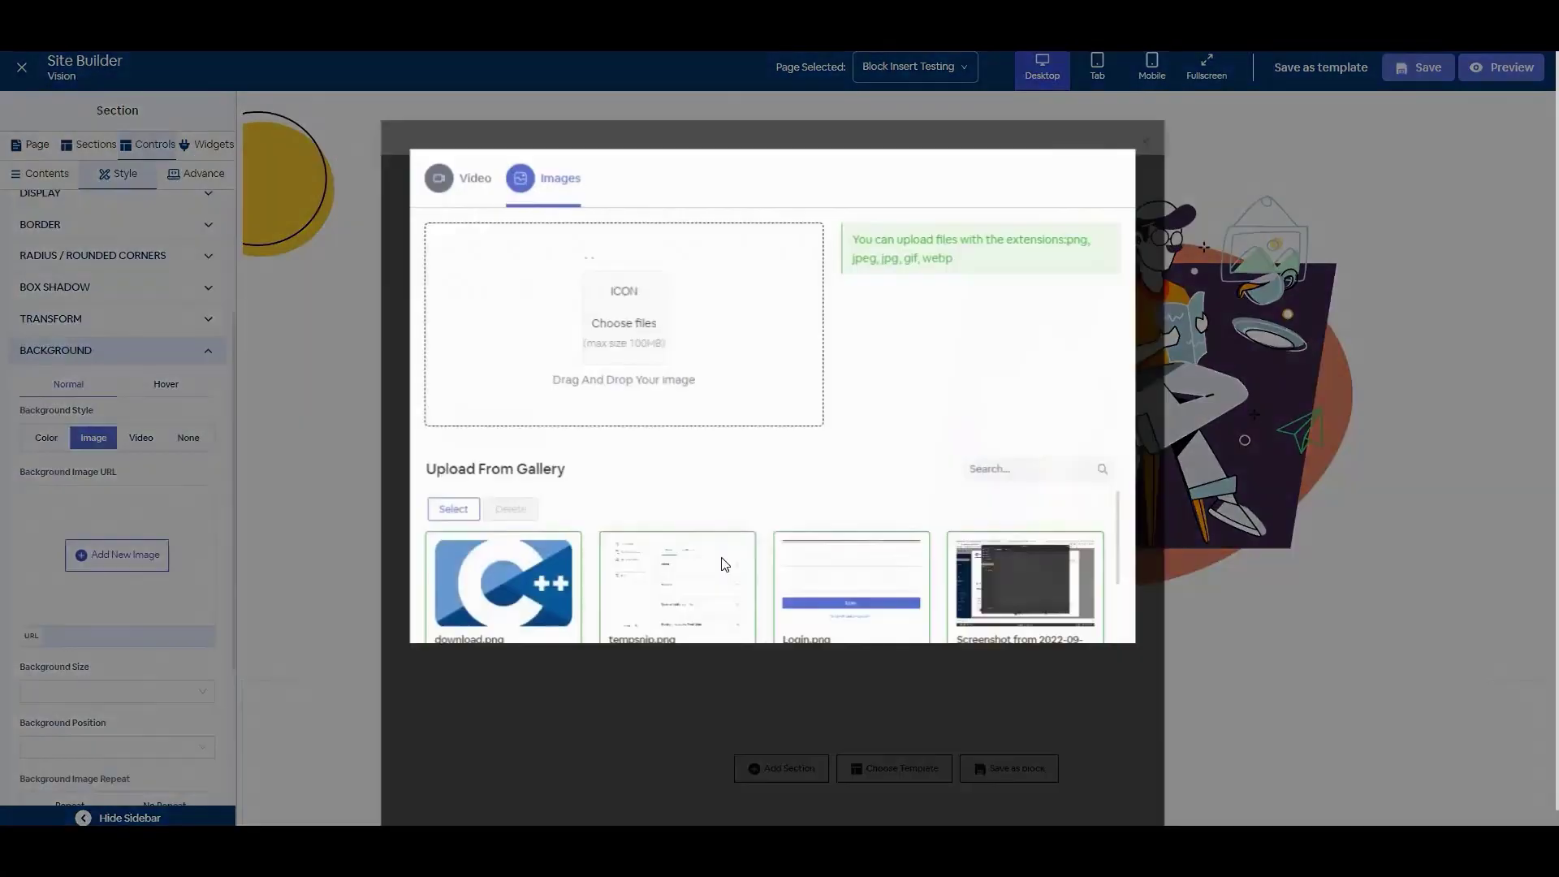
scroll(726, 565, "down", 5)
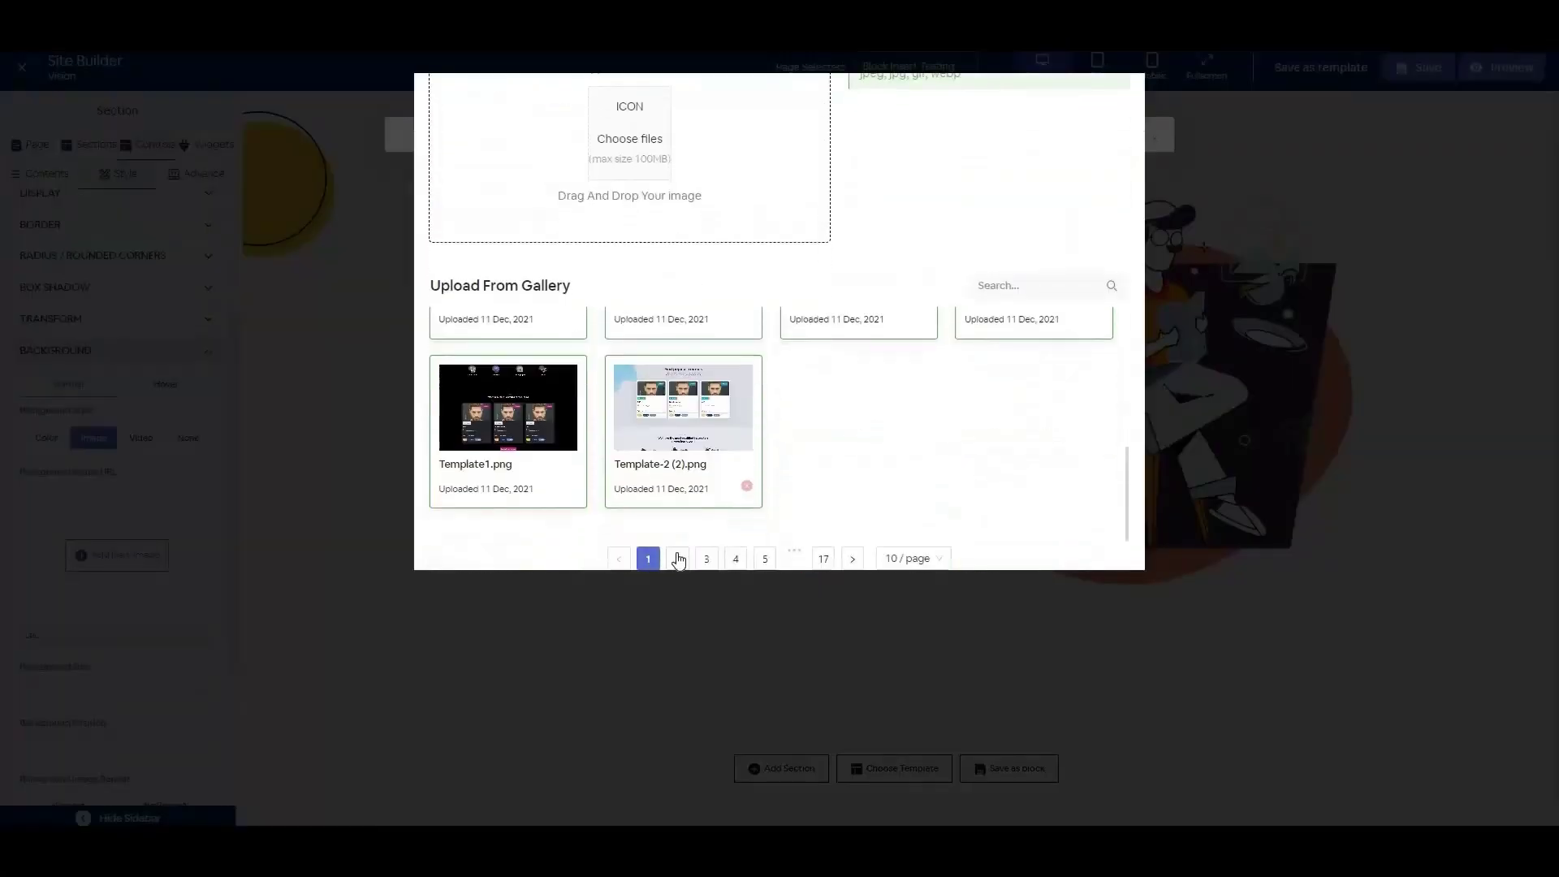
left_click(679, 553)
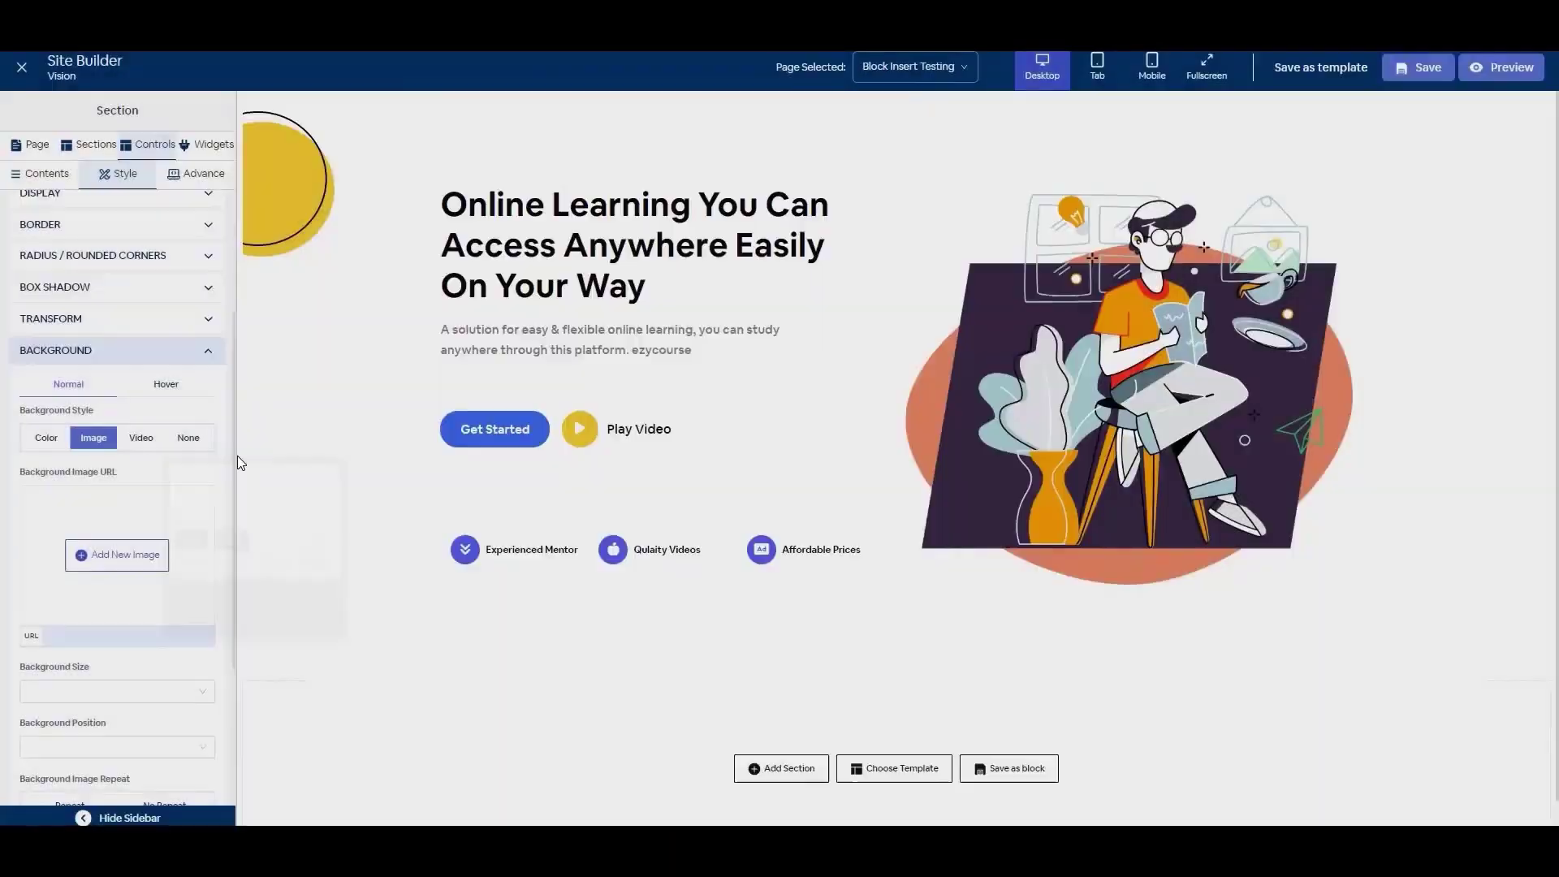
left_click(46, 438)
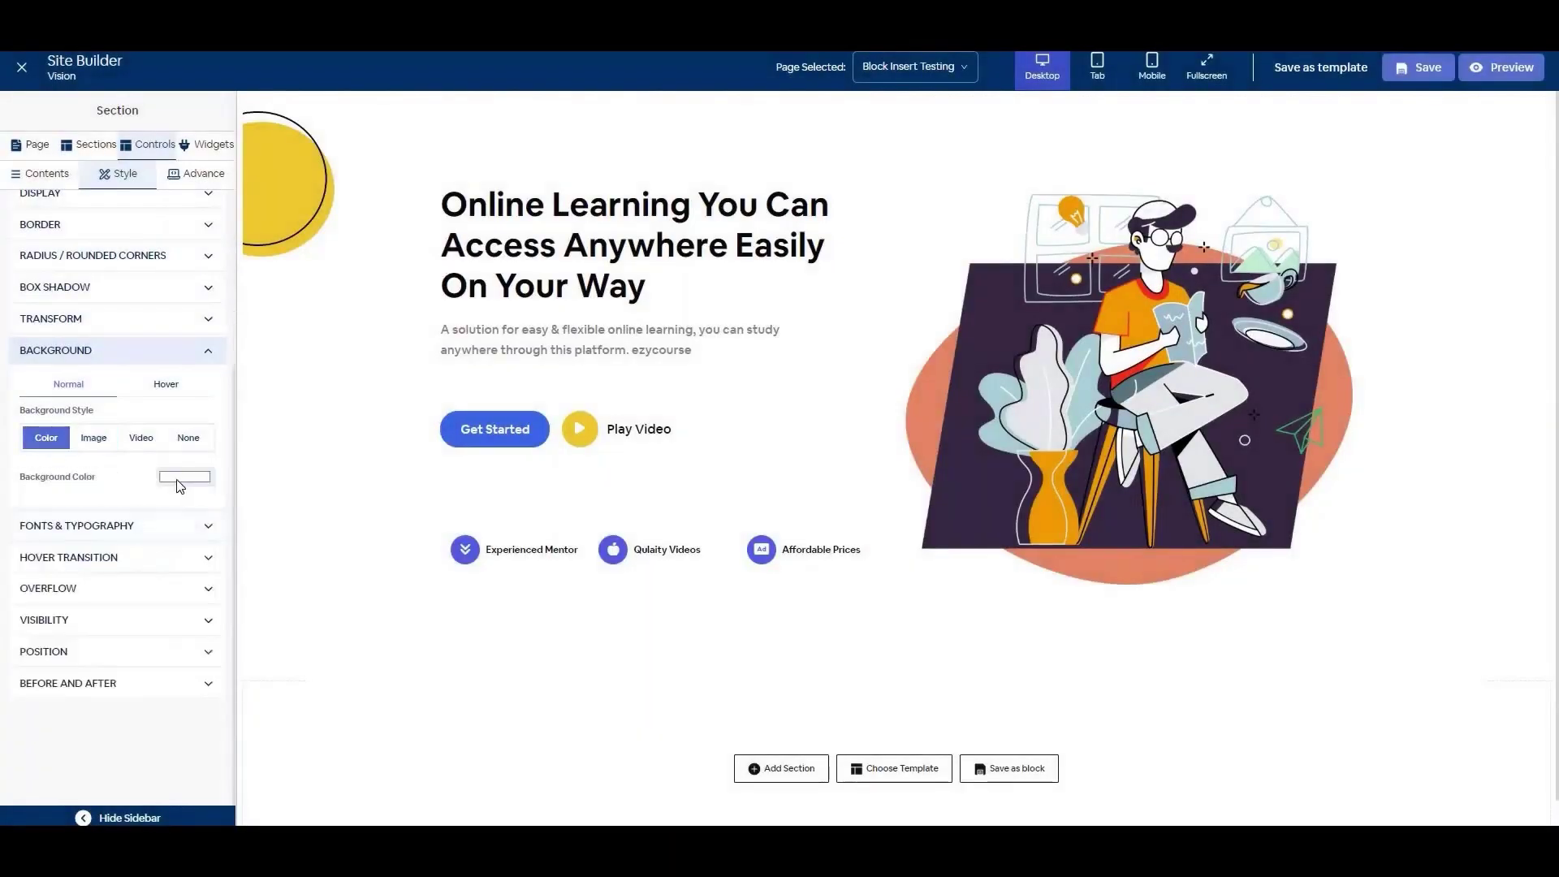
left_click(185, 476)
left_click_drag(209, 585, 120, 505)
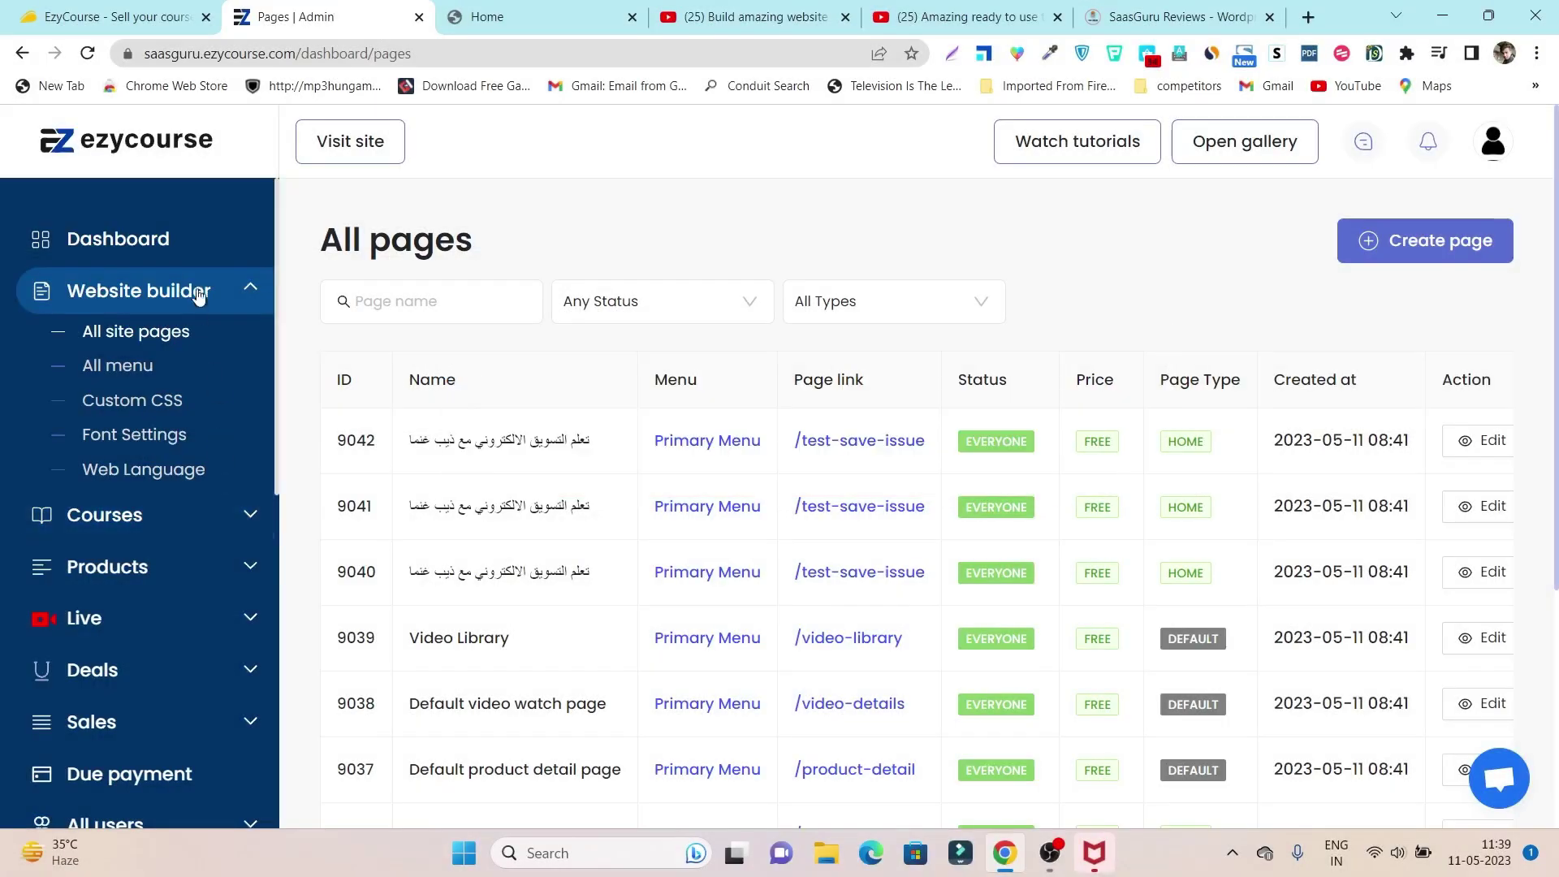
- Collapse Website builder and open the All courses list under Courses
left_click(195, 292)
left_click(175, 344)
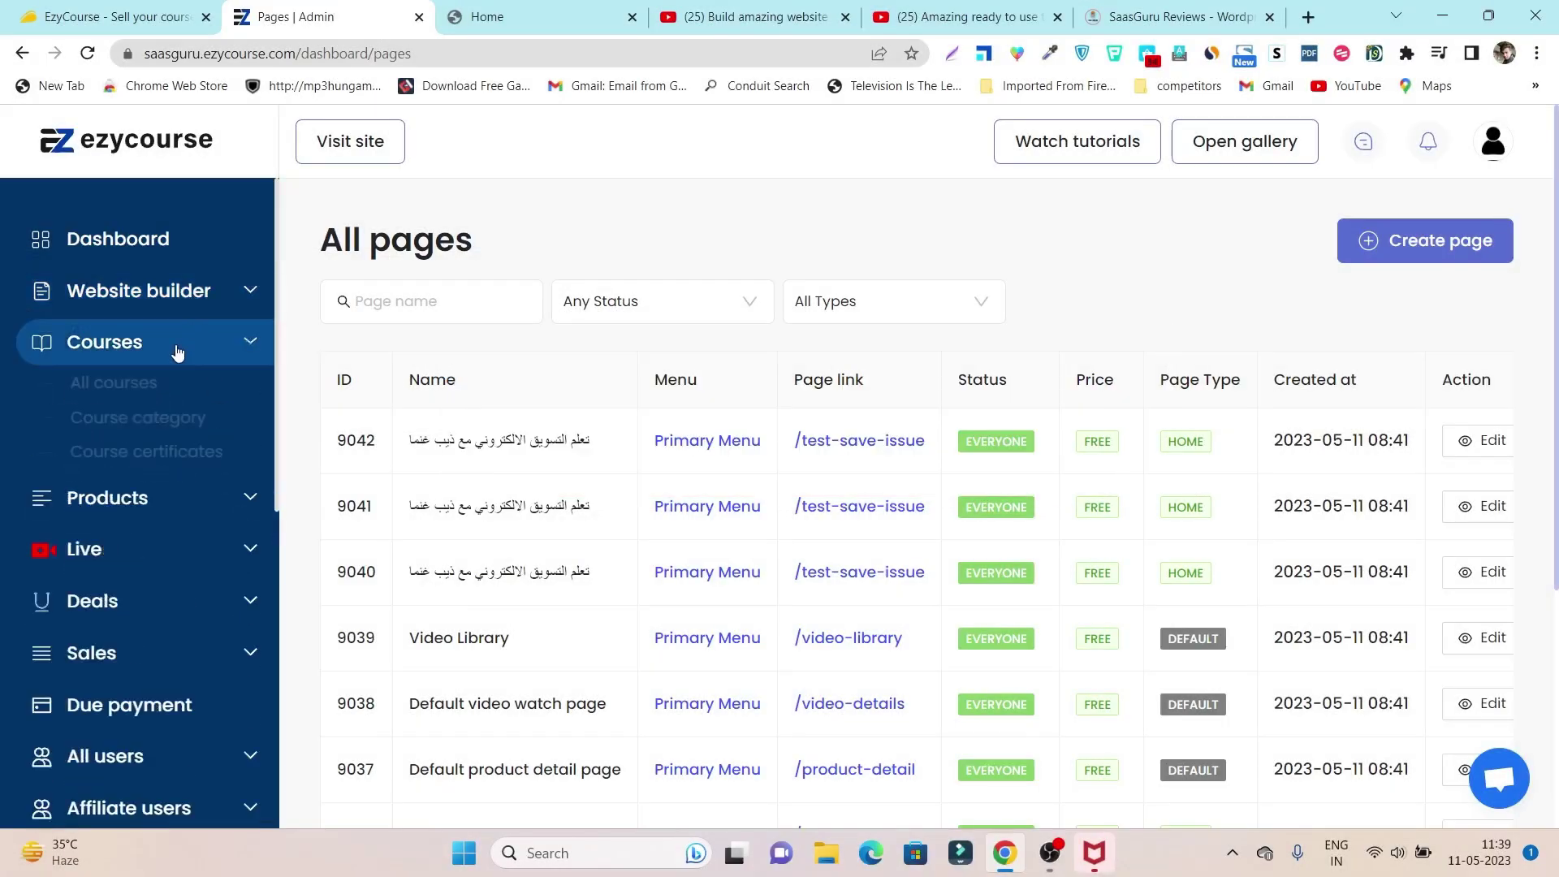
left_click(120, 386)
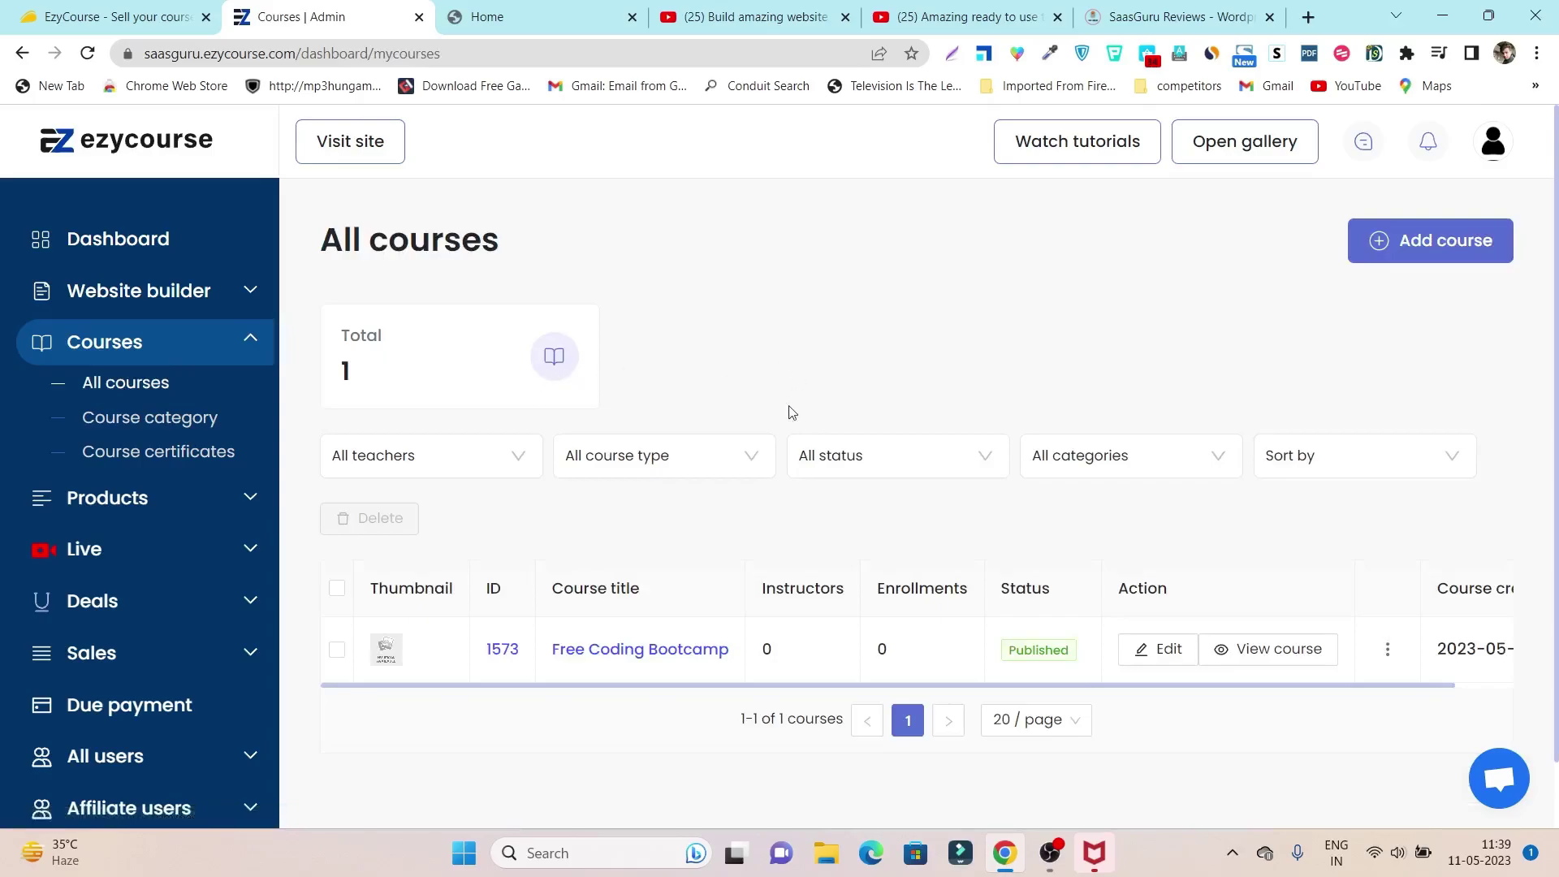
- Review the Free Coding Bootcamp page, then return to the list and start a new course
left_click(639, 651)
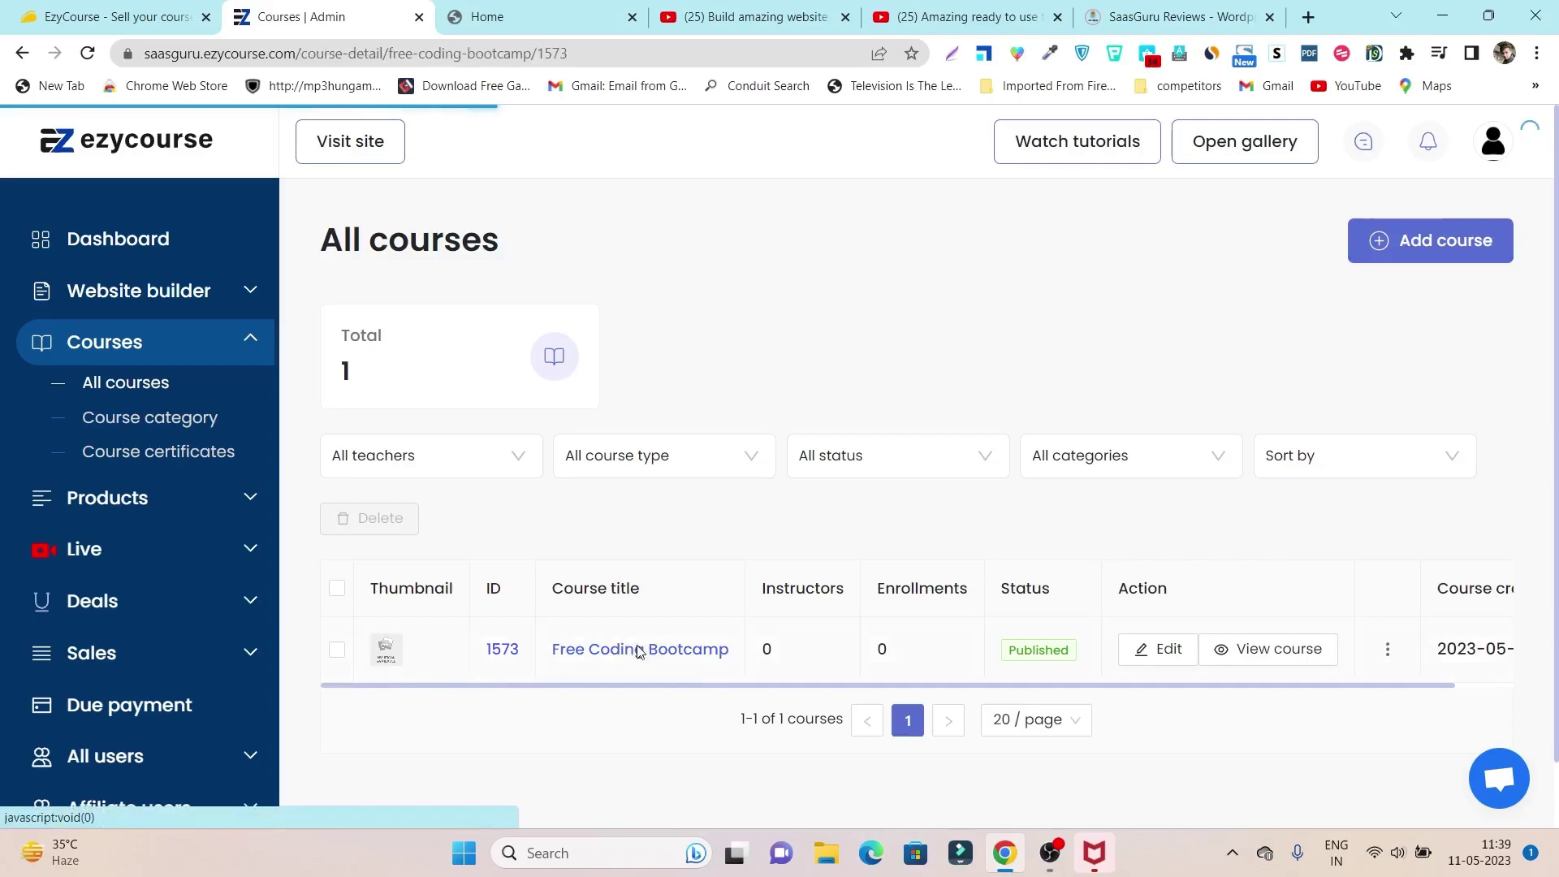
scroll(604, 597, "down", 2)
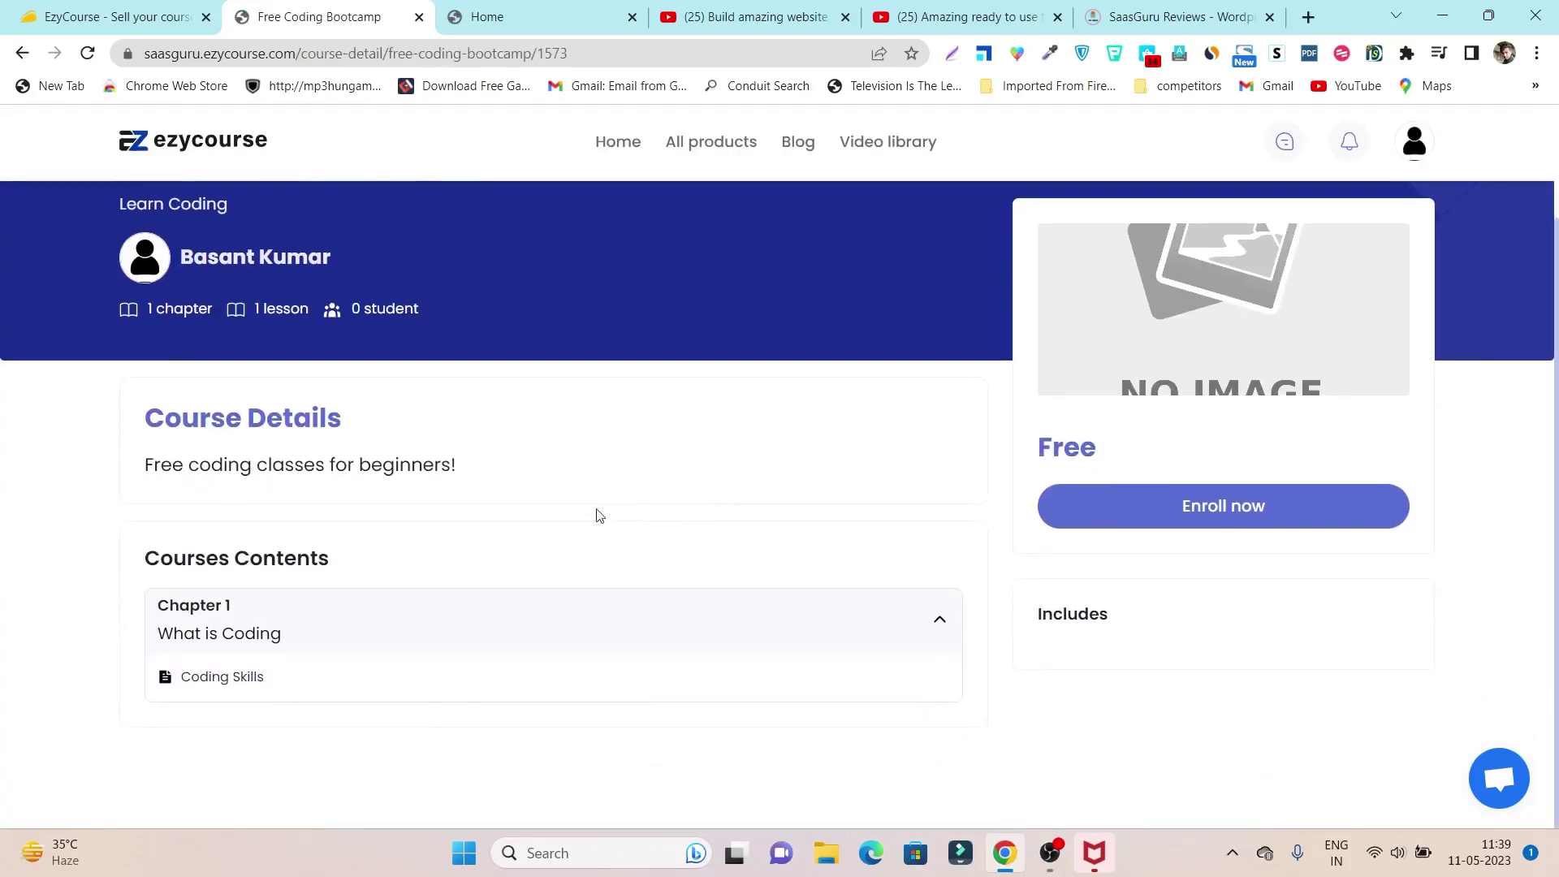
scroll(498, 491, "up", 2)
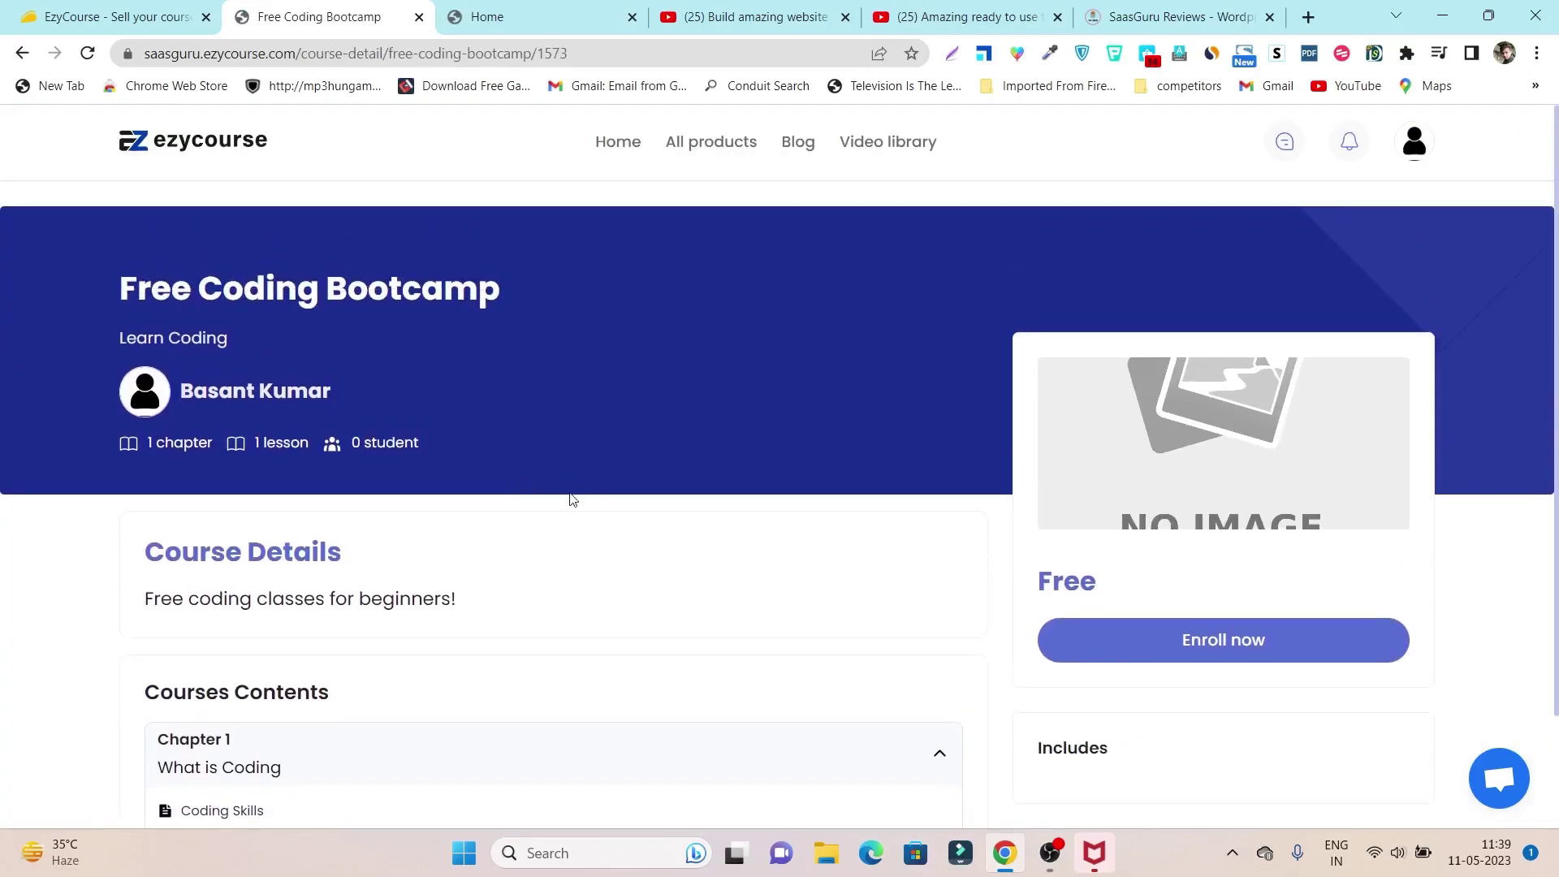
scroll(387, 521, "down", 2)
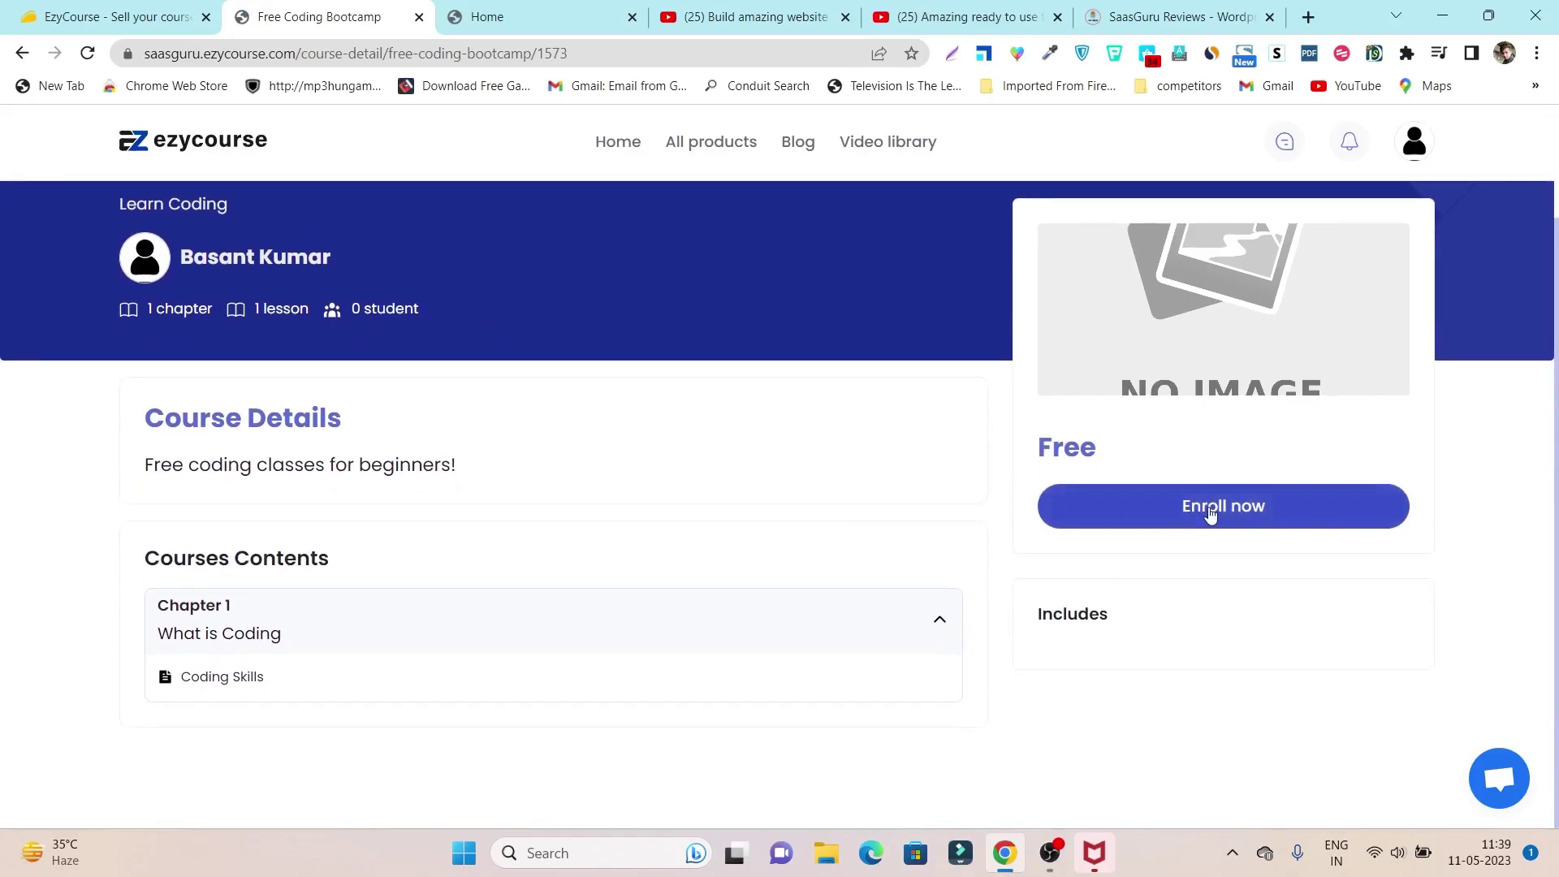
scroll(874, 441, "up", 2)
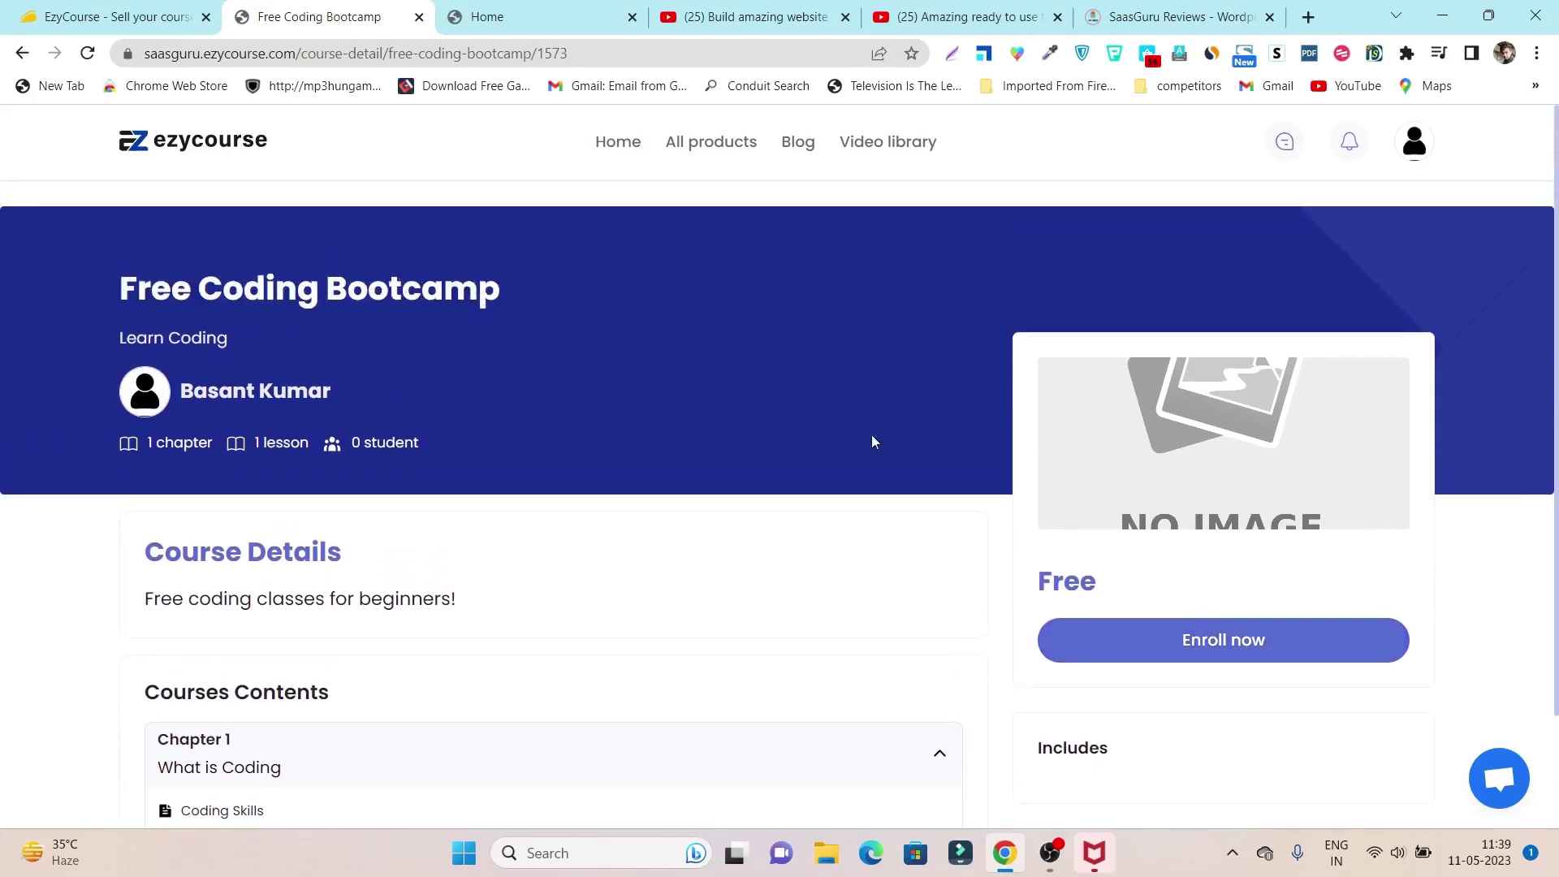
left_click(22, 53)
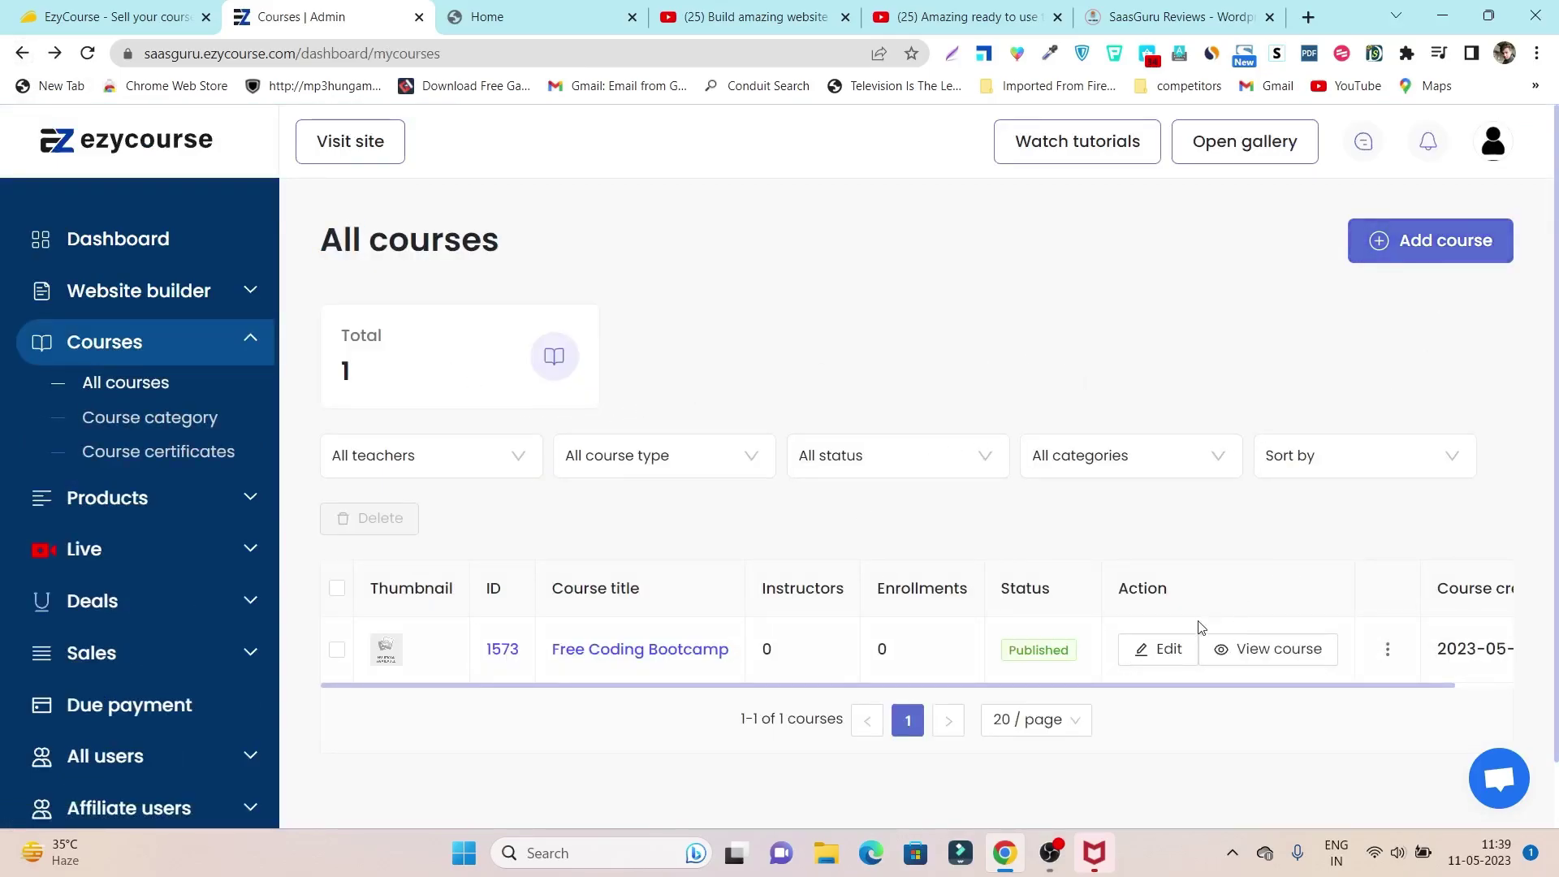
left_click(1167, 651)
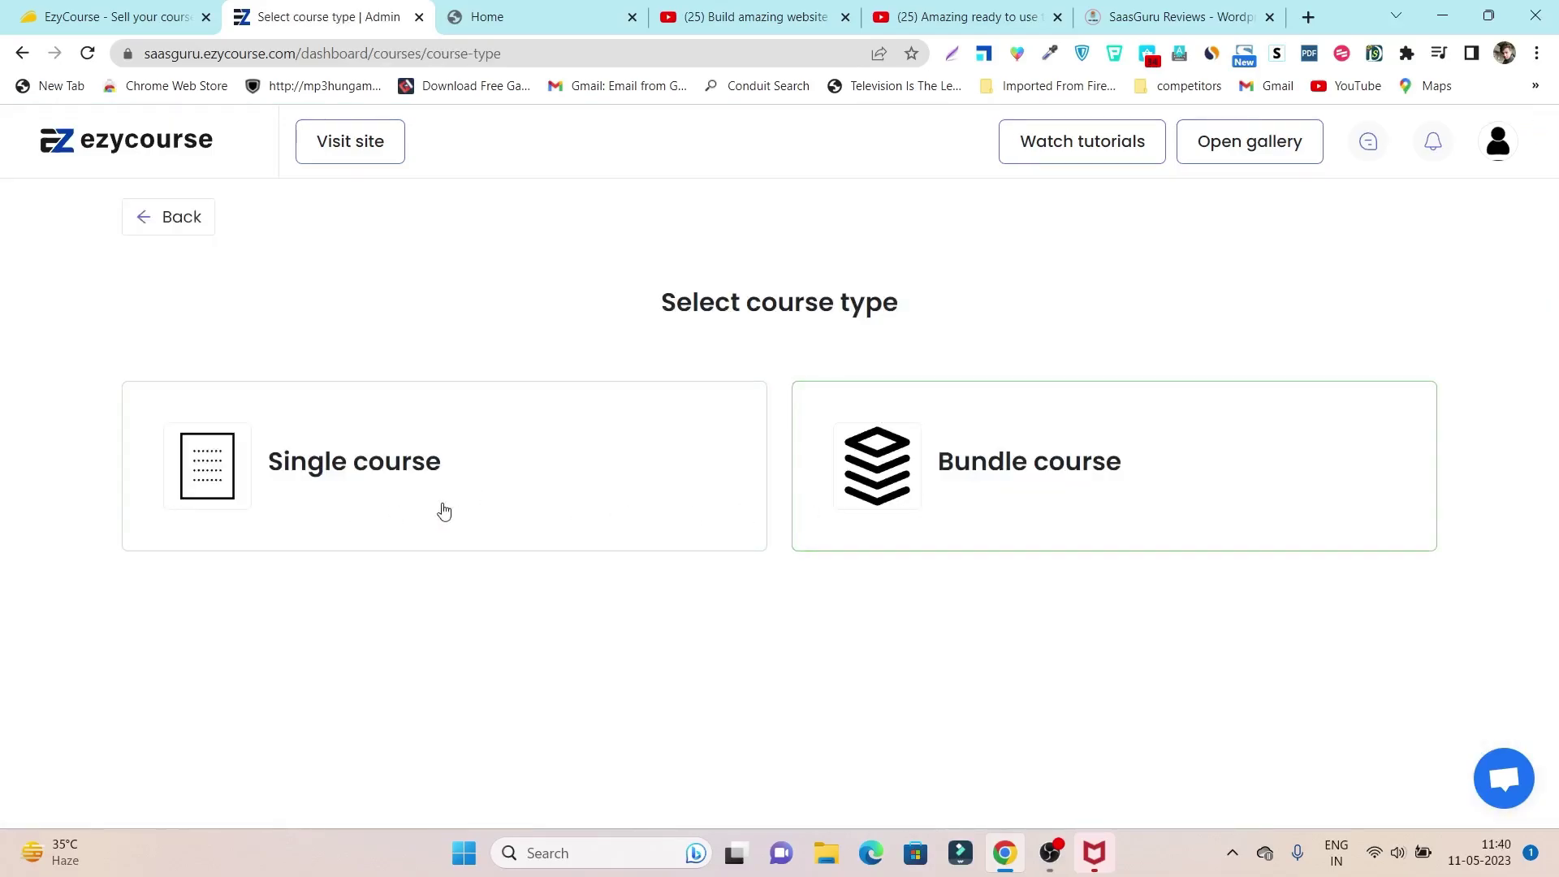
- Create a single course named Singing, with short description 'Learn singing' and filler description text
left_click(364, 505)
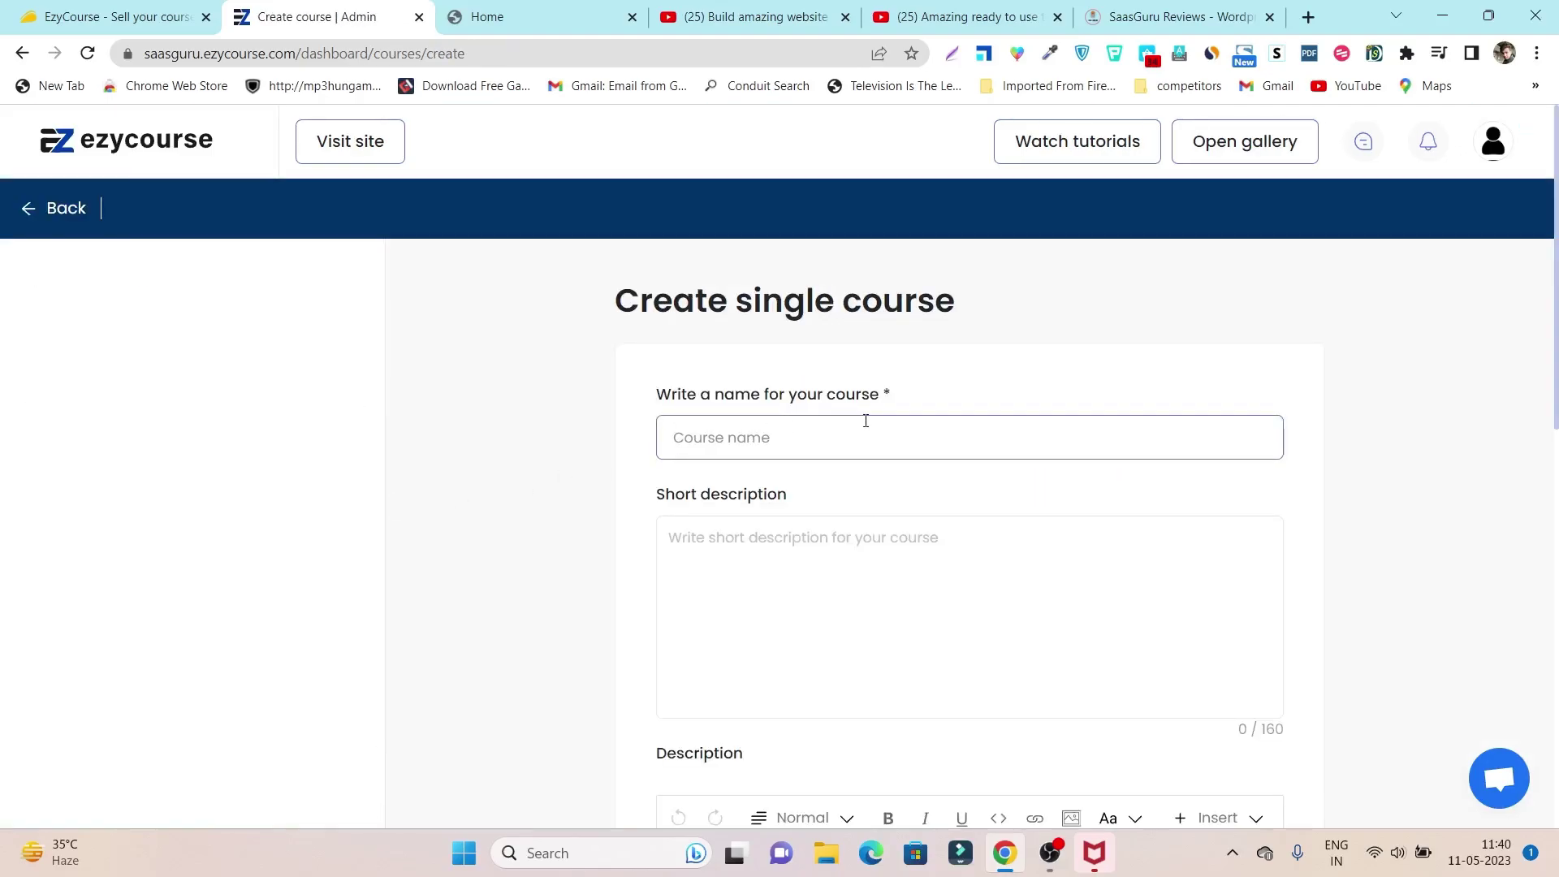
type("Singing course")
left_click(772, 548)
type("Lea")
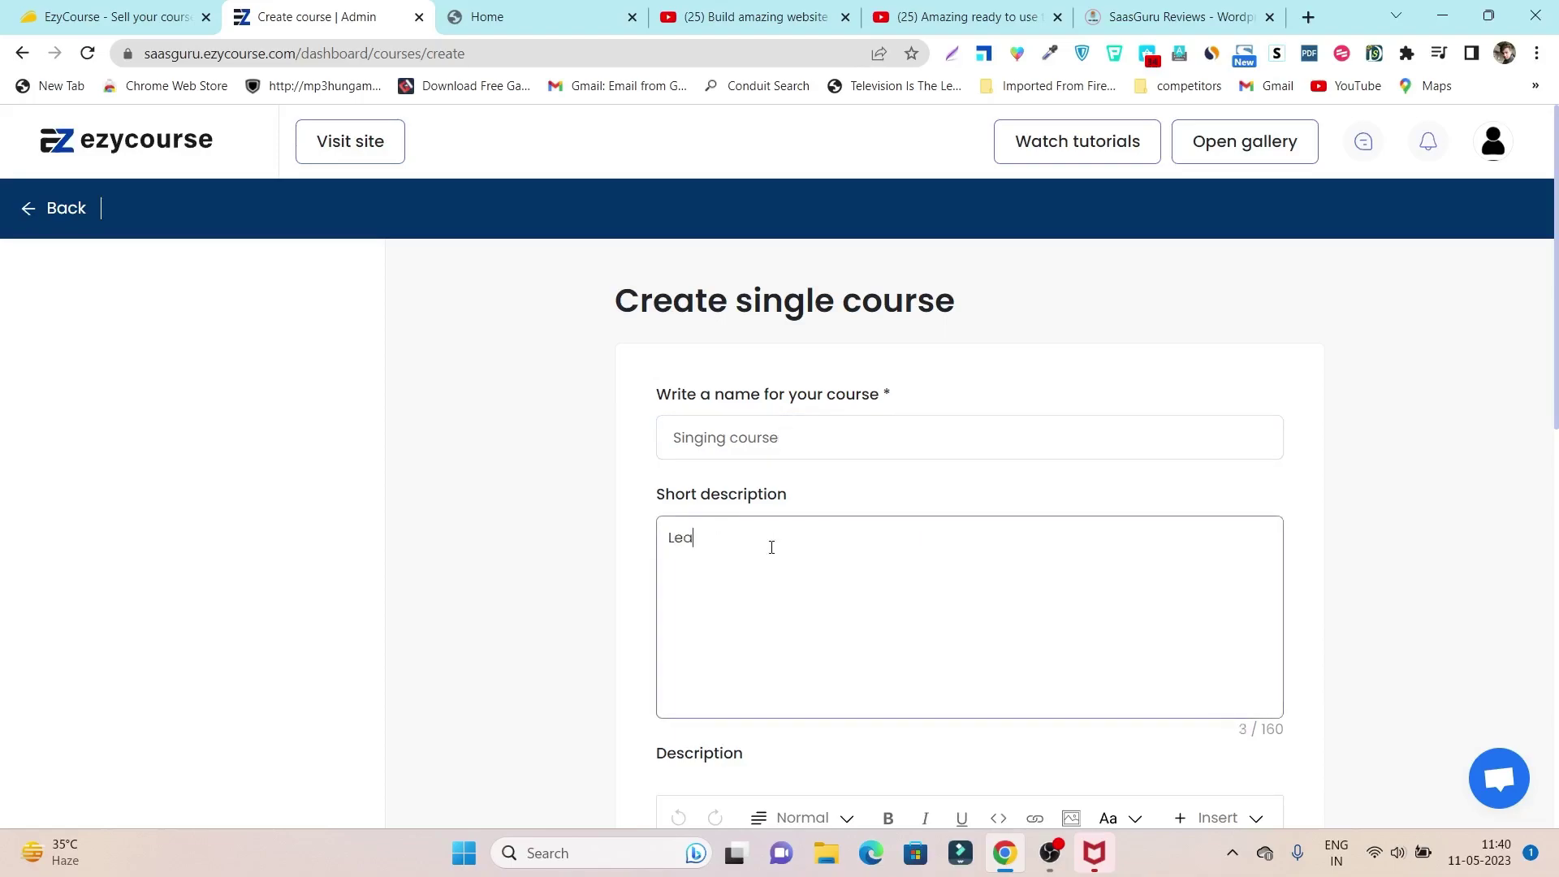
type("rn singing")
scroll(772, 548, "down", 5)
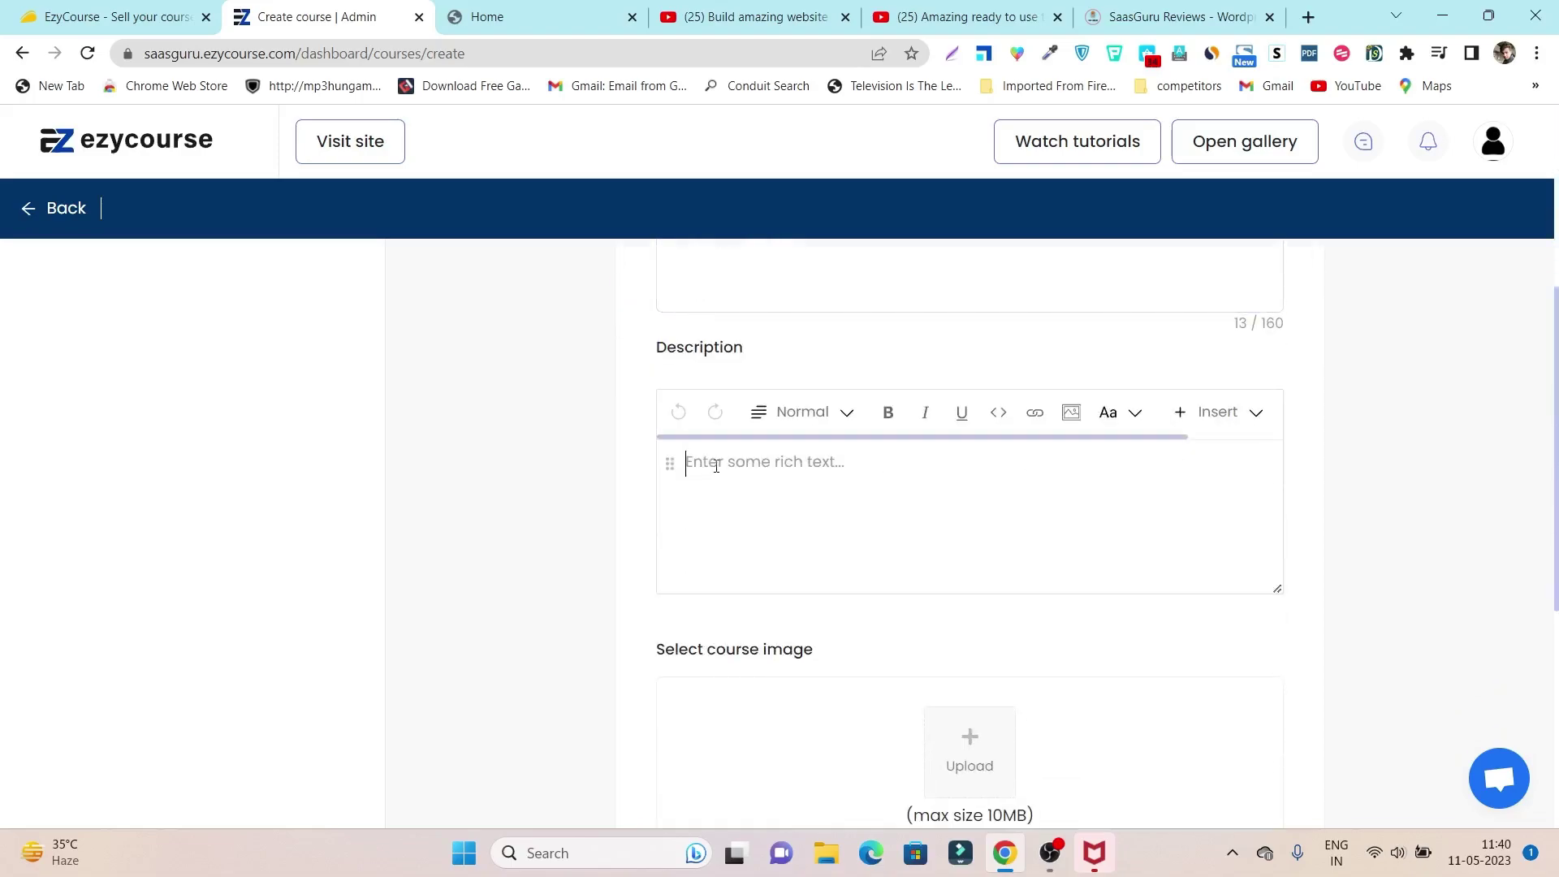
type("hbfjik f oijhfop fj")
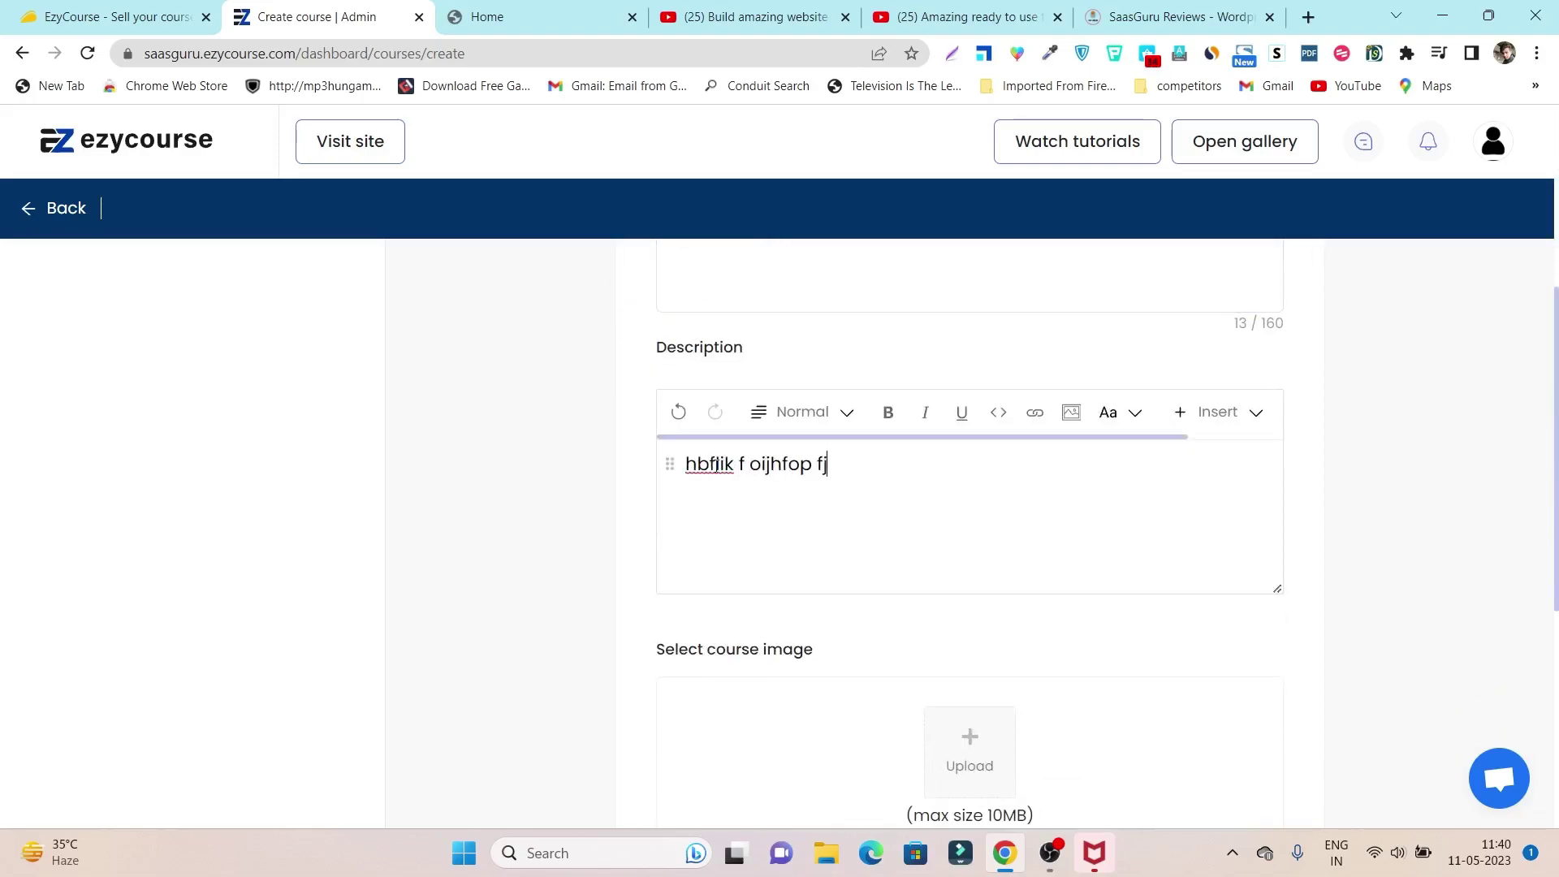
scroll(717, 466, "down", 4)
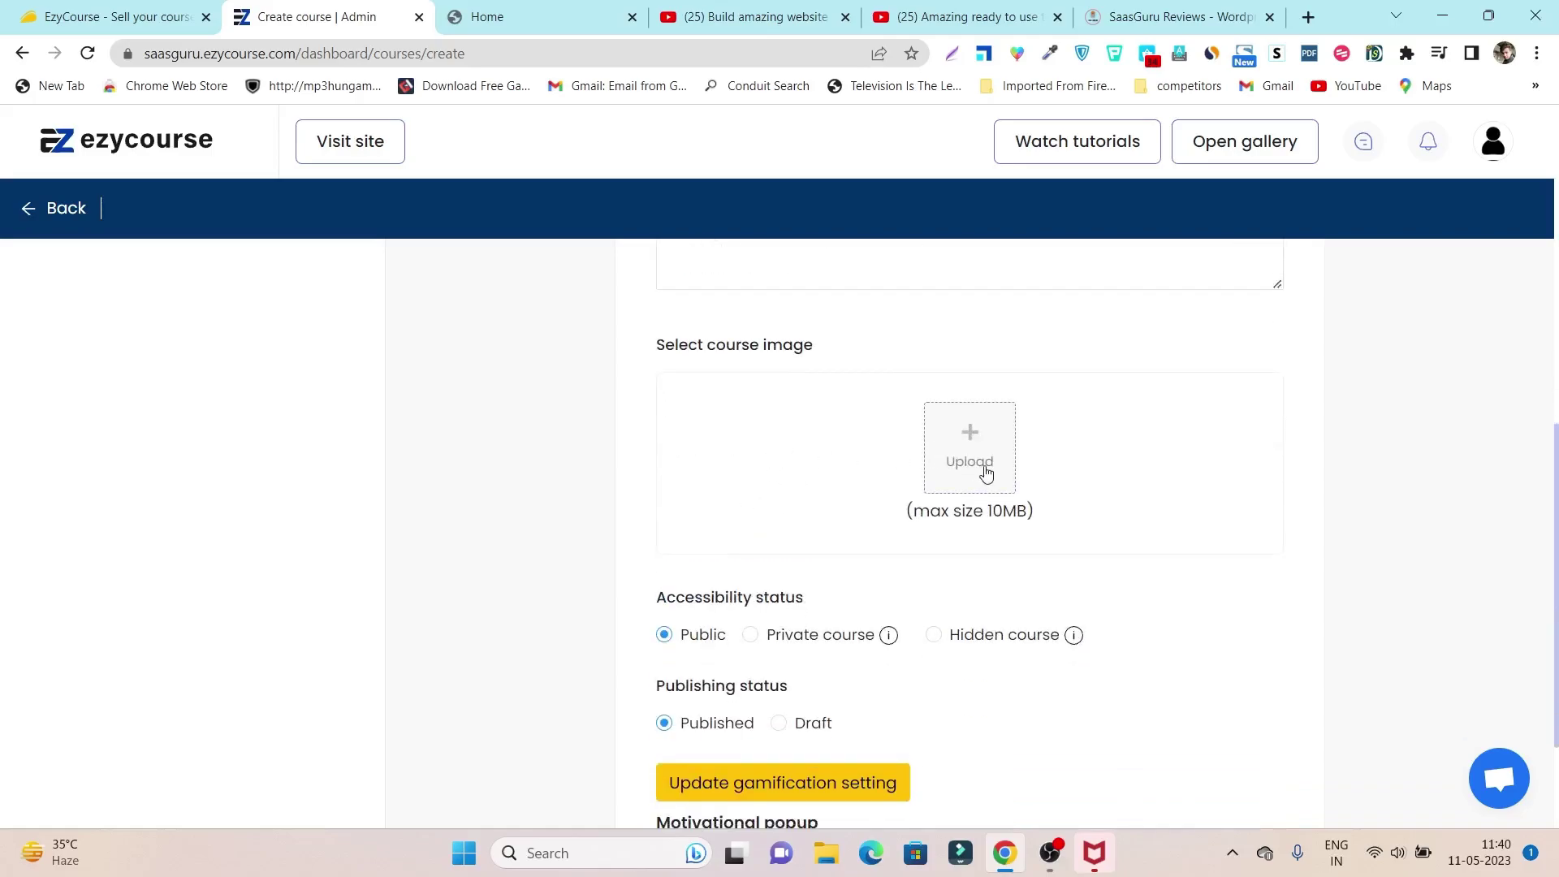
- Search the stock image gallery for 'signing' to pick the course image
left_click(986, 471)
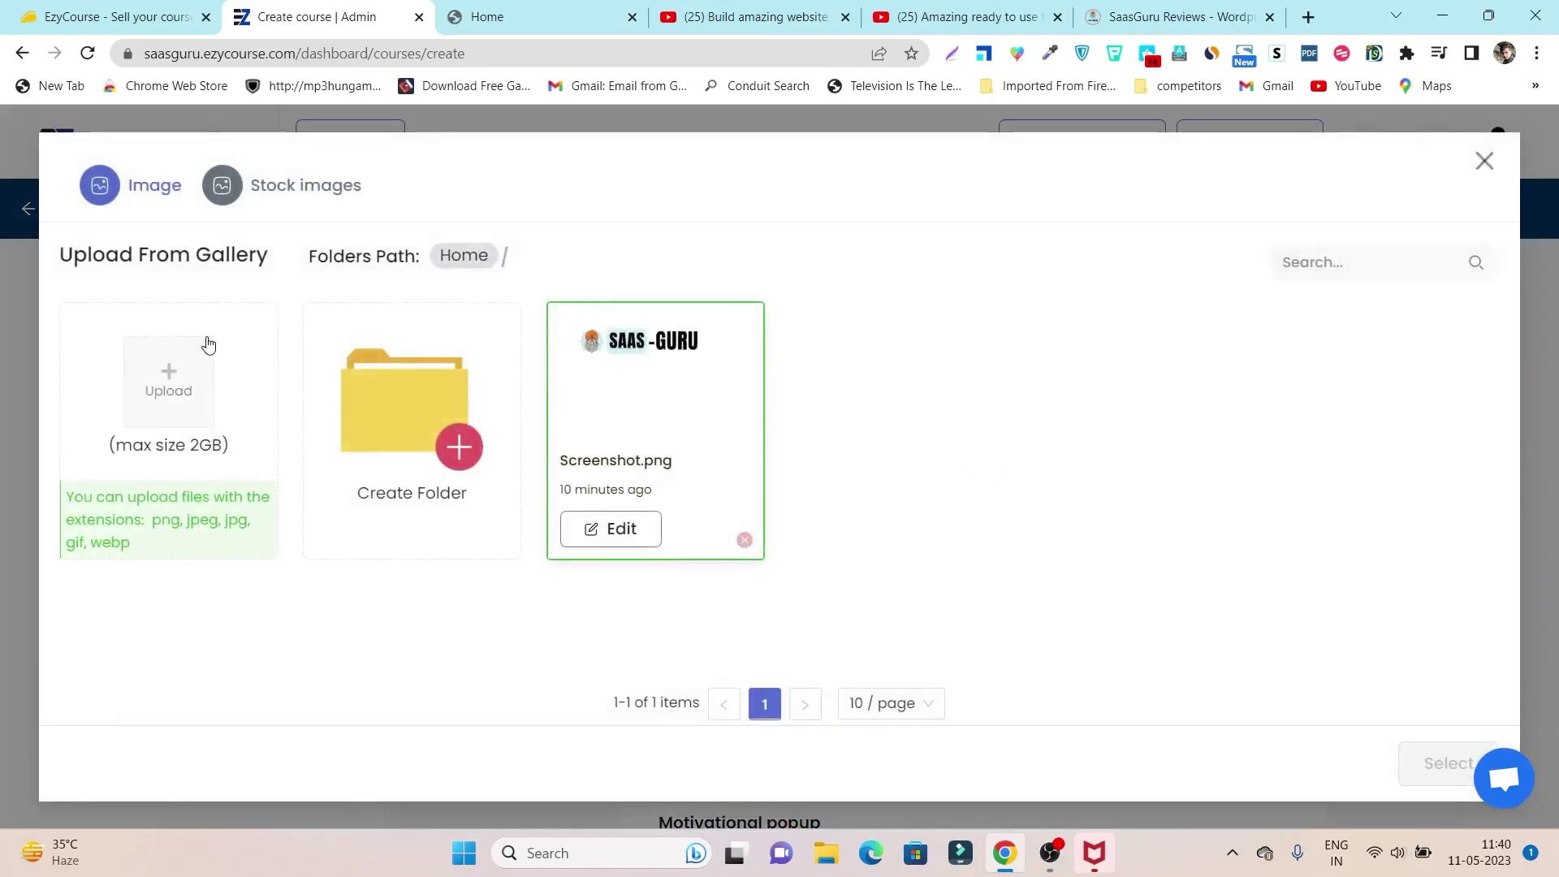
left_click(314, 202)
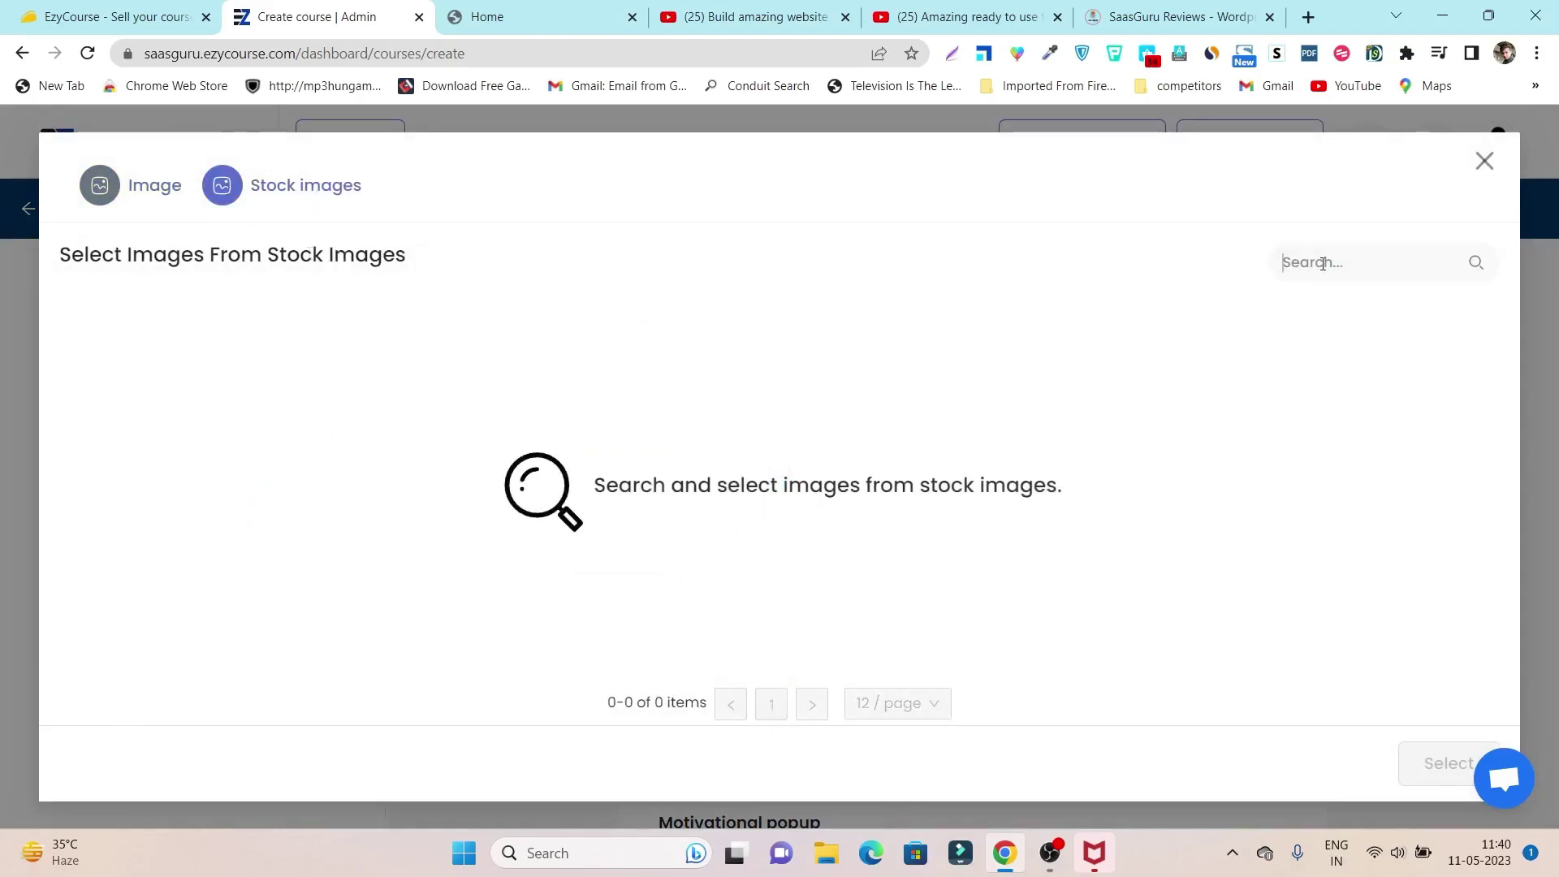
type("signing")
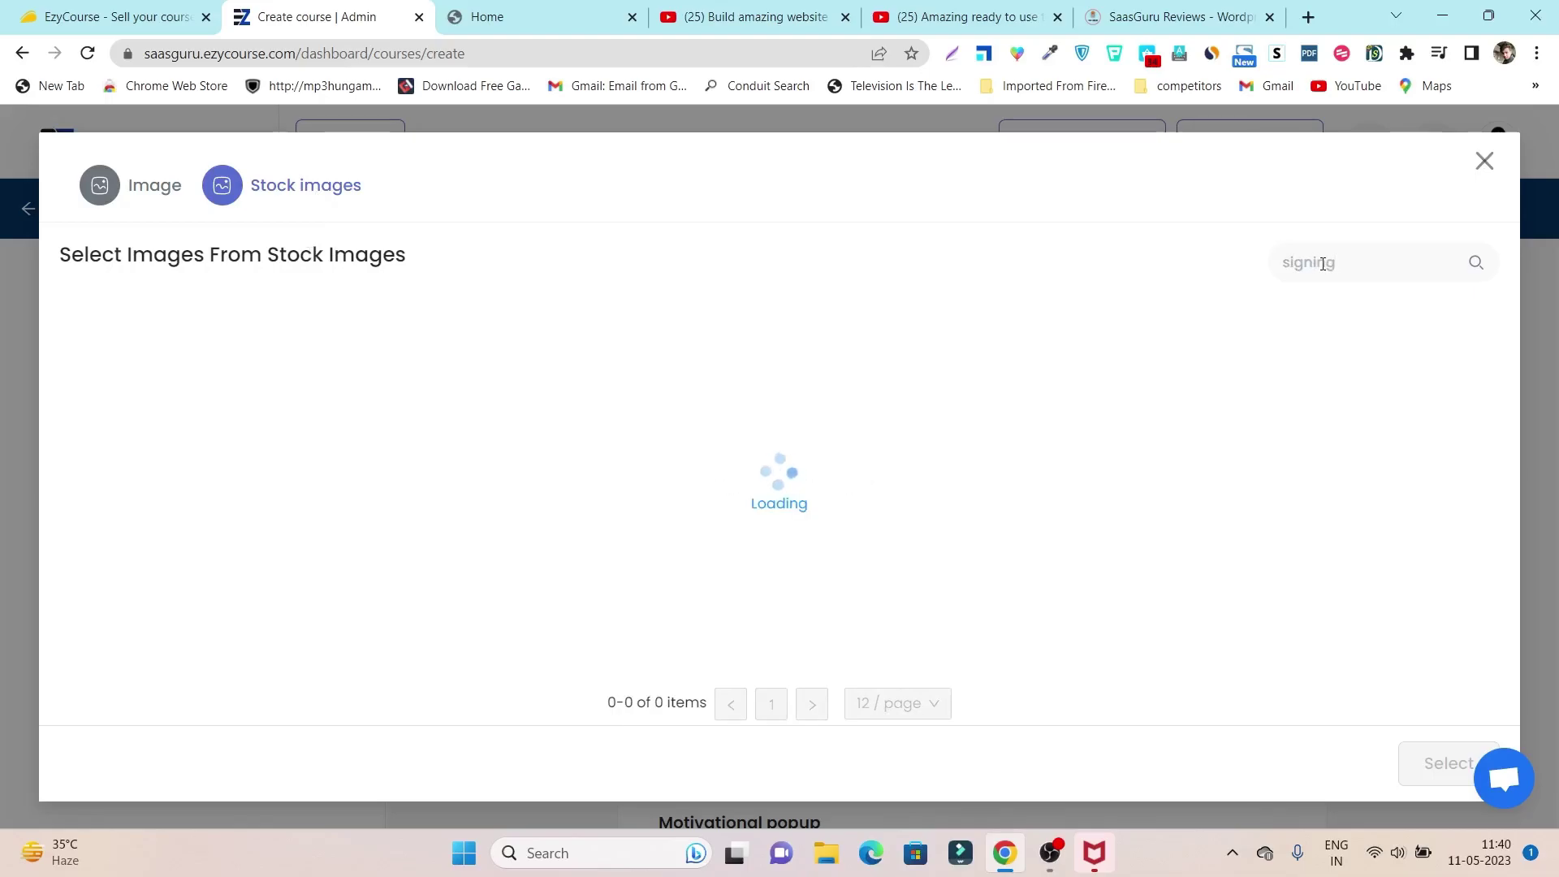
scroll(1044, 347, "down", 1)
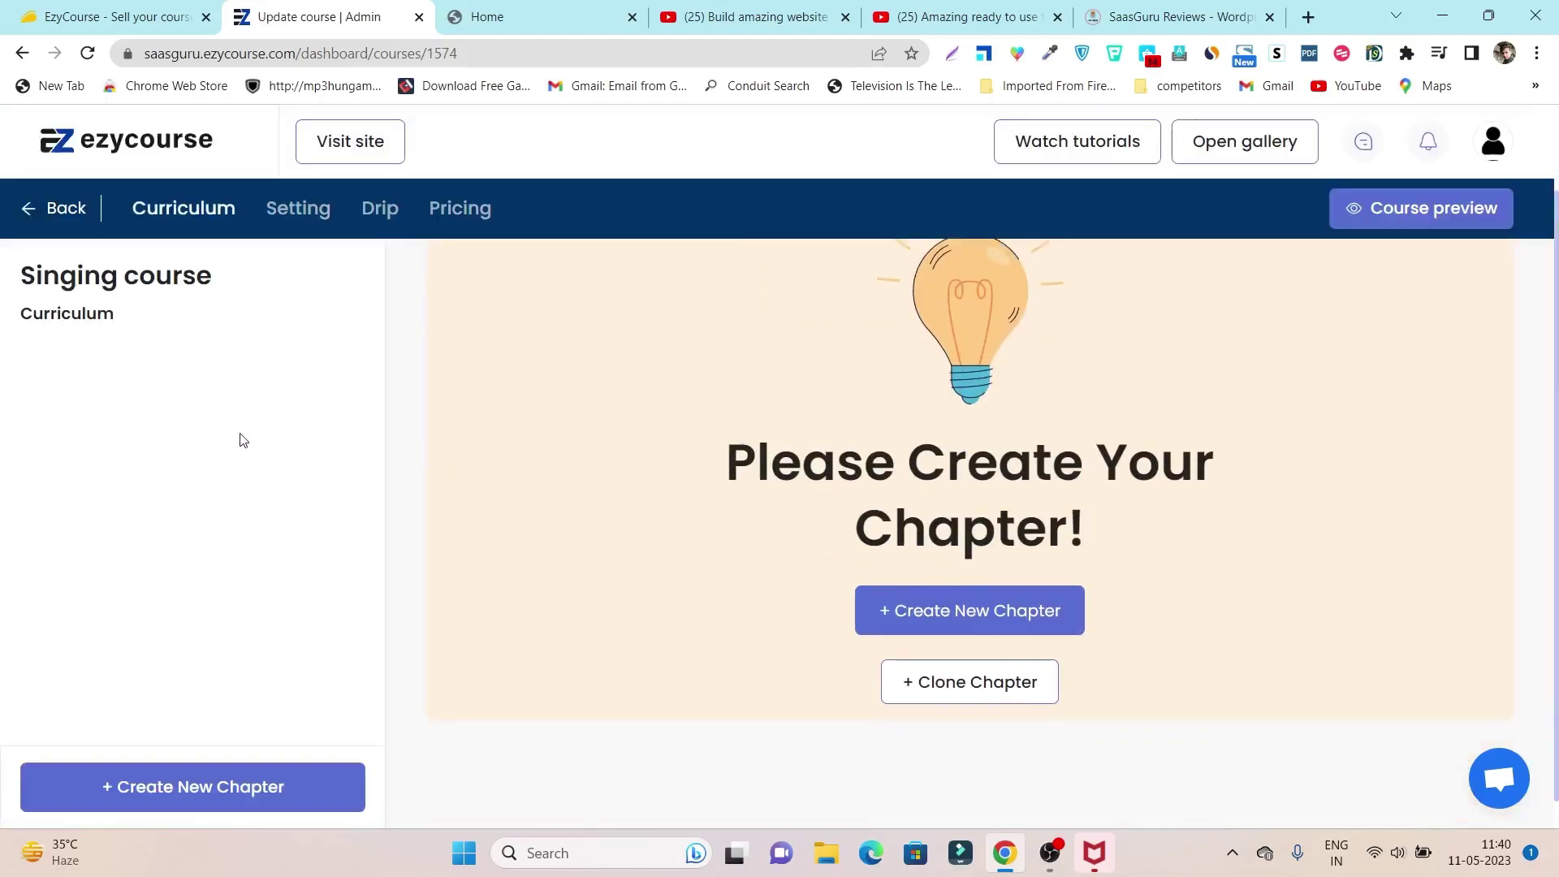
- Add a new chapter named Chapter 1 and begin its 'ABout singing' description
scroll(297, 429, "up", 1)
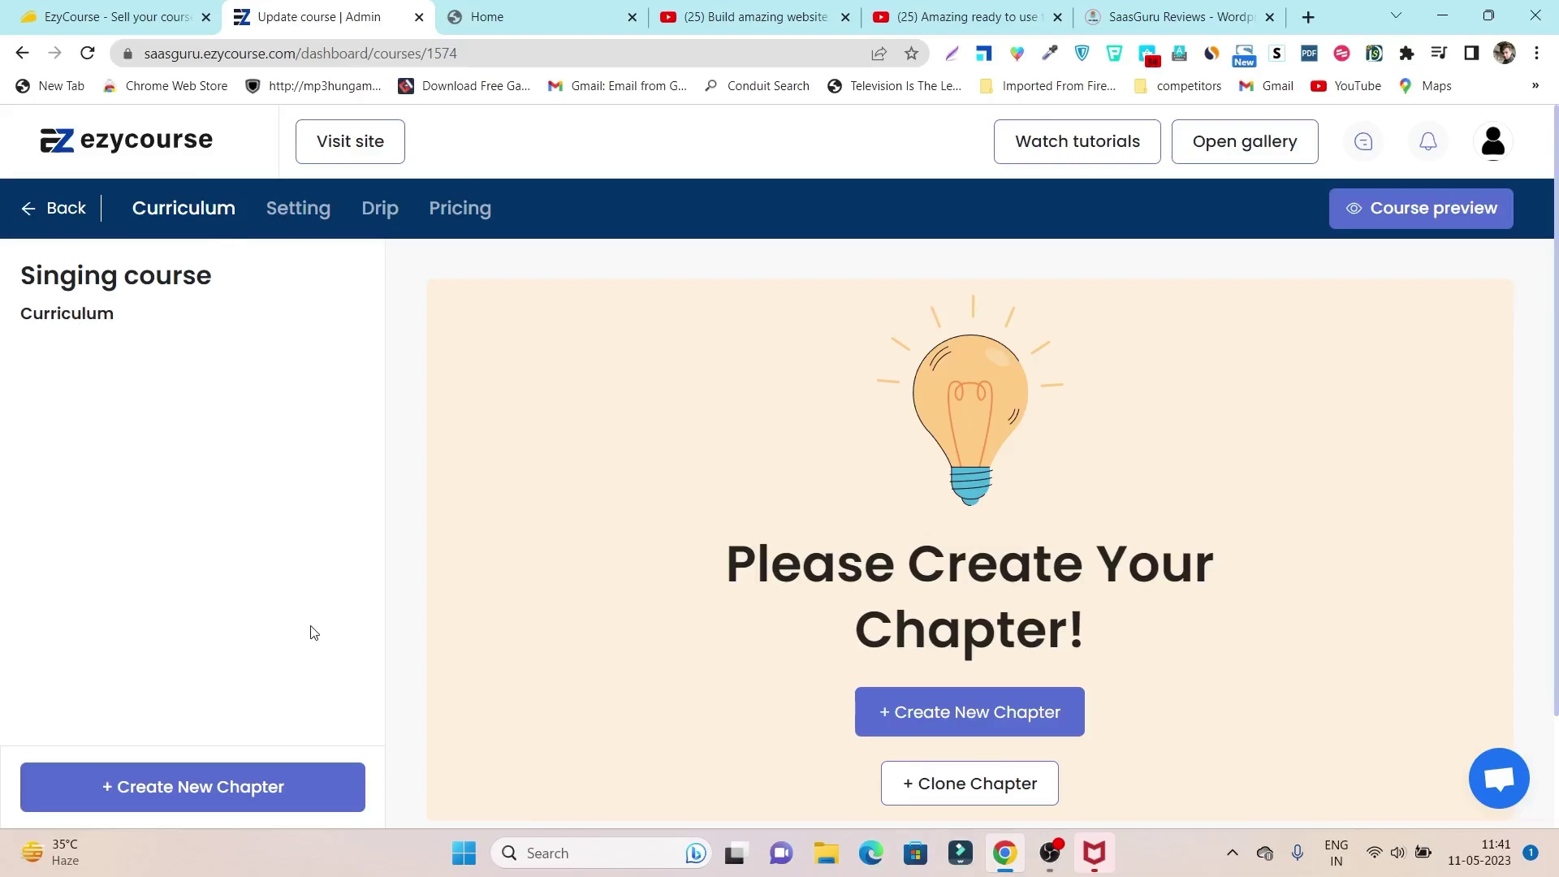
left_click(260, 794)
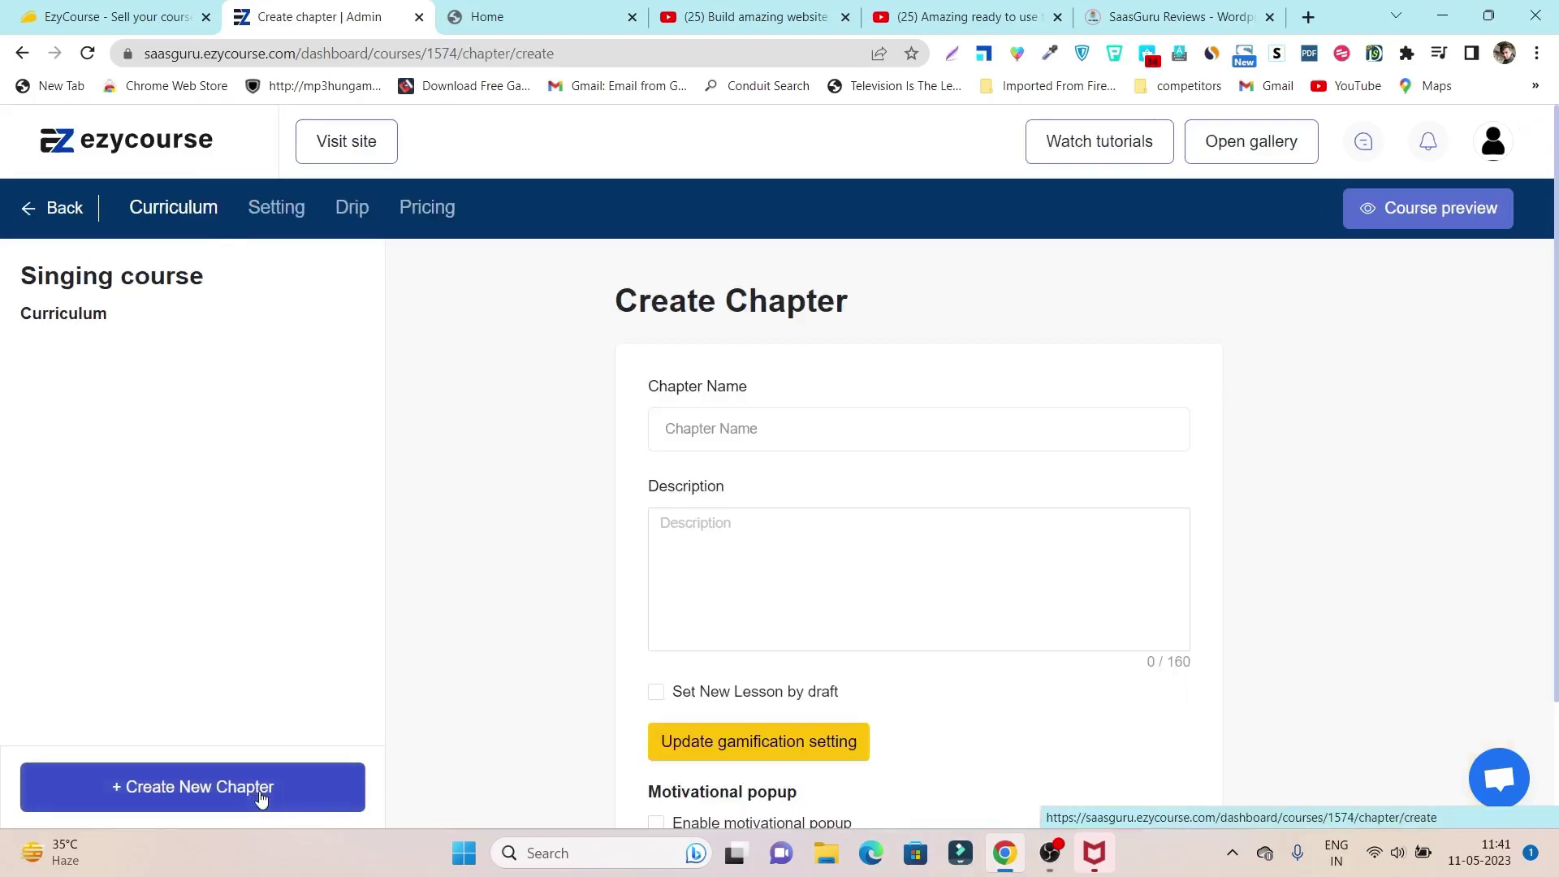
left_click(741, 431)
type("Chapter 1")
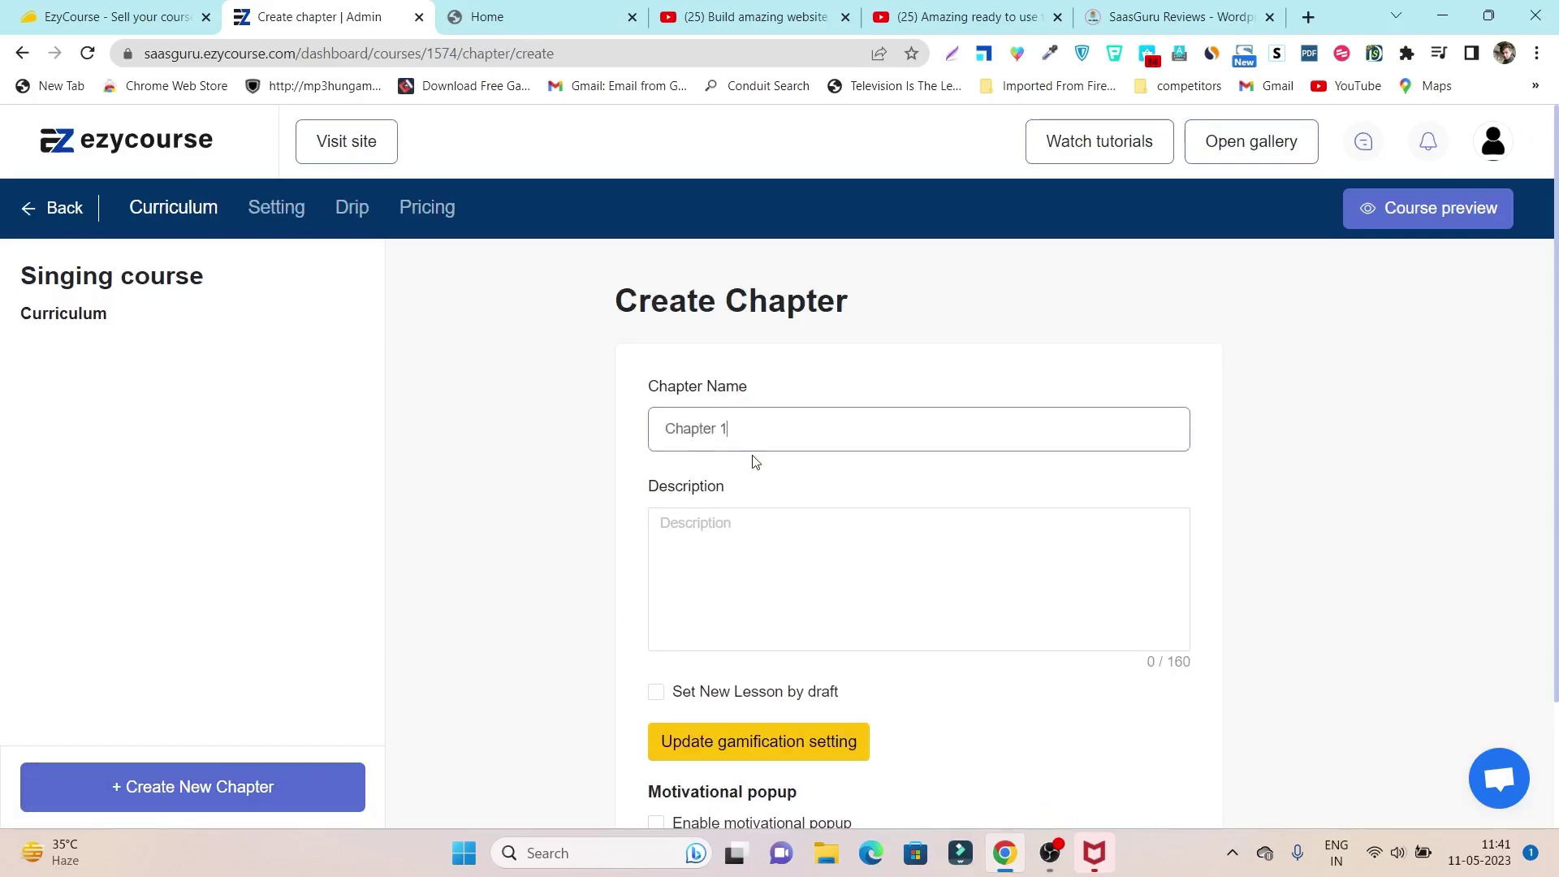
left_click(748, 531)
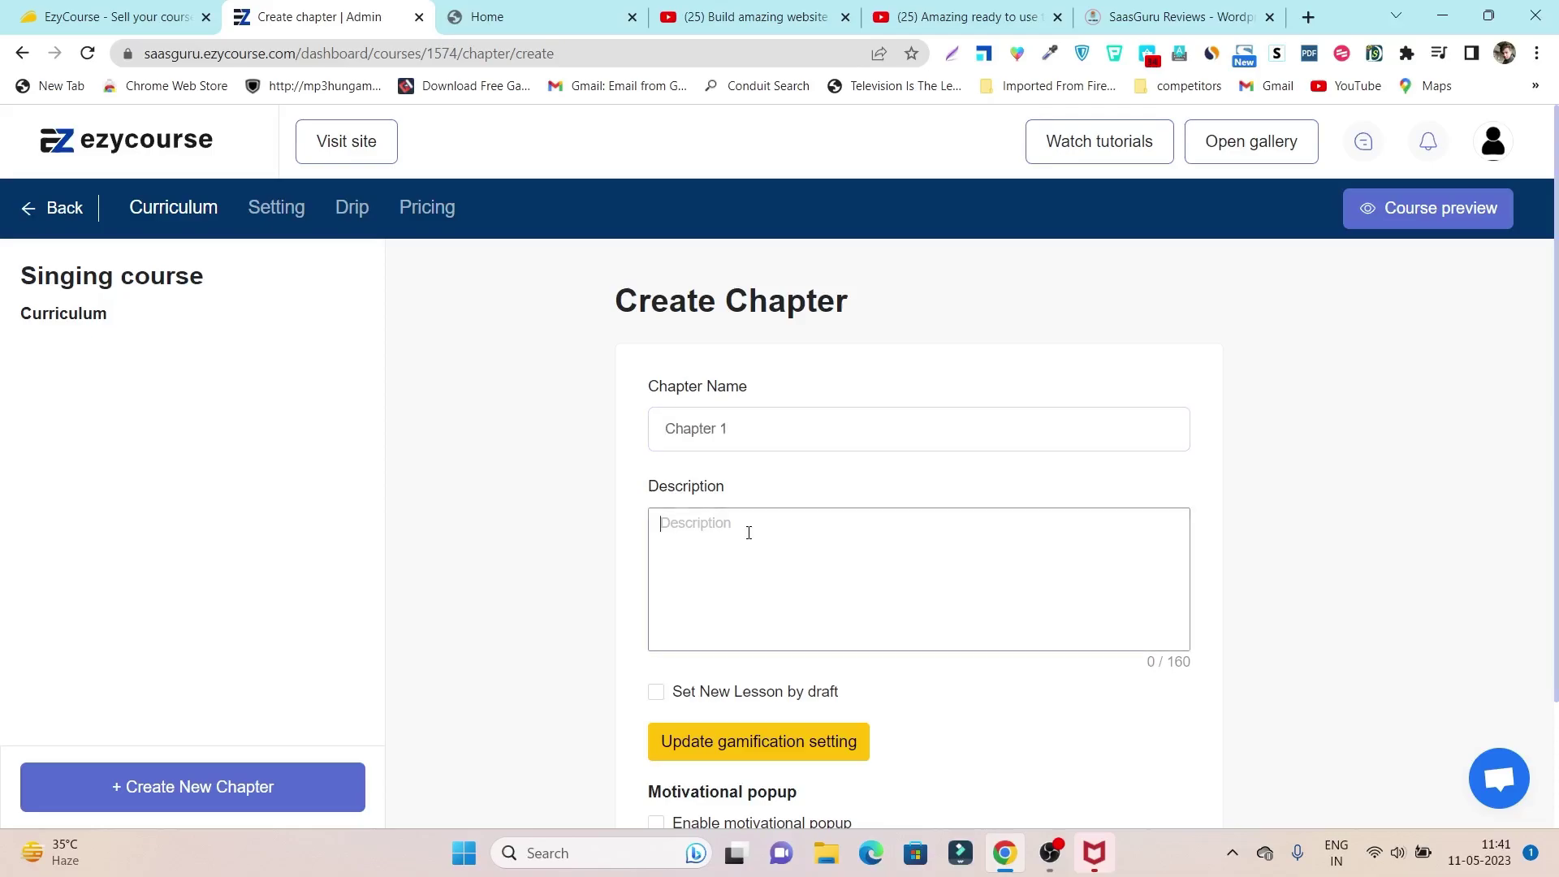
type("A")
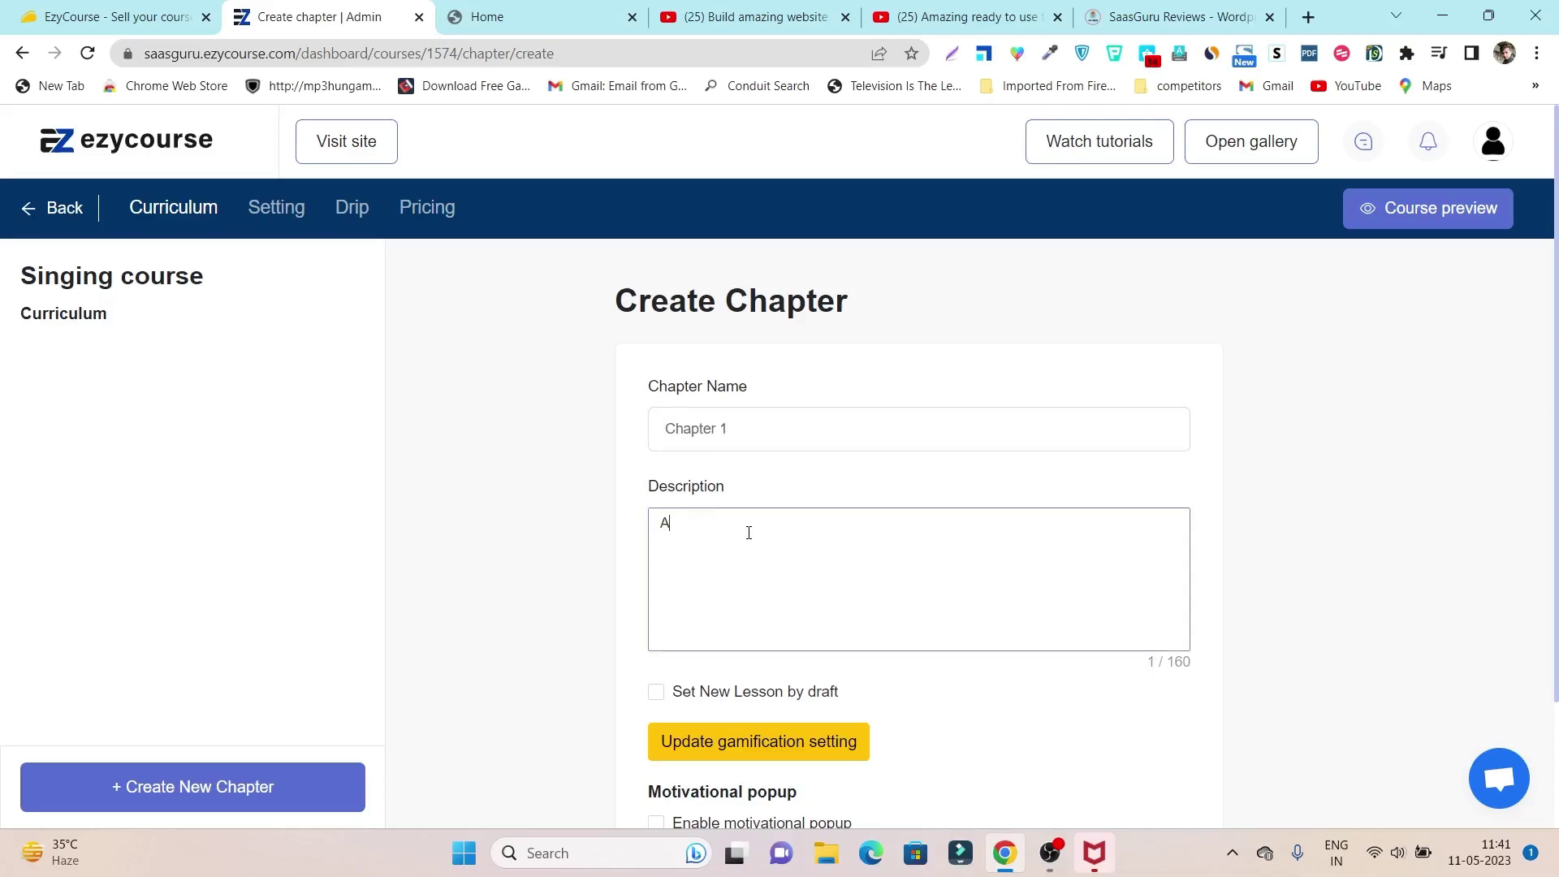
type("Bouty")
- Fix the description typos, enable the motivational popup, and create the chapter
left_click(730, 522)
key("BackSpace")
type("g")
scroll(811, 512, "down", 2)
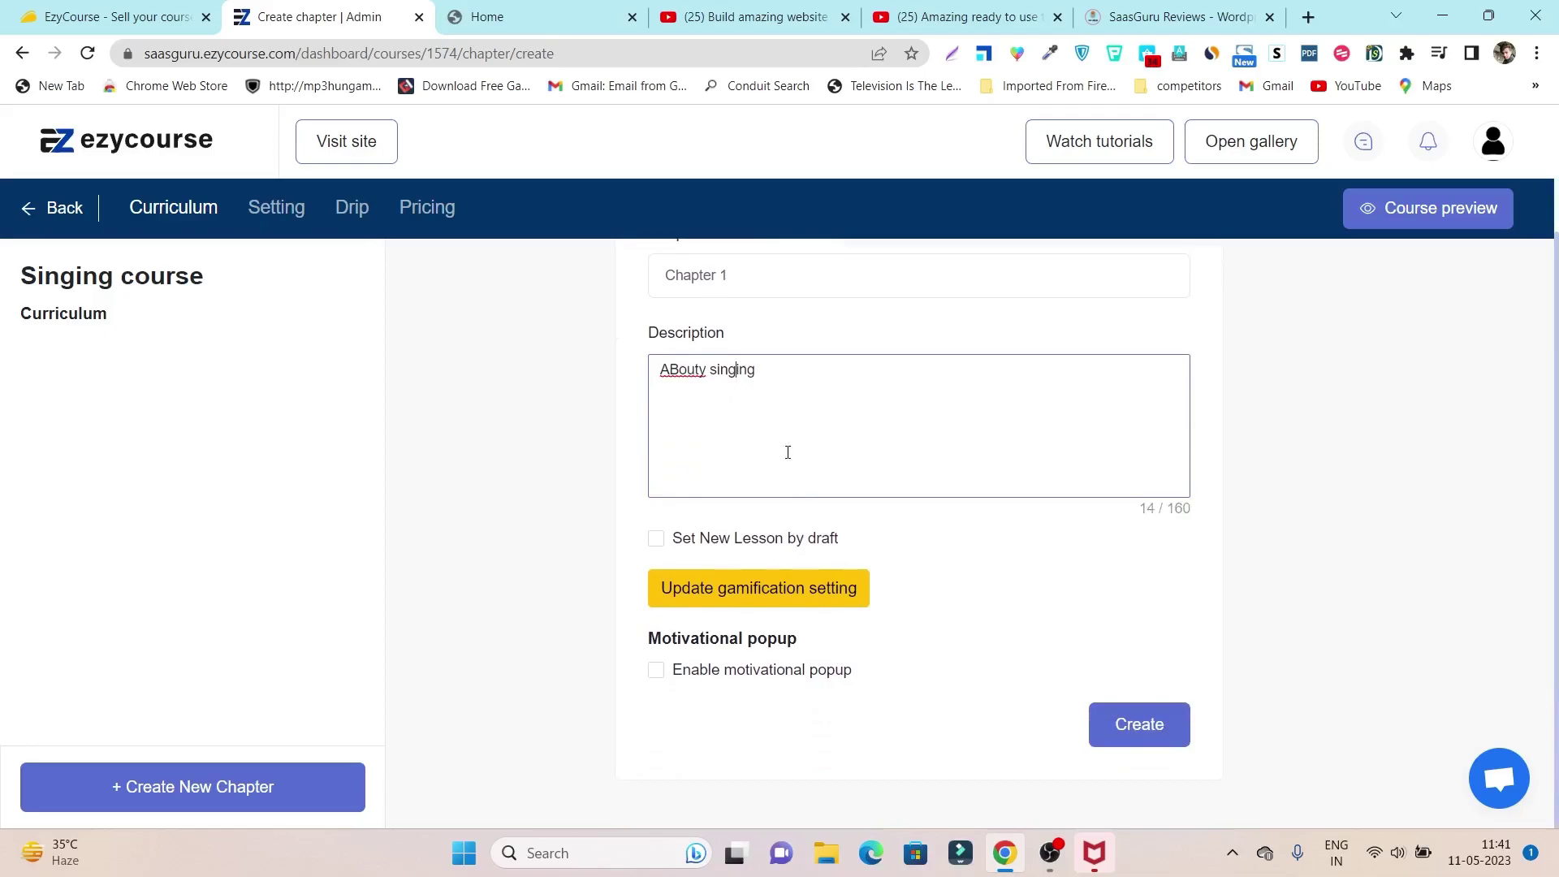
left_click(704, 369)
key("BackSpace")
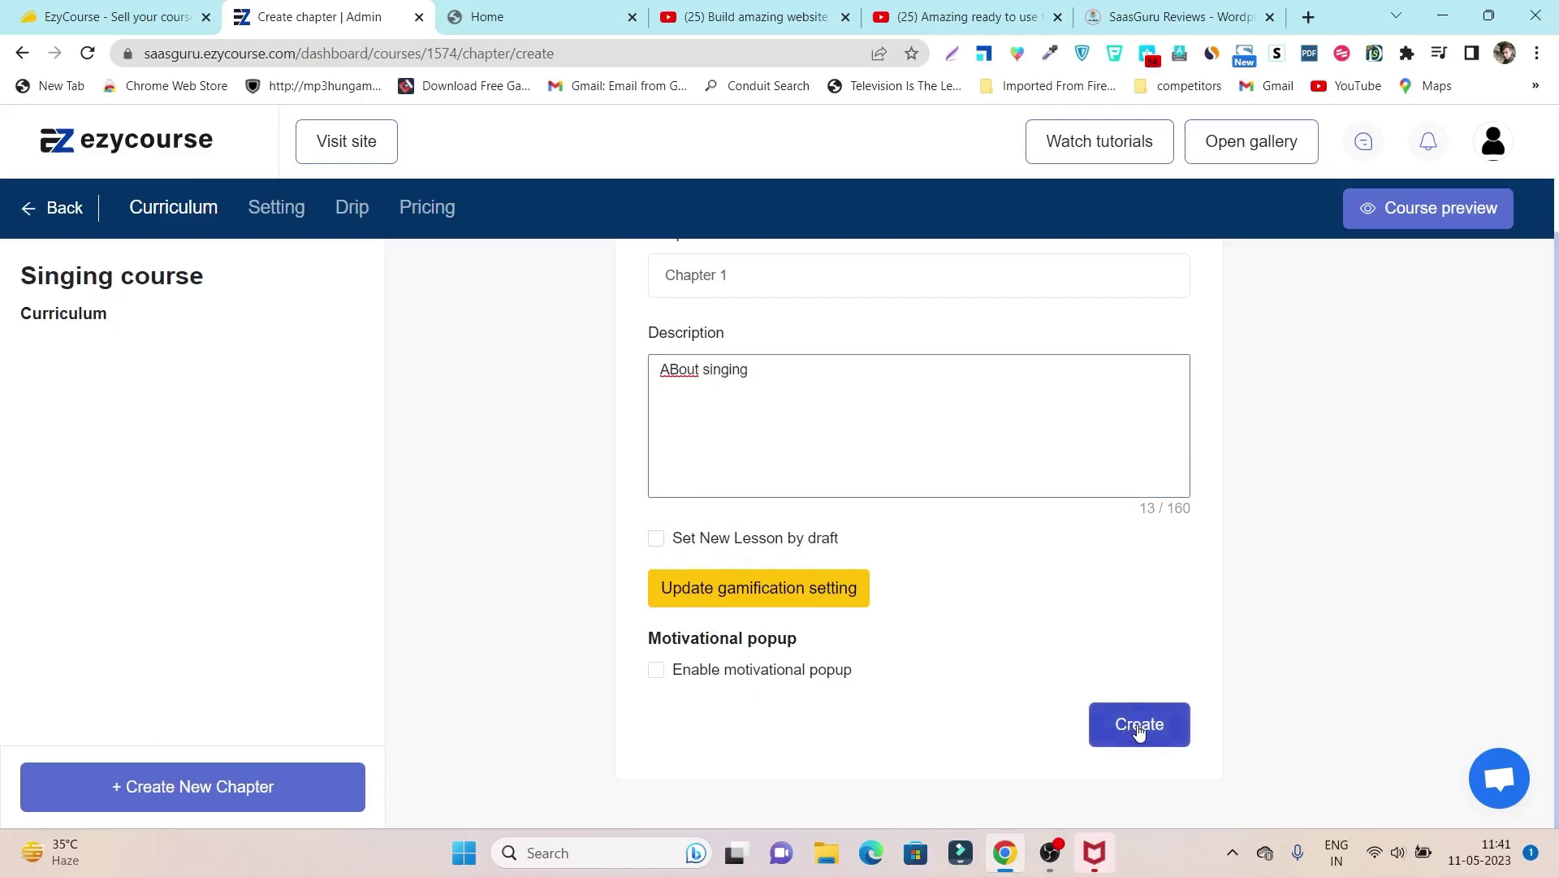
left_click(723, 676)
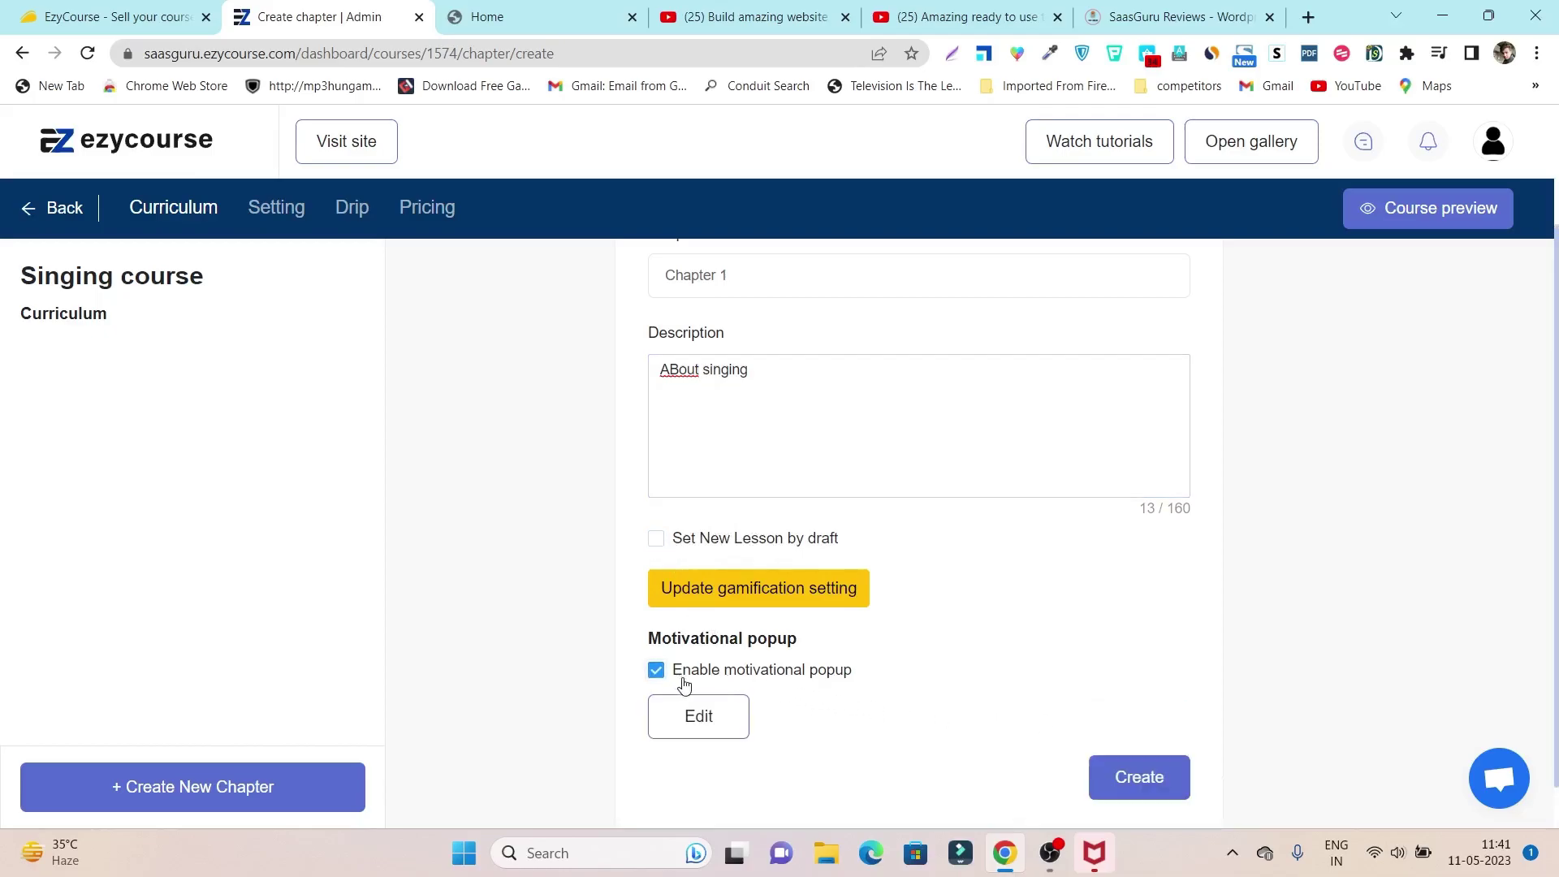
left_click(1145, 776)
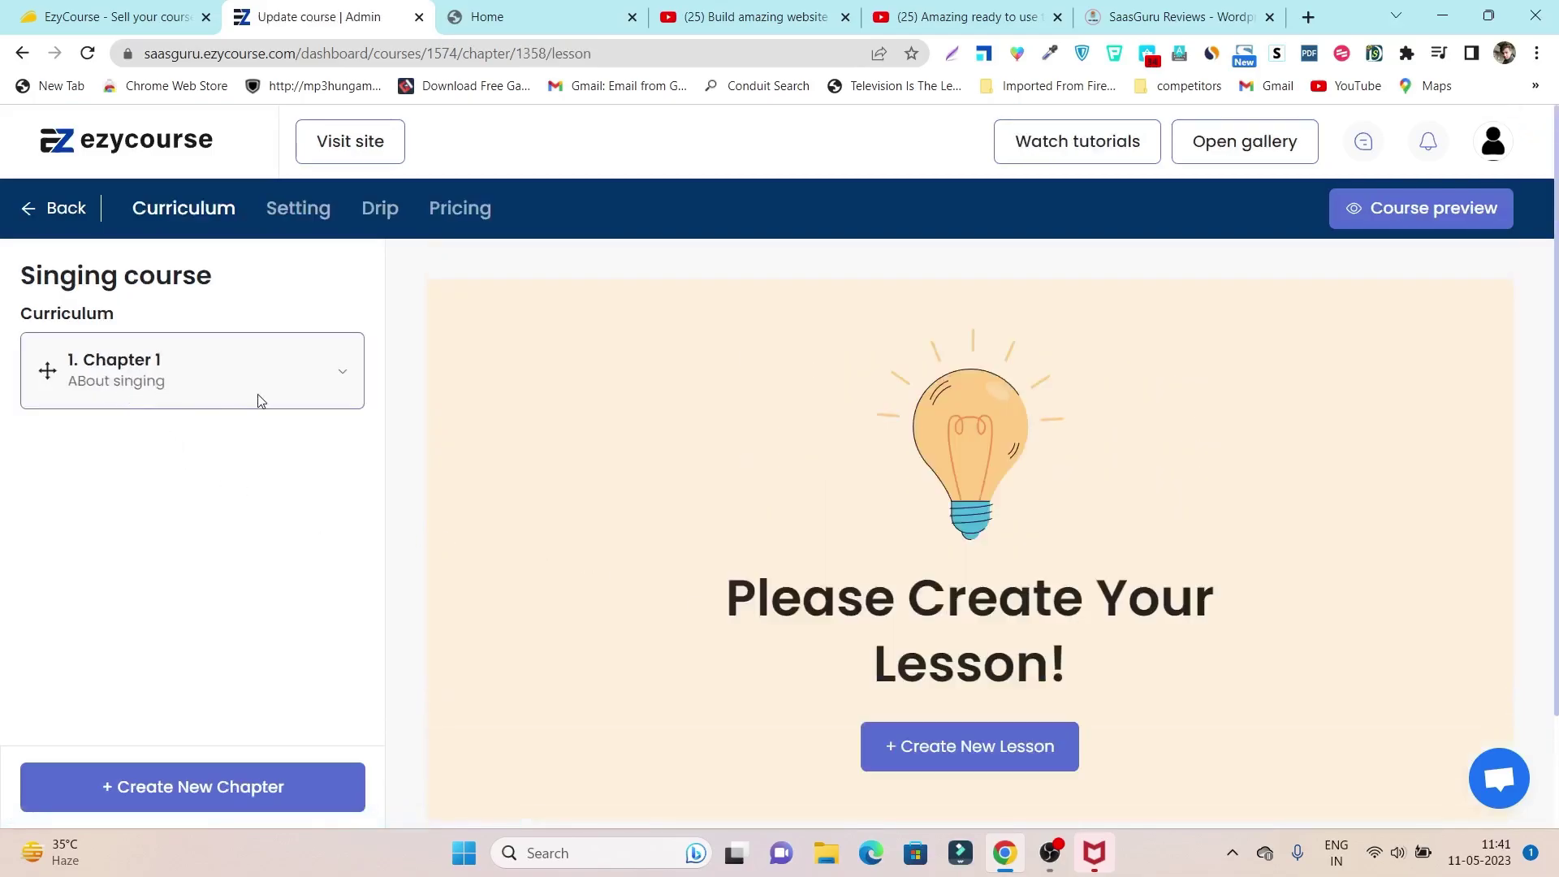
- Expand Chapter 1 and choose TEXT as the new lesson type
left_click(340, 375)
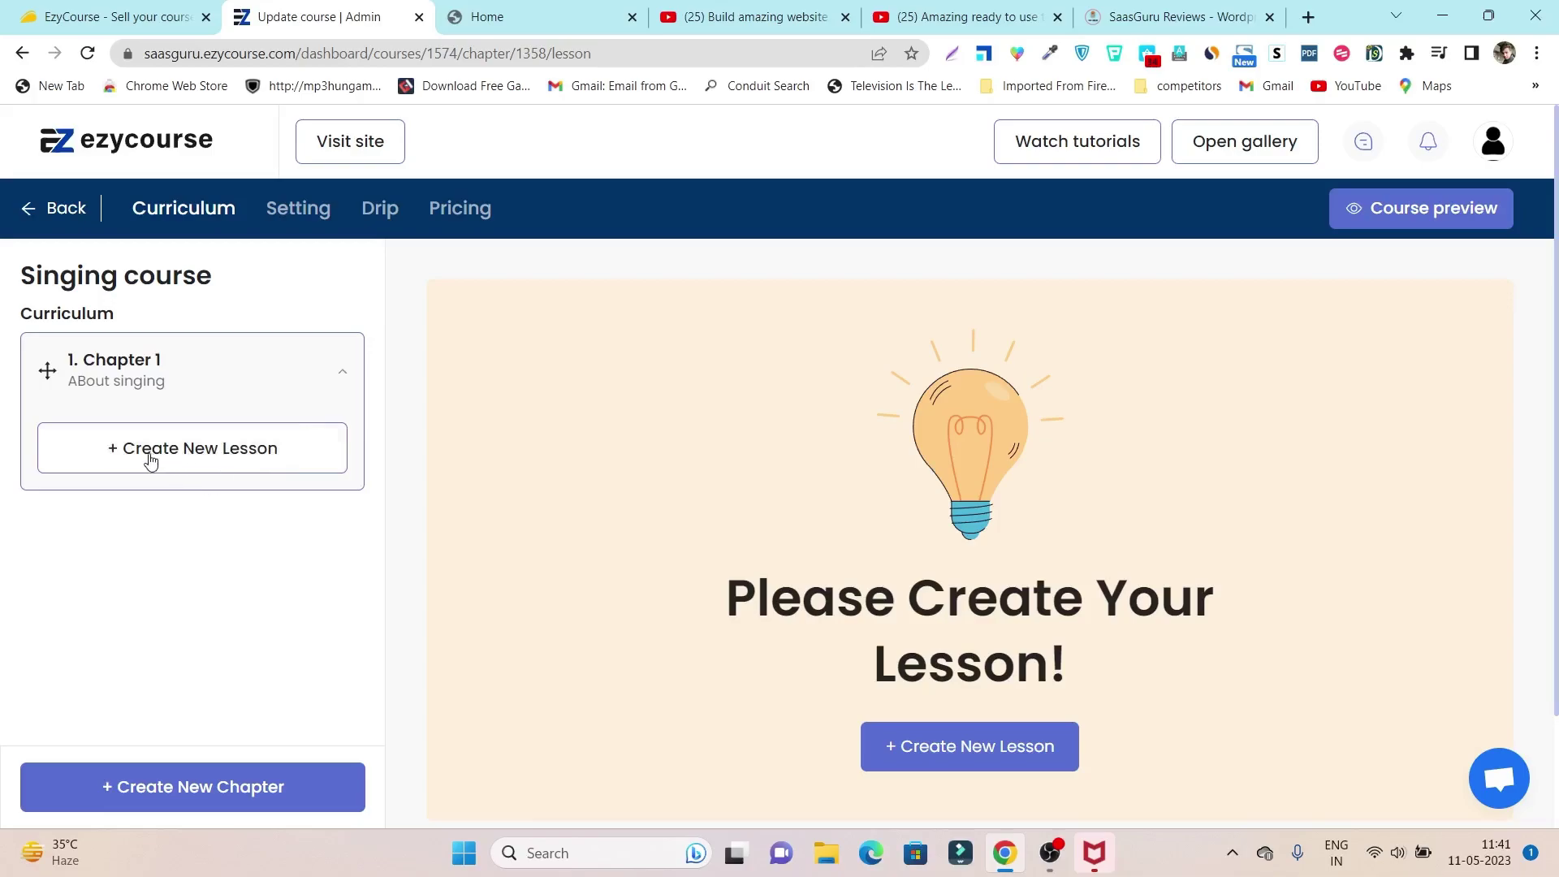
left_click(193, 461)
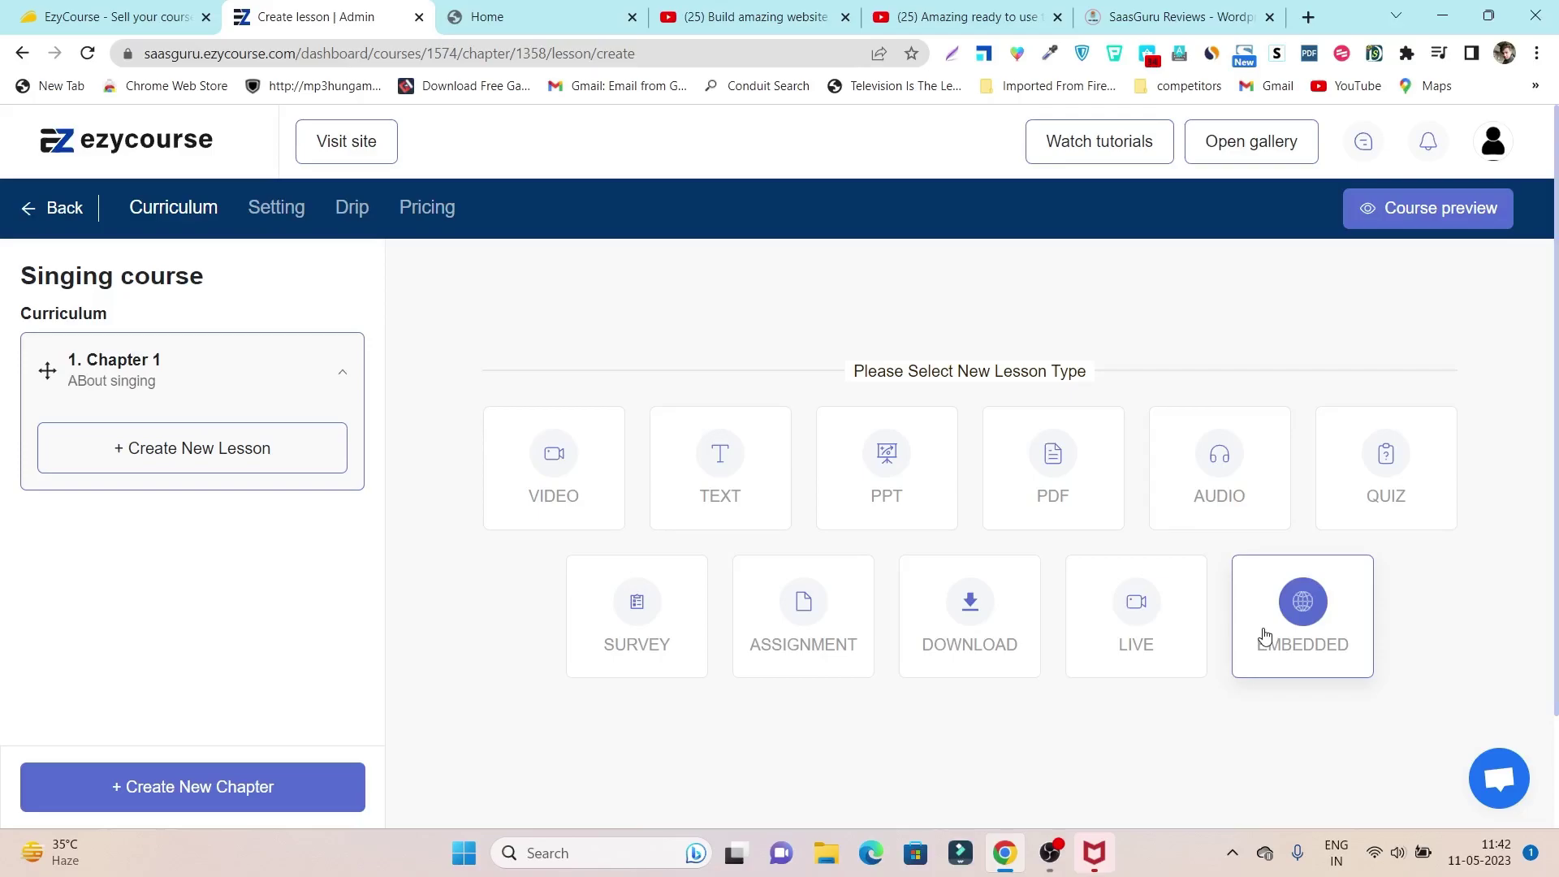
left_click(731, 477)
- Name the text lesson '! lesson' and create it
left_click(626, 542)
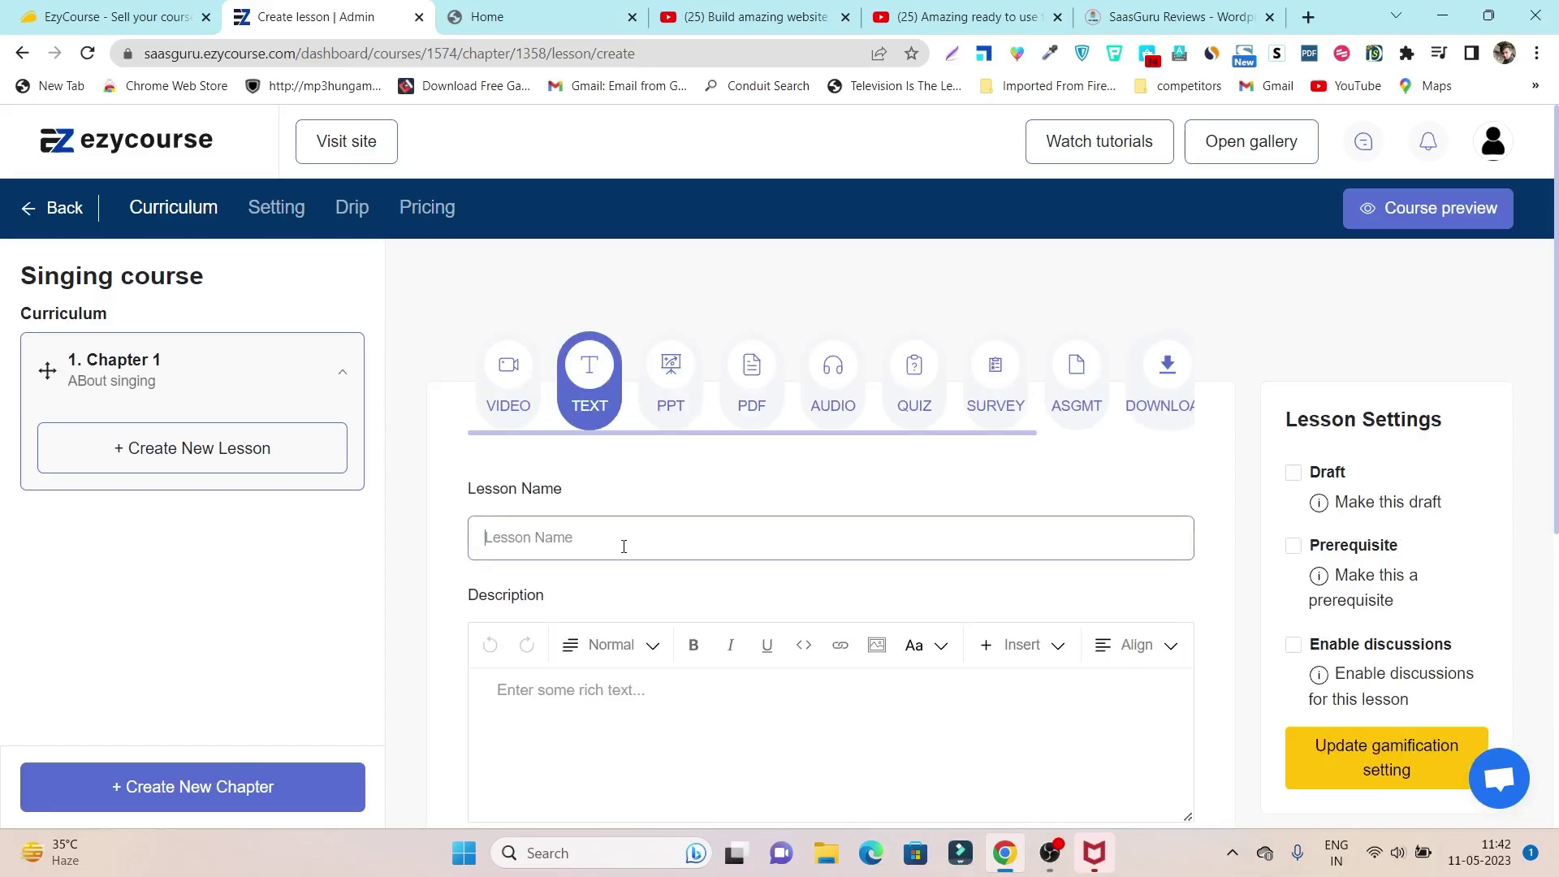
type("! lesson")
scroll(617, 524, "down", 3)
left_click(557, 440)
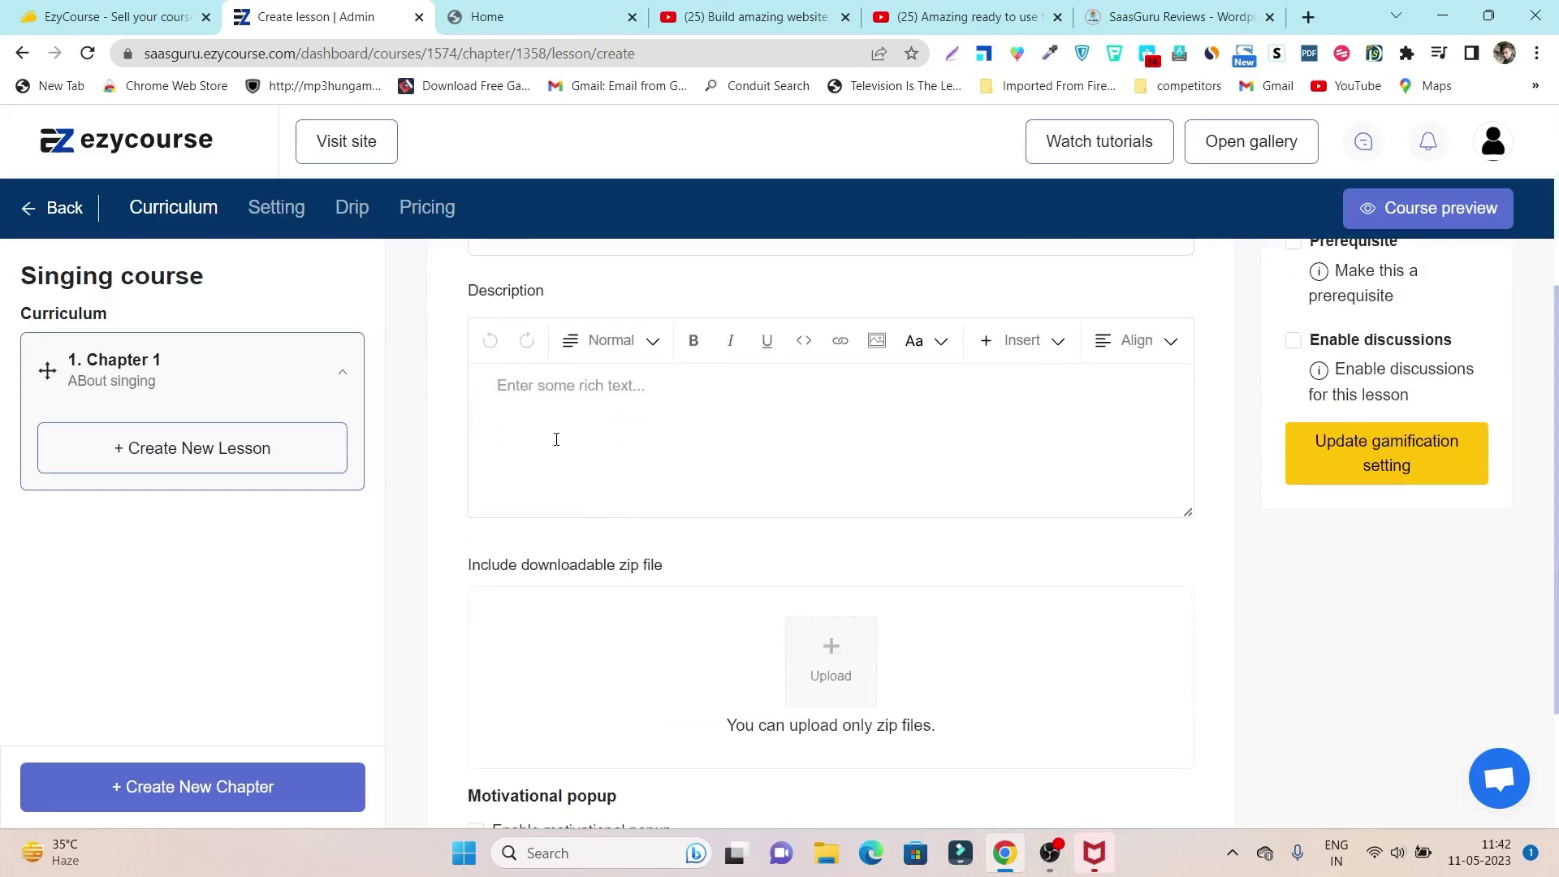
scroll(556, 440, "down", 2)
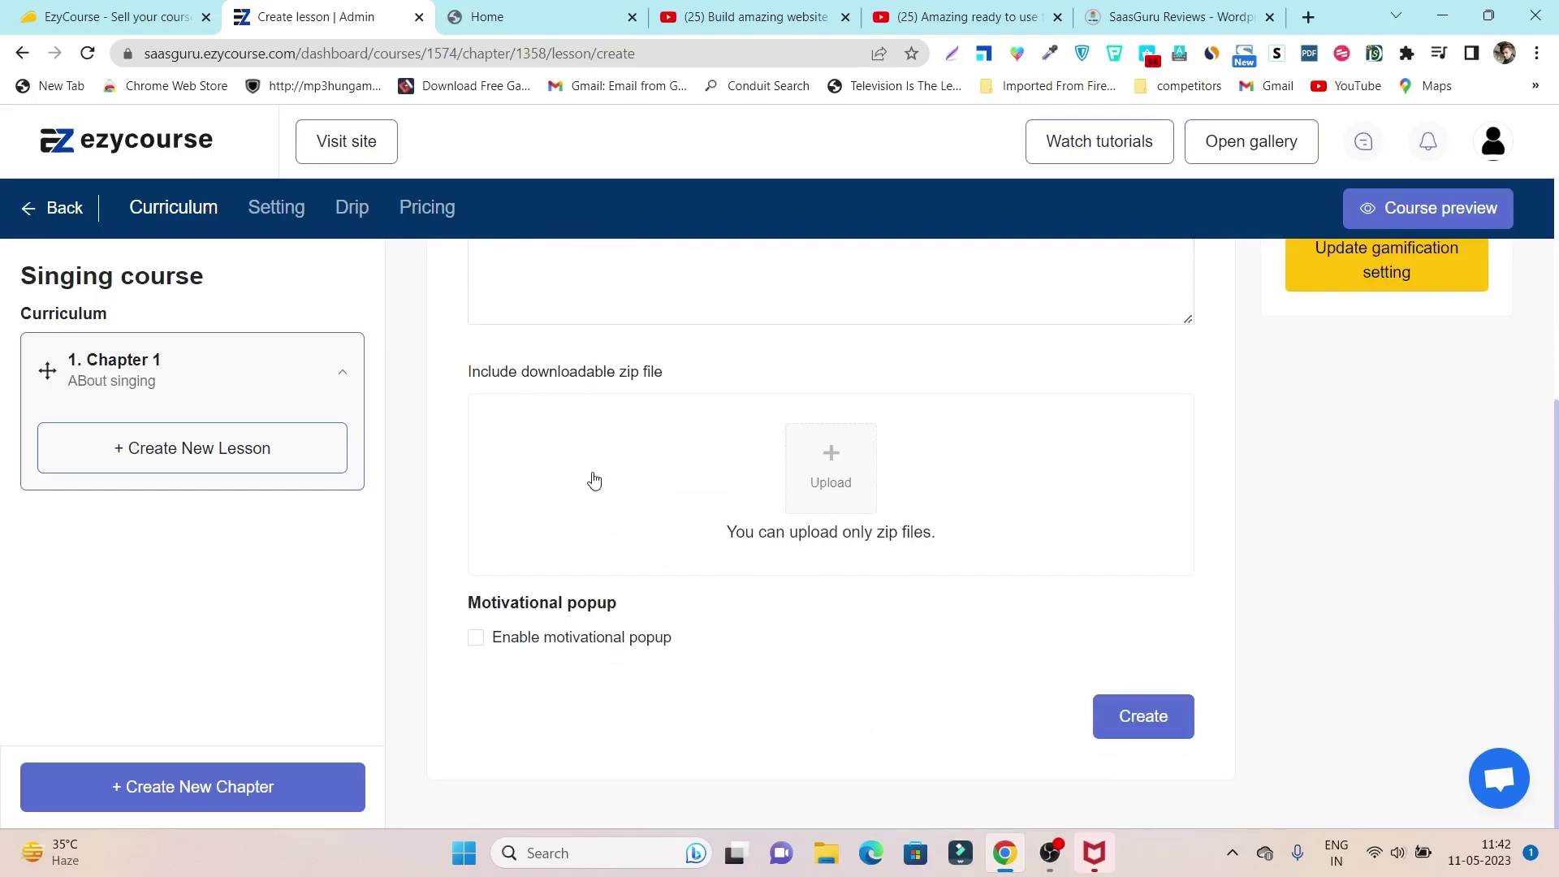
left_click(1147, 733)
scroll(1108, 695, "down", 4)
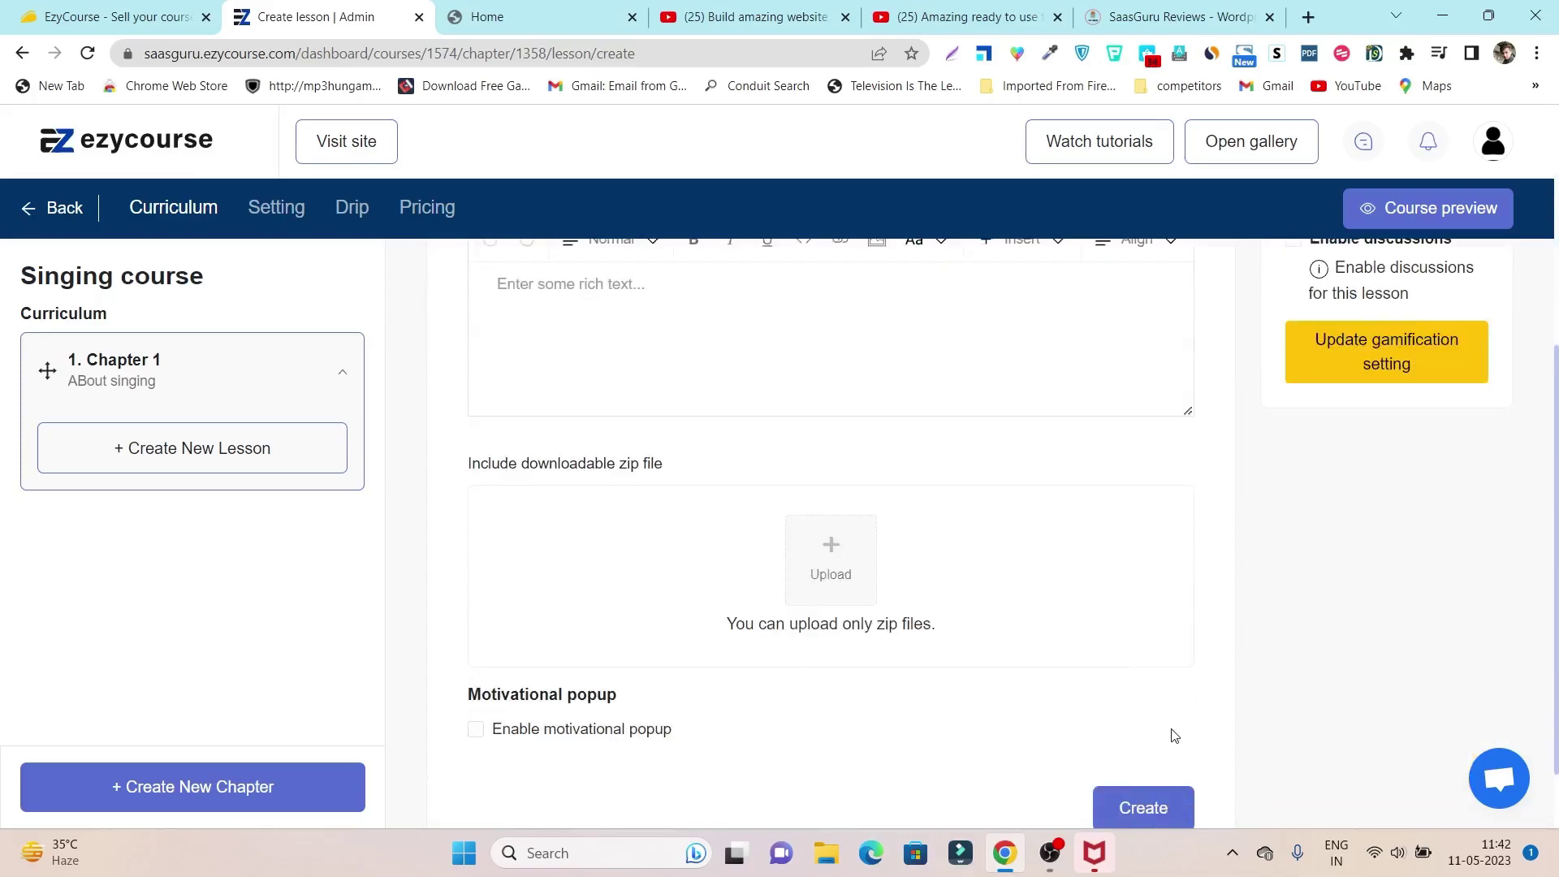
left_click(1147, 807)
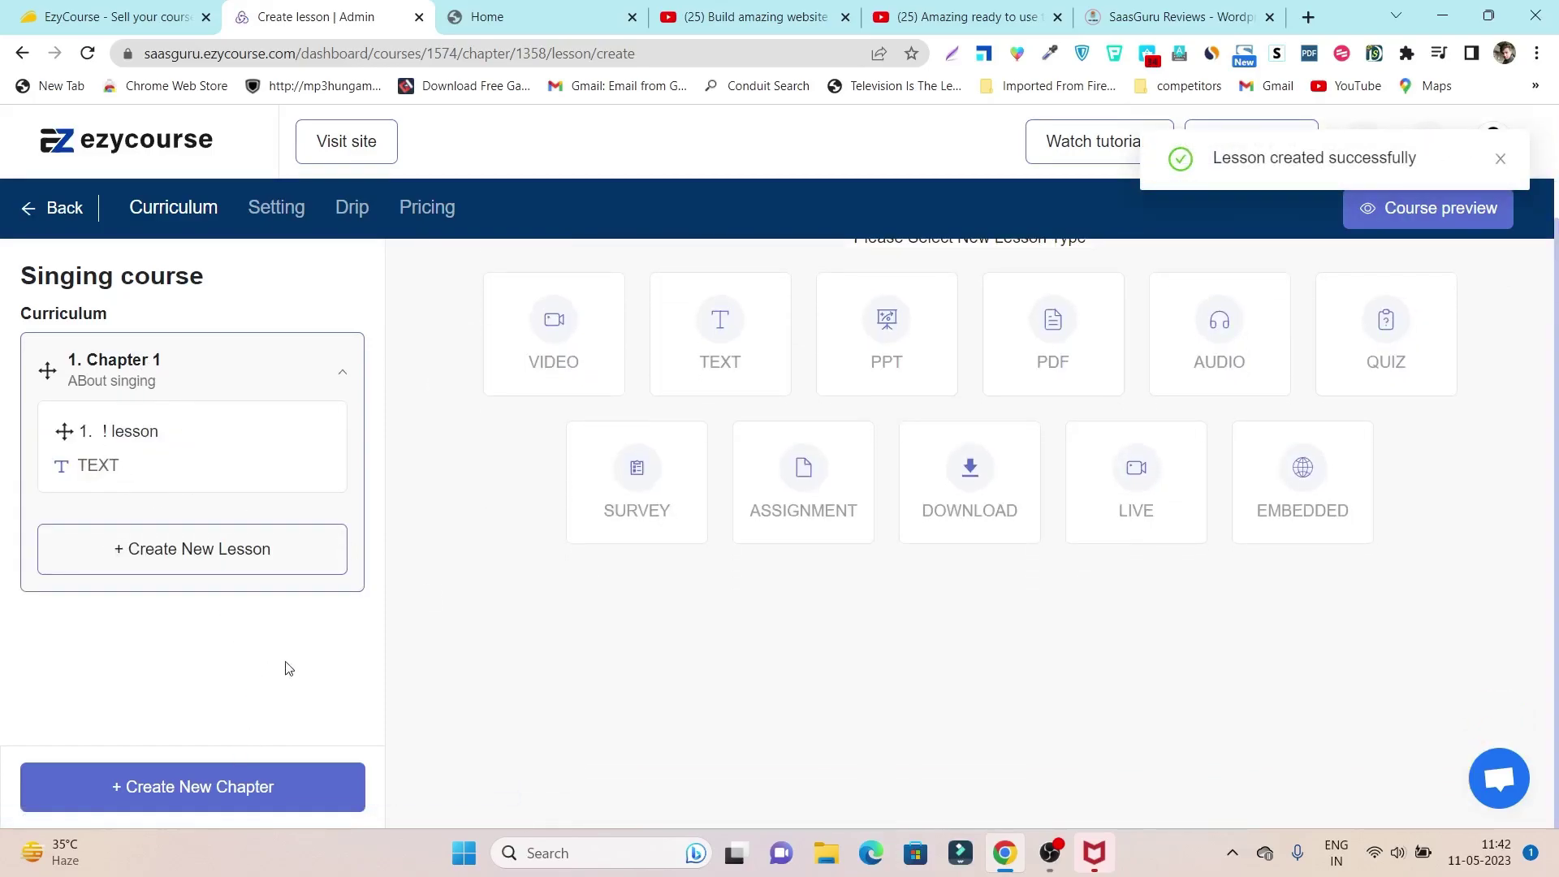
- Open '! lesson' and type its body text 'jthfjoijht uoithgoi g'
scroll(874, 435, "up", 2)
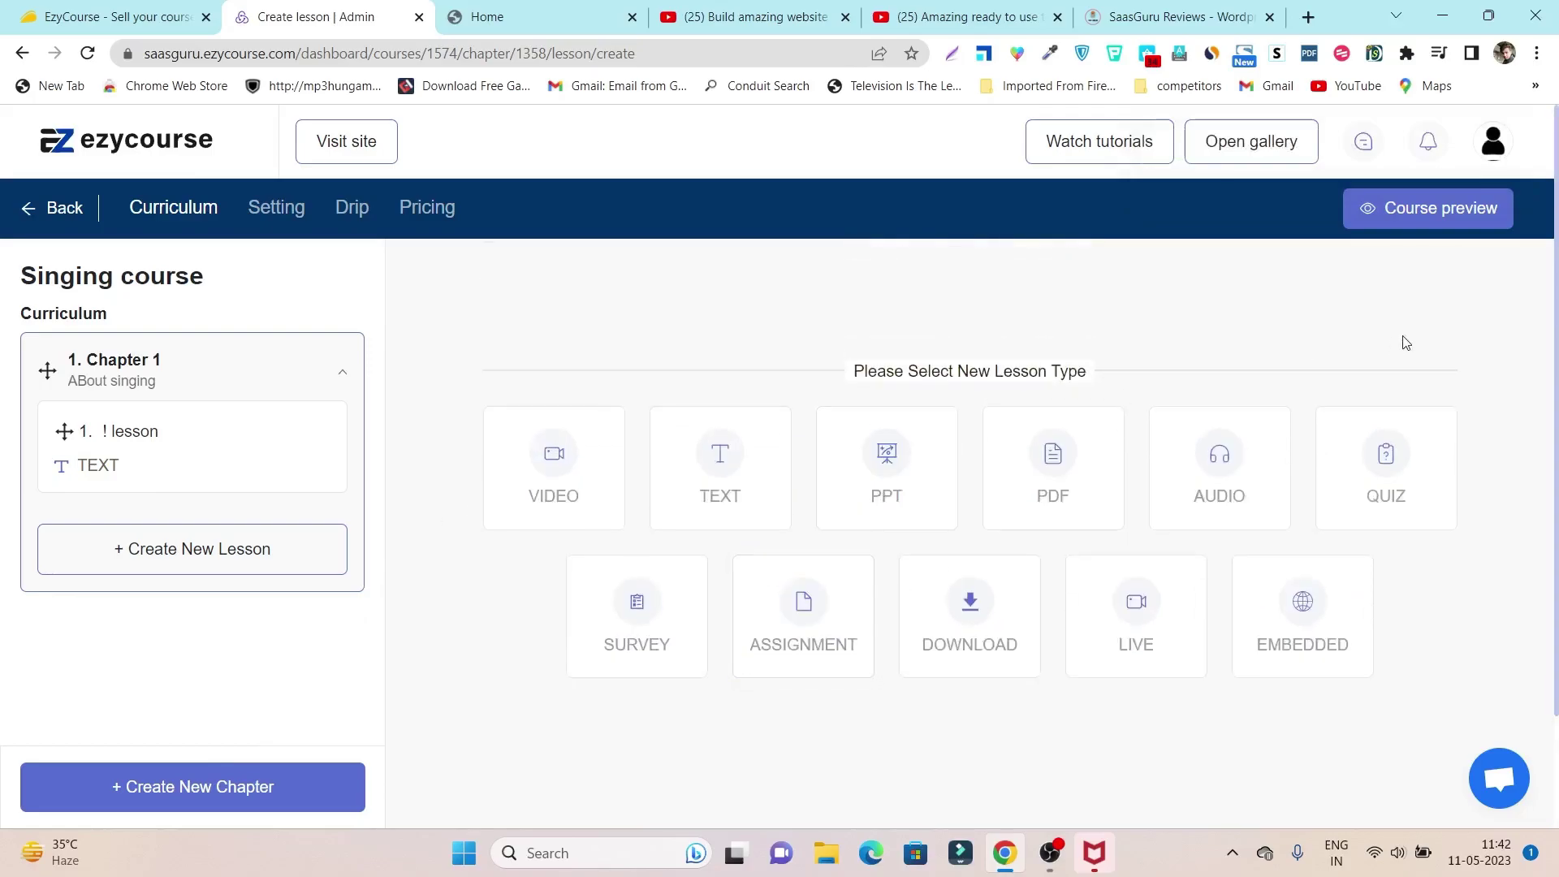
left_click(1409, 213)
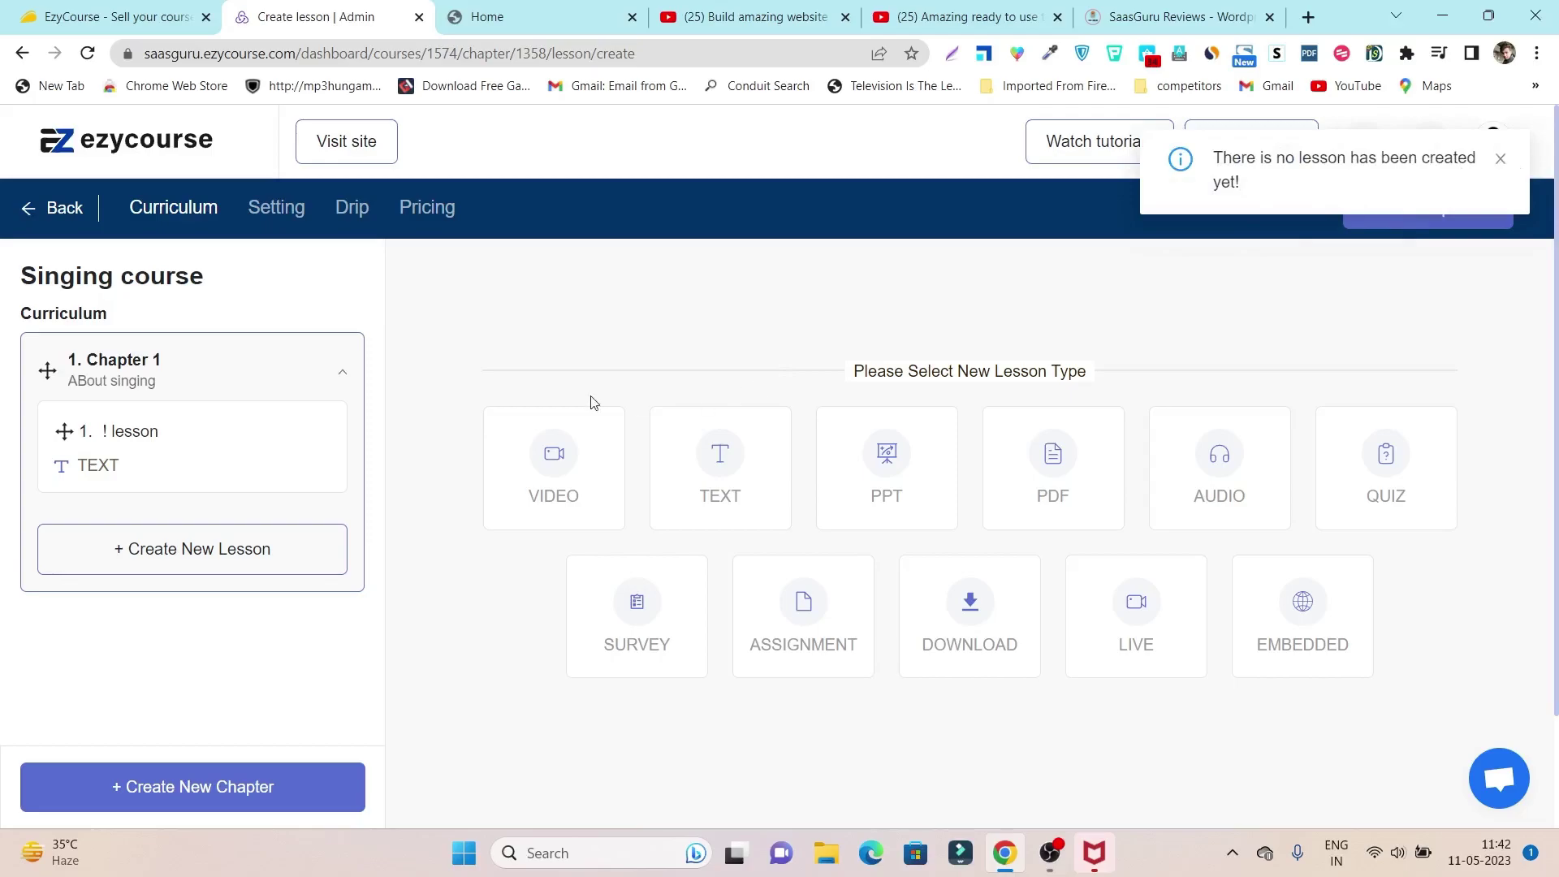
left_click(264, 462)
scroll(776, 605, "down", 3)
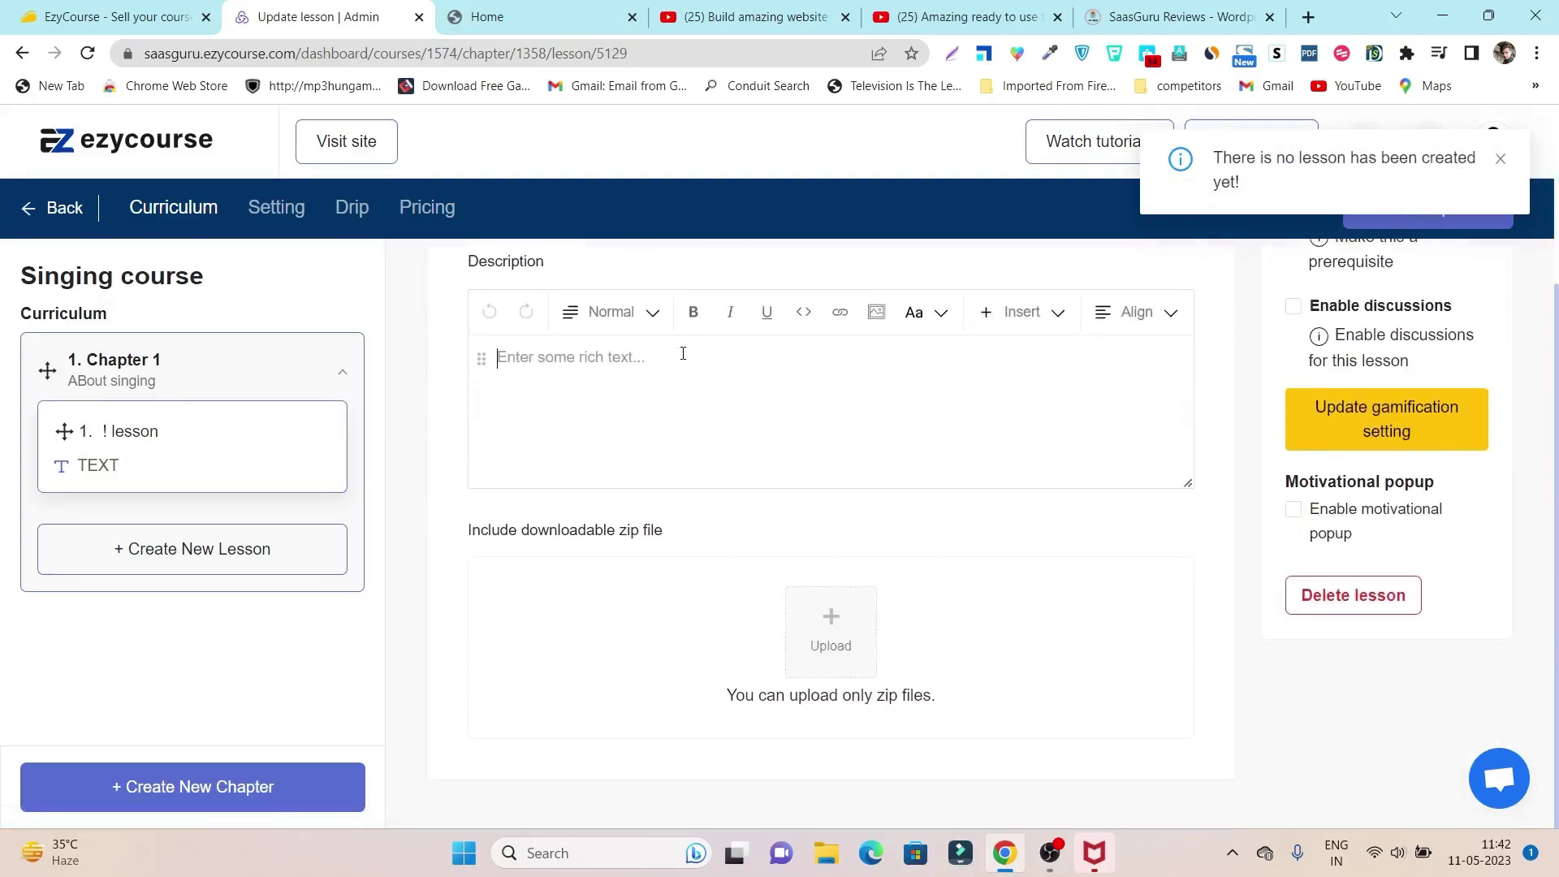
type("jthfjoijht uoithgoi g")
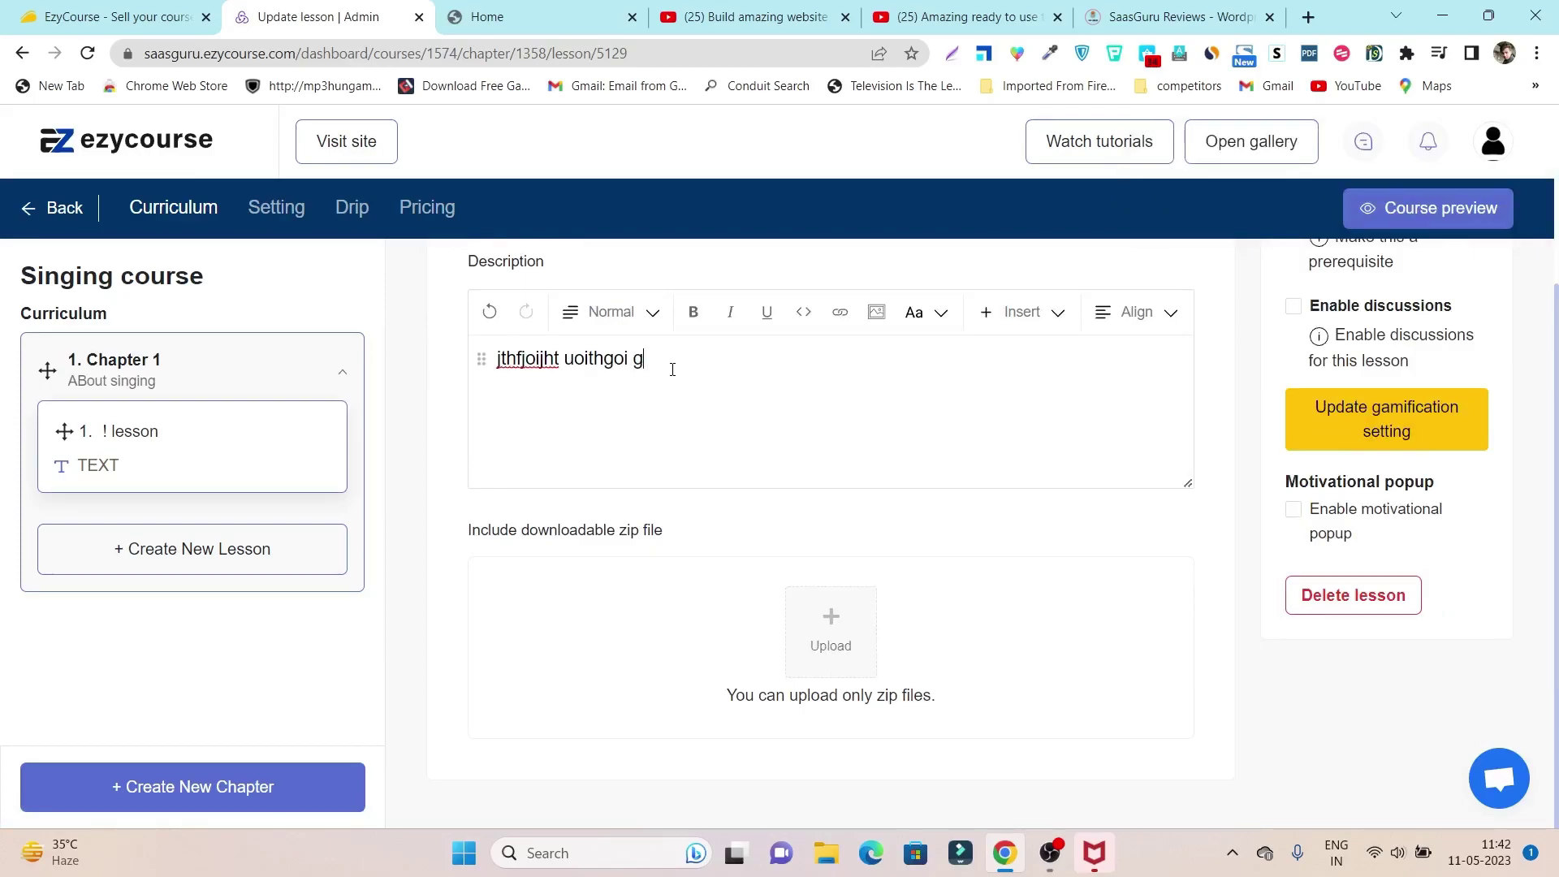
scroll(1366, 590, "up", 3)
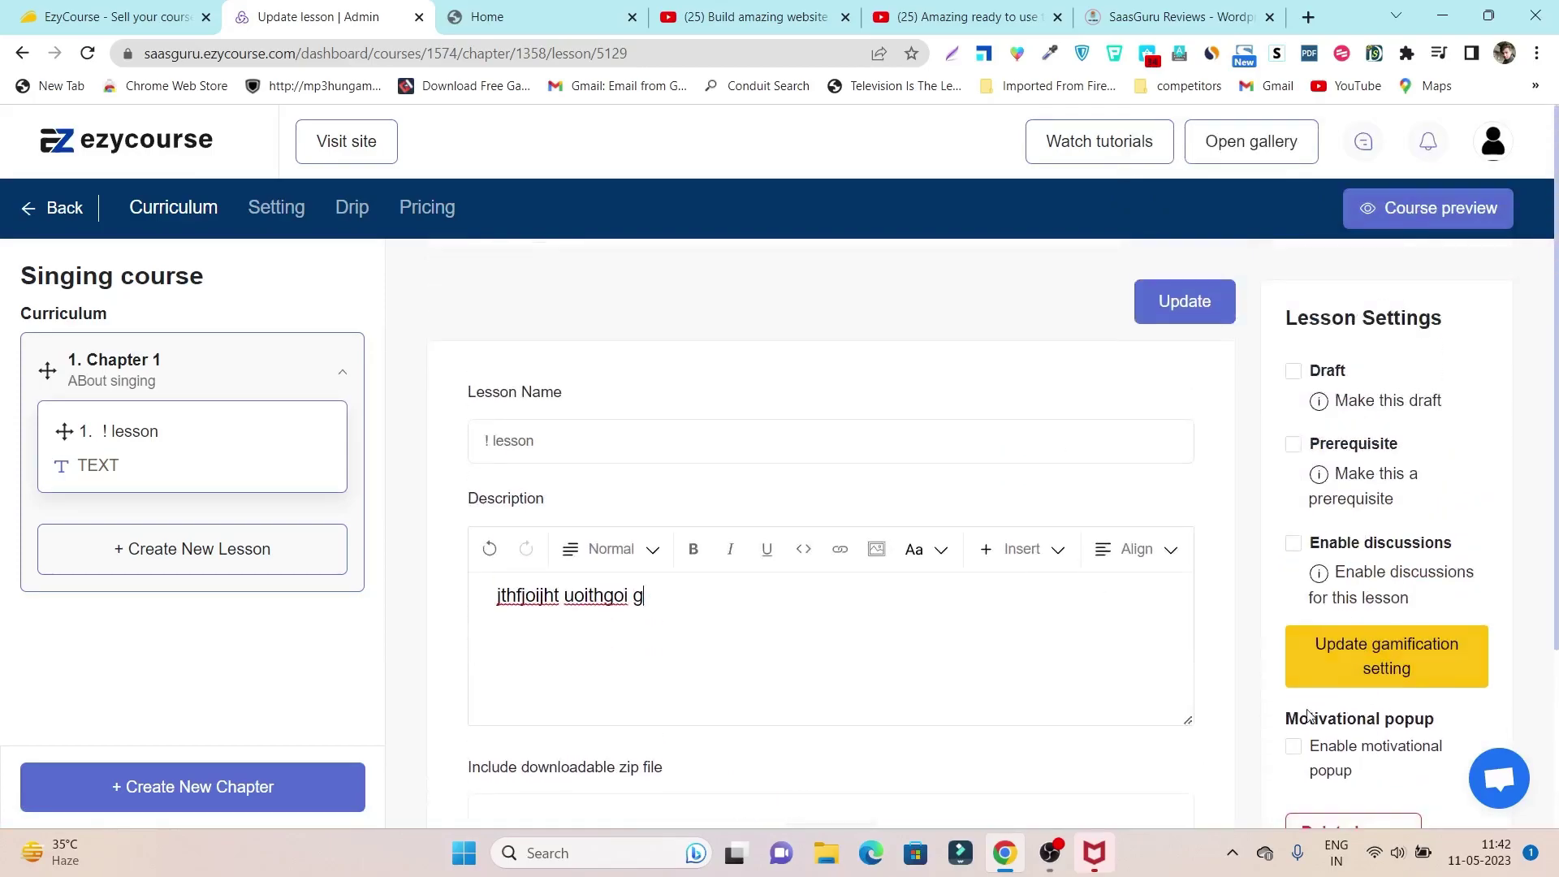
- Enable the lesson's motivational popup, update it, and open the course preview
left_click(1304, 756)
scroll(792, 686, "down", 3)
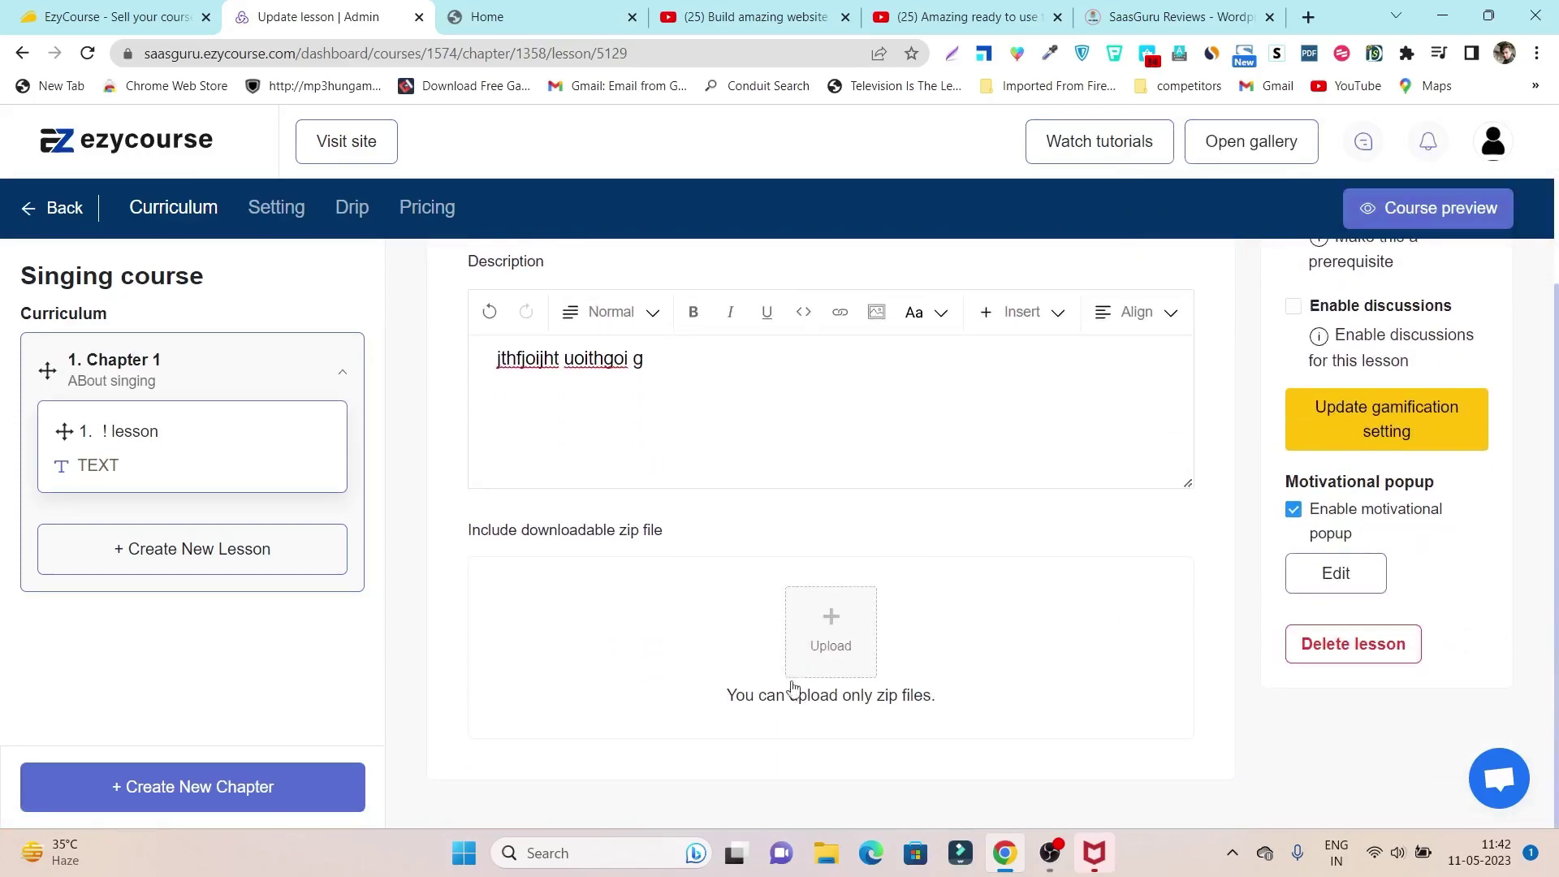
scroll(792, 686, "up", 3)
left_click(1199, 312)
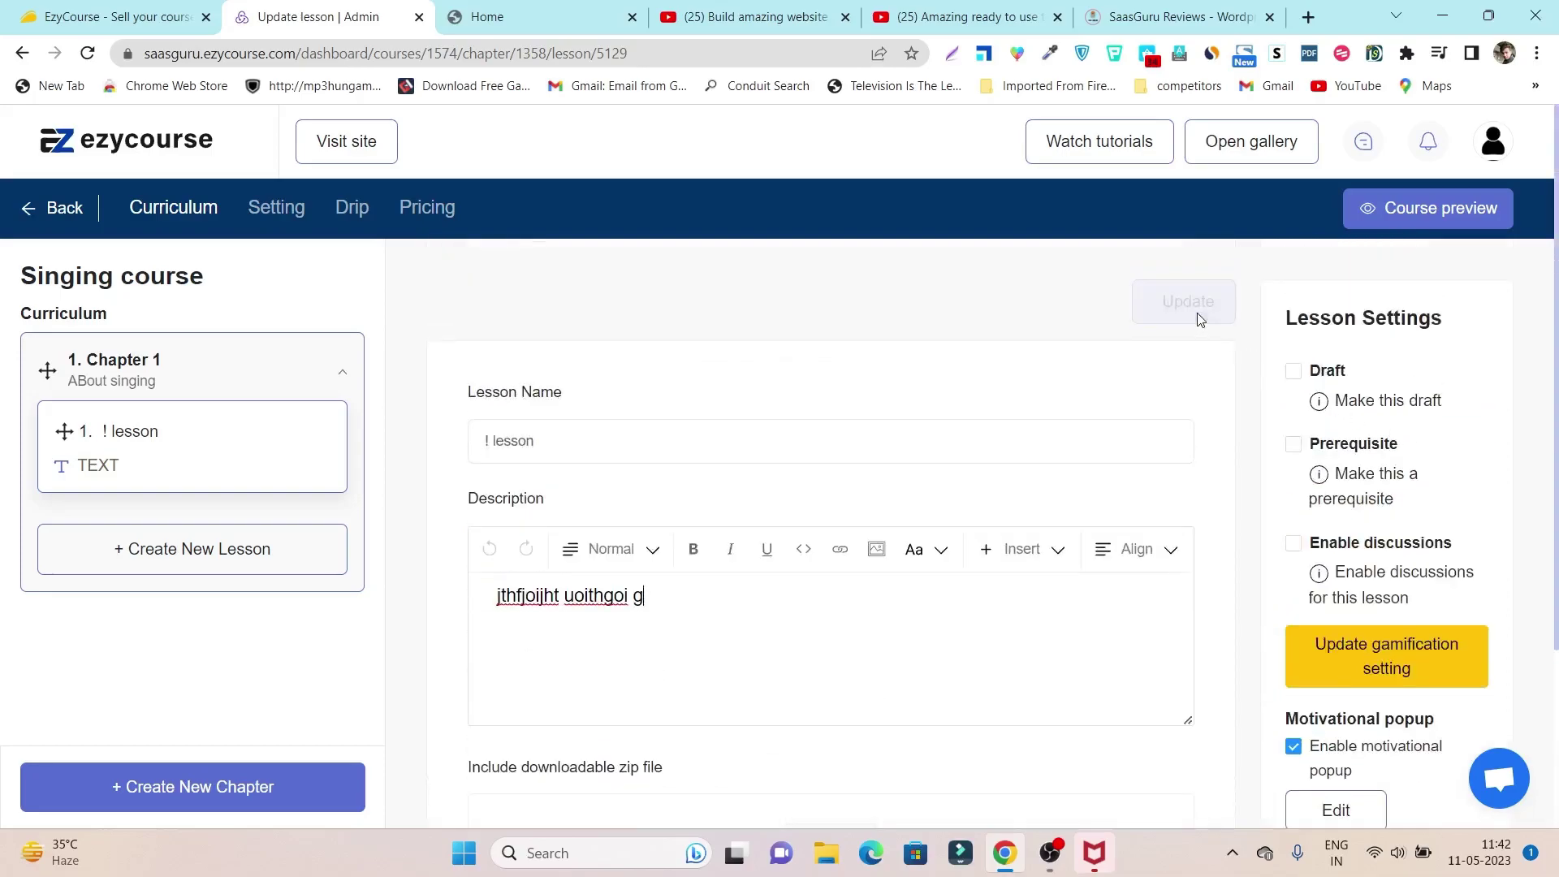
left_click(1457, 205)
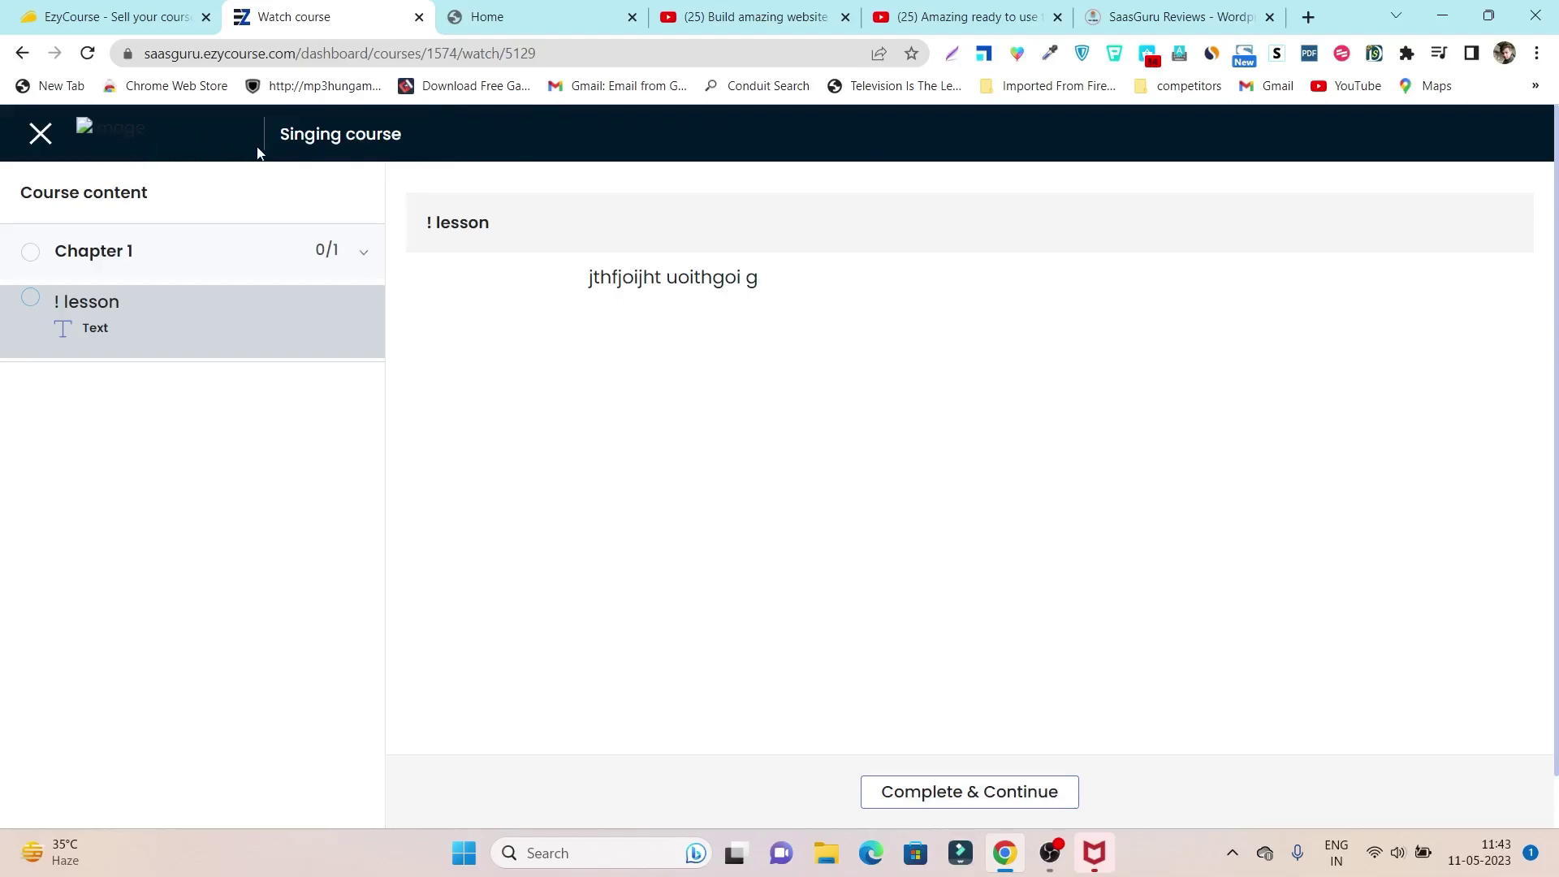
- In the course preview, mark '! lesson' complete
left_click(505, 10)
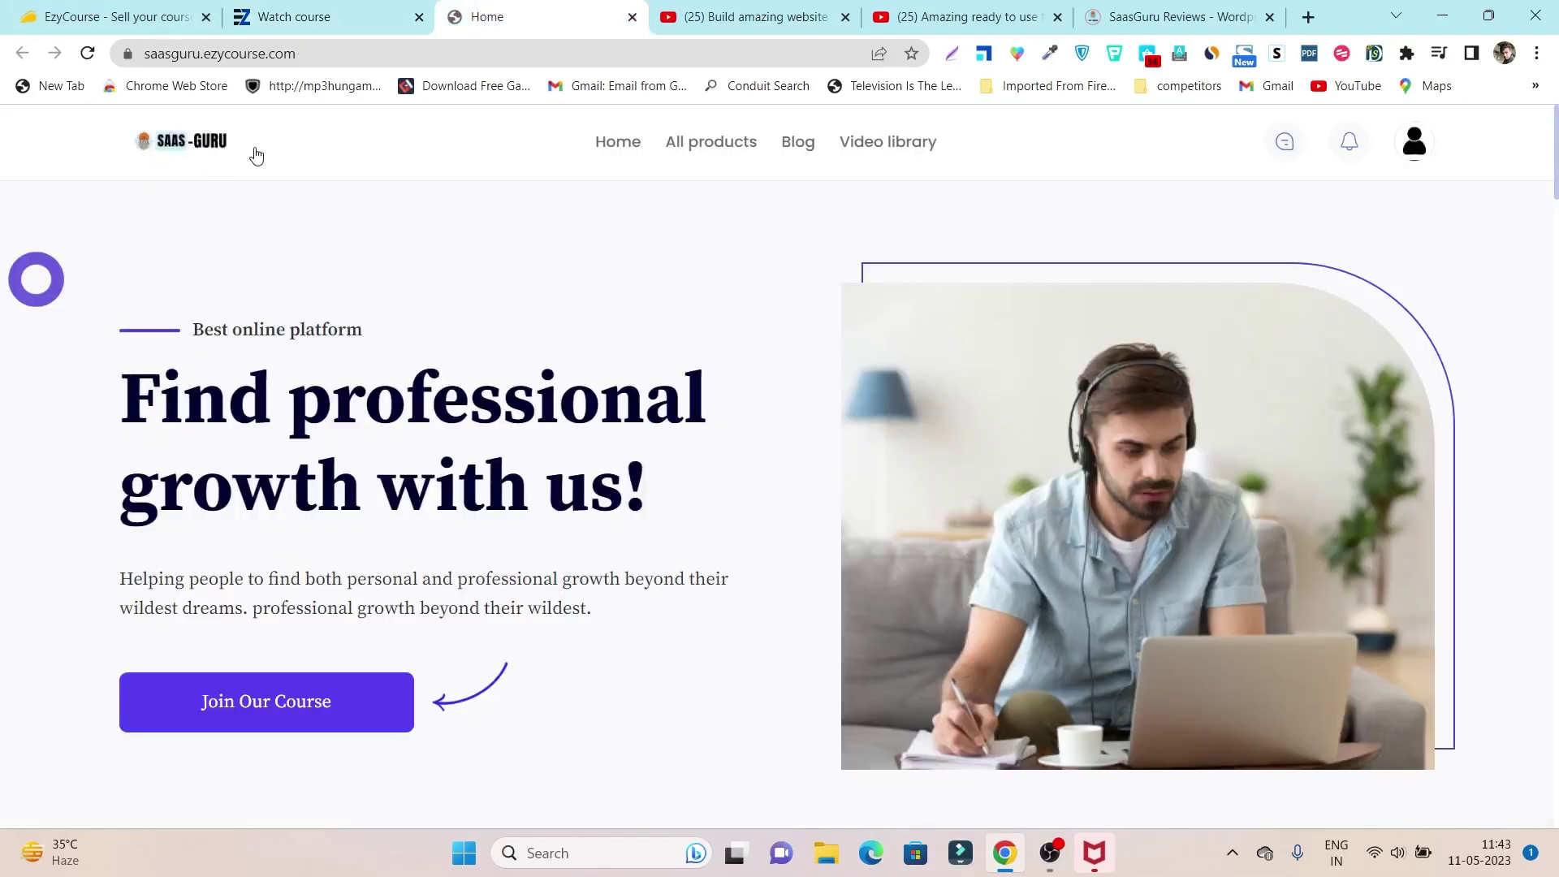
left_click(334, 12)
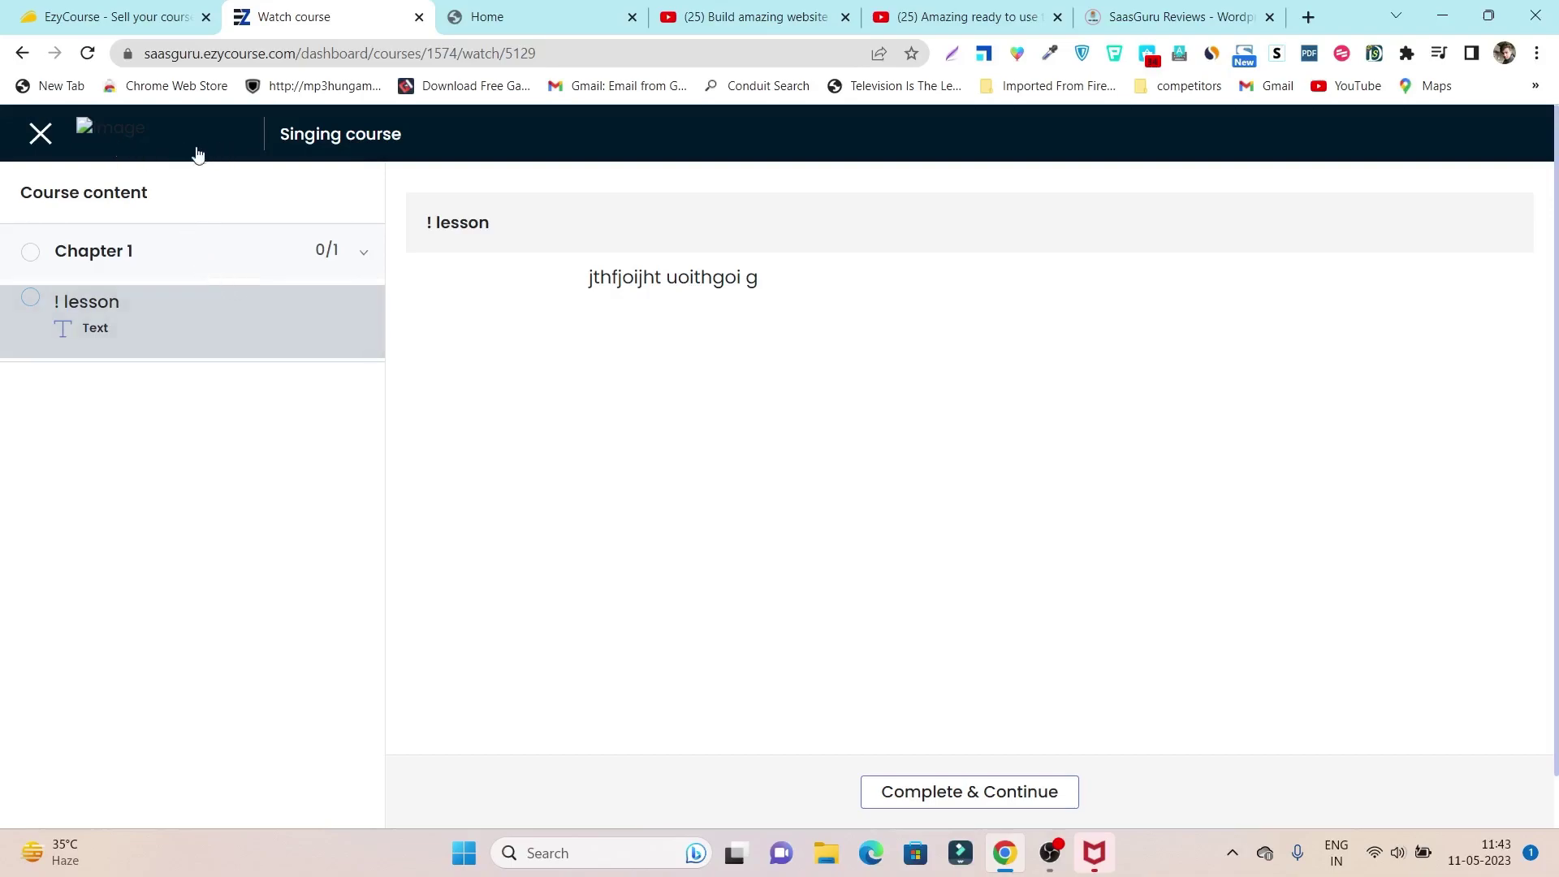
left_click(100, 253)
left_click(100, 254)
left_click(1000, 781)
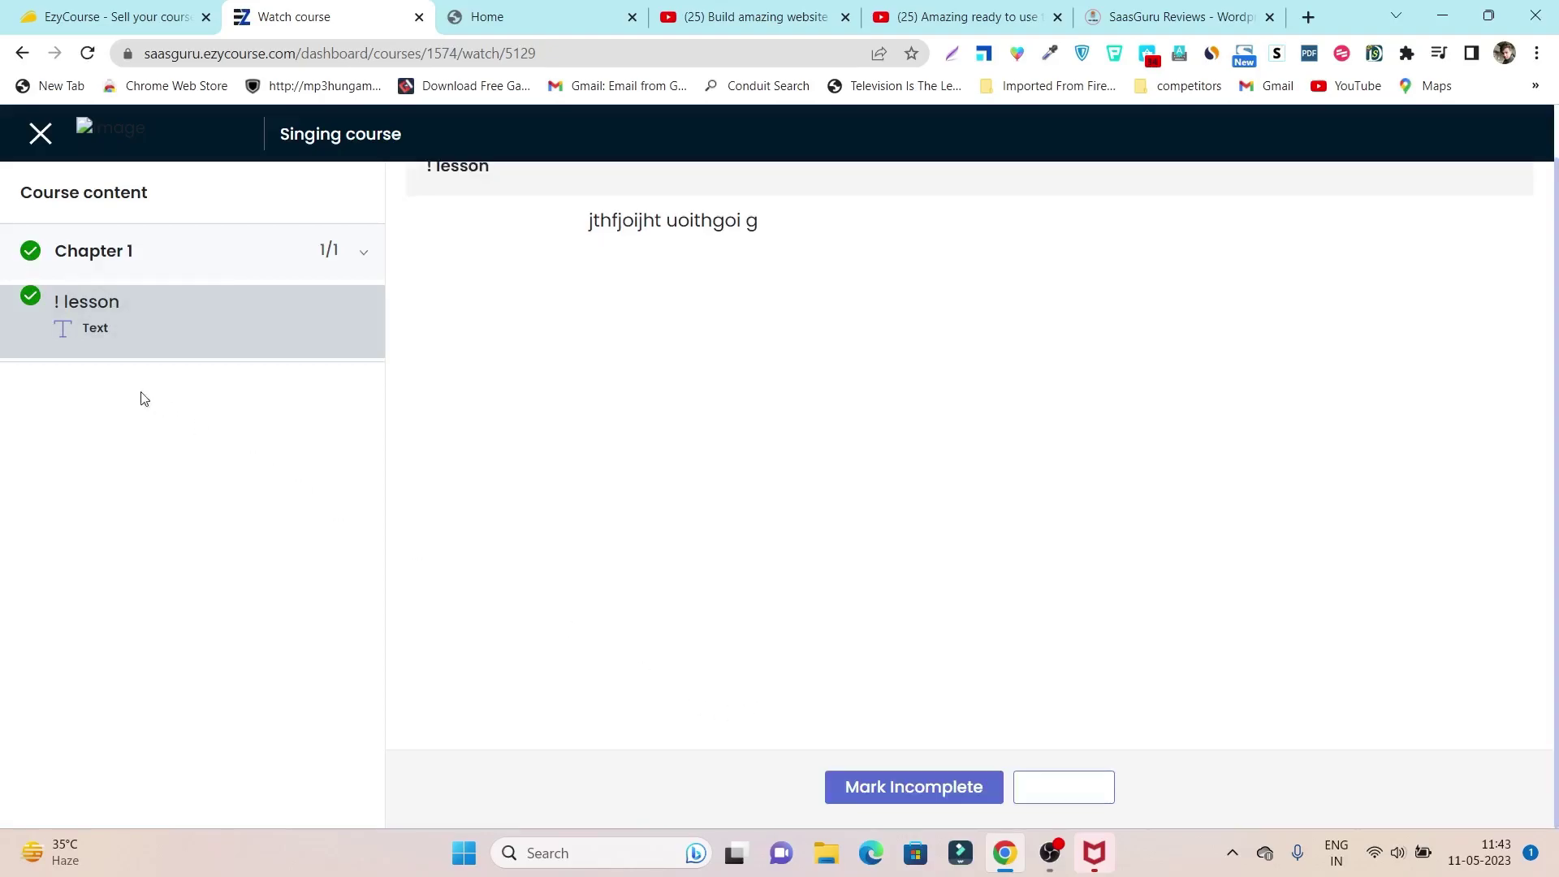
- Leave the course player and go back to the All courses list
left_click(34, 139)
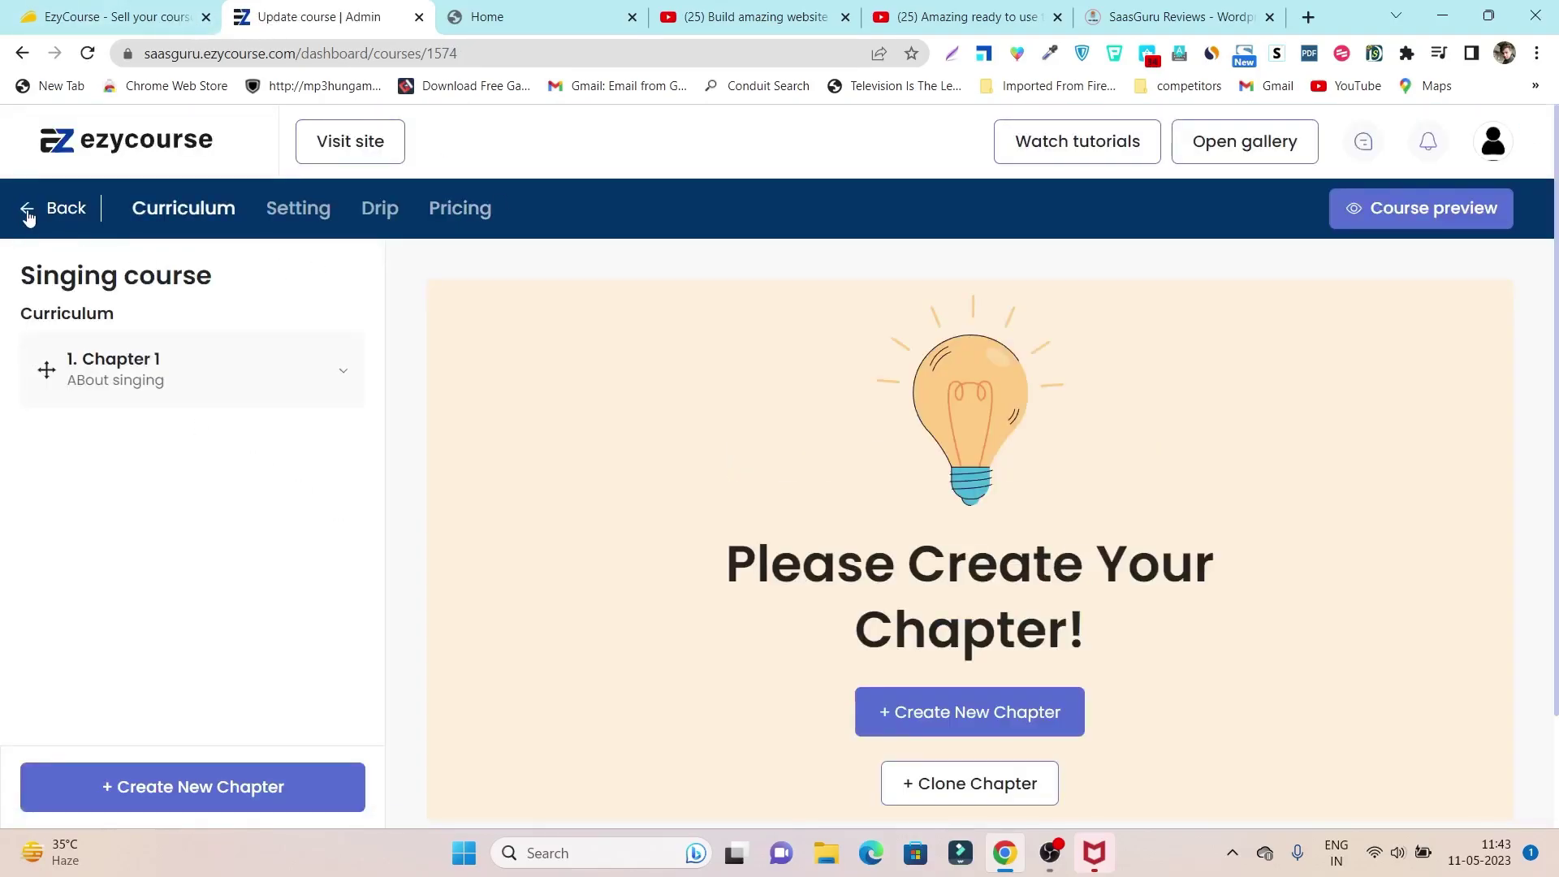
left_click(47, 208)
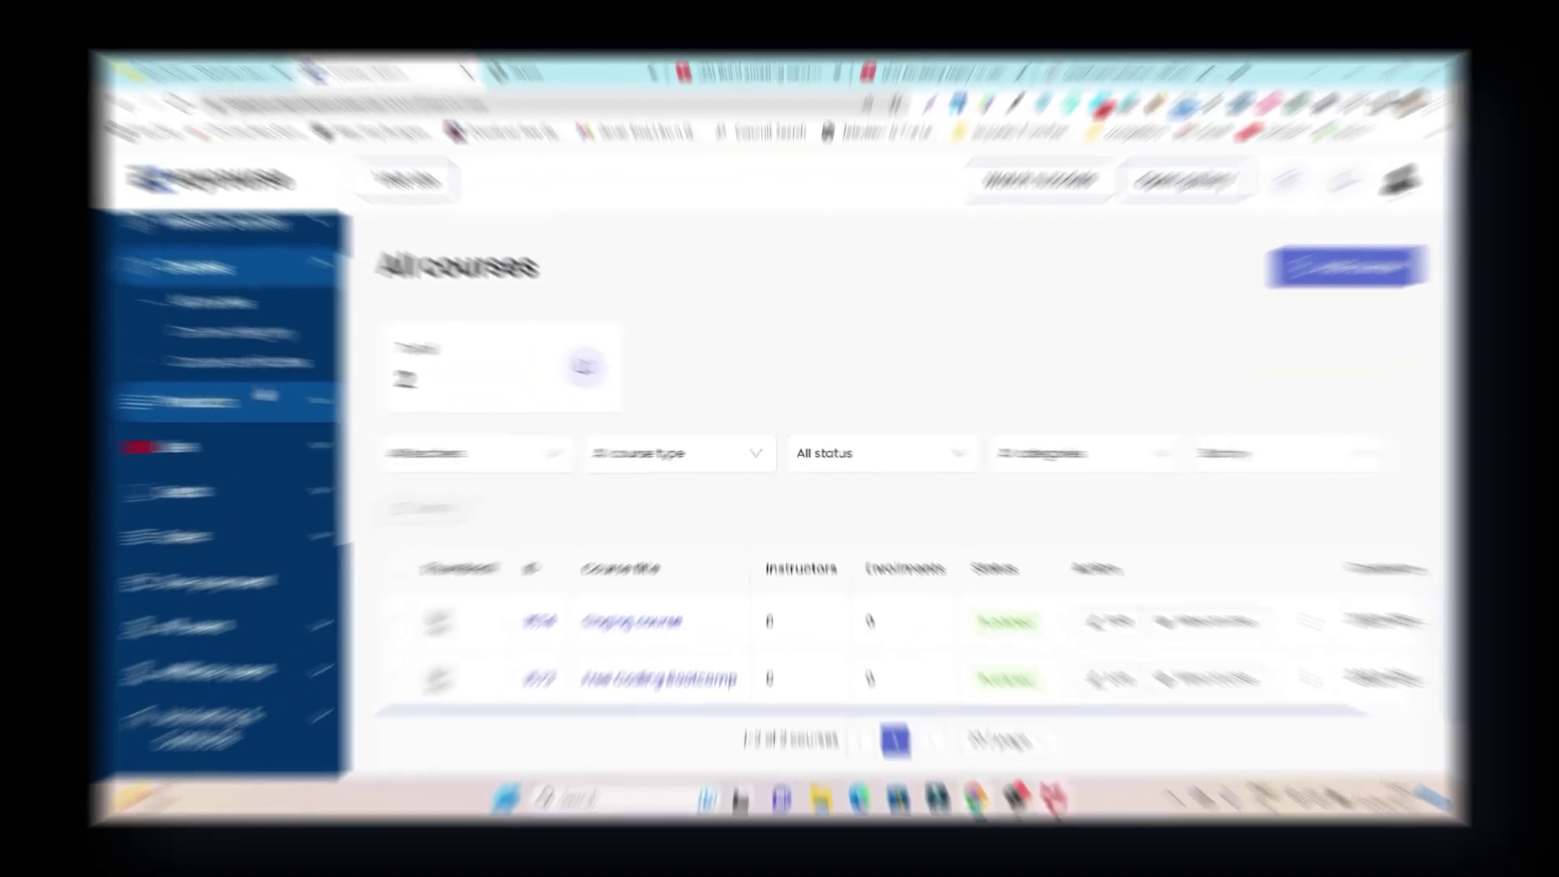
scroll(179, 381, "down", 1)
left_click(299, 401)
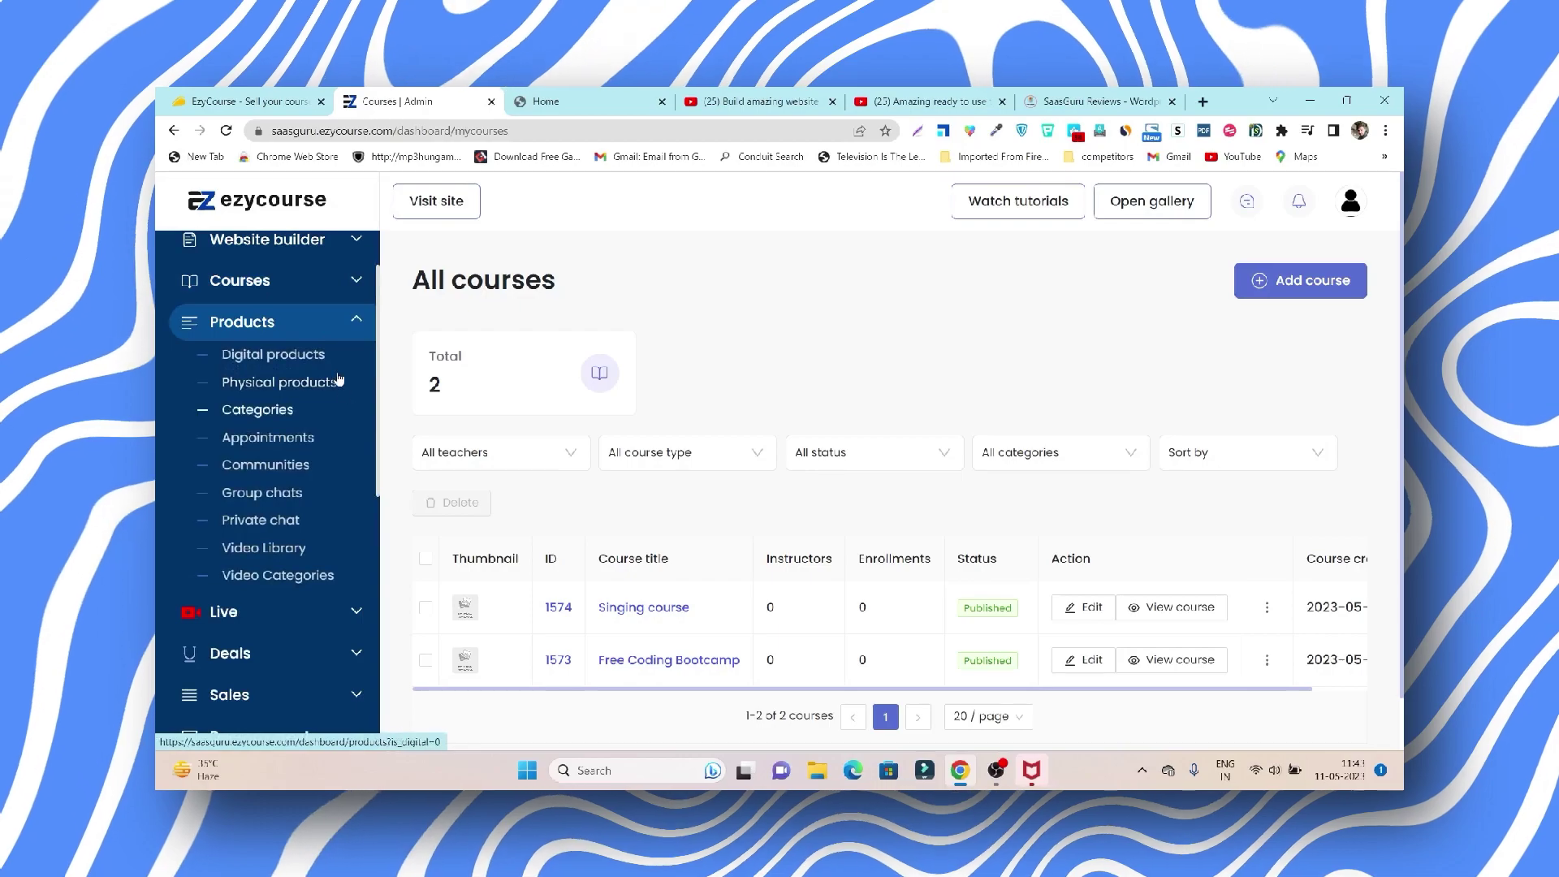
- Toggle the Courses and Products sidebar groups, then expand Live to list its options
left_click(260, 283)
left_click(275, 289)
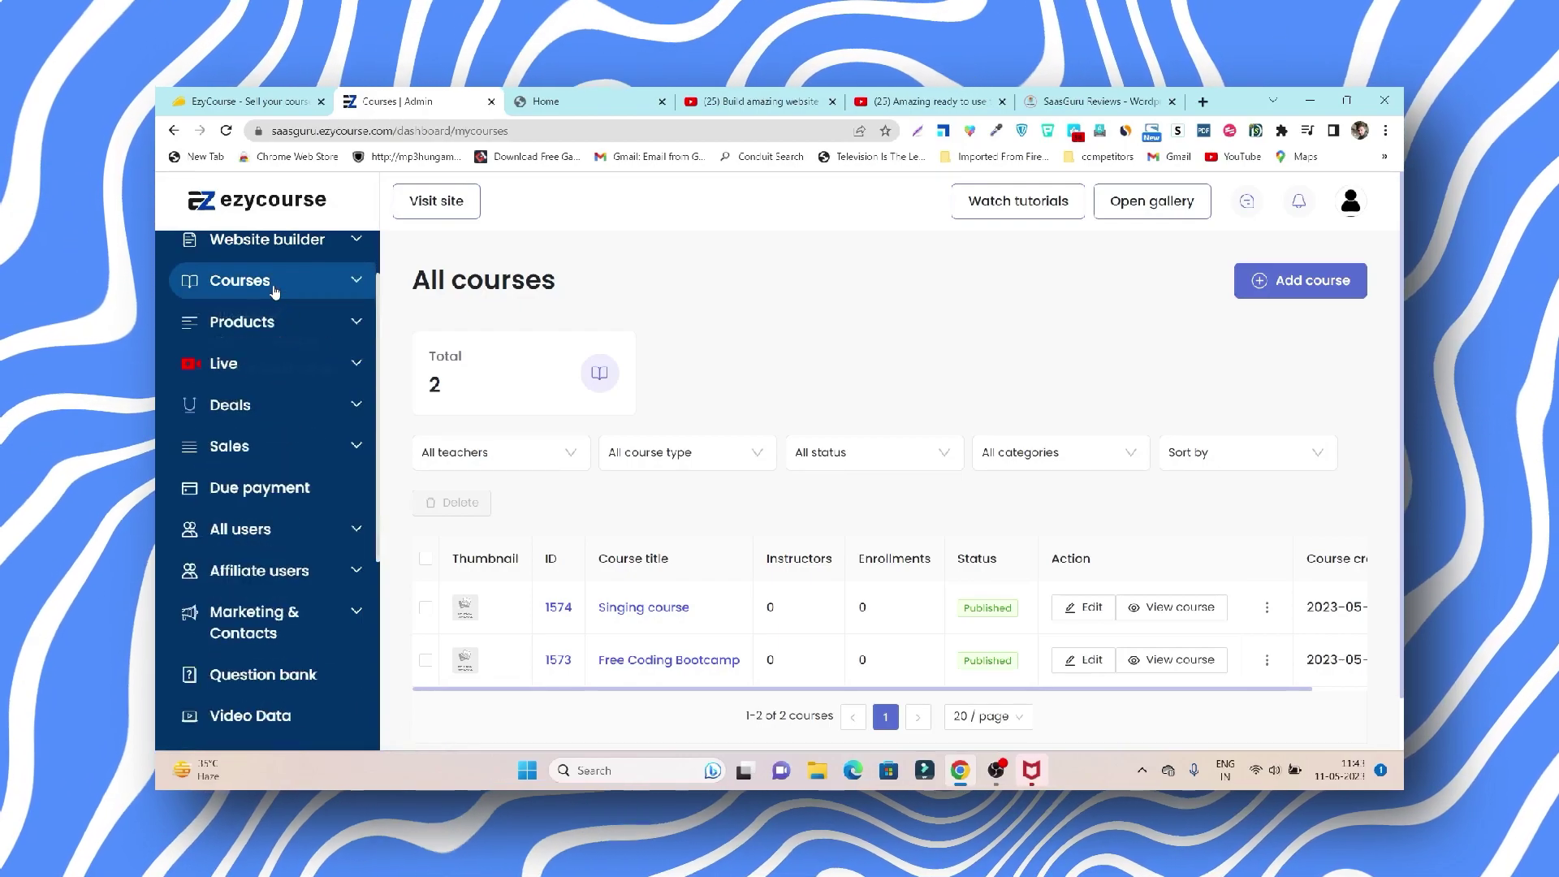
left_click(276, 301)
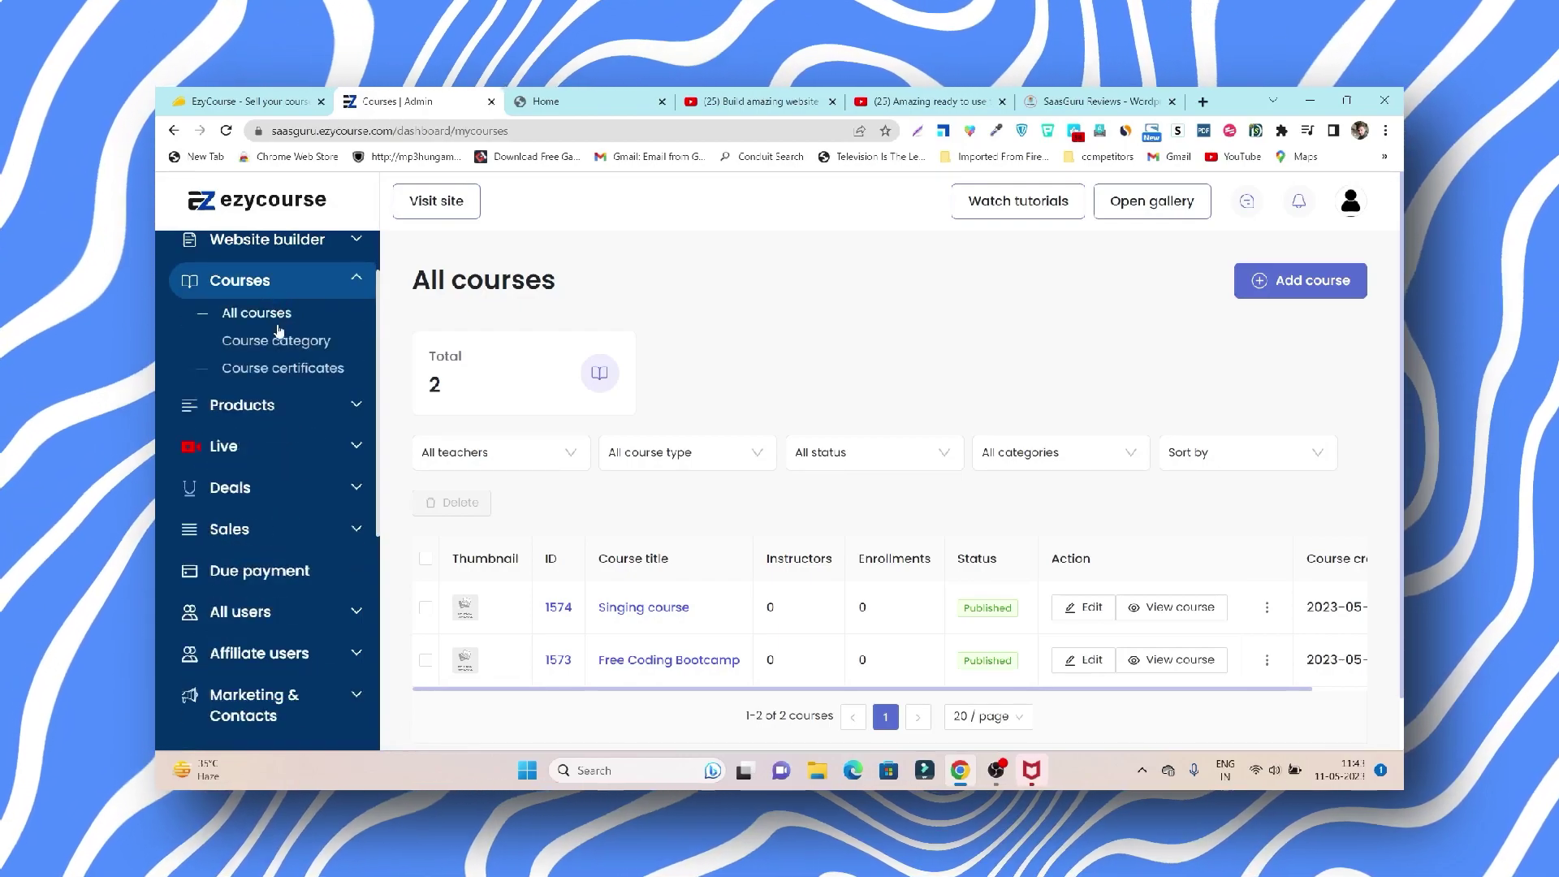
left_click(272, 404)
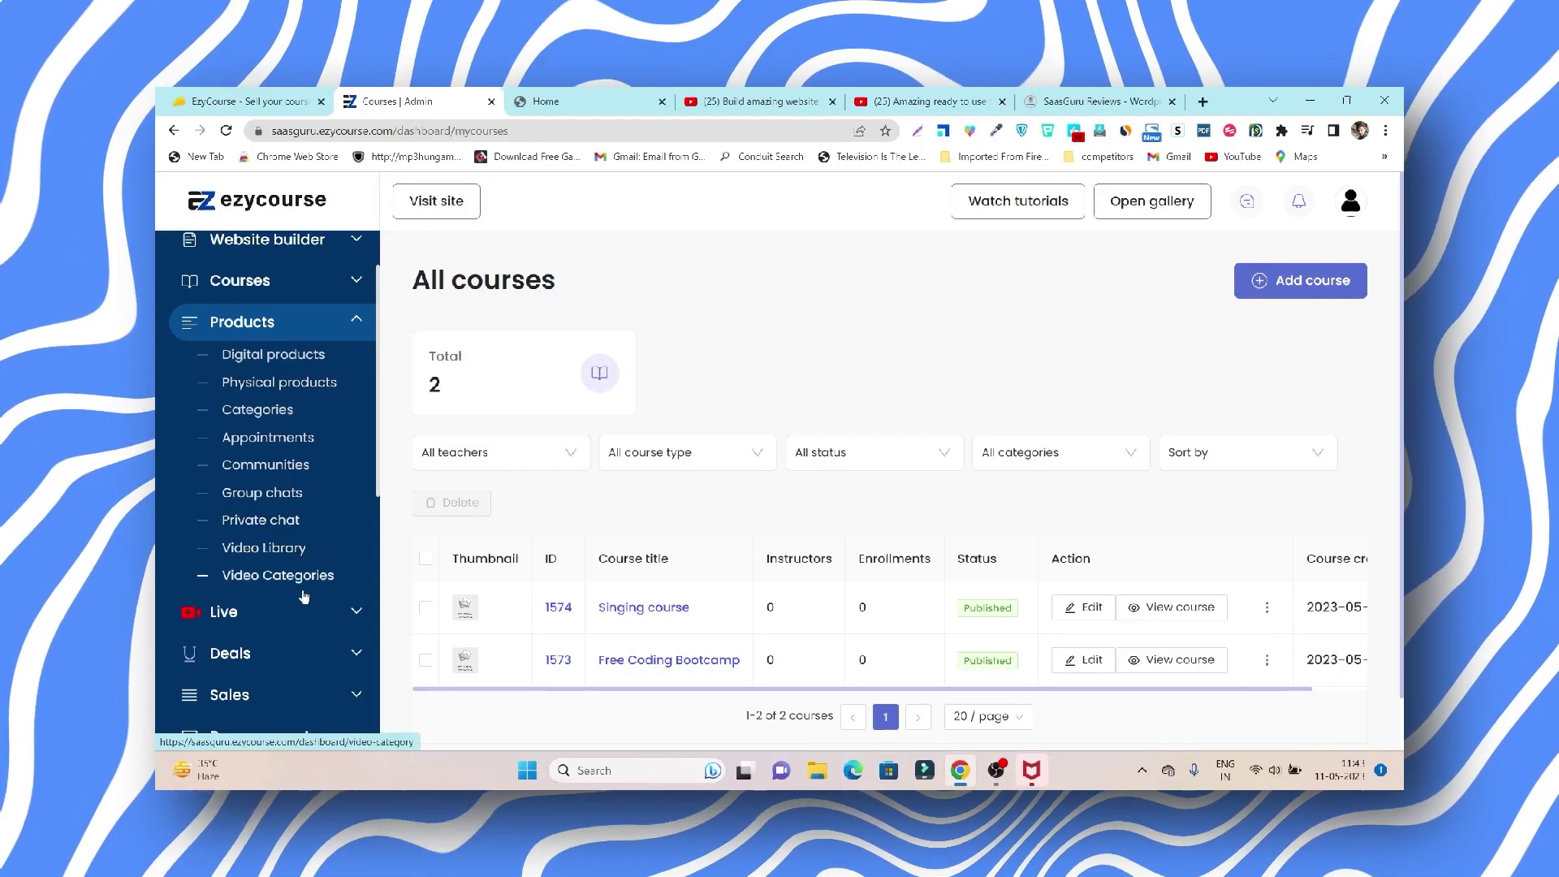
left_click(313, 330)
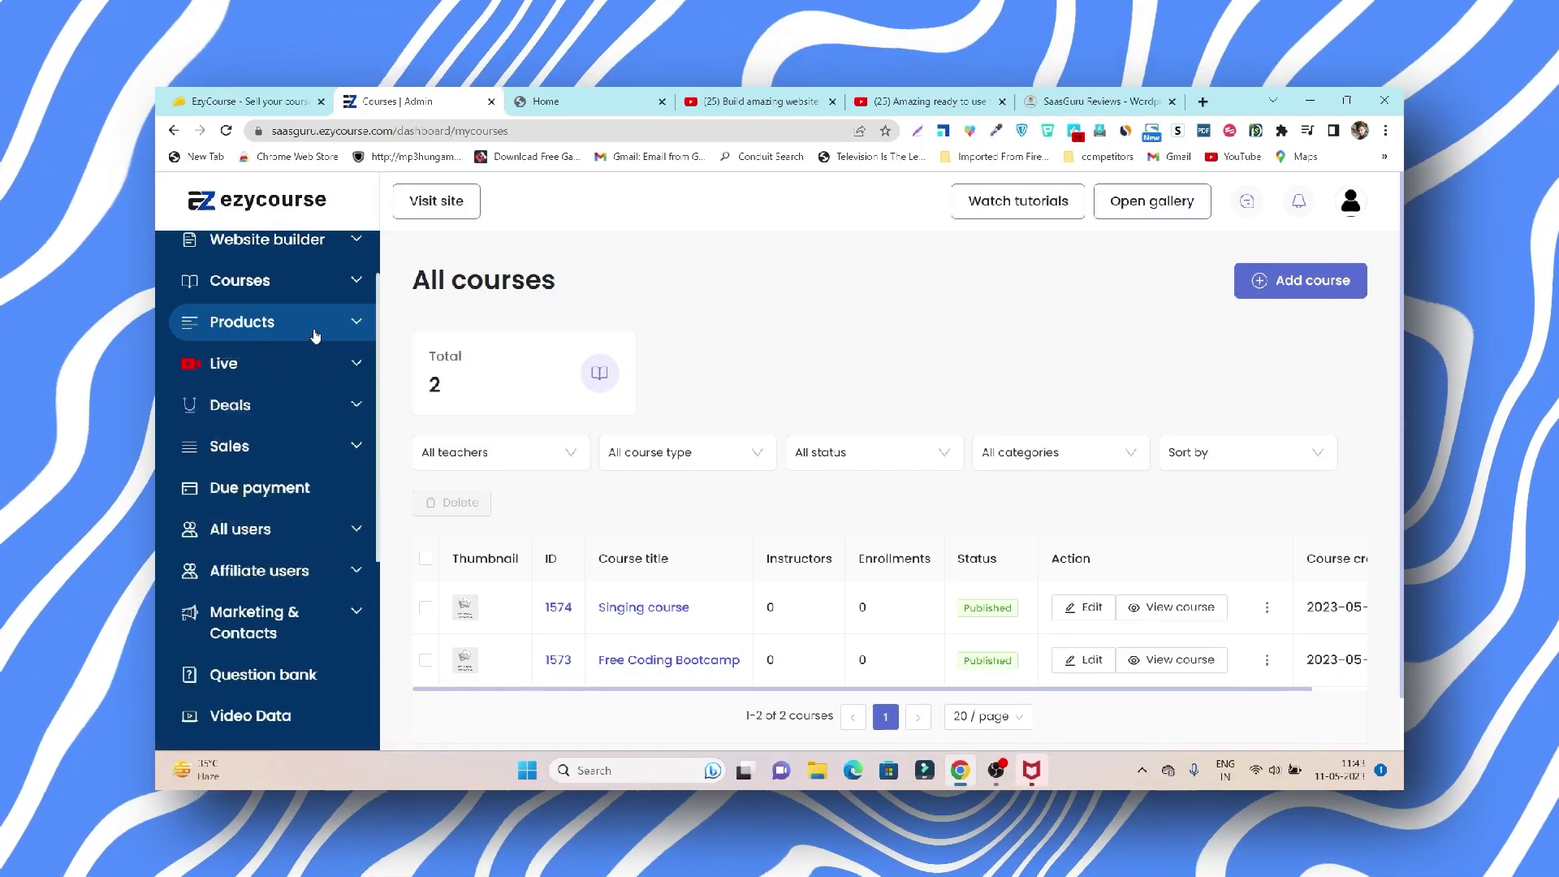
left_click(325, 362)
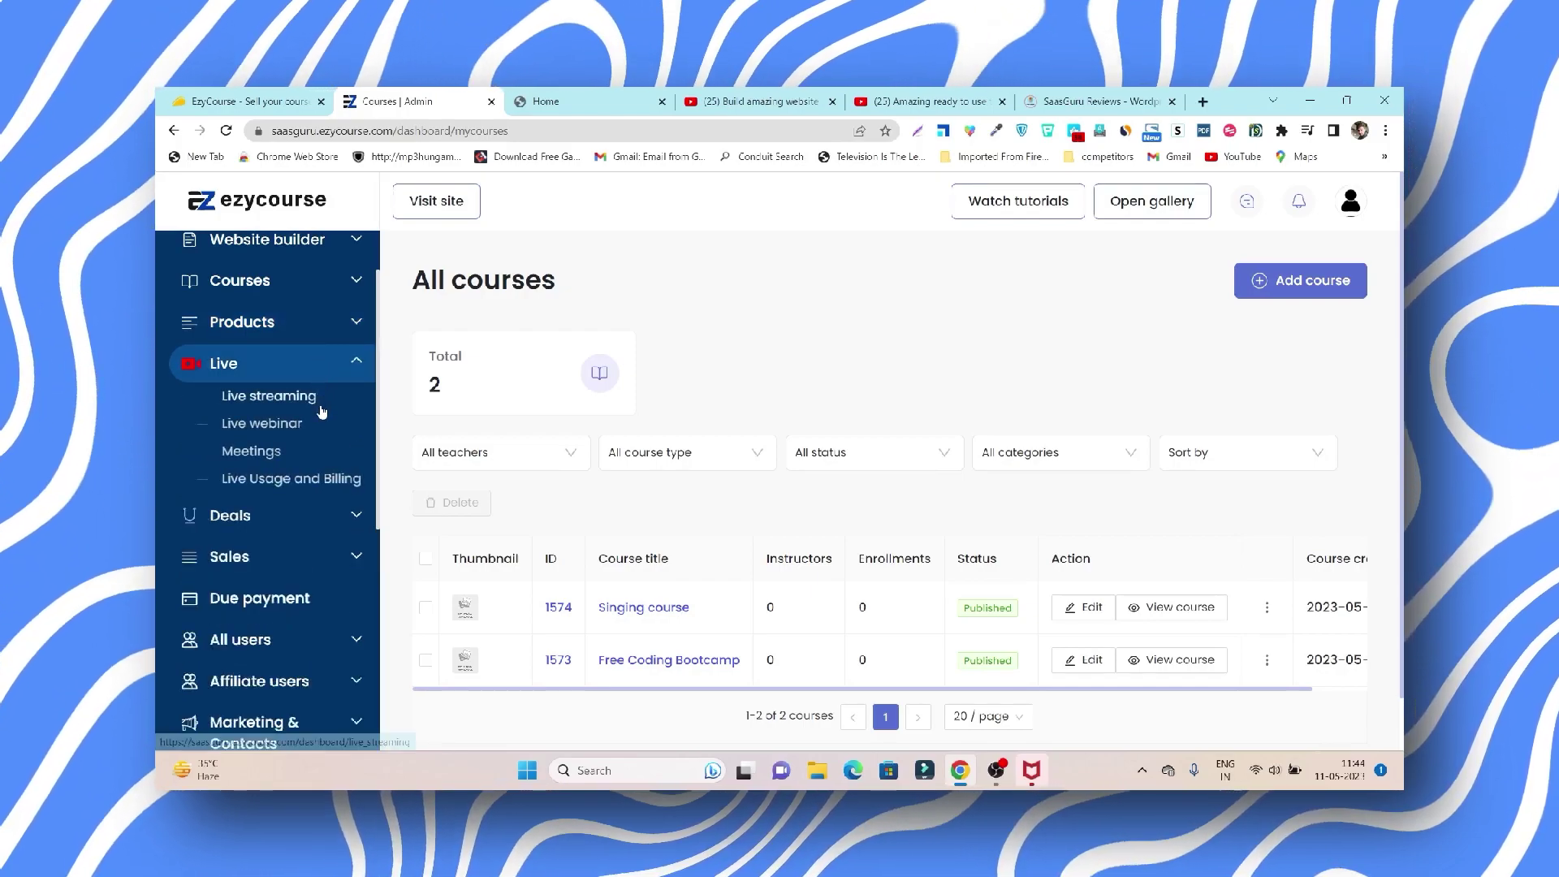
- Open the Live streaming page, then browse the Deals, Sales and All users sidebar groups
left_click(323, 392)
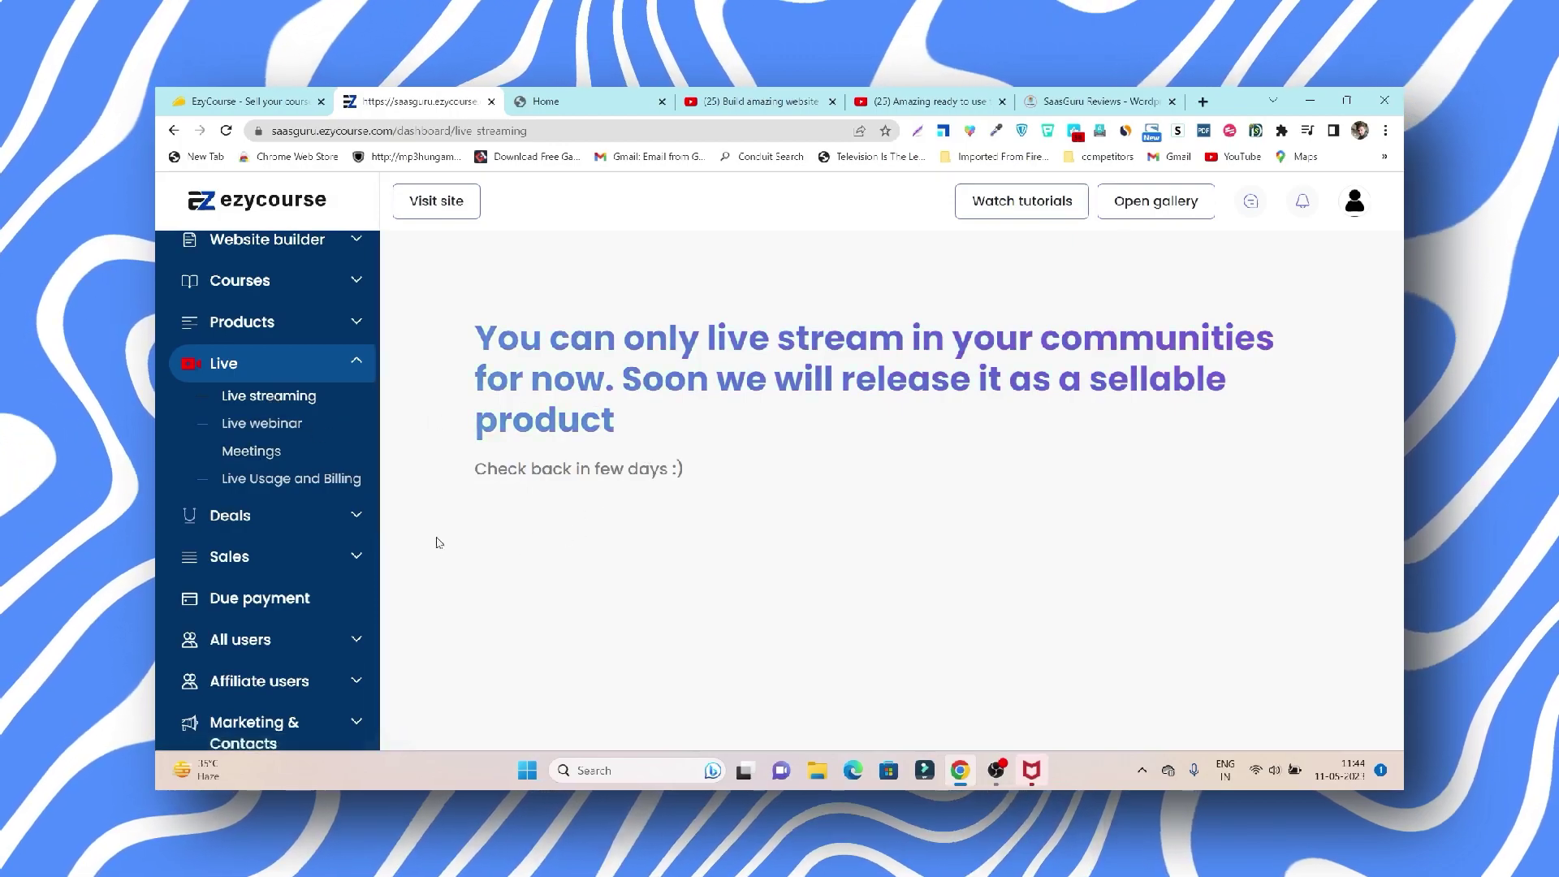
left_click(317, 380)
left_click(317, 405)
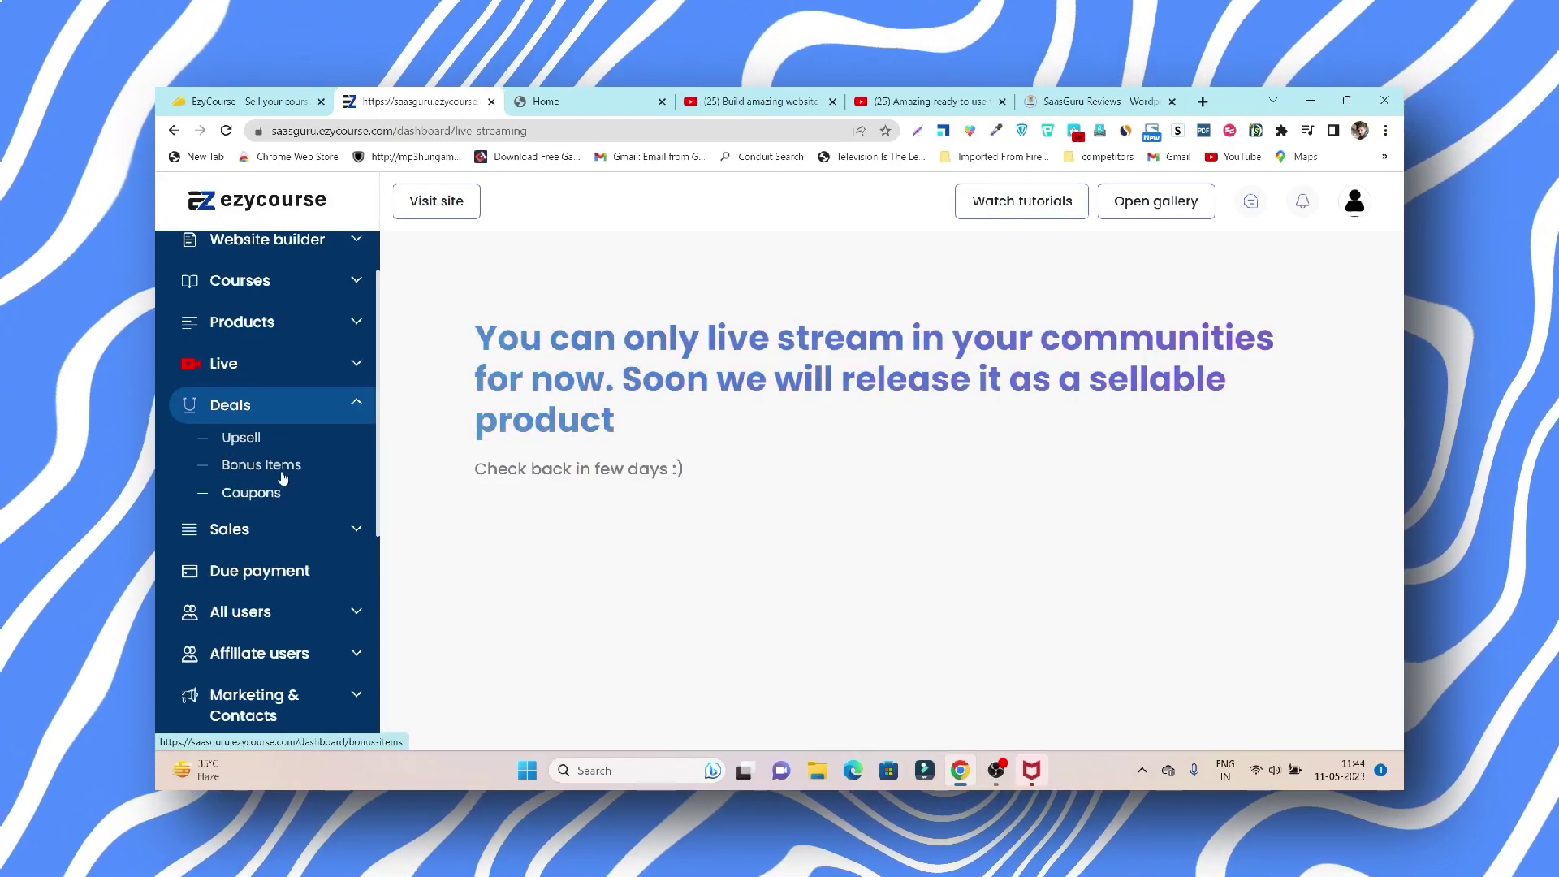
left_click(312, 407)
left_click(308, 445)
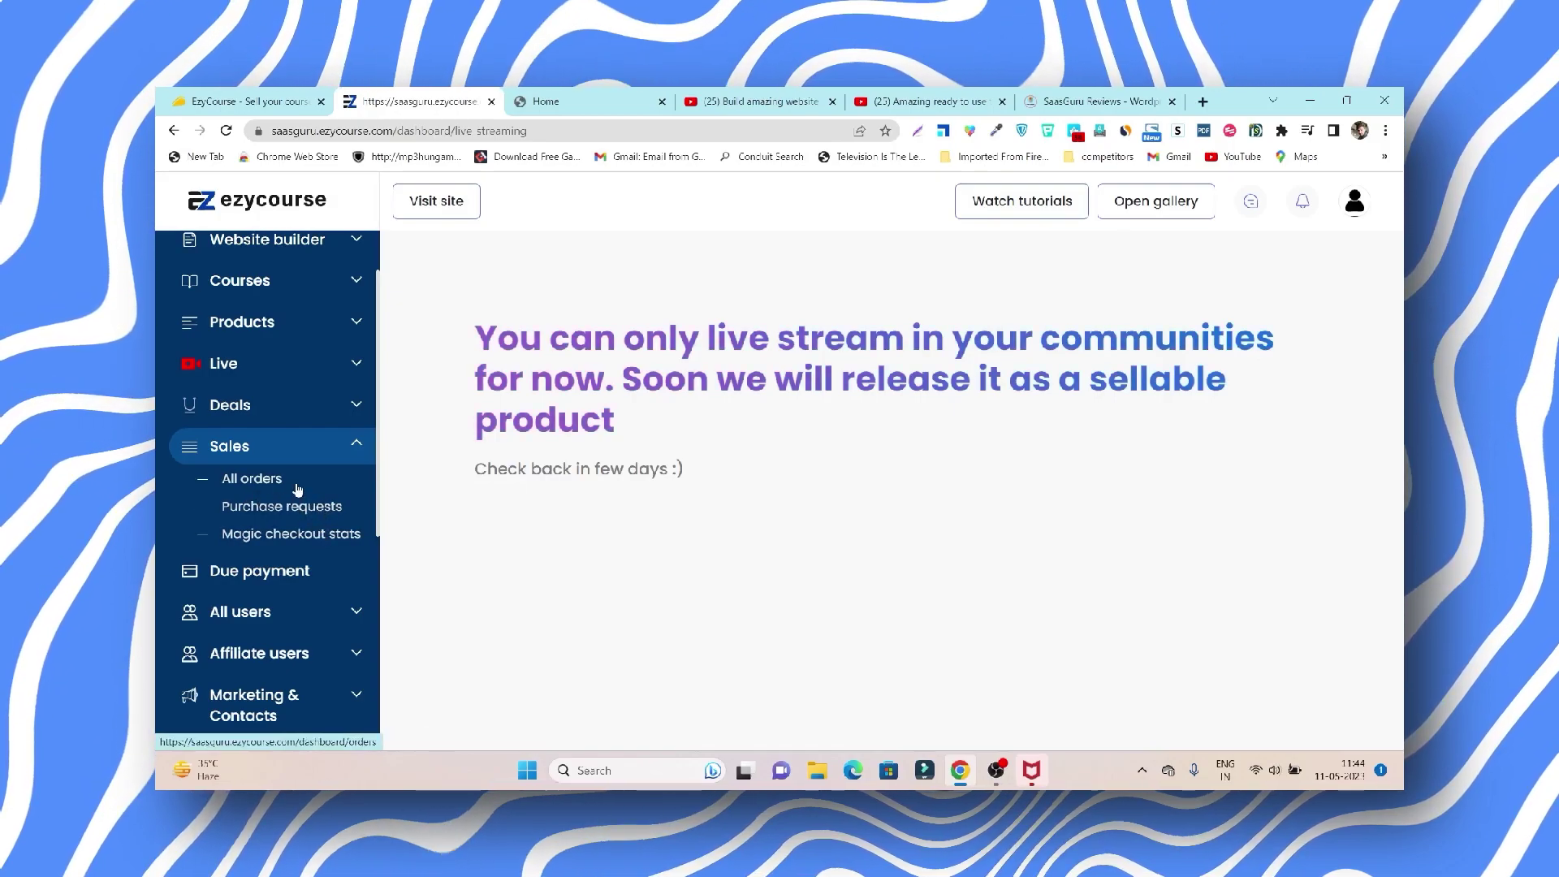
scroll(301, 495, "down", 1)
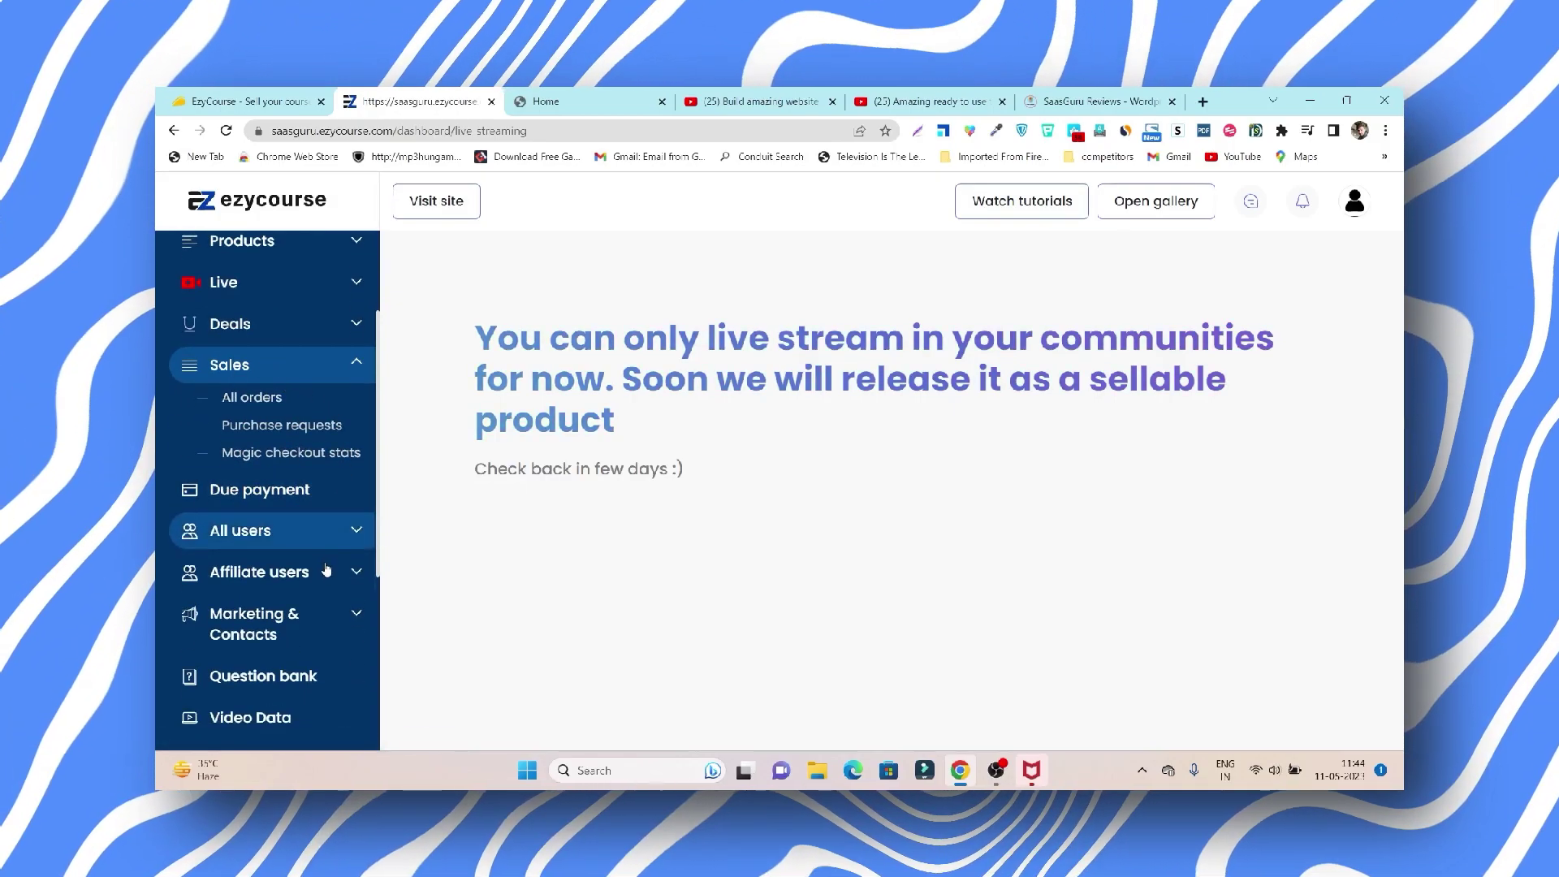
left_click(268, 533)
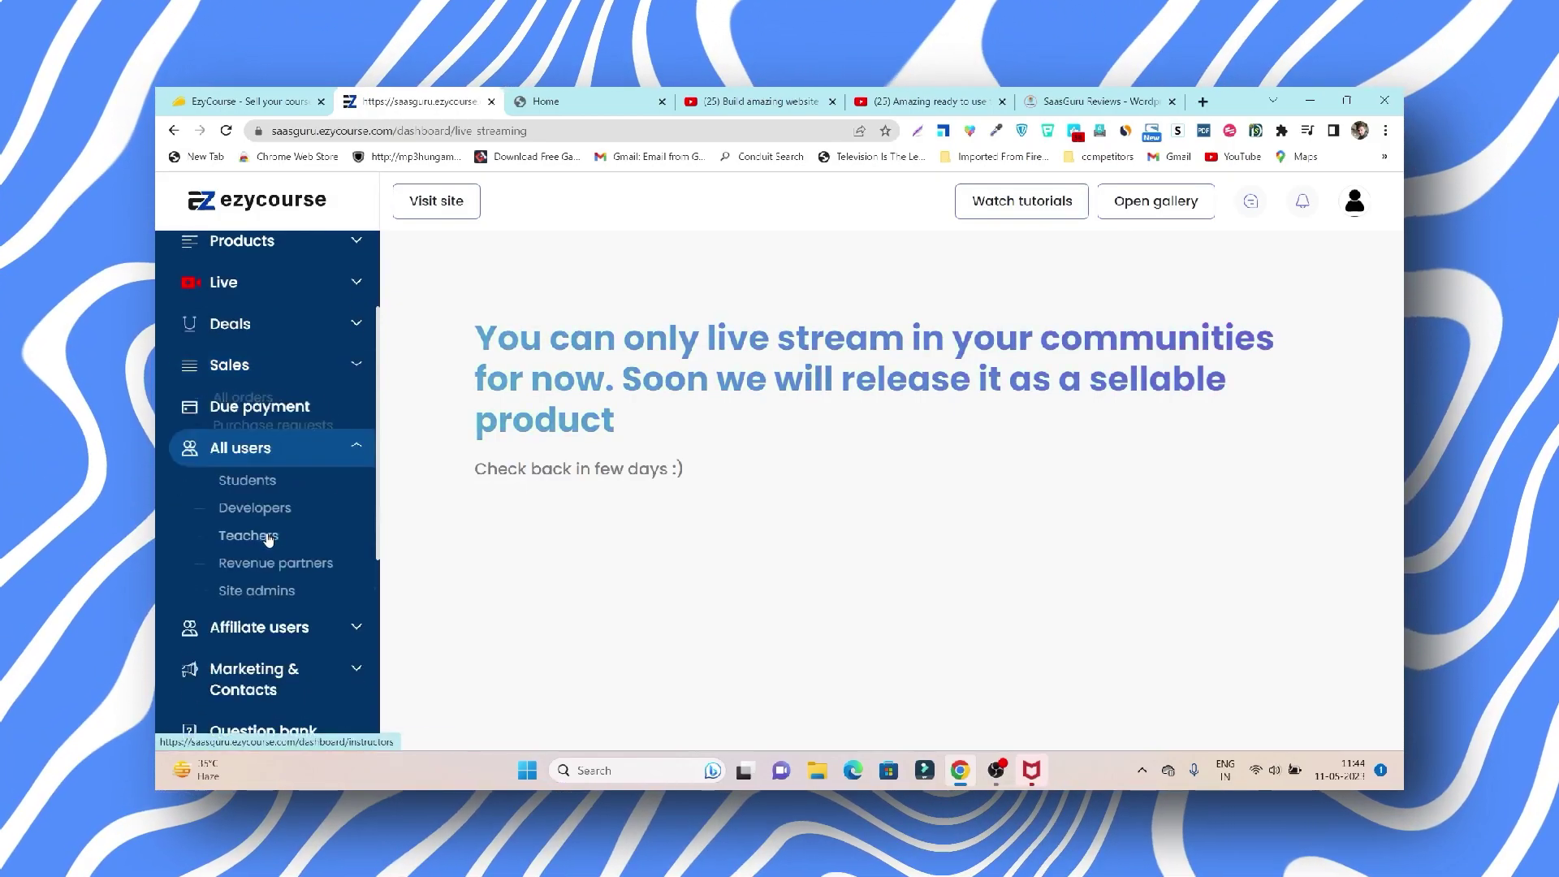
- Open the Students list and the due payments view, toggling the sidebar groups
left_click(268, 481)
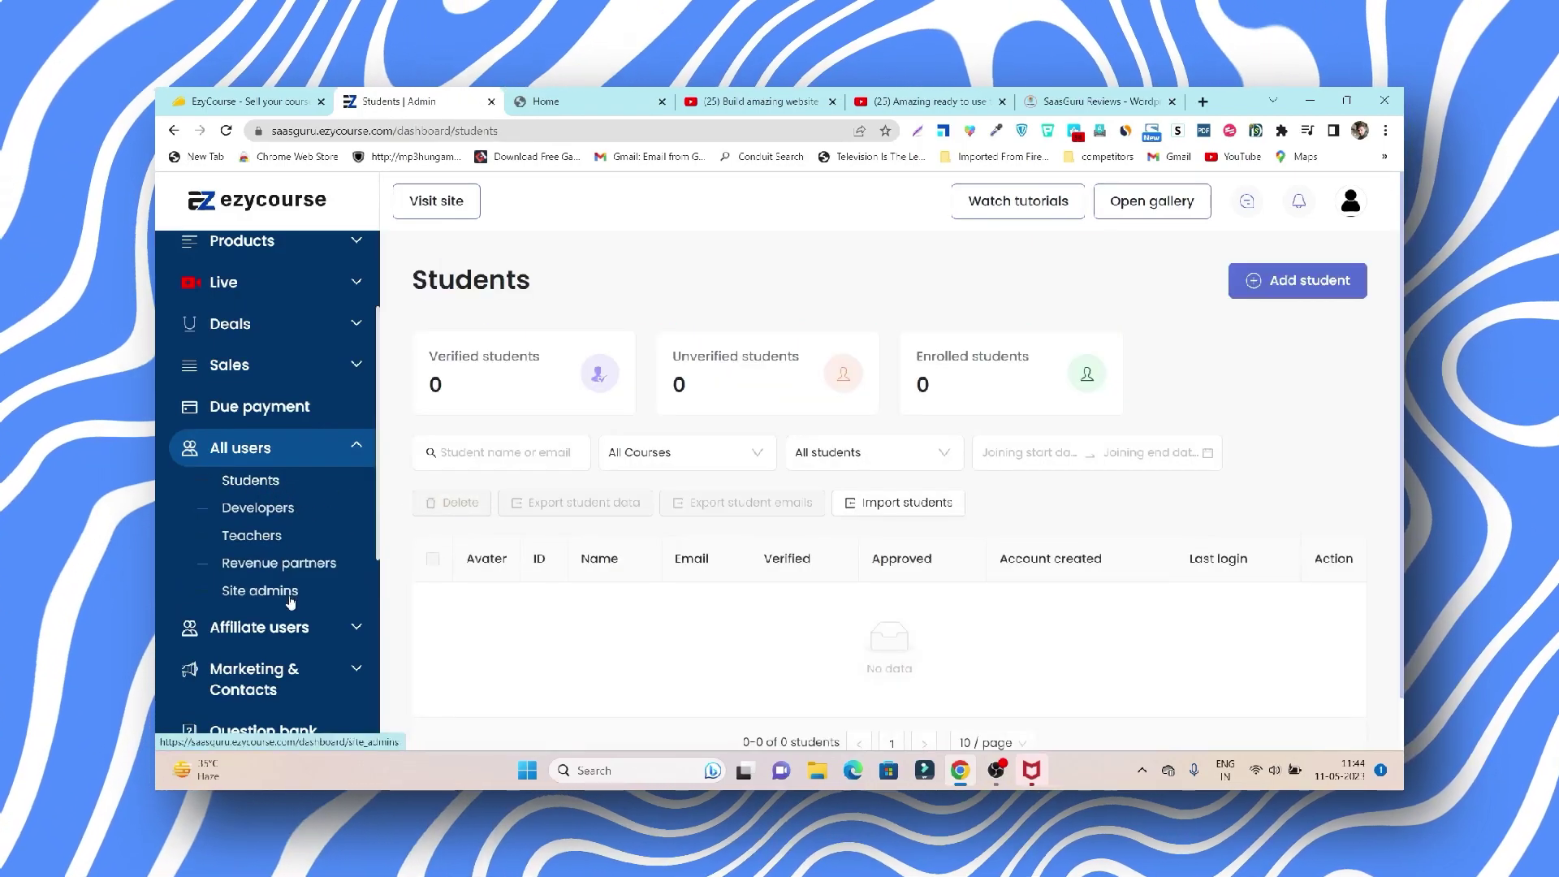
left_click(313, 460)
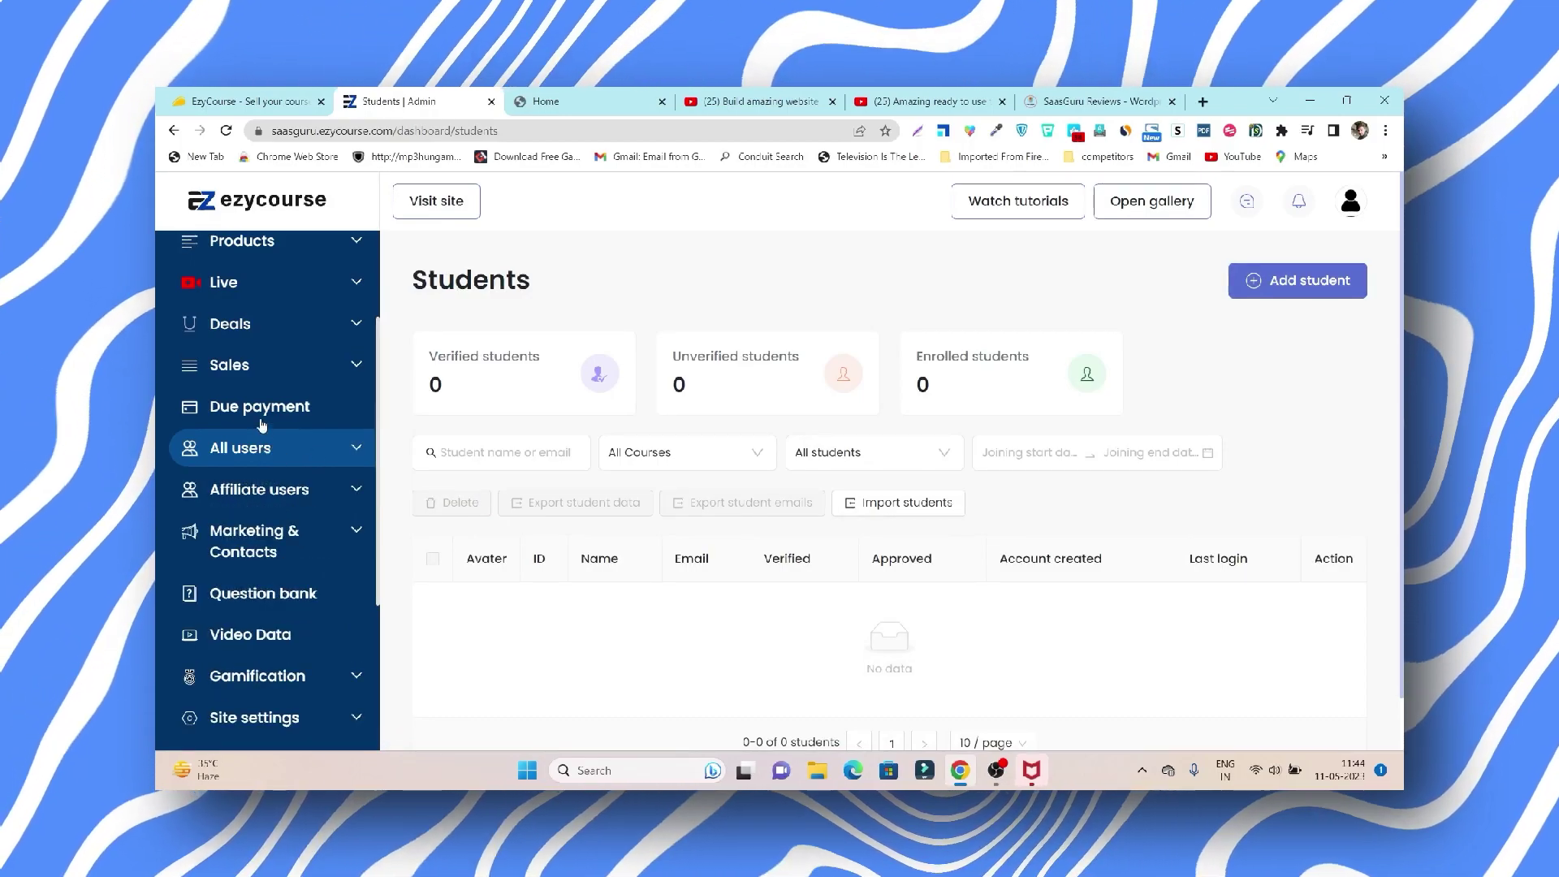
left_click(294, 367)
left_click(252, 383)
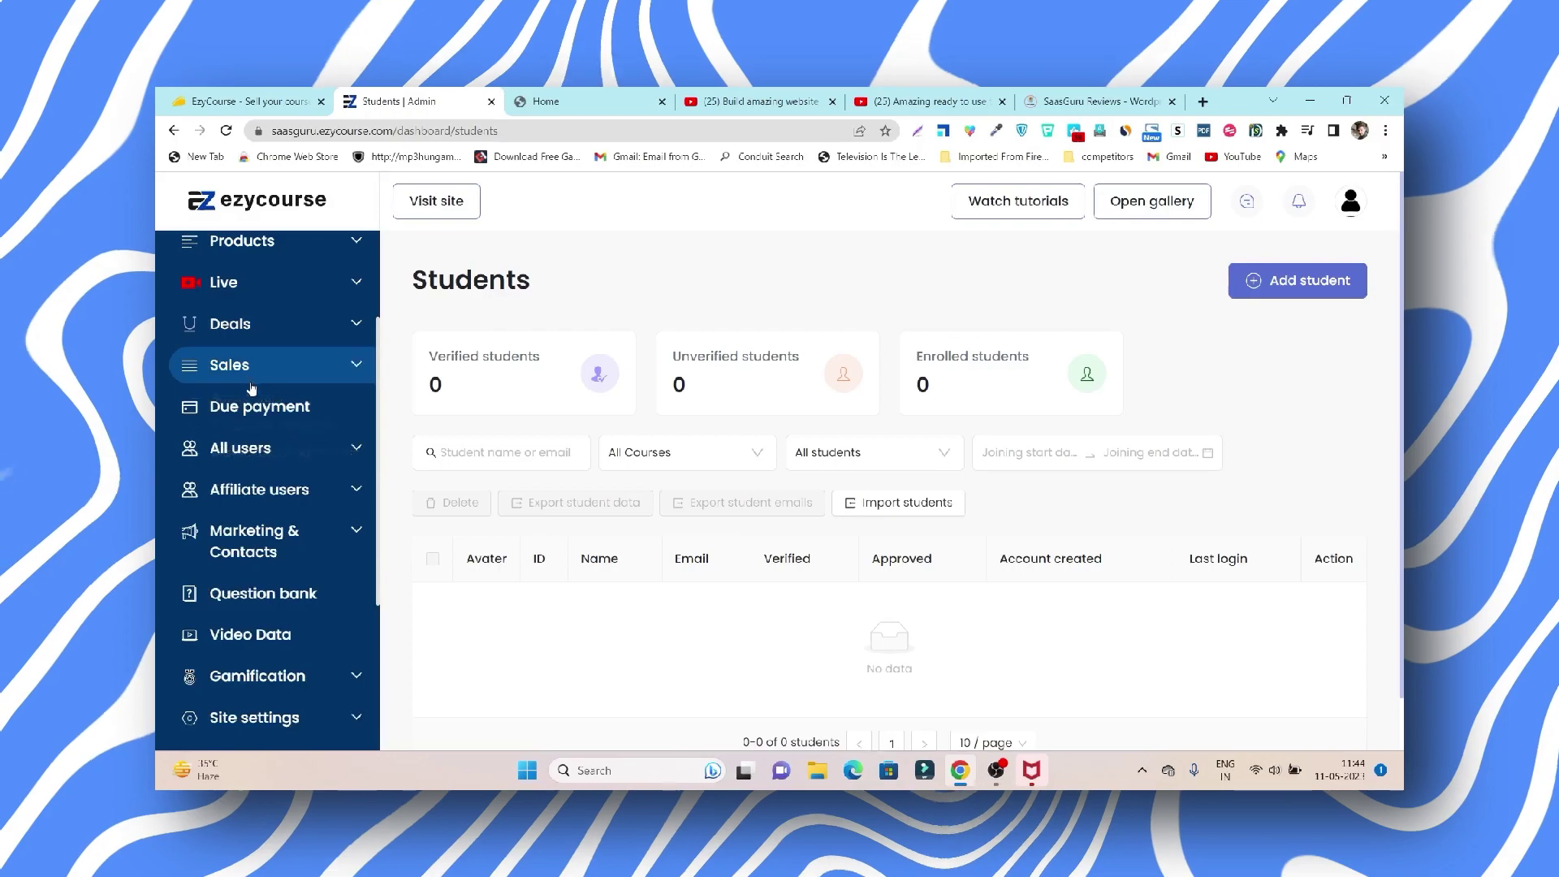
left_click(299, 449)
left_click(299, 449)
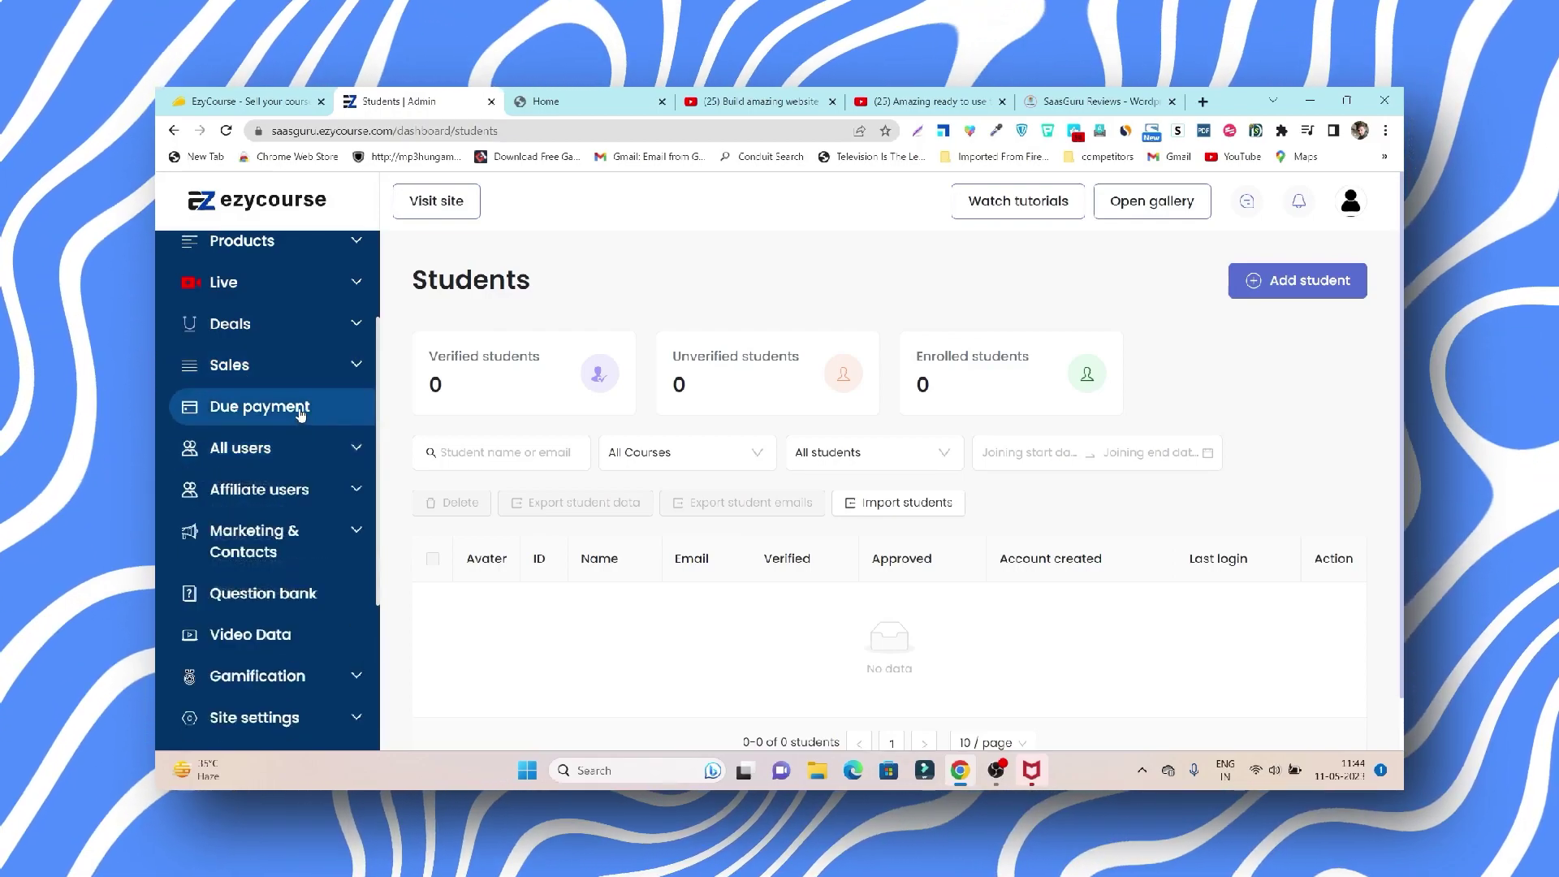
left_click(299, 416)
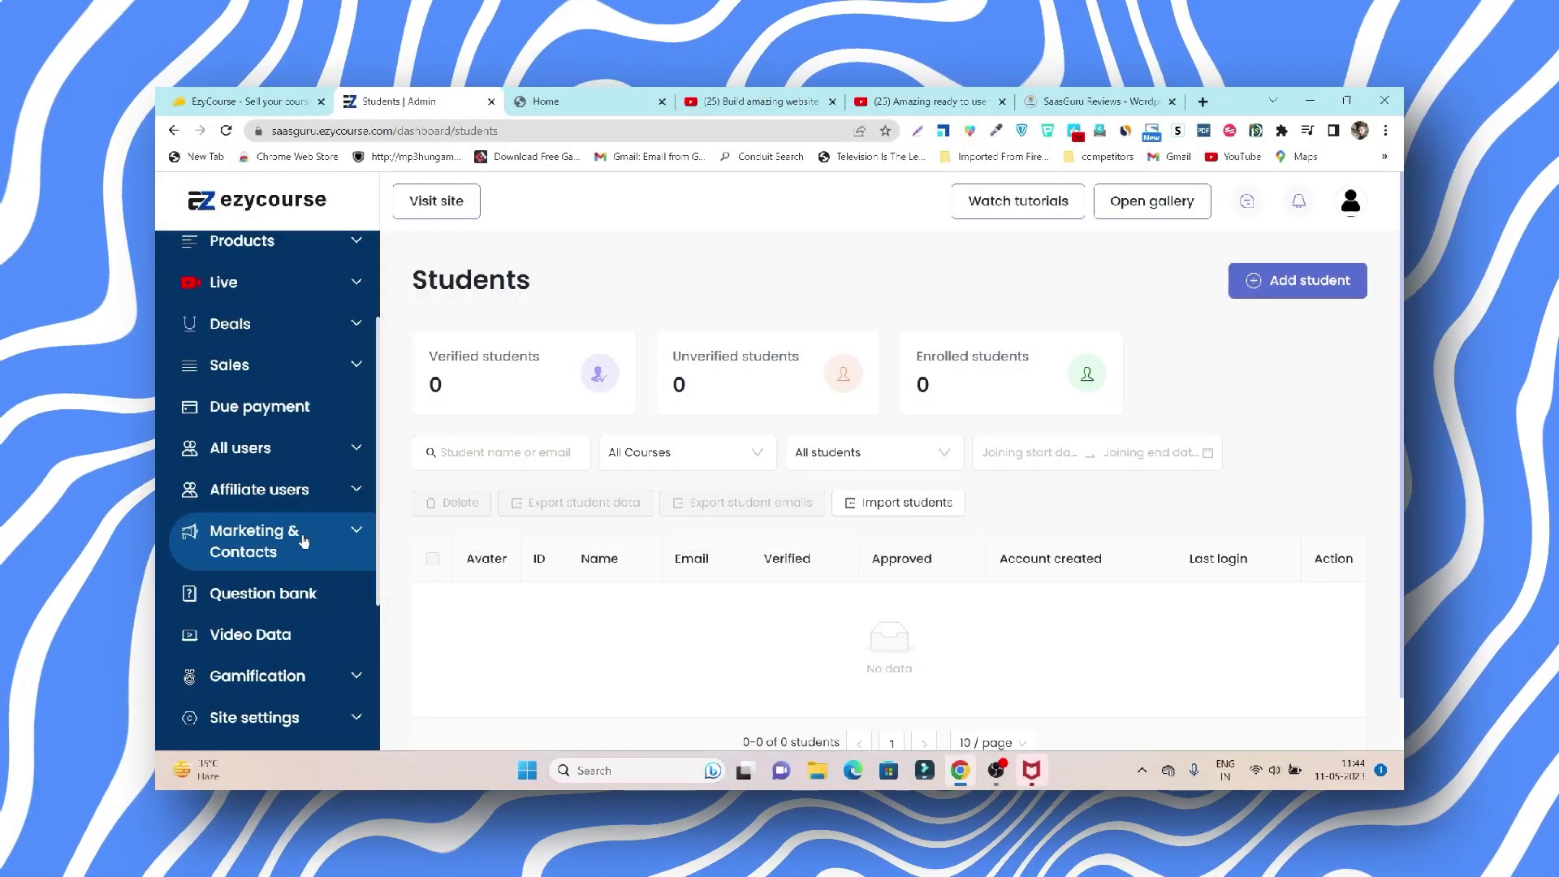
- Expand Marketing & Contacts and open the Forms & Contacts page
left_click(302, 540)
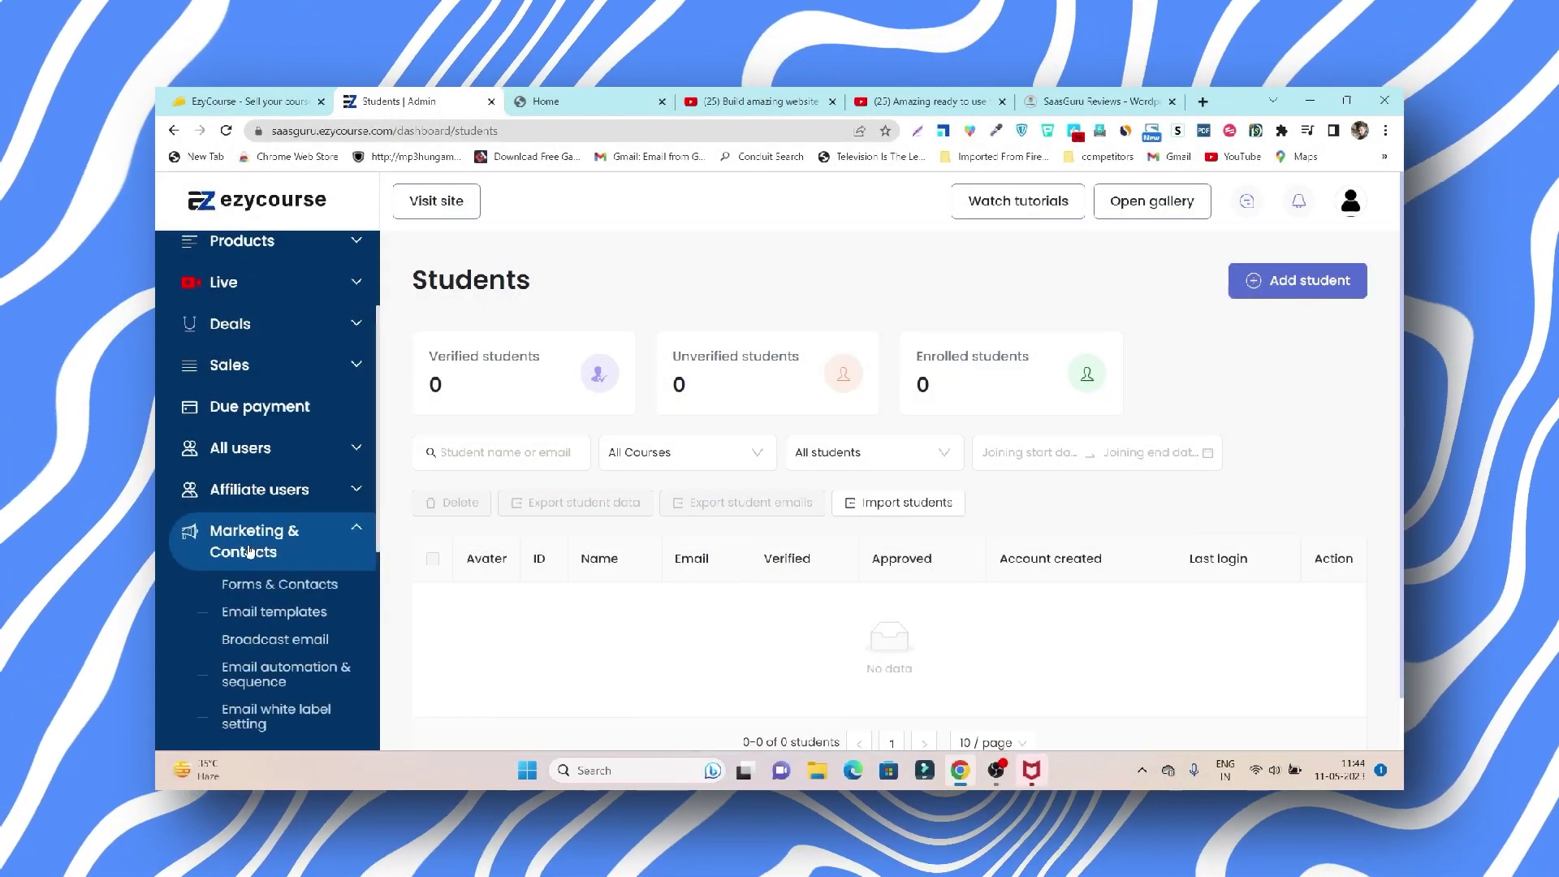
scroll(268, 536, "down", 3)
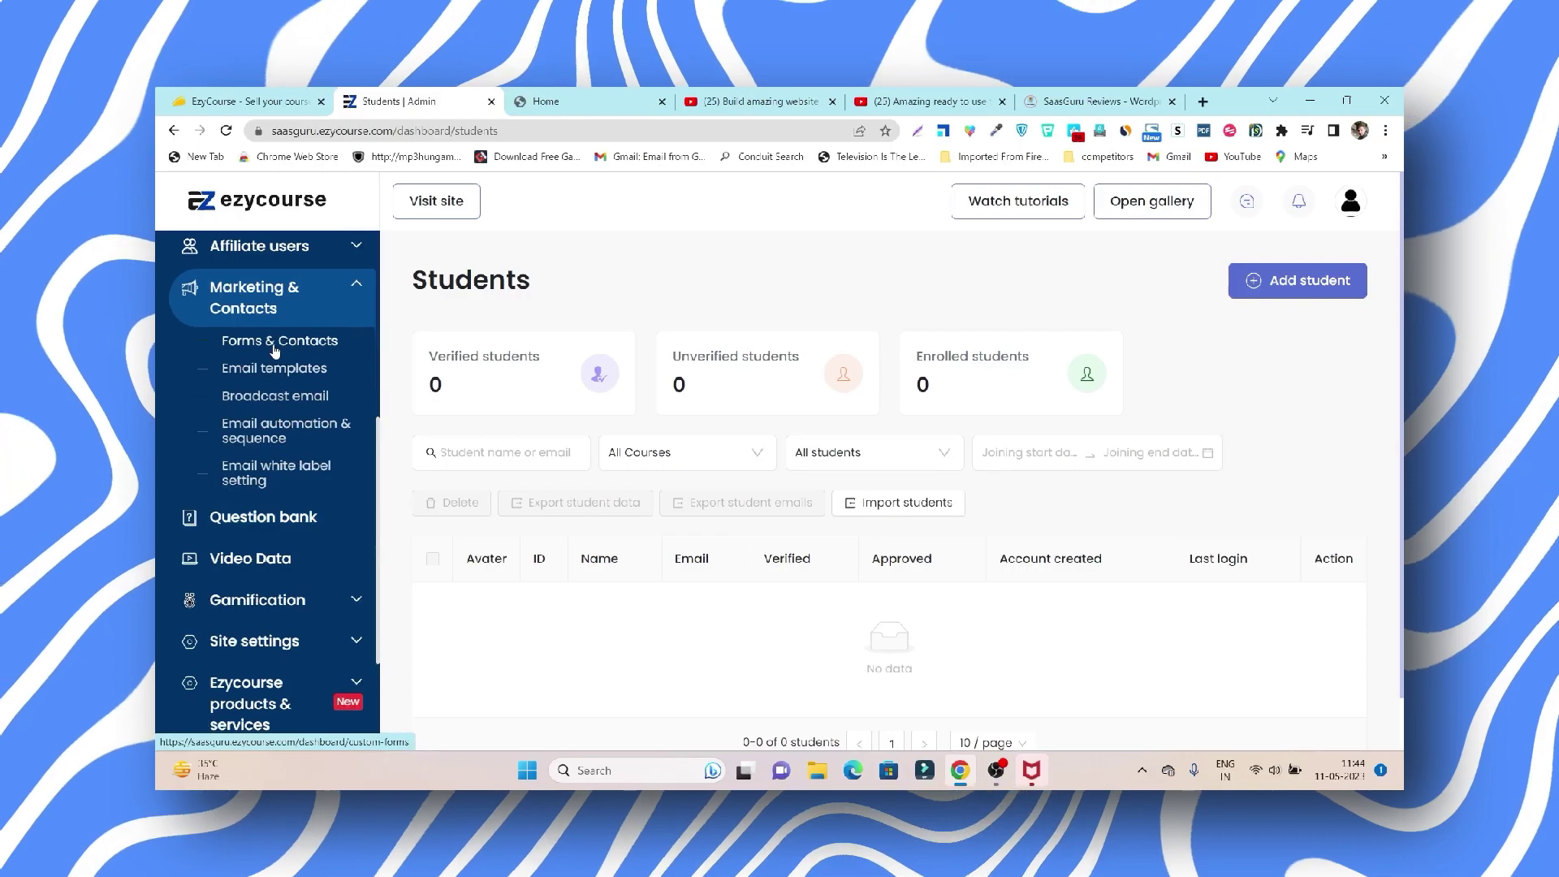
left_click(274, 345)
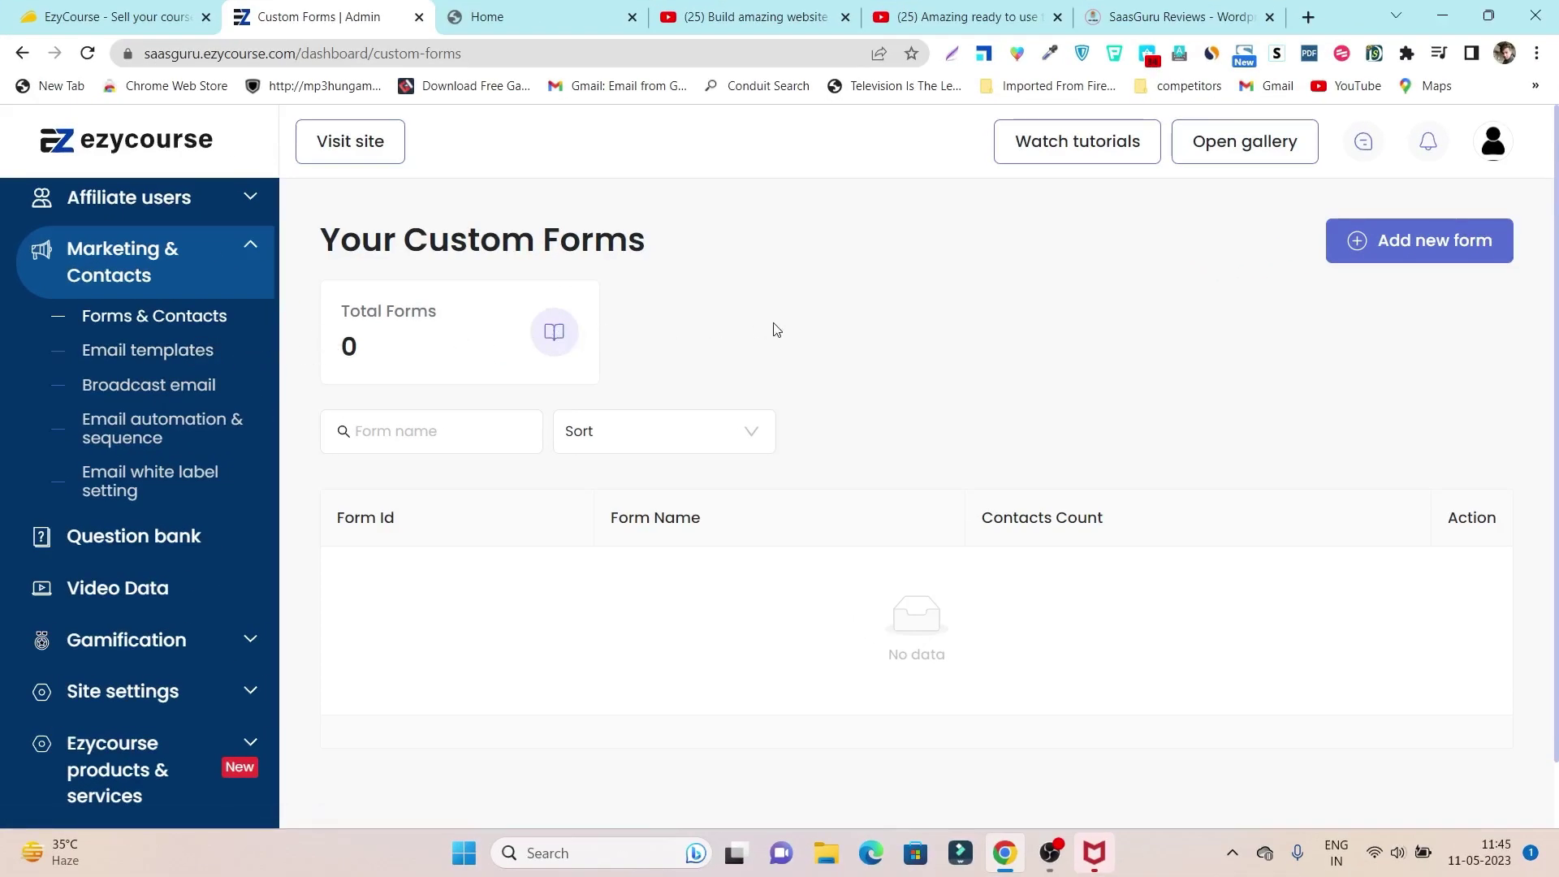
- Scroll through the Email templates gallery, then open the Broadcast email campaigns page
left_click(167, 354)
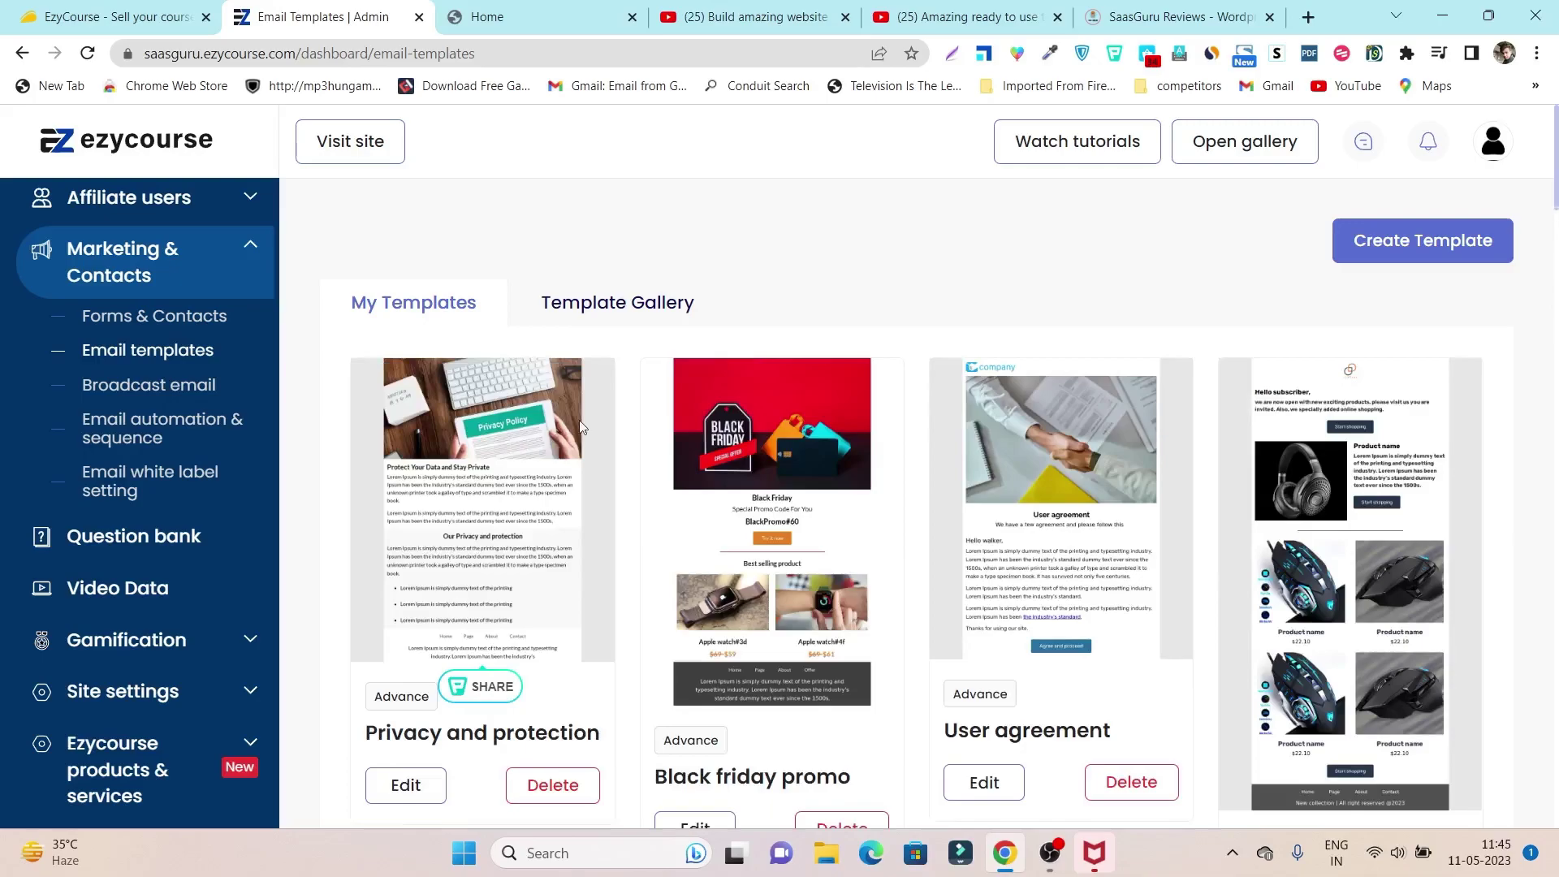
scroll(703, 404, "down", 4)
scroll(699, 414, "down", 9)
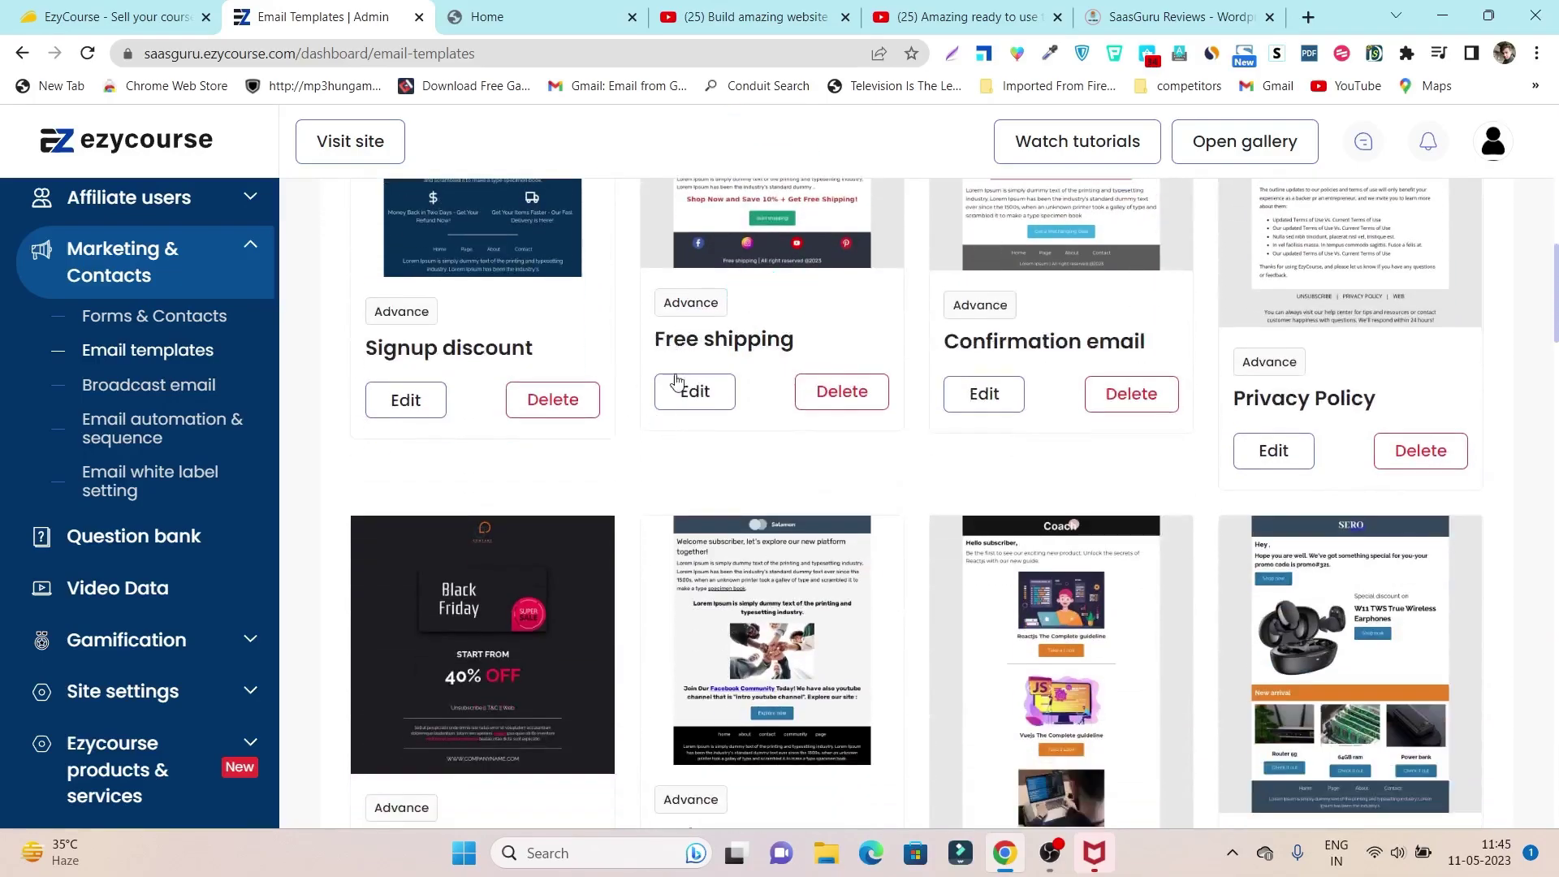
scroll(1141, 357, "down", 10)
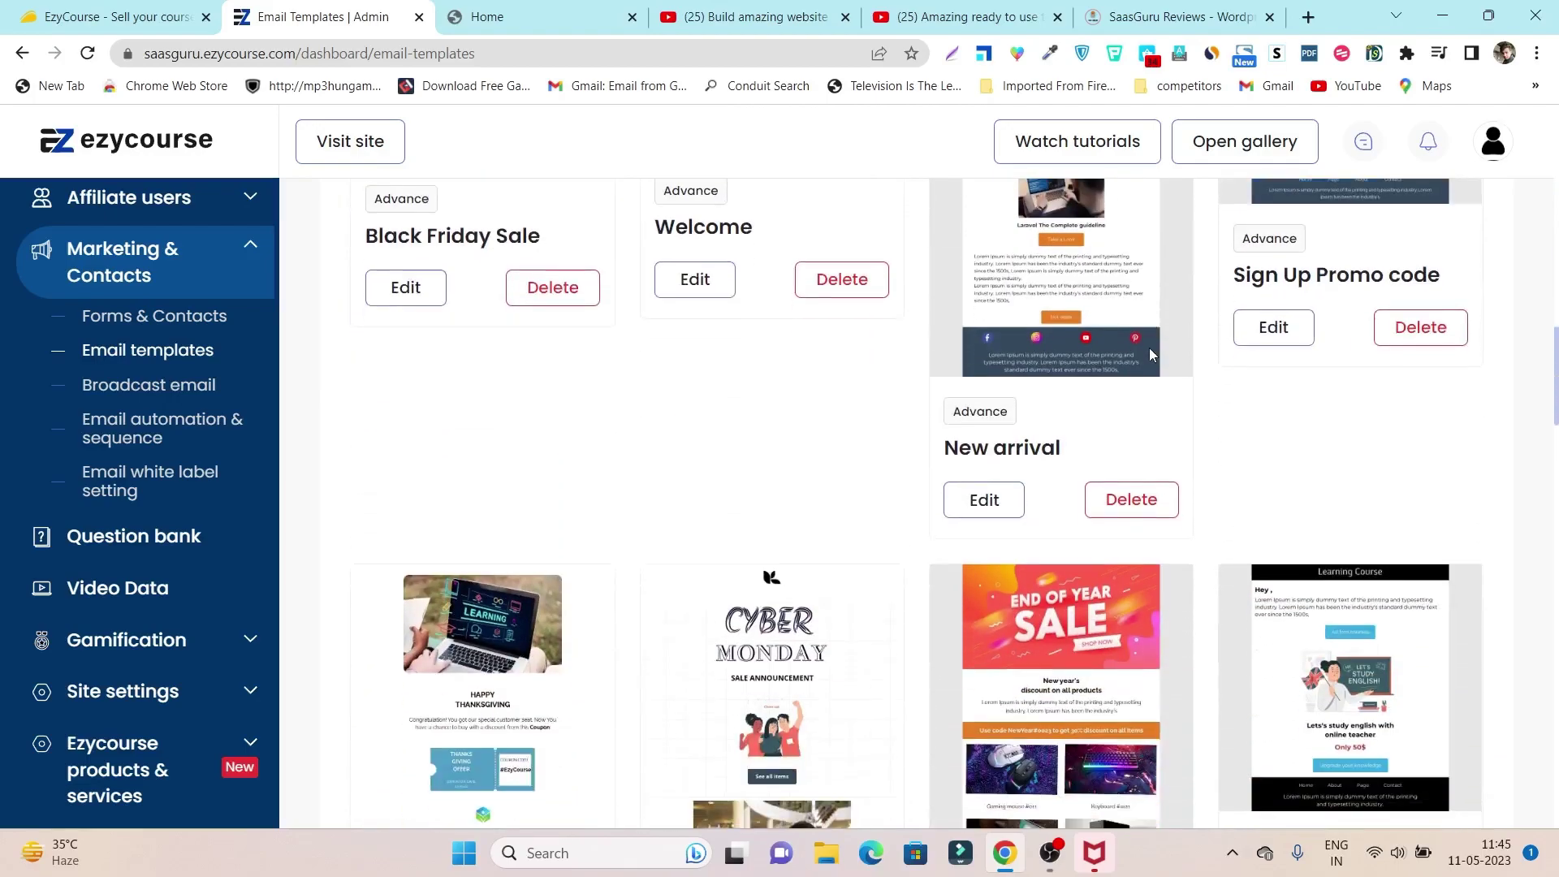
scroll(1142, 357, "down", 8)
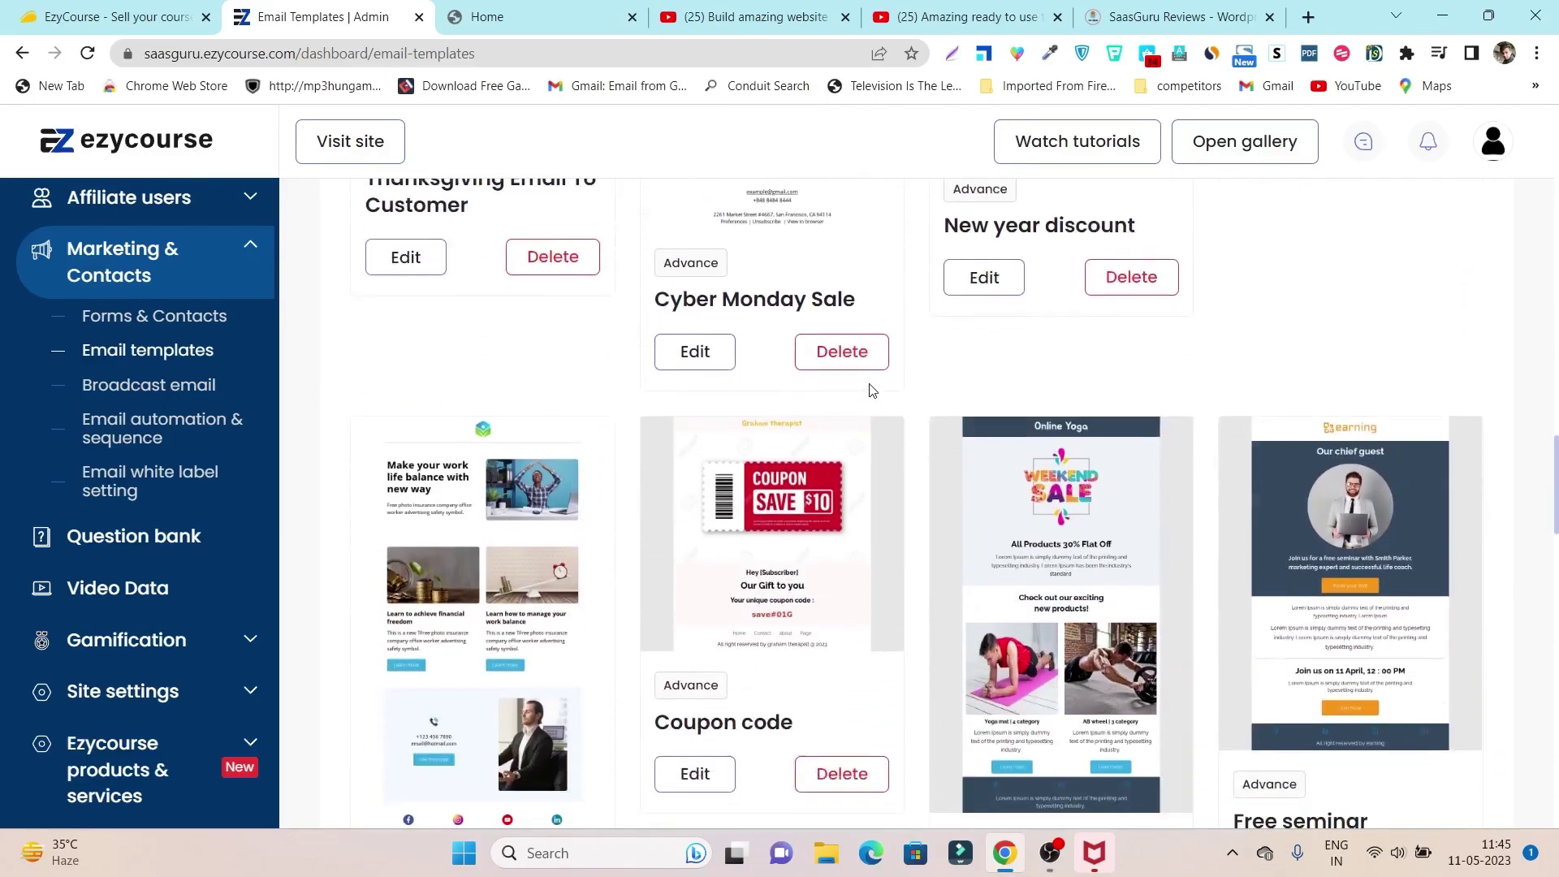
scroll(888, 349, "down", 12)
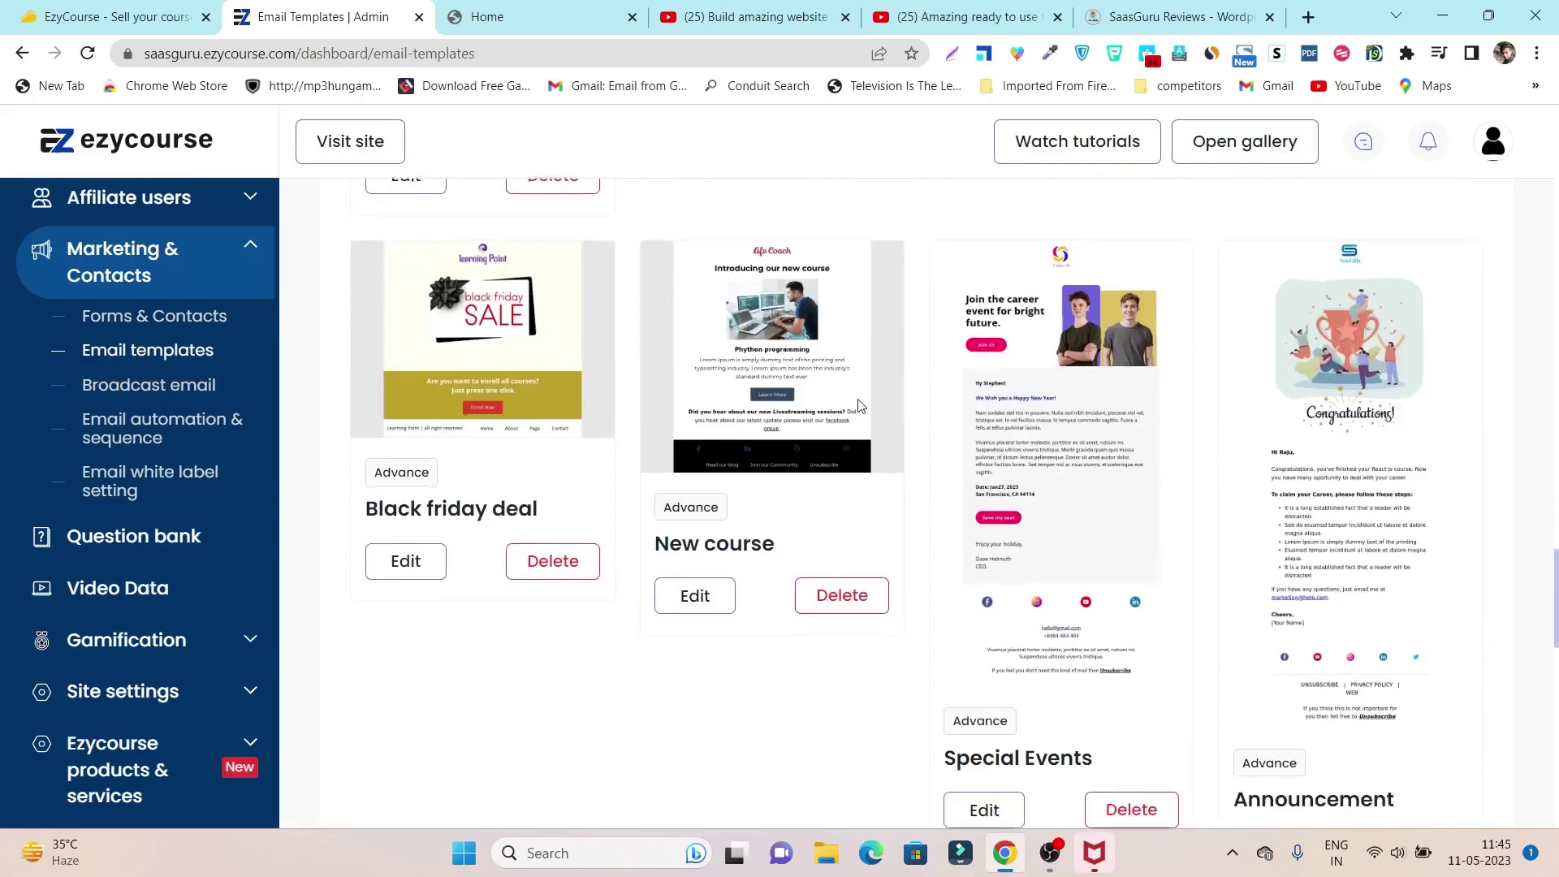
scroll(923, 374, "up", 15)
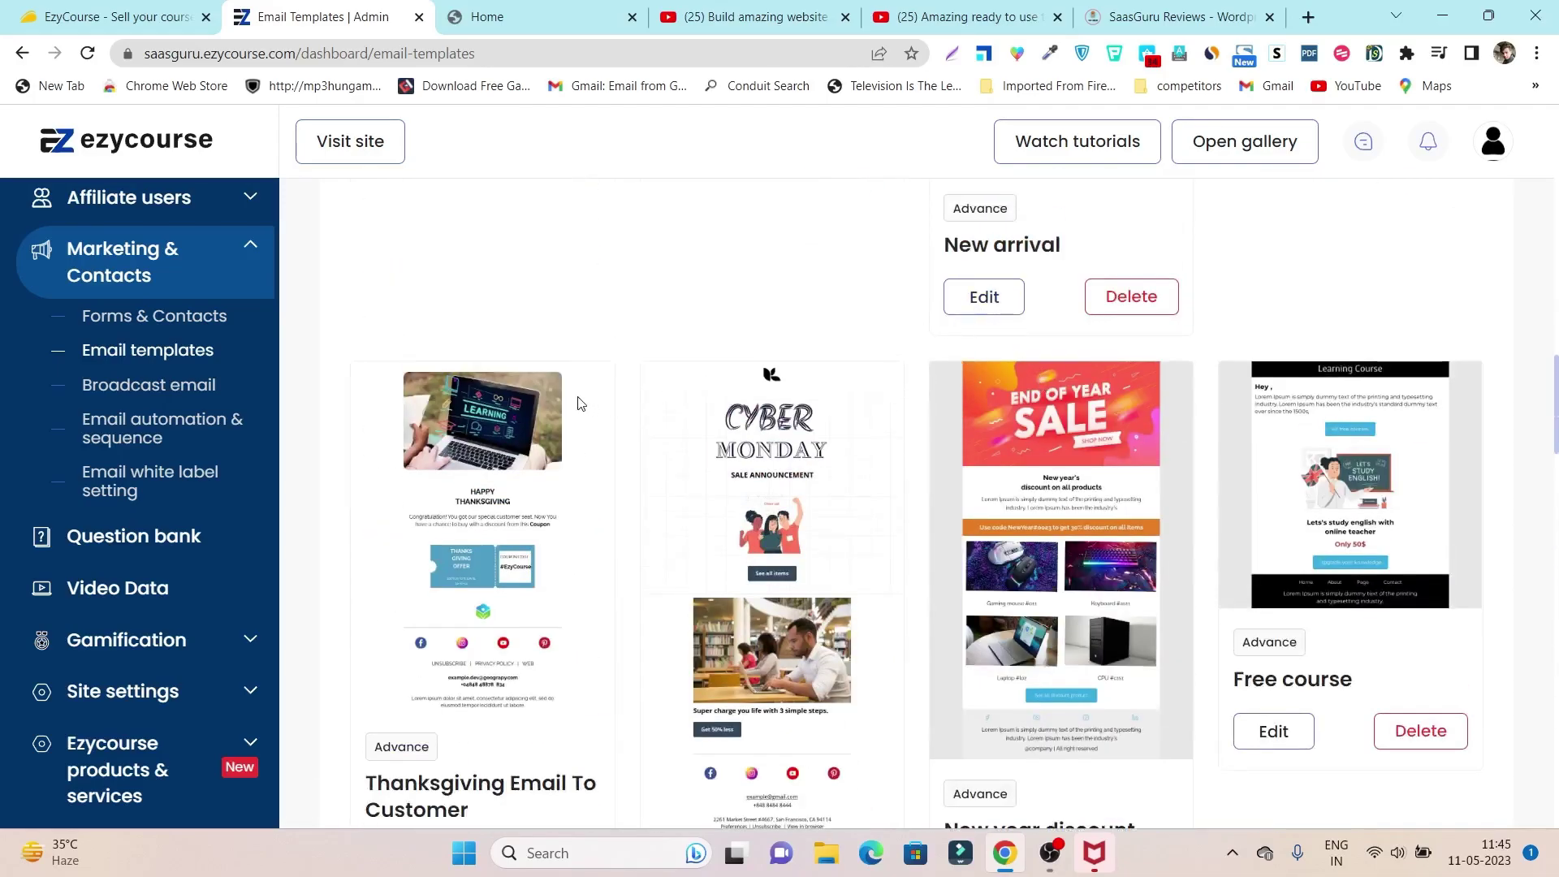
left_click(140, 388)
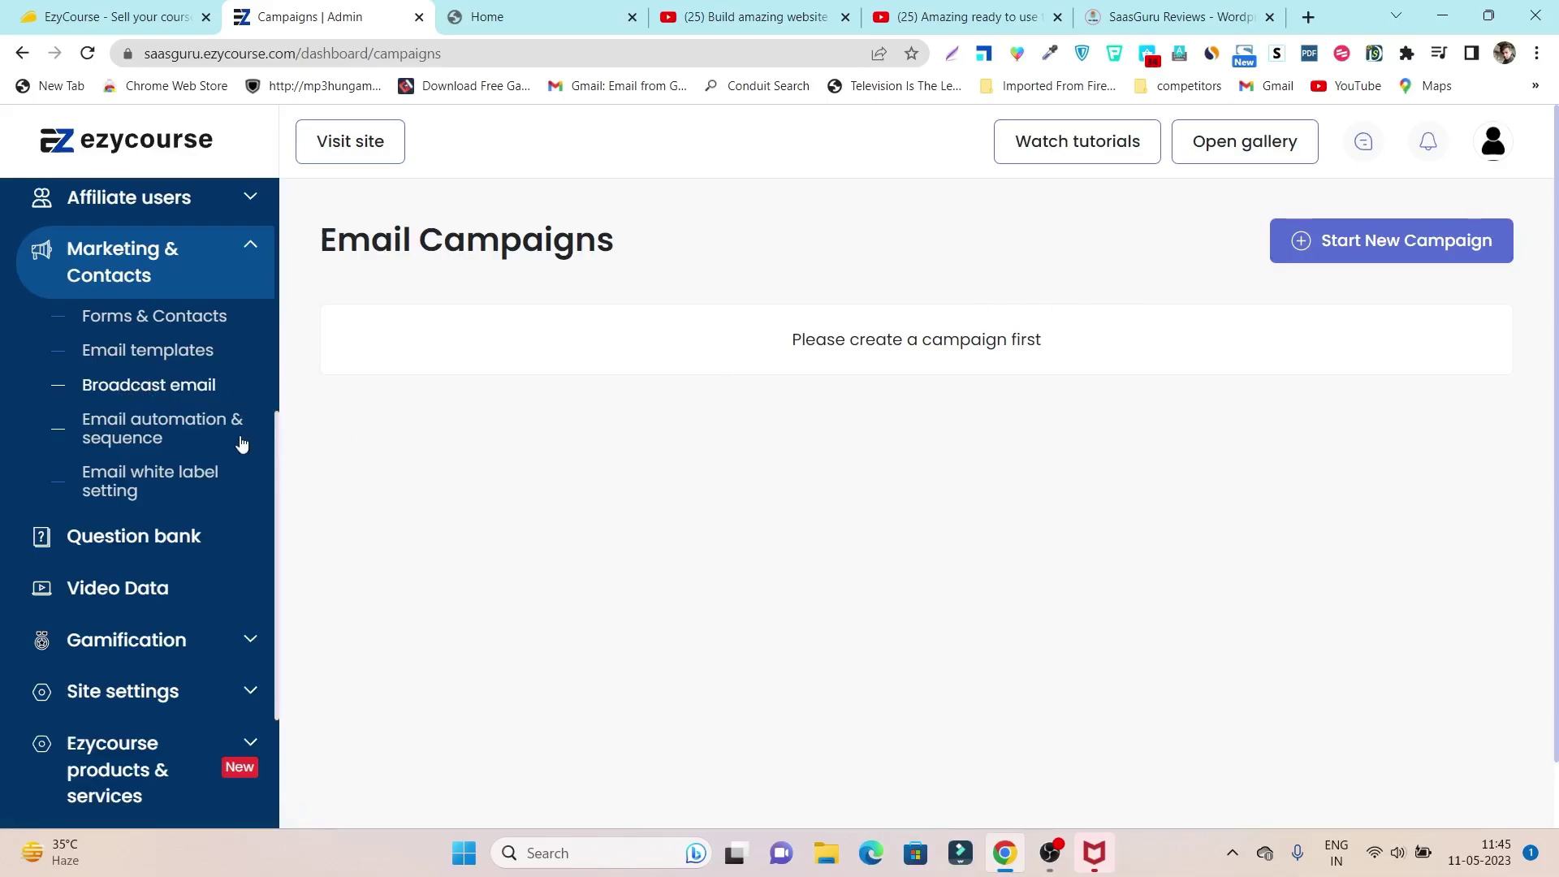
- Go to Email automation & sequence and open the Email white label setting page with its DNS records
left_click(155, 426)
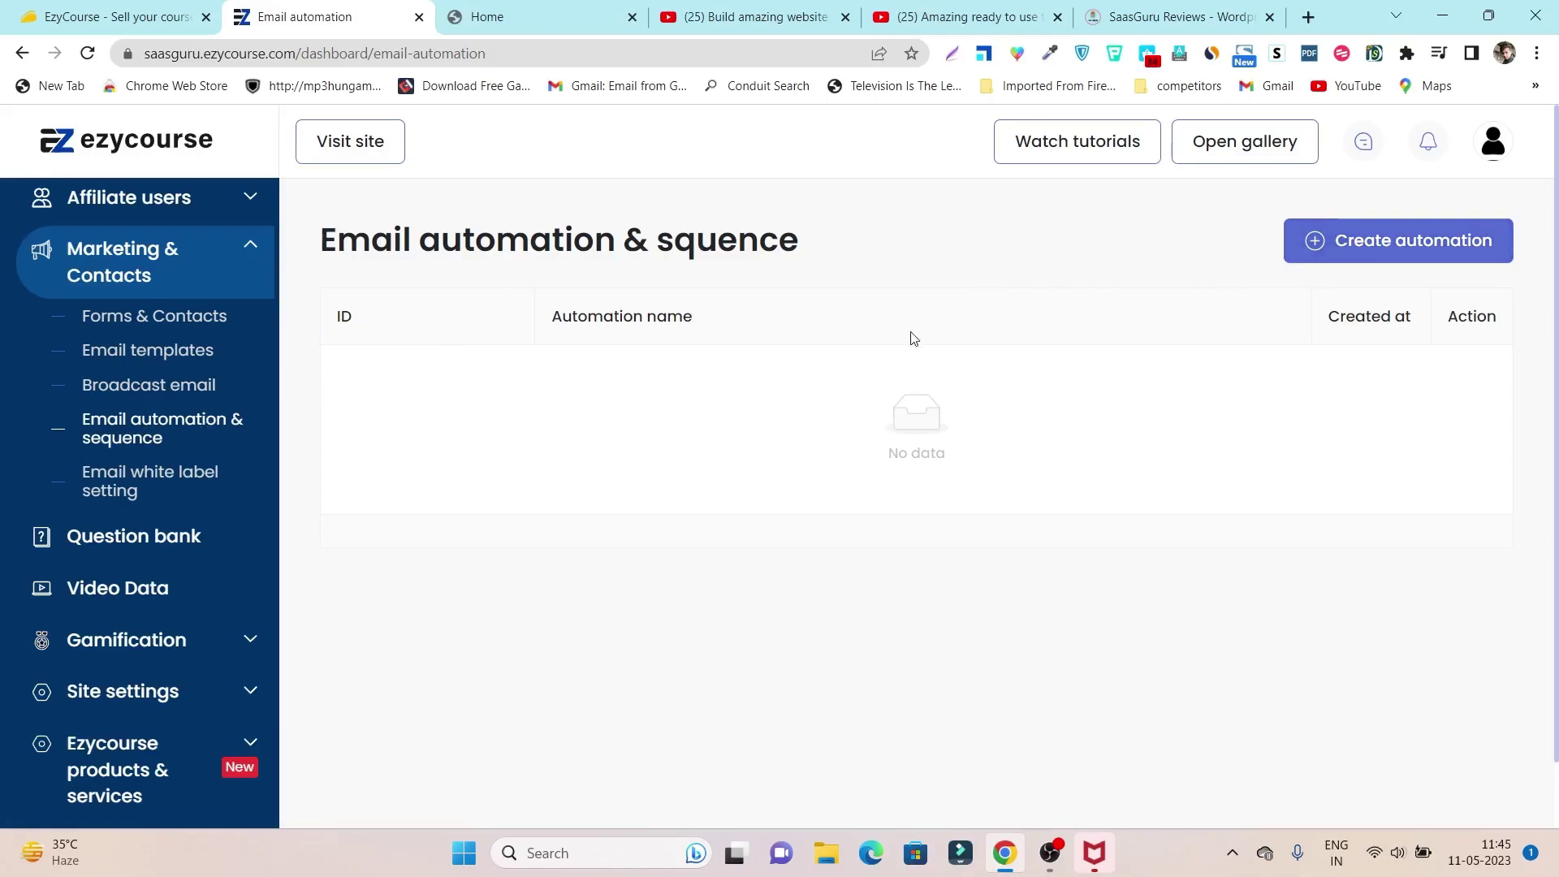
left_click(144, 486)
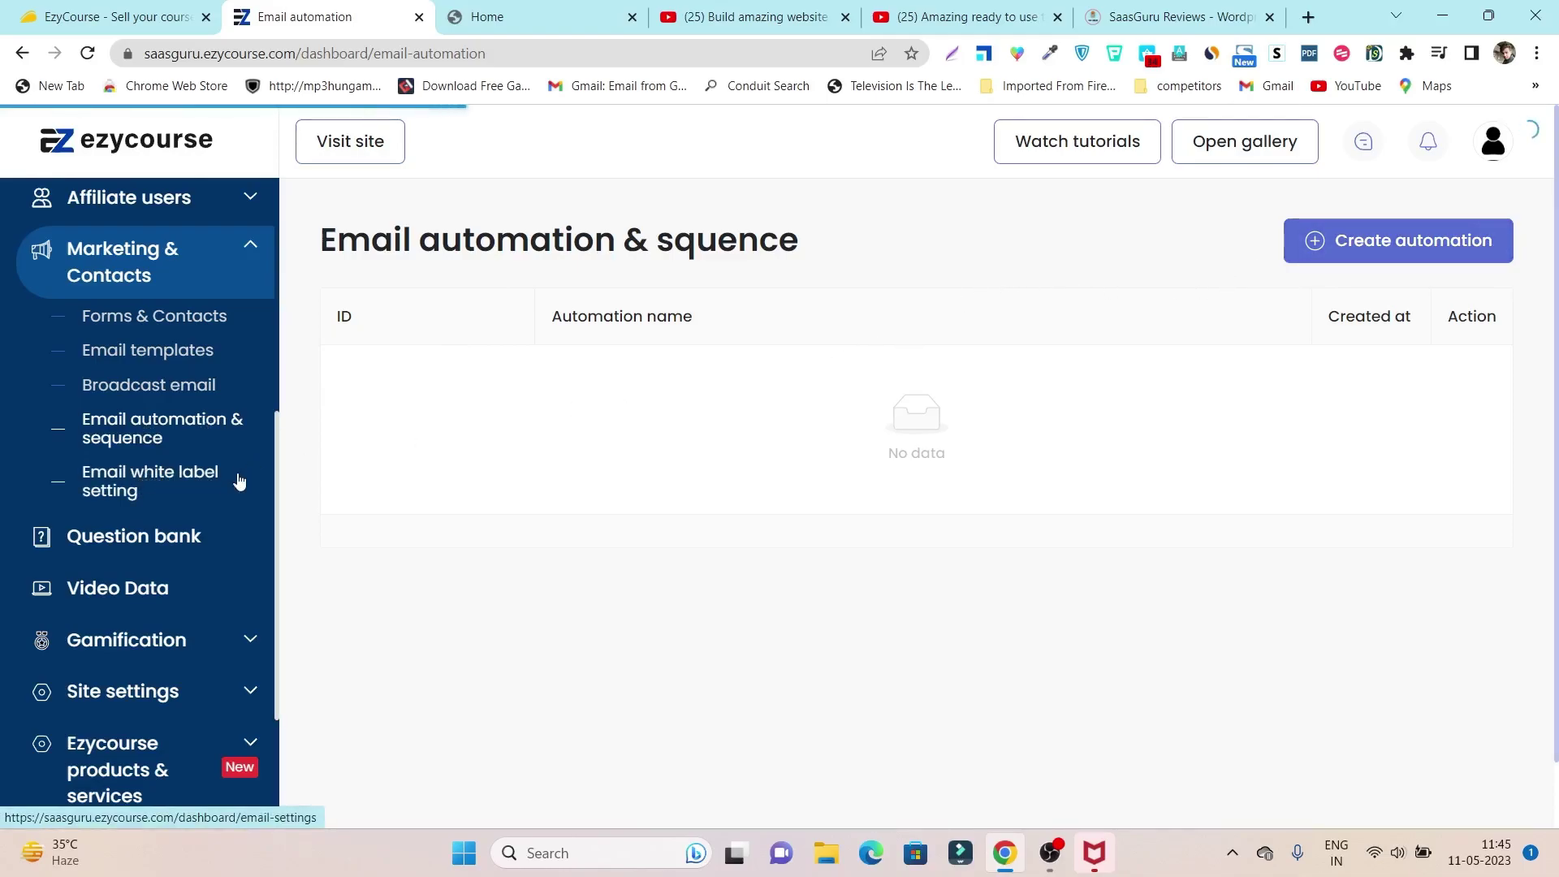
scroll(731, 401, "down", 2)
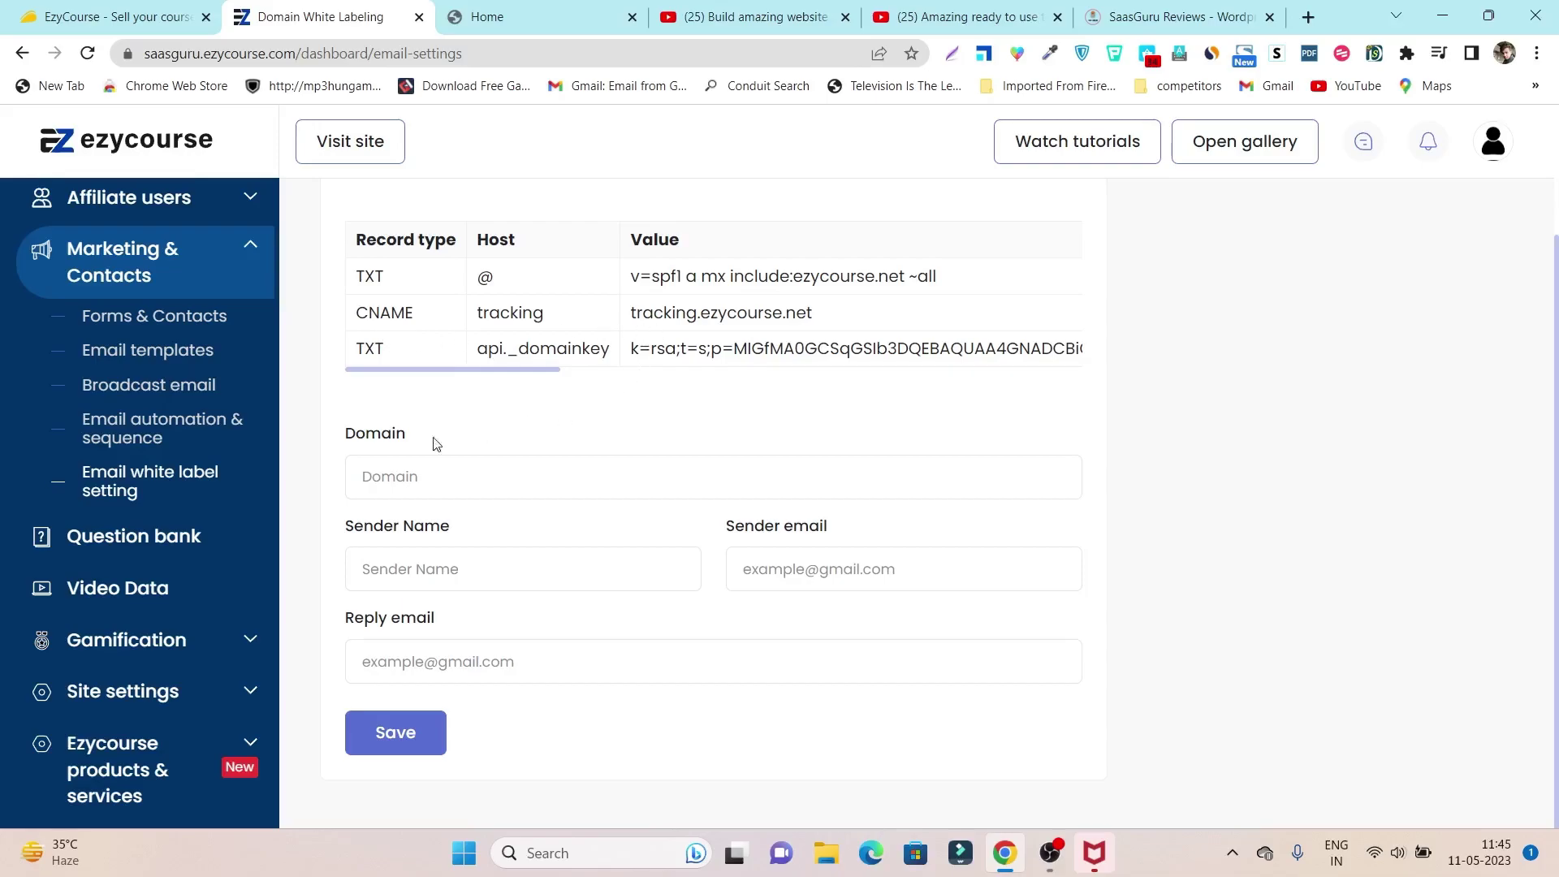
- Open Site settings > Settings and review the site details for 'saas guru' and saasguru.ezycourse.com
left_click(142, 688)
left_click(103, 533)
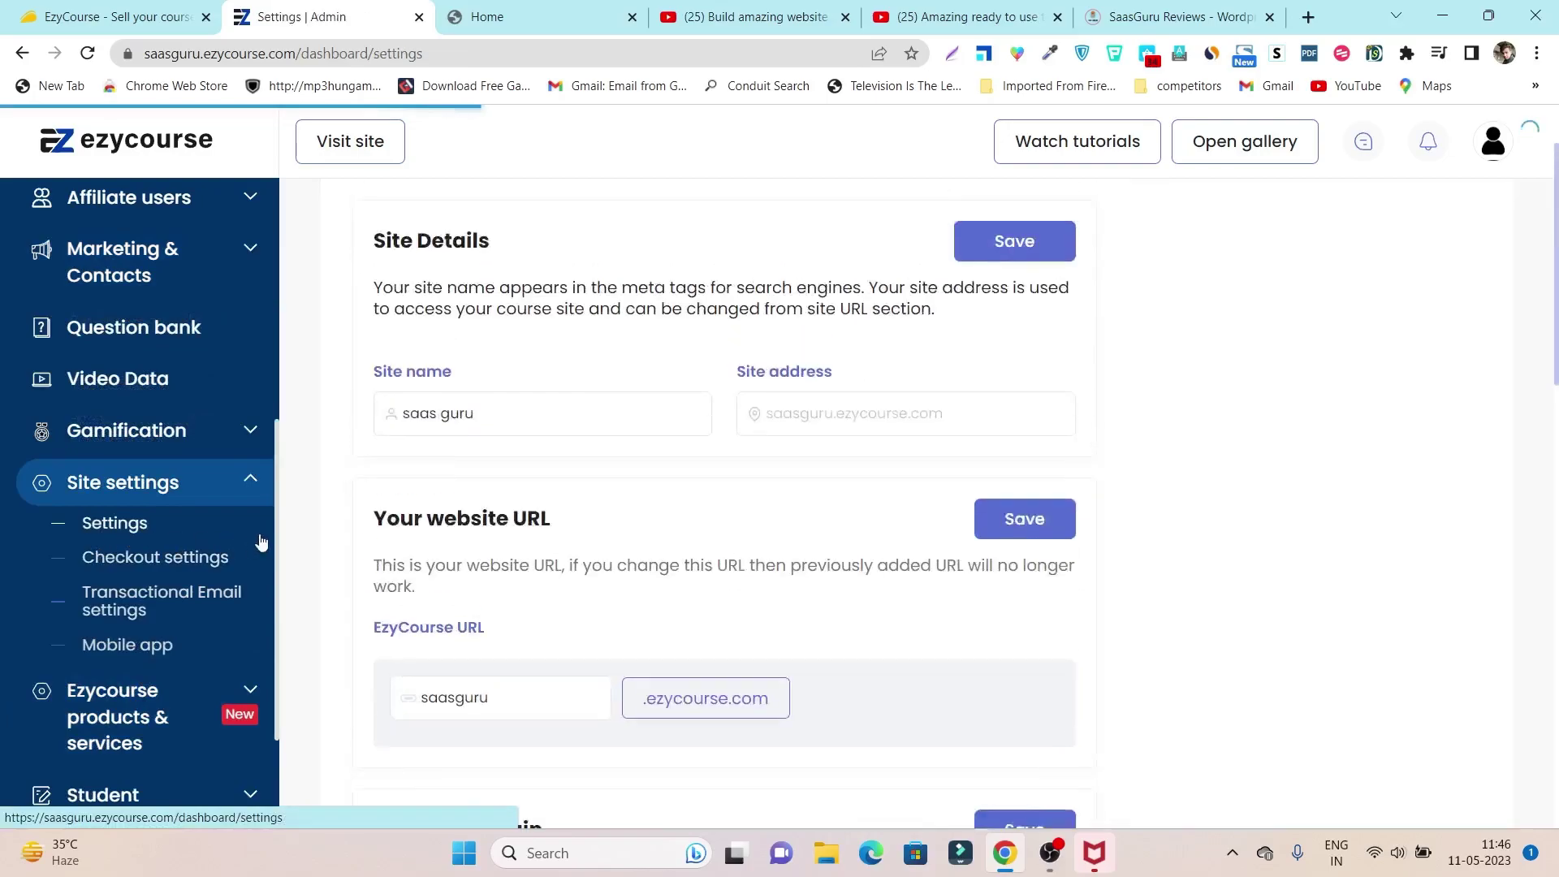
scroll(416, 402, "down", 6)
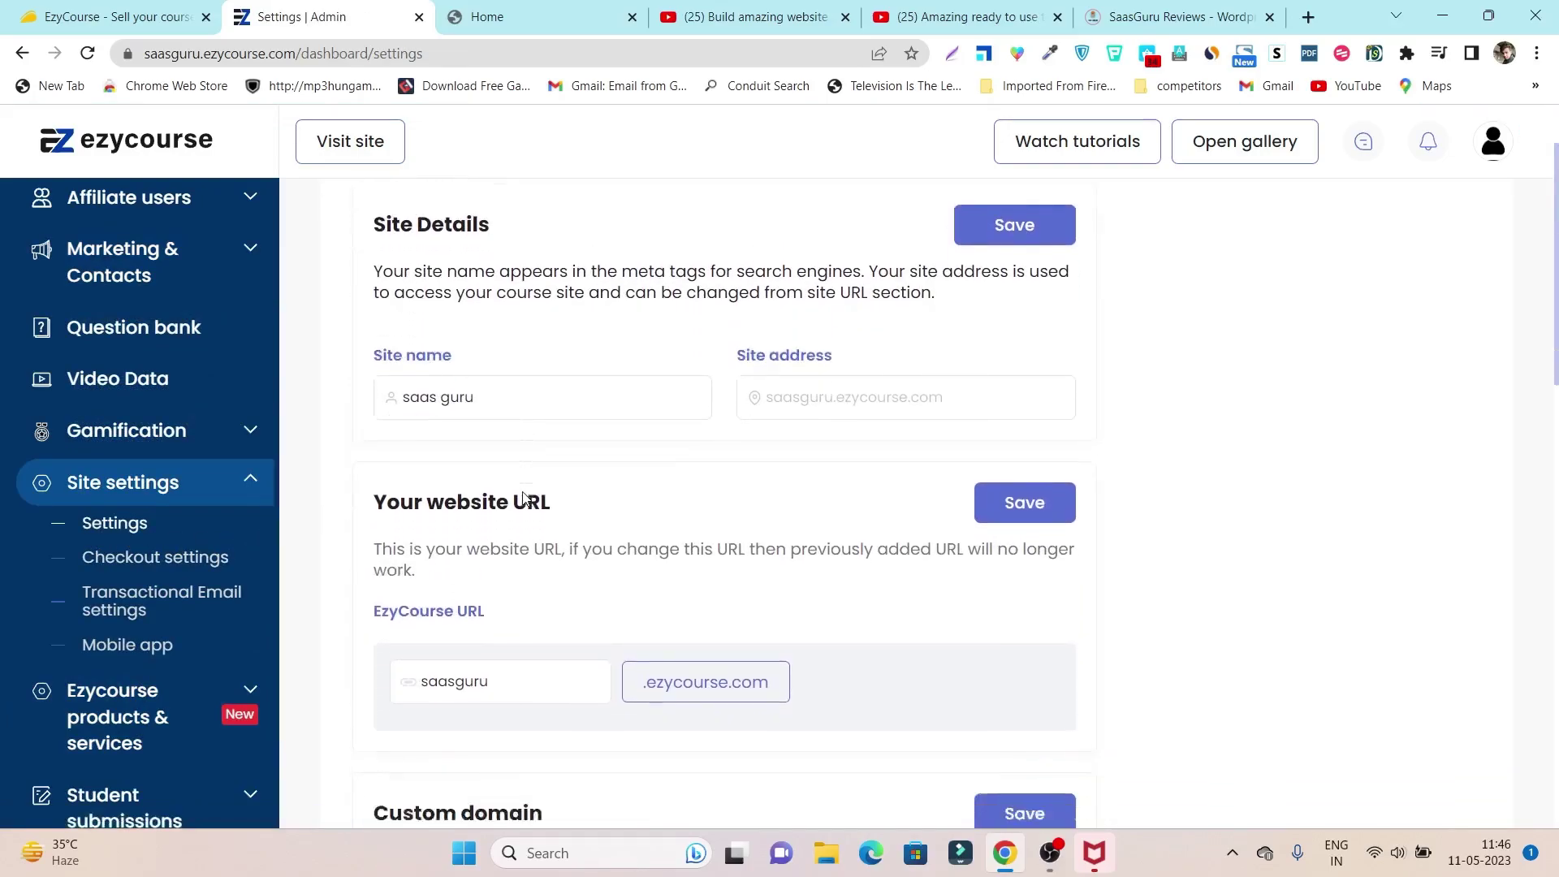
scroll(597, 535, "down", 8)
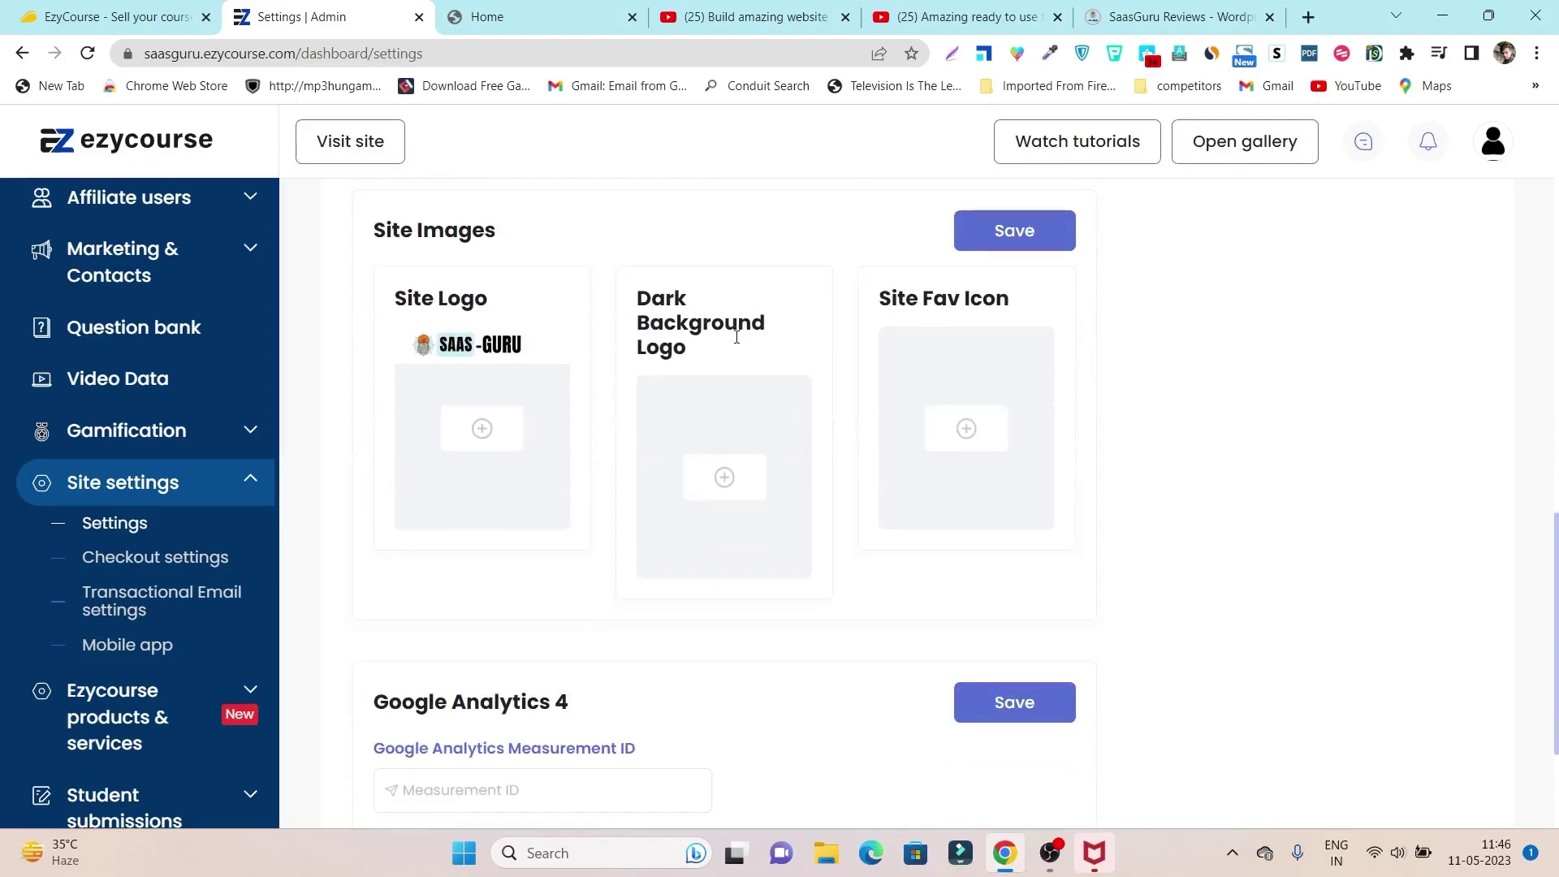
scroll(730, 452, "up", 15)
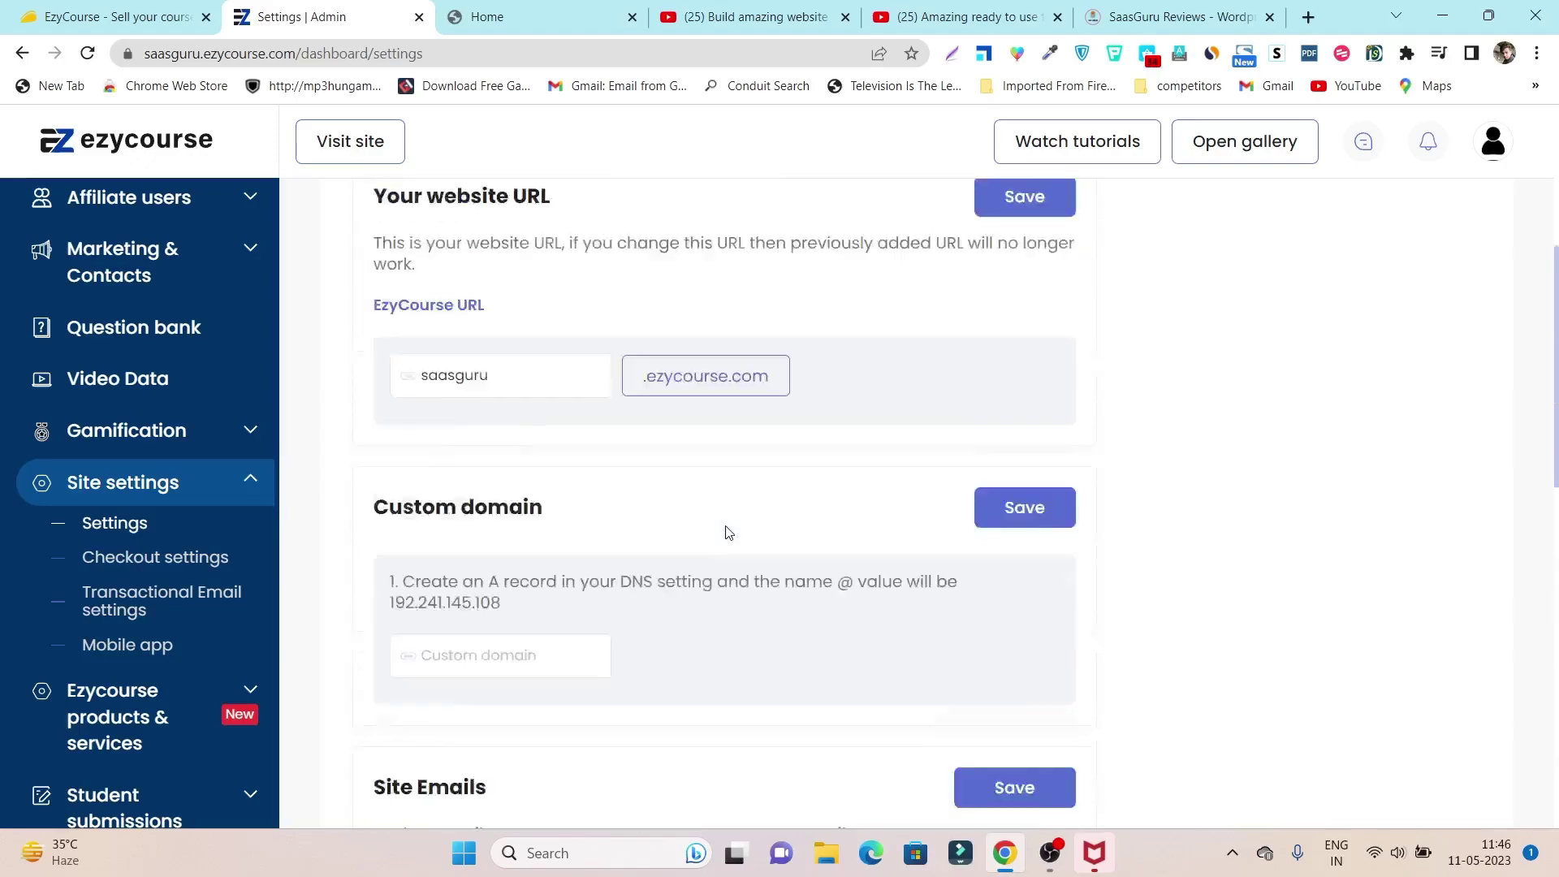
scroll(723, 520, "down", 14)
scroll(587, 560, "down", 3)
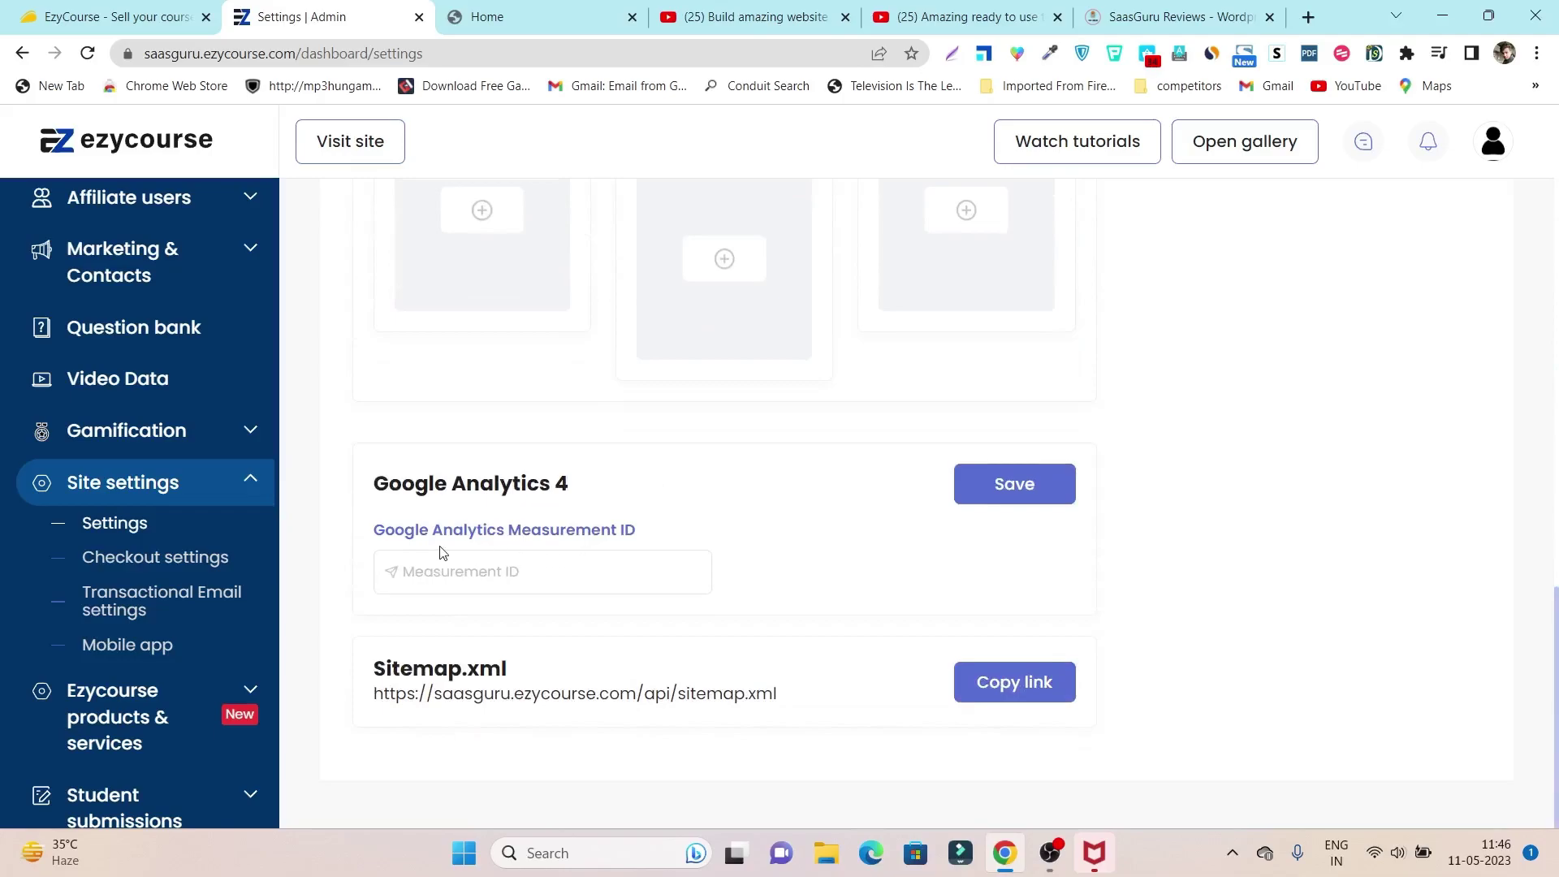
scroll(672, 536, "up", 15)
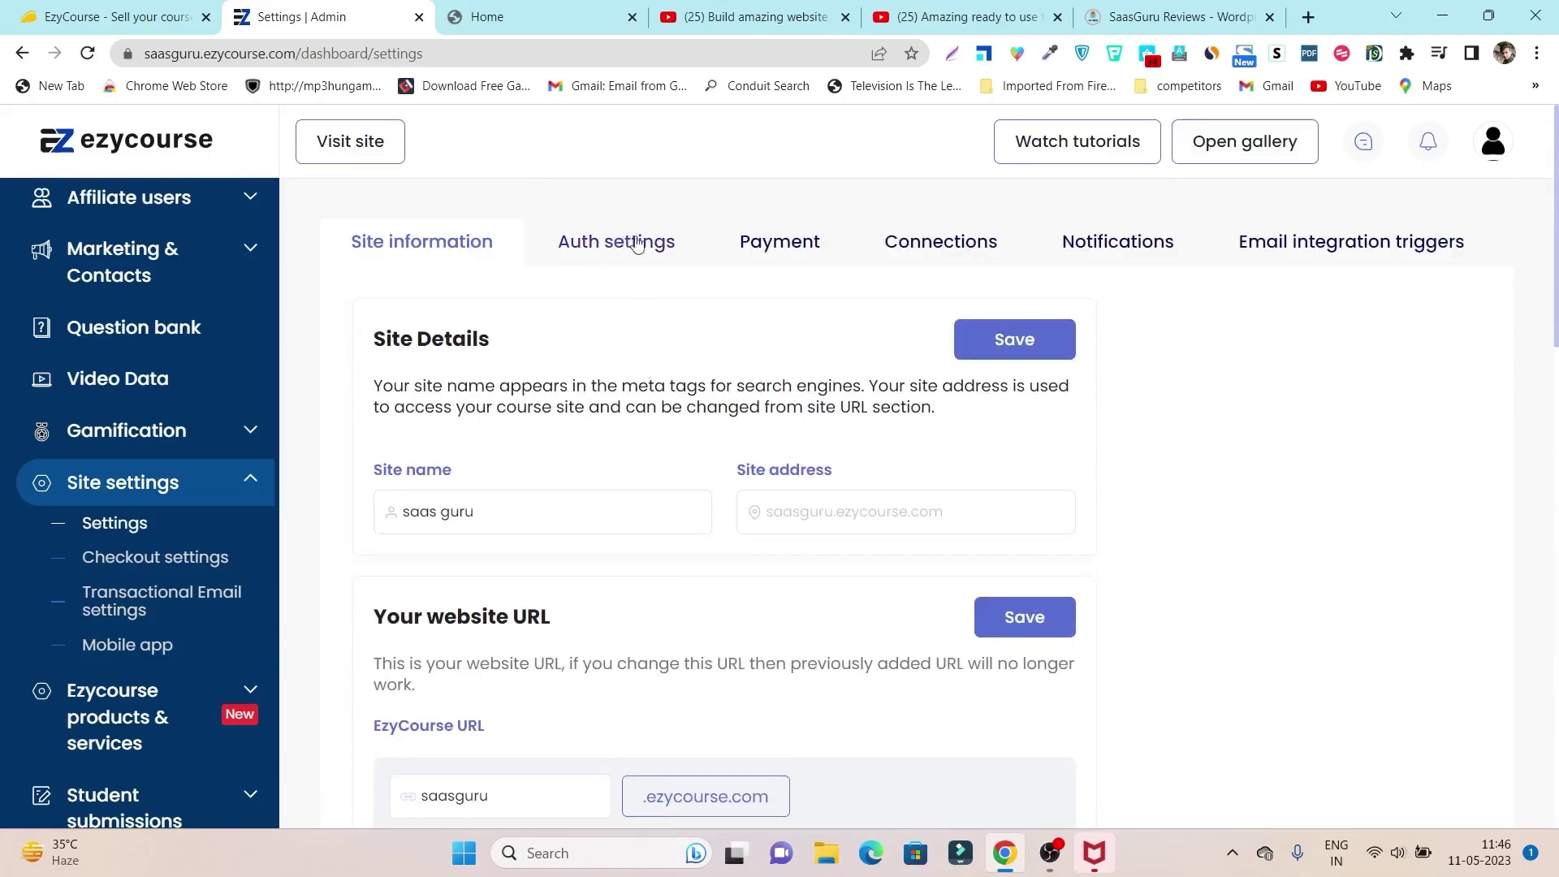
- Review the Payment tab's gateways, then show the Mailchimp, Mailjet and ConvertKit connections
left_click(768, 240)
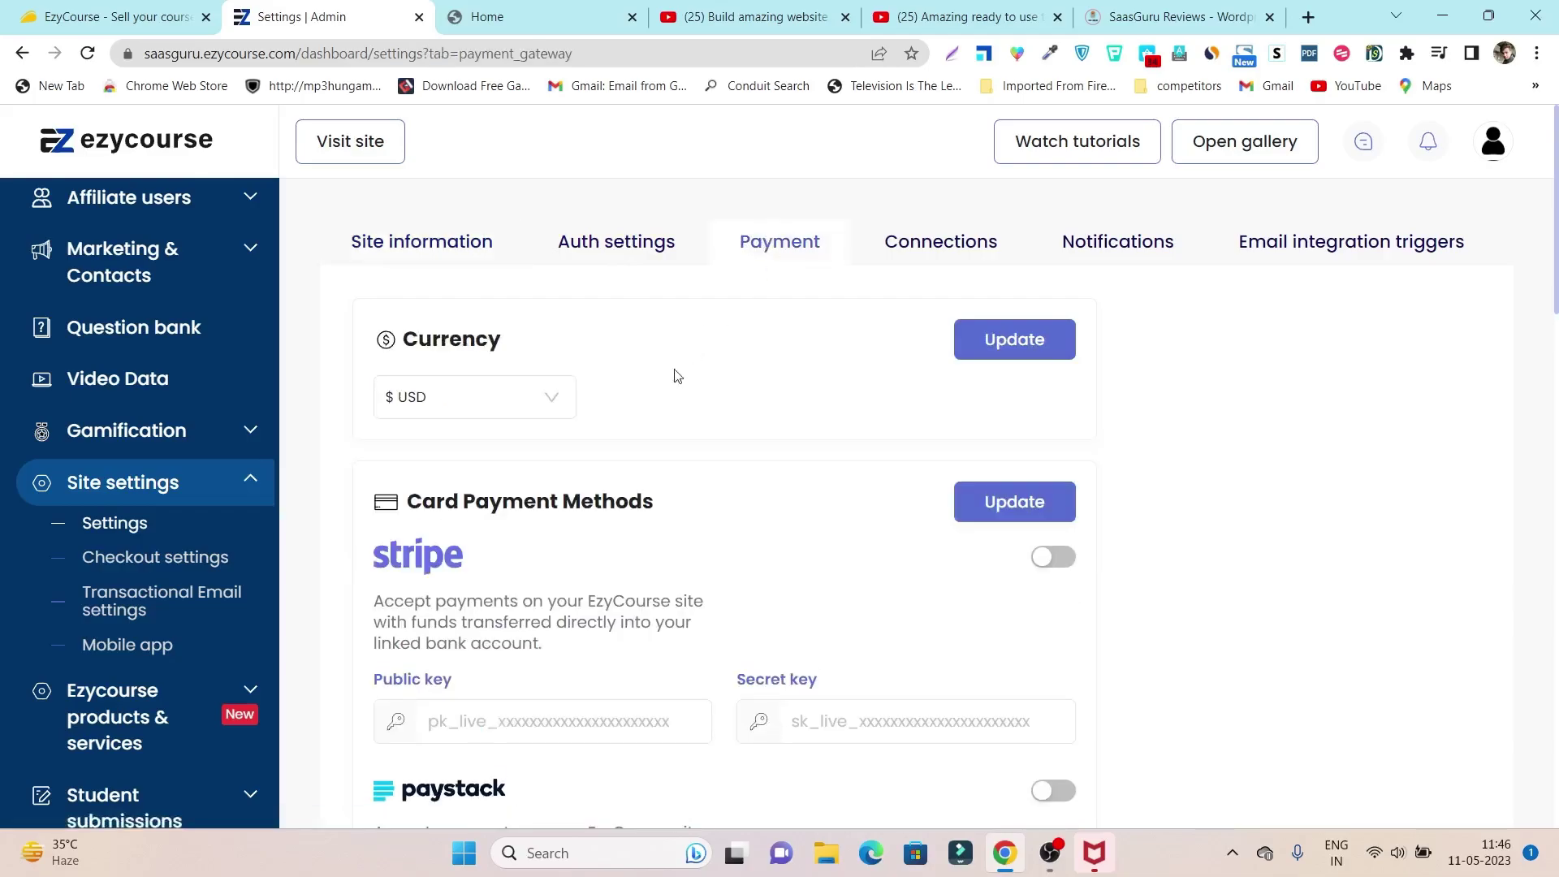
scroll(647, 471, "down", 2)
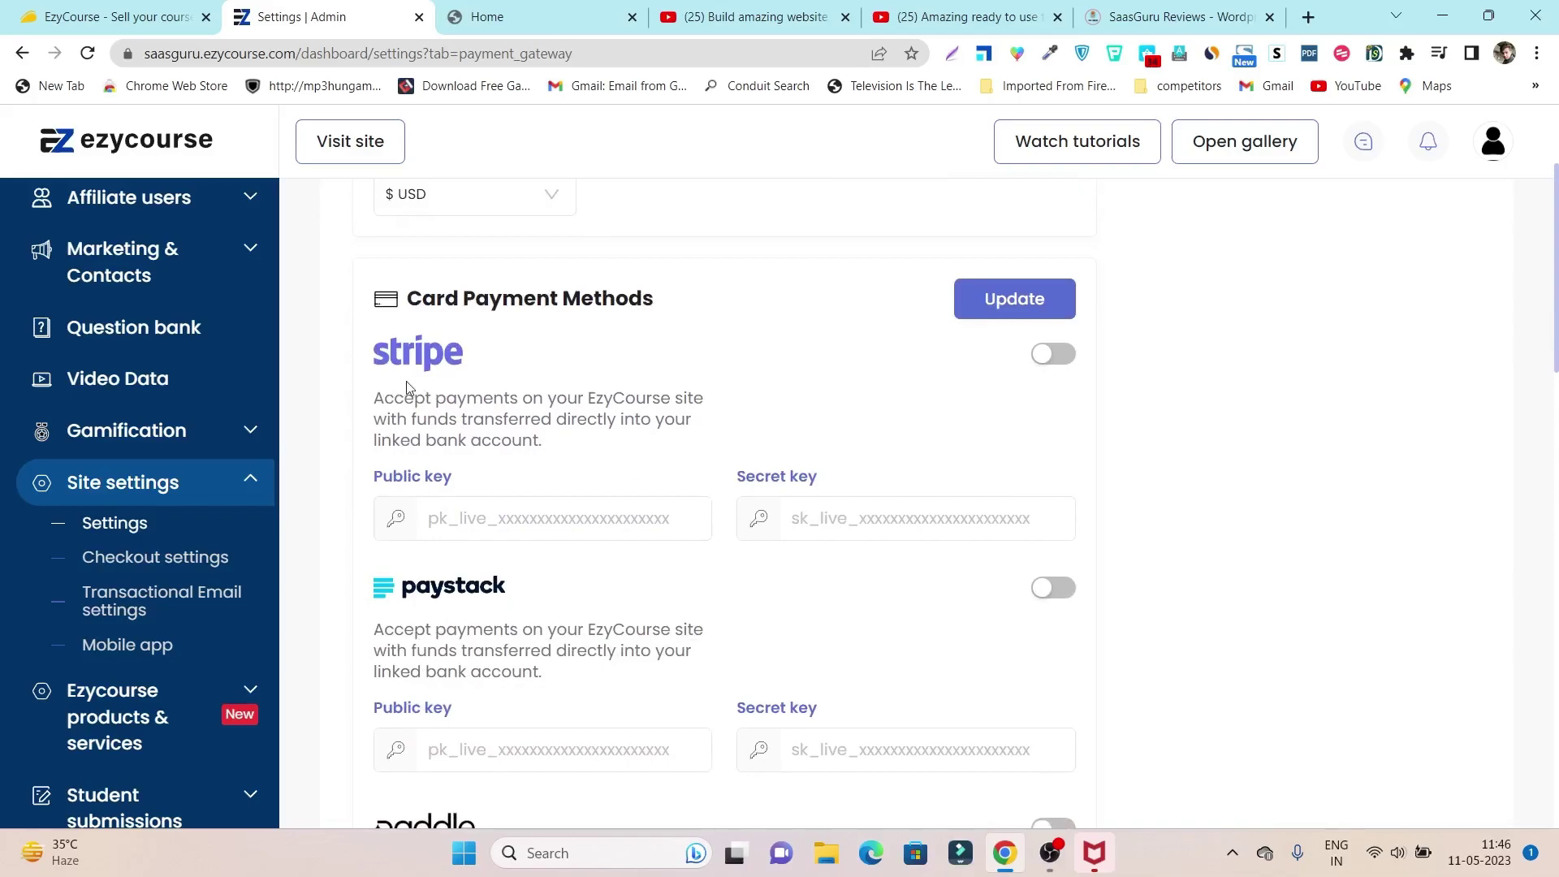
scroll(408, 388, "down", 3)
scroll(574, 431, "down", 2)
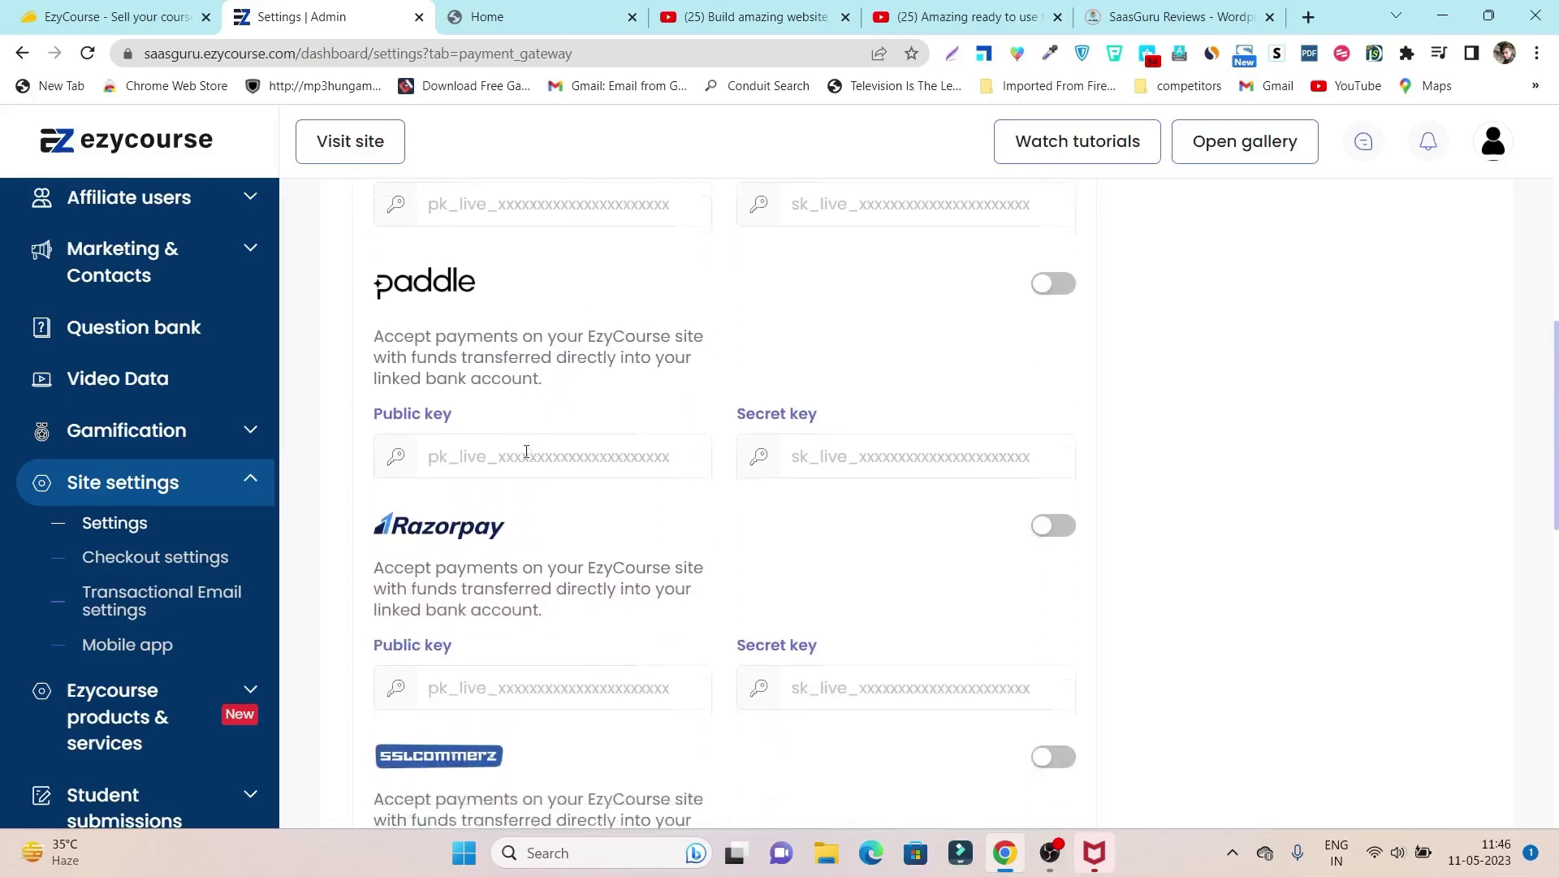
scroll(526, 452, "down", 9)
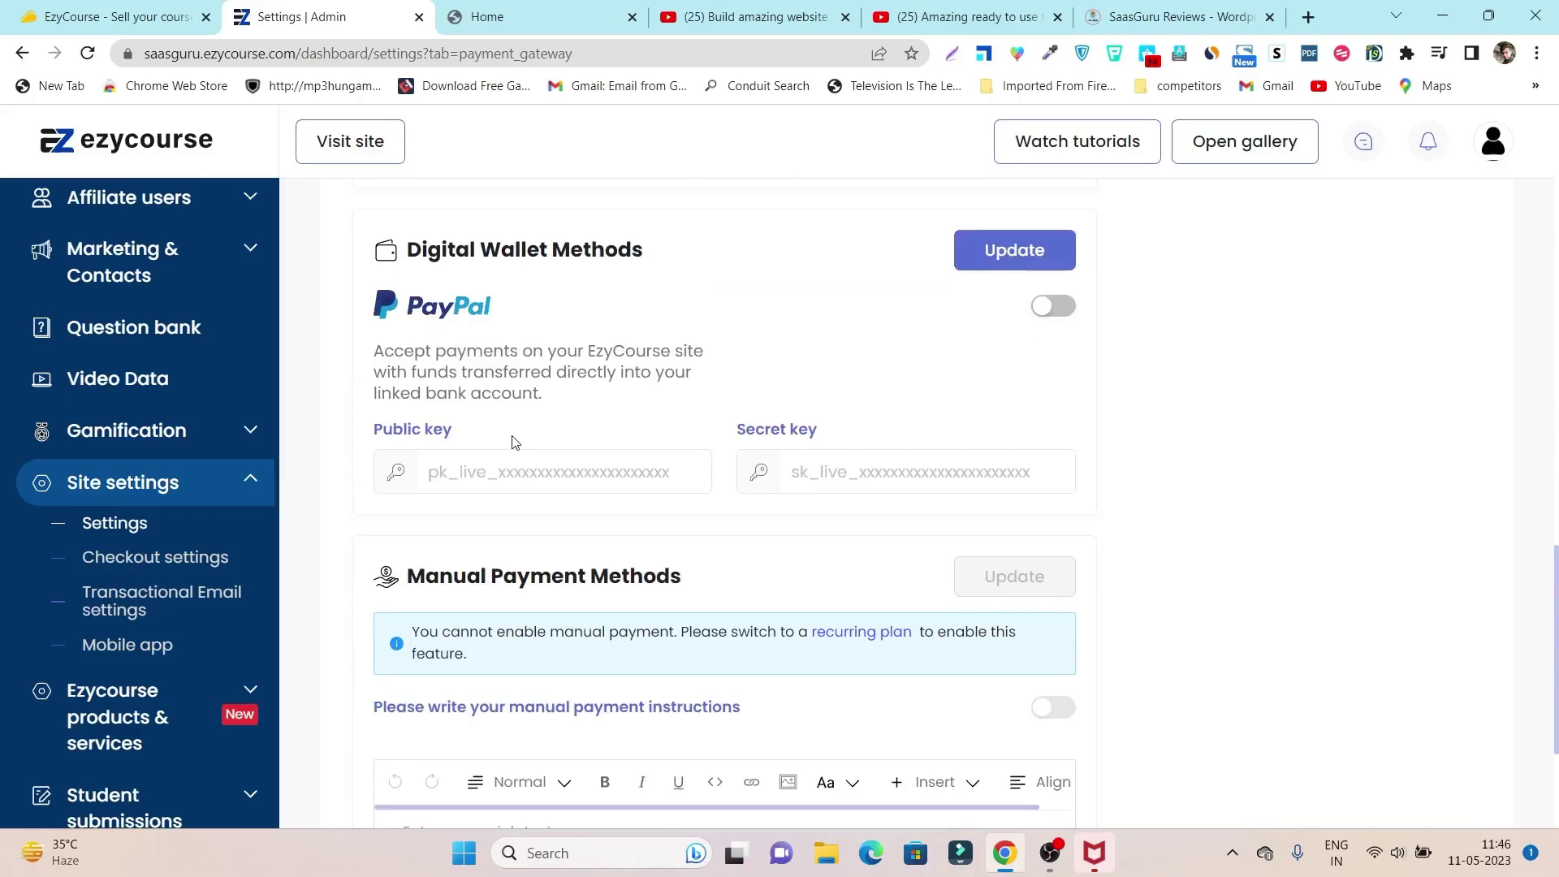
scroll(560, 442, "up", 12)
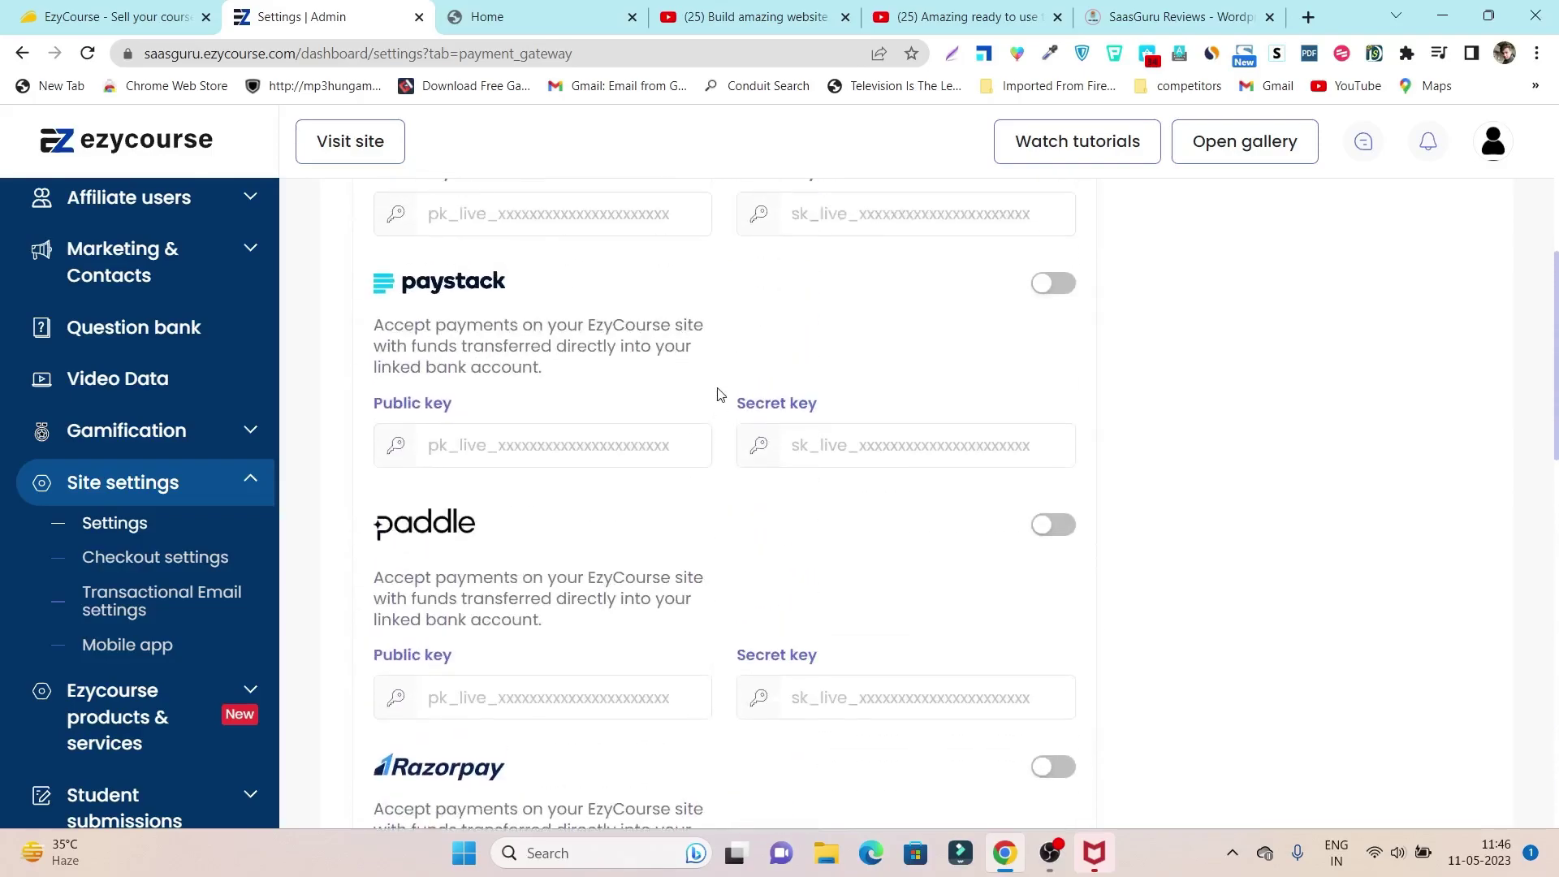
scroll(718, 395, "up", 5)
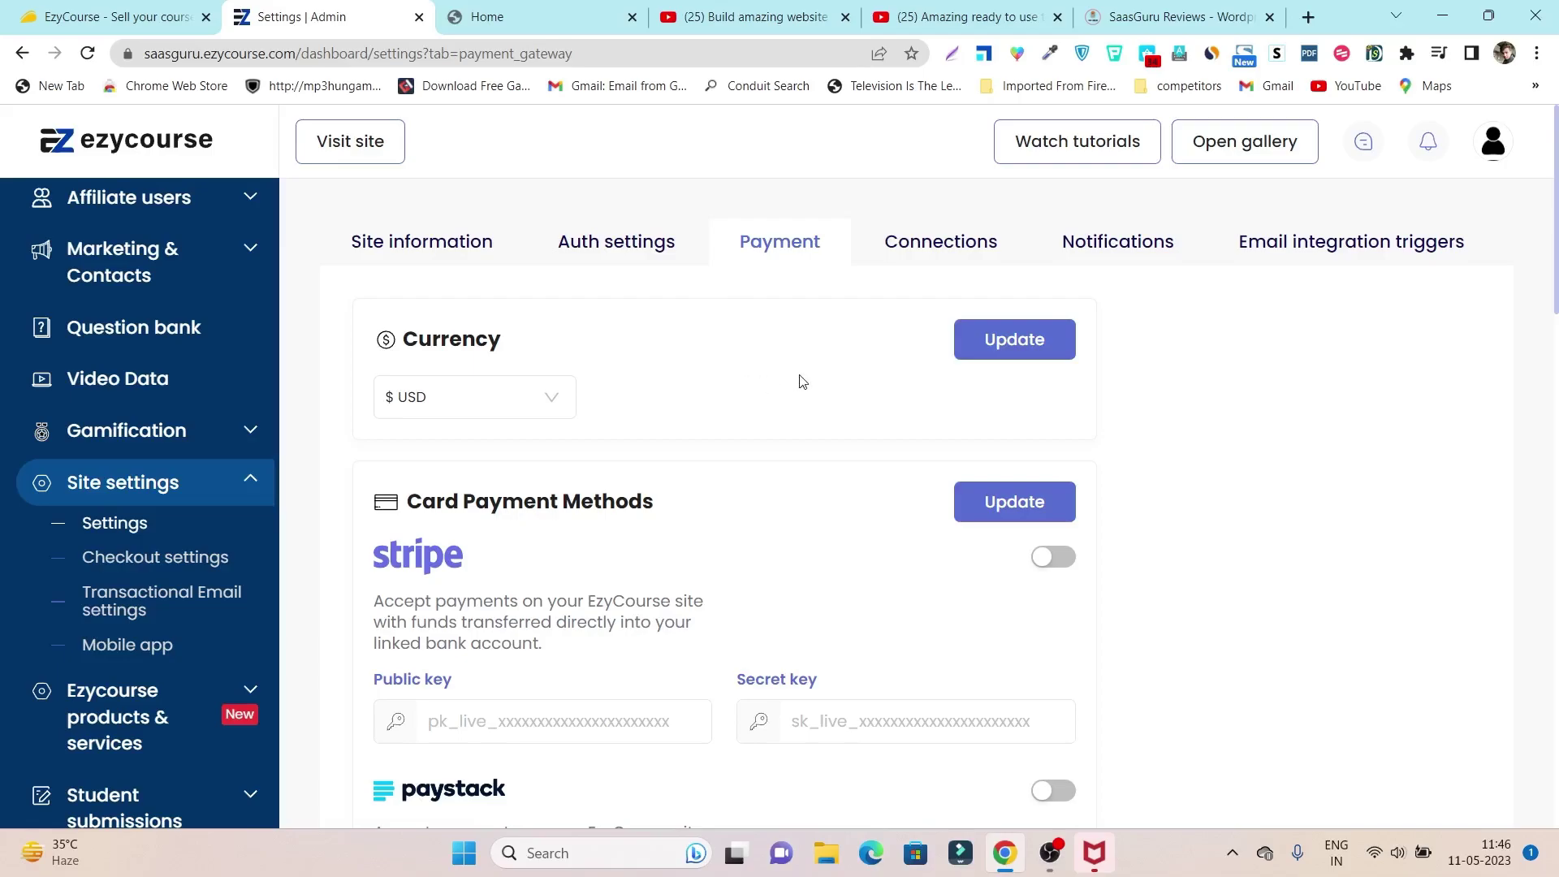
left_click(947, 259)
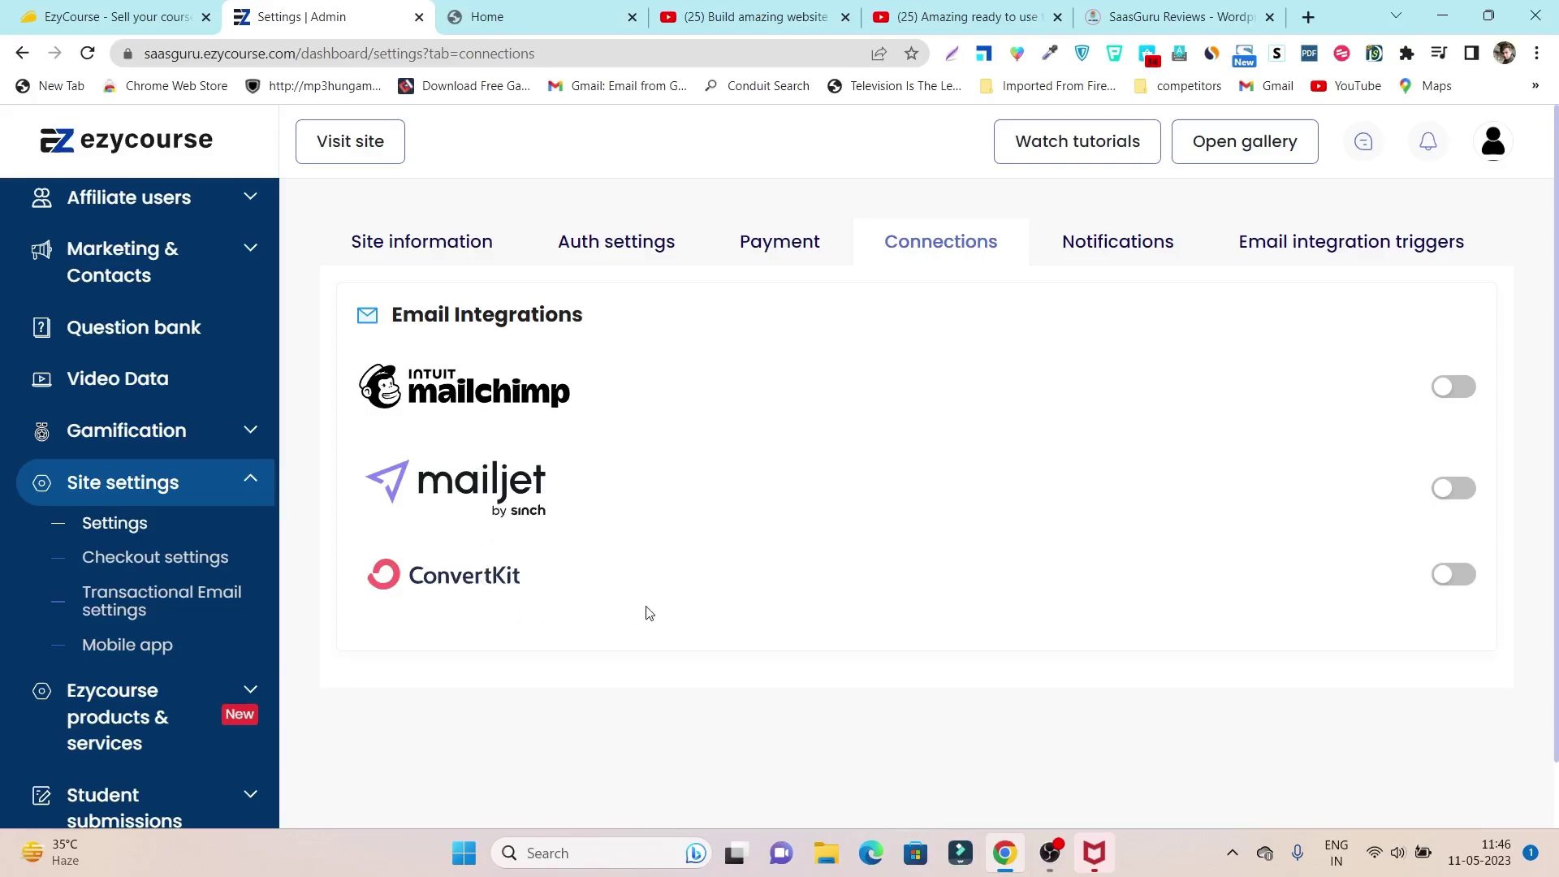
- From Notifications settings, open the Watch tutorials link in a new tab and switch to it
left_click(1088, 244)
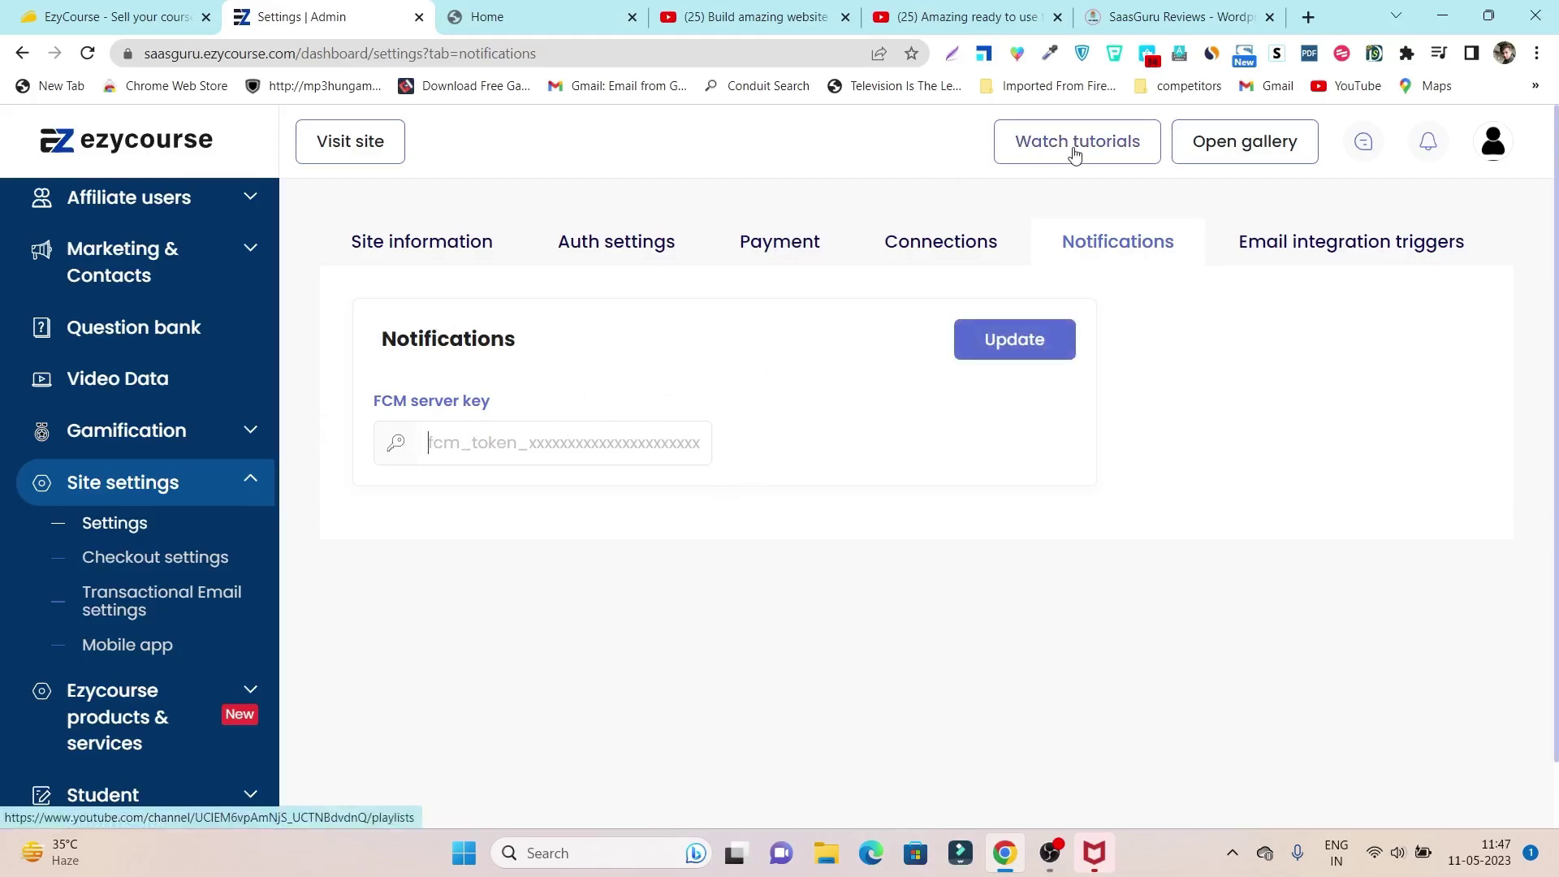
right_click(1107, 153)
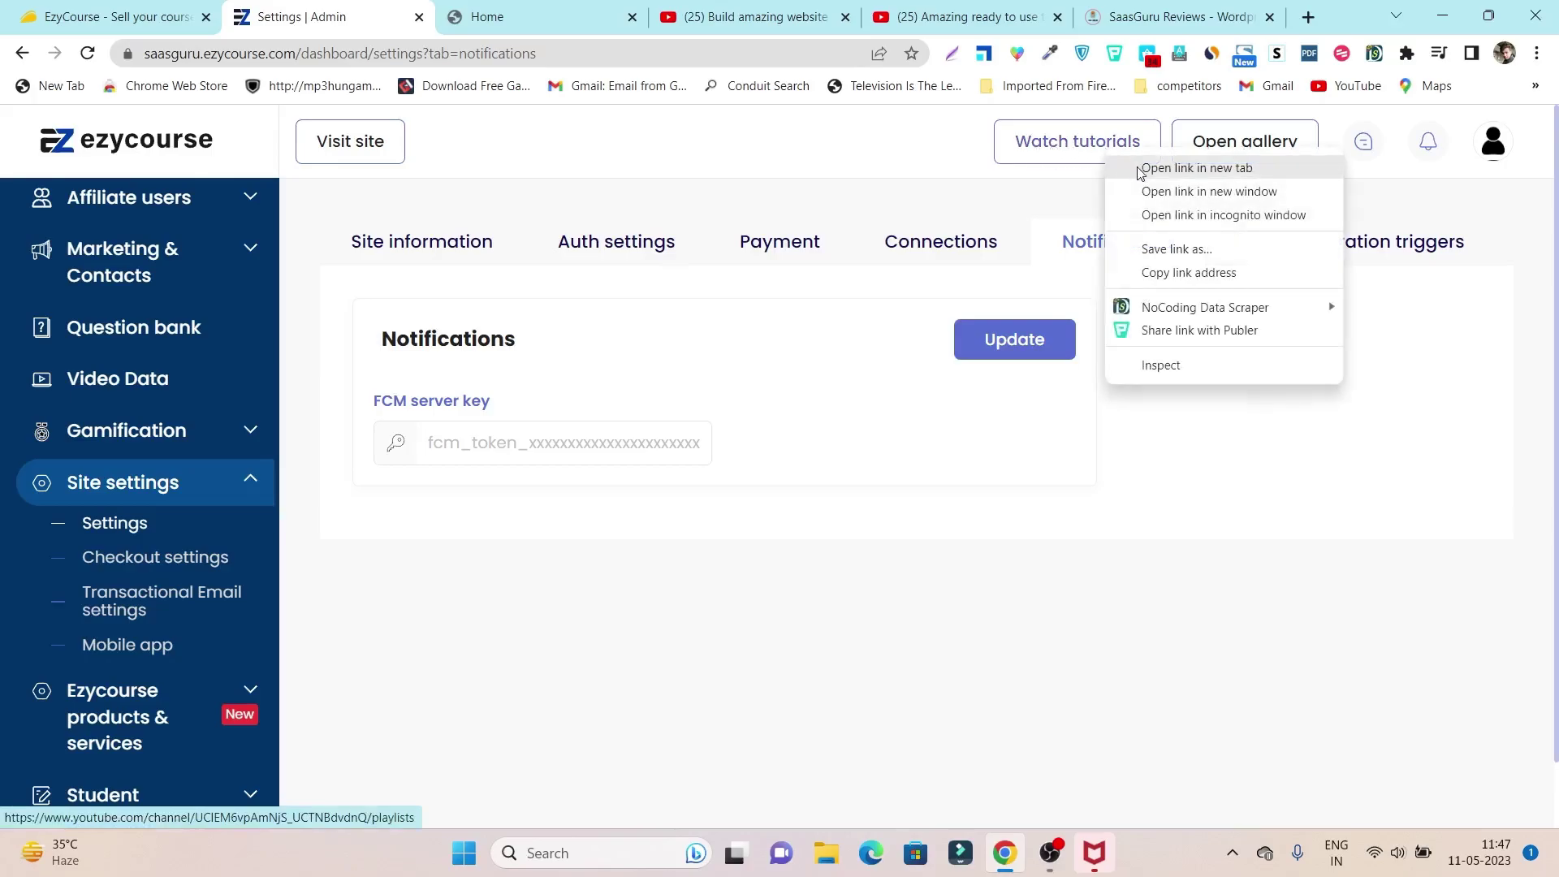
left_click(1140, 169)
left_click(449, 16)
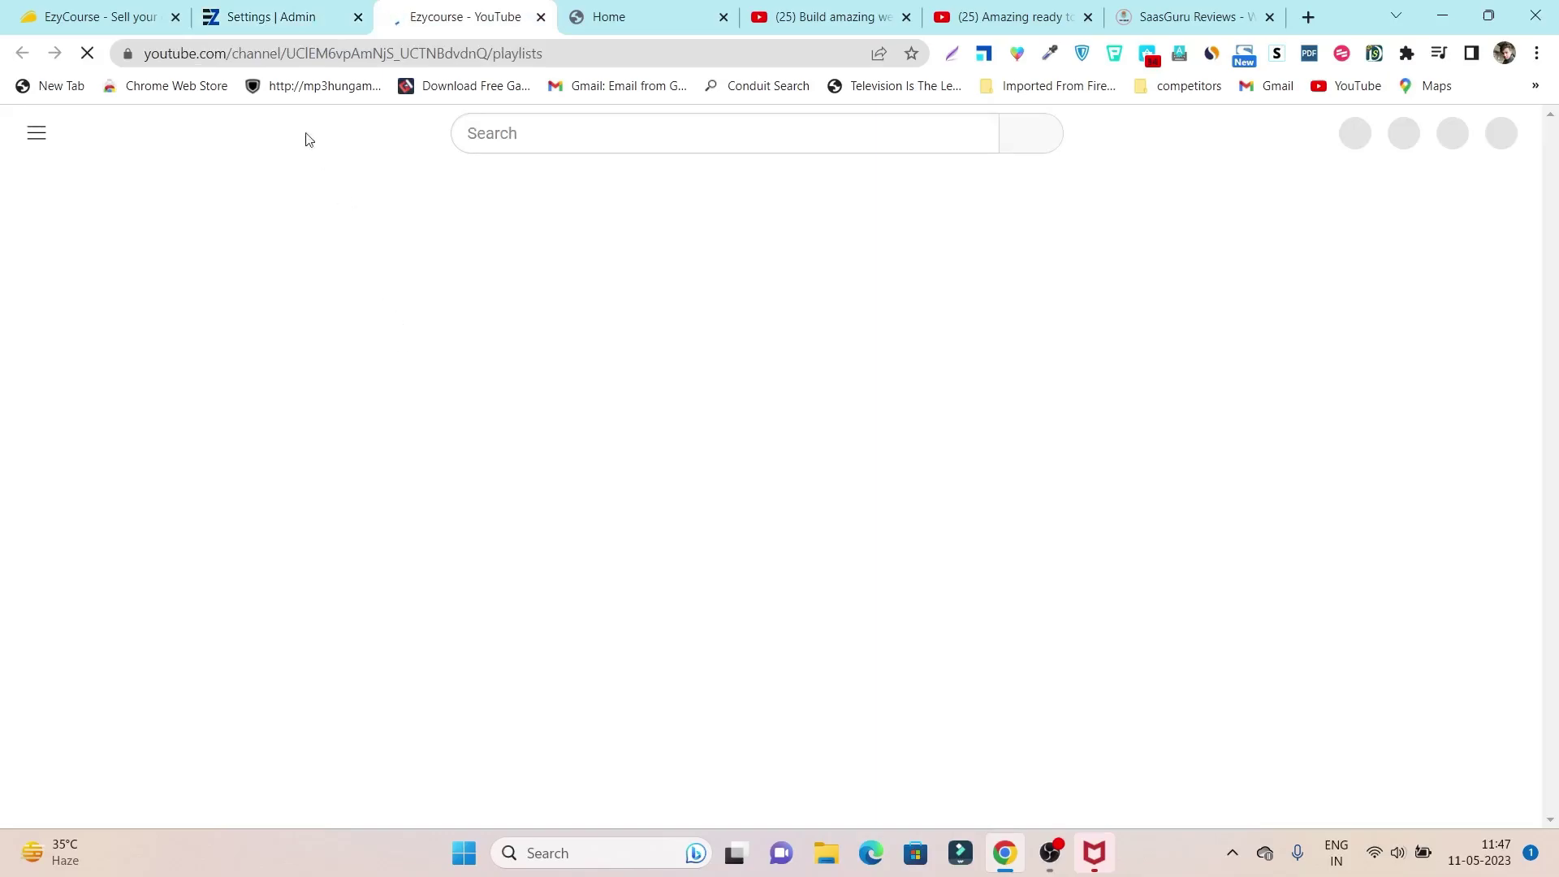
- Scroll the Ezycourse YouTube playlists, glance at the live site's home, and return to Notifications settings
left_click(256, 15)
left_click(449, 16)
scroll(564, 459, "down", 2)
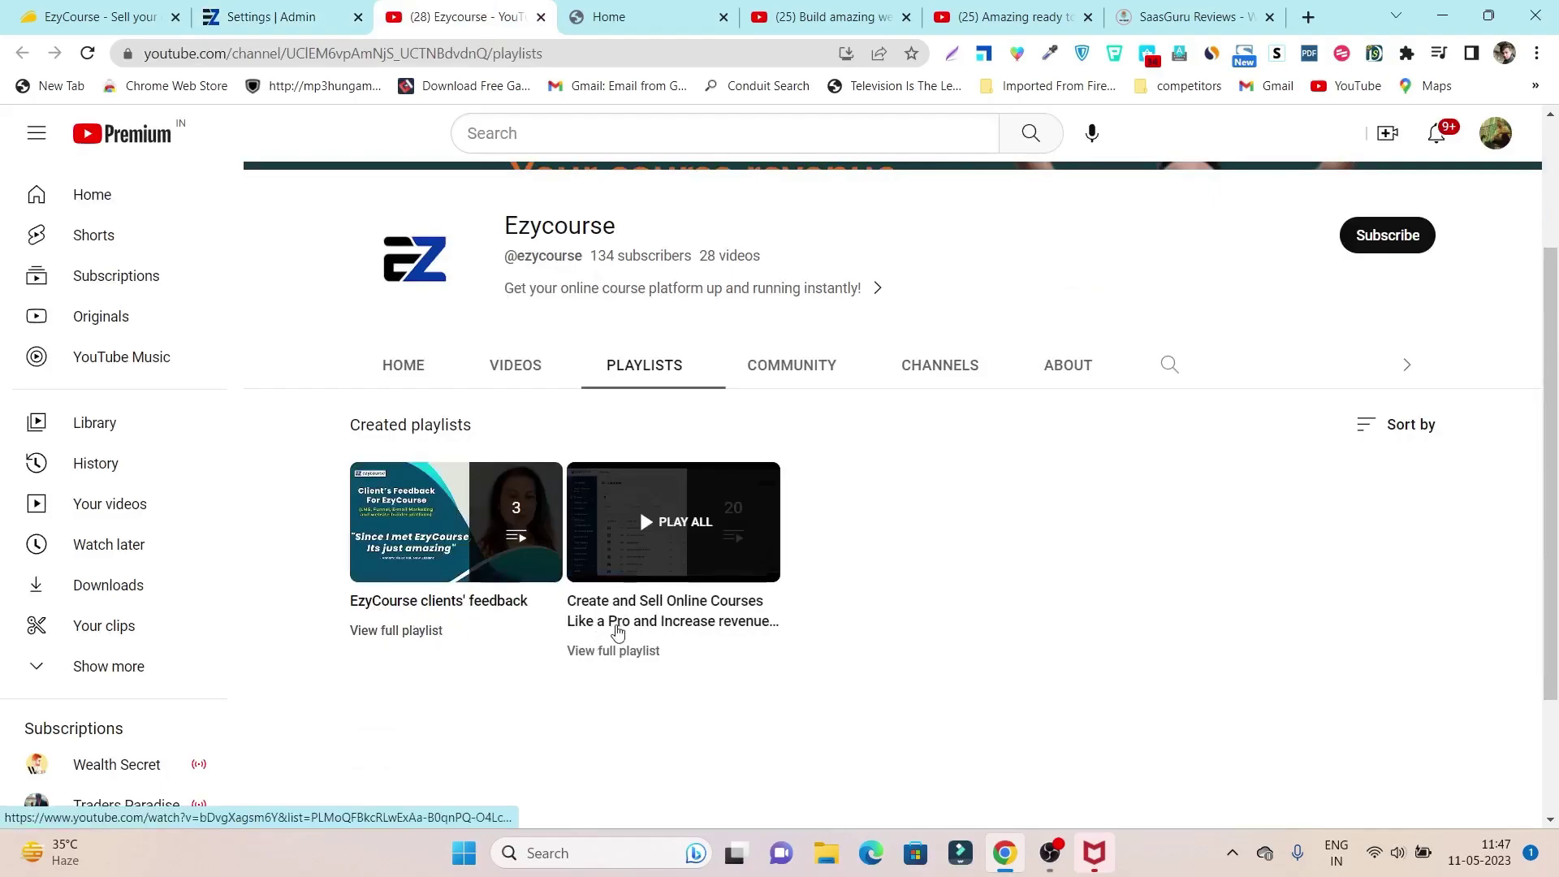
scroll(821, 545, "up", 2)
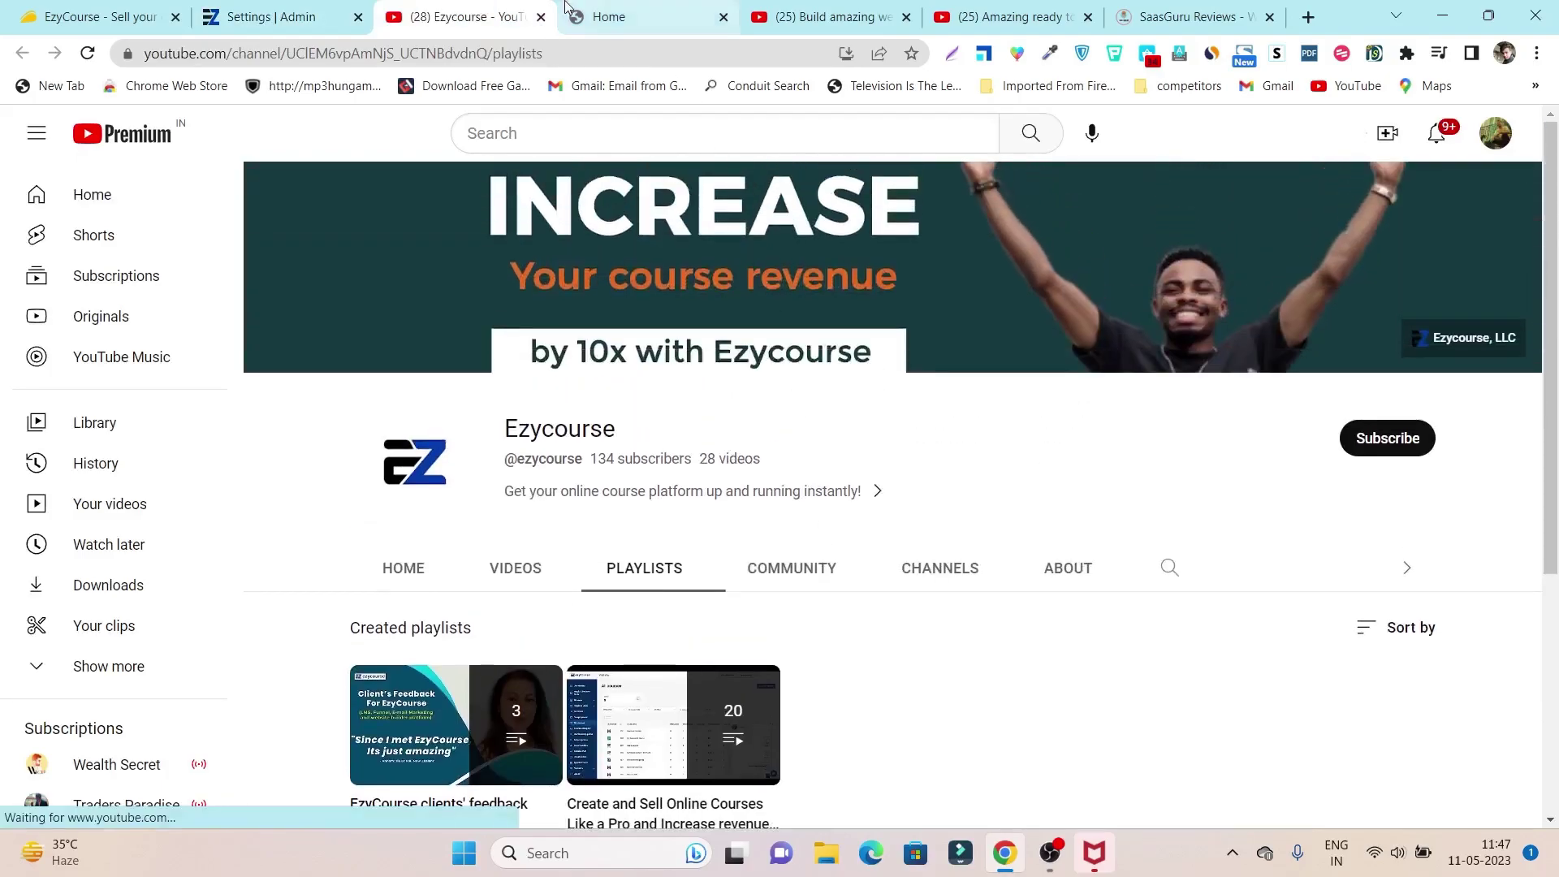
left_click(613, 10)
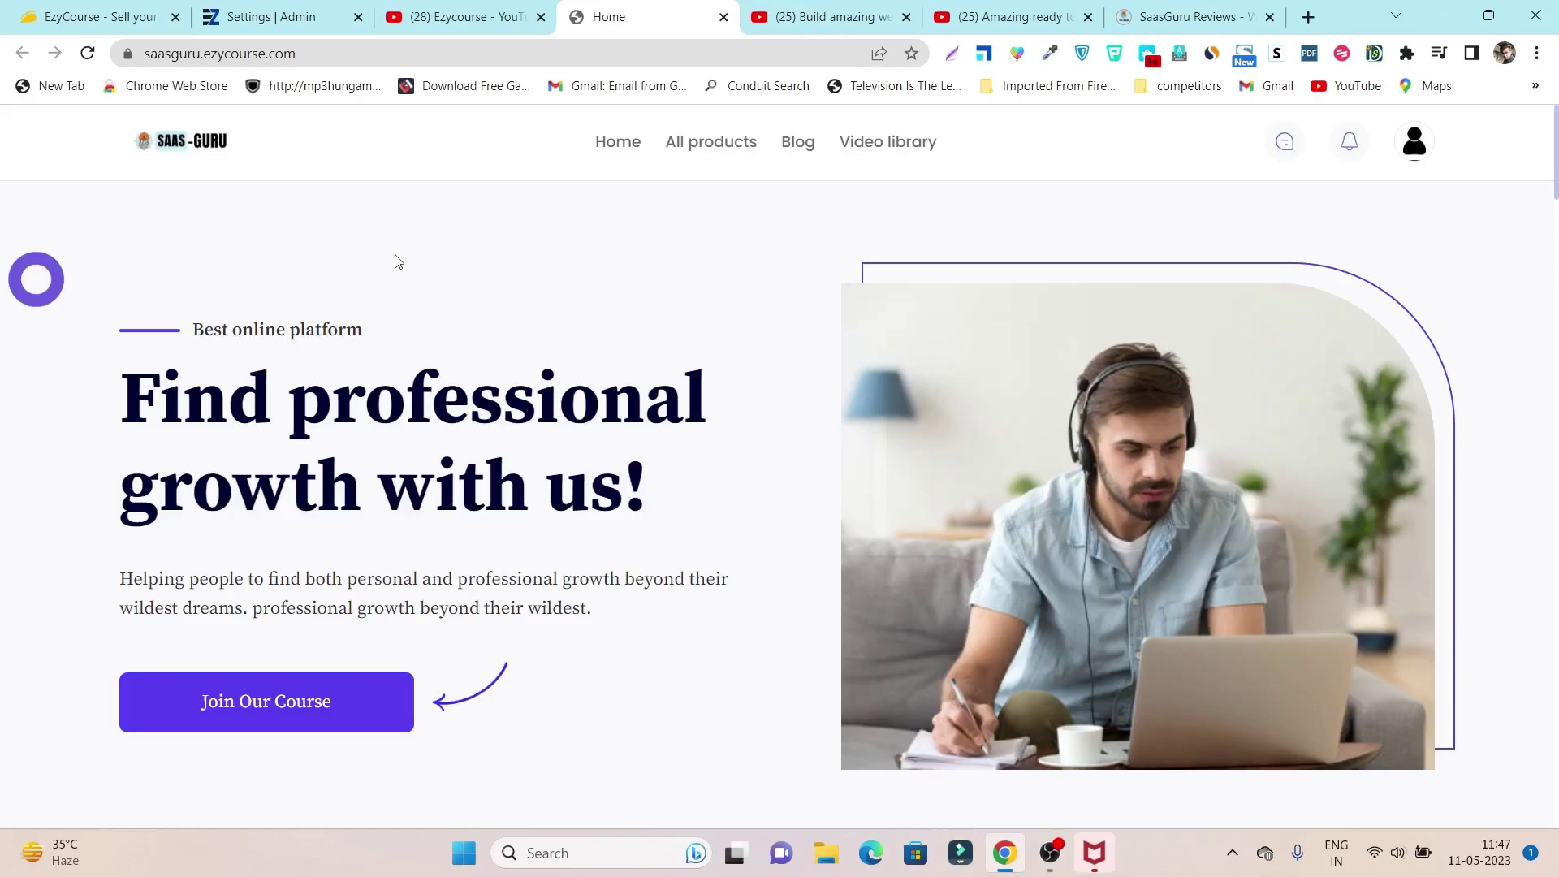
left_click(237, 8)
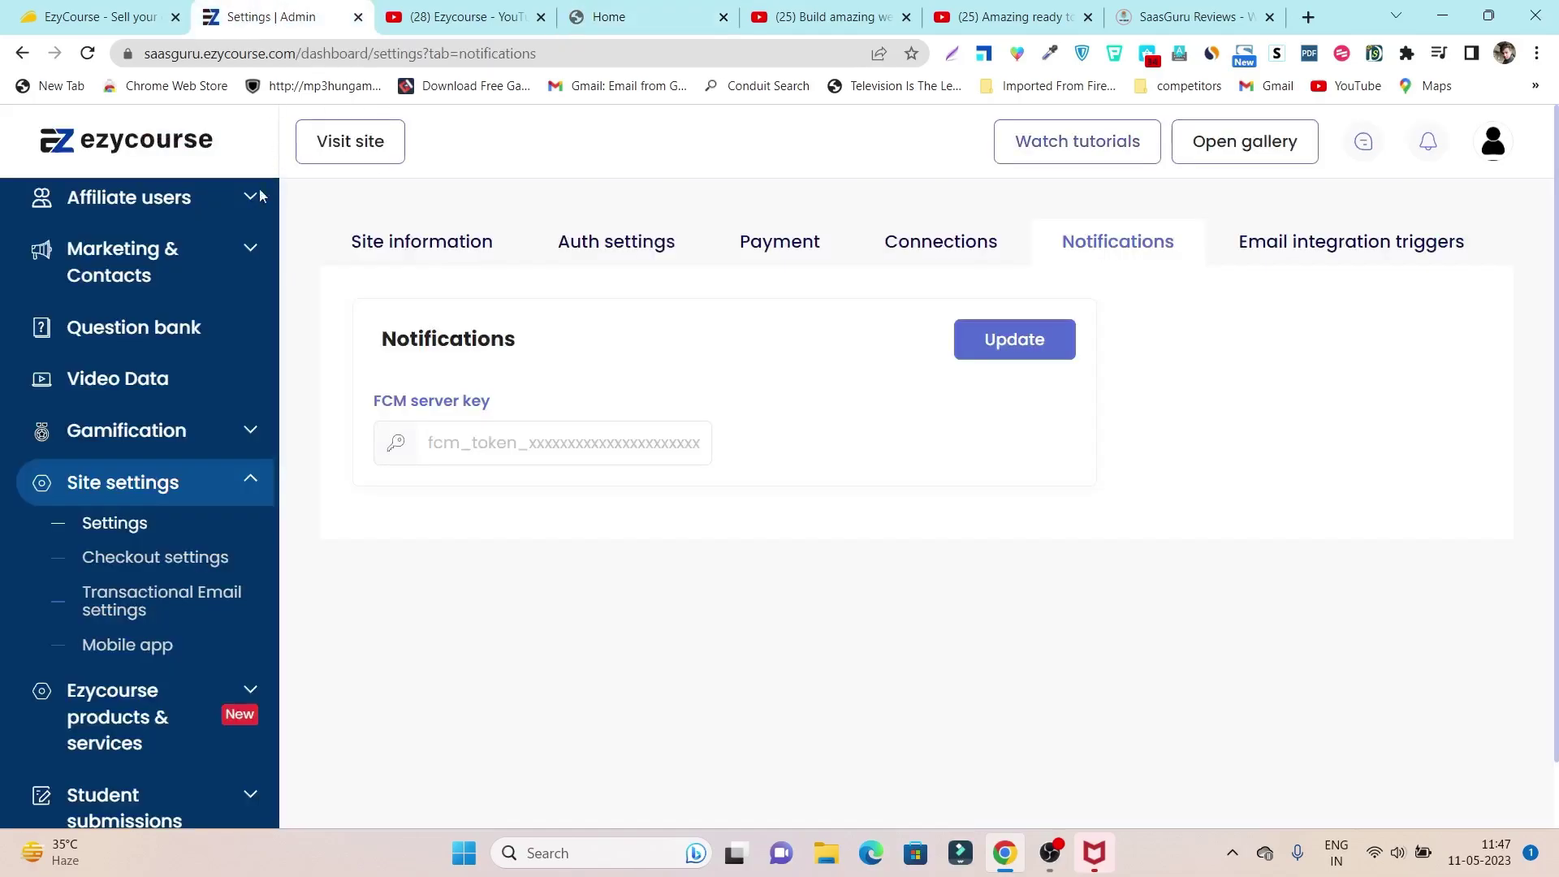
- Return to the Dashboard, peek at the Website builder and Live sections, and expand Affiliate users
scroll(203, 309, "up", 6)
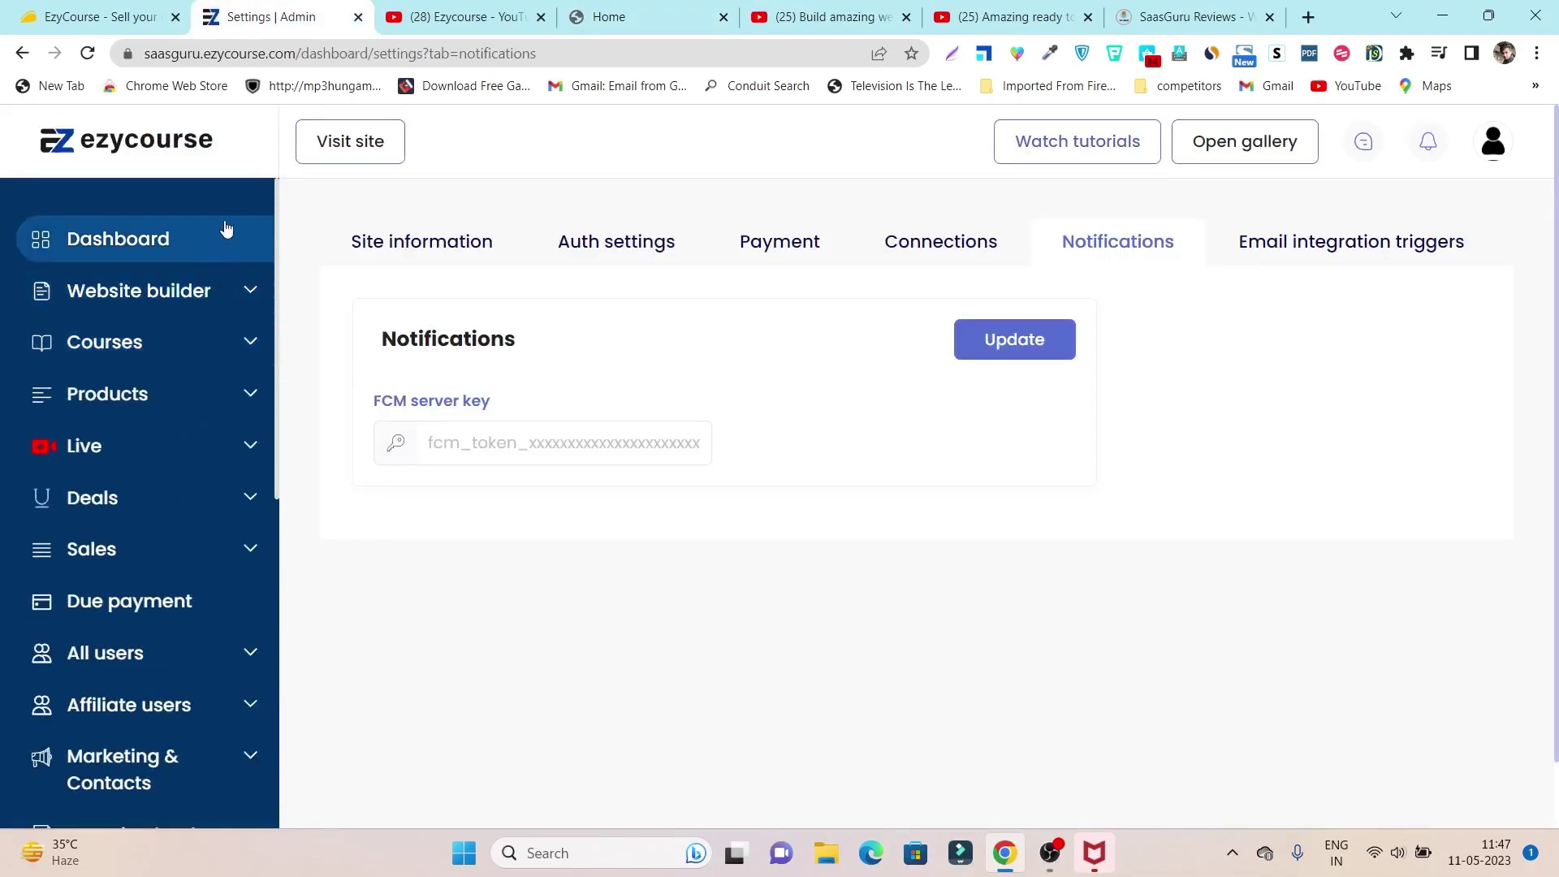
left_click(126, 241)
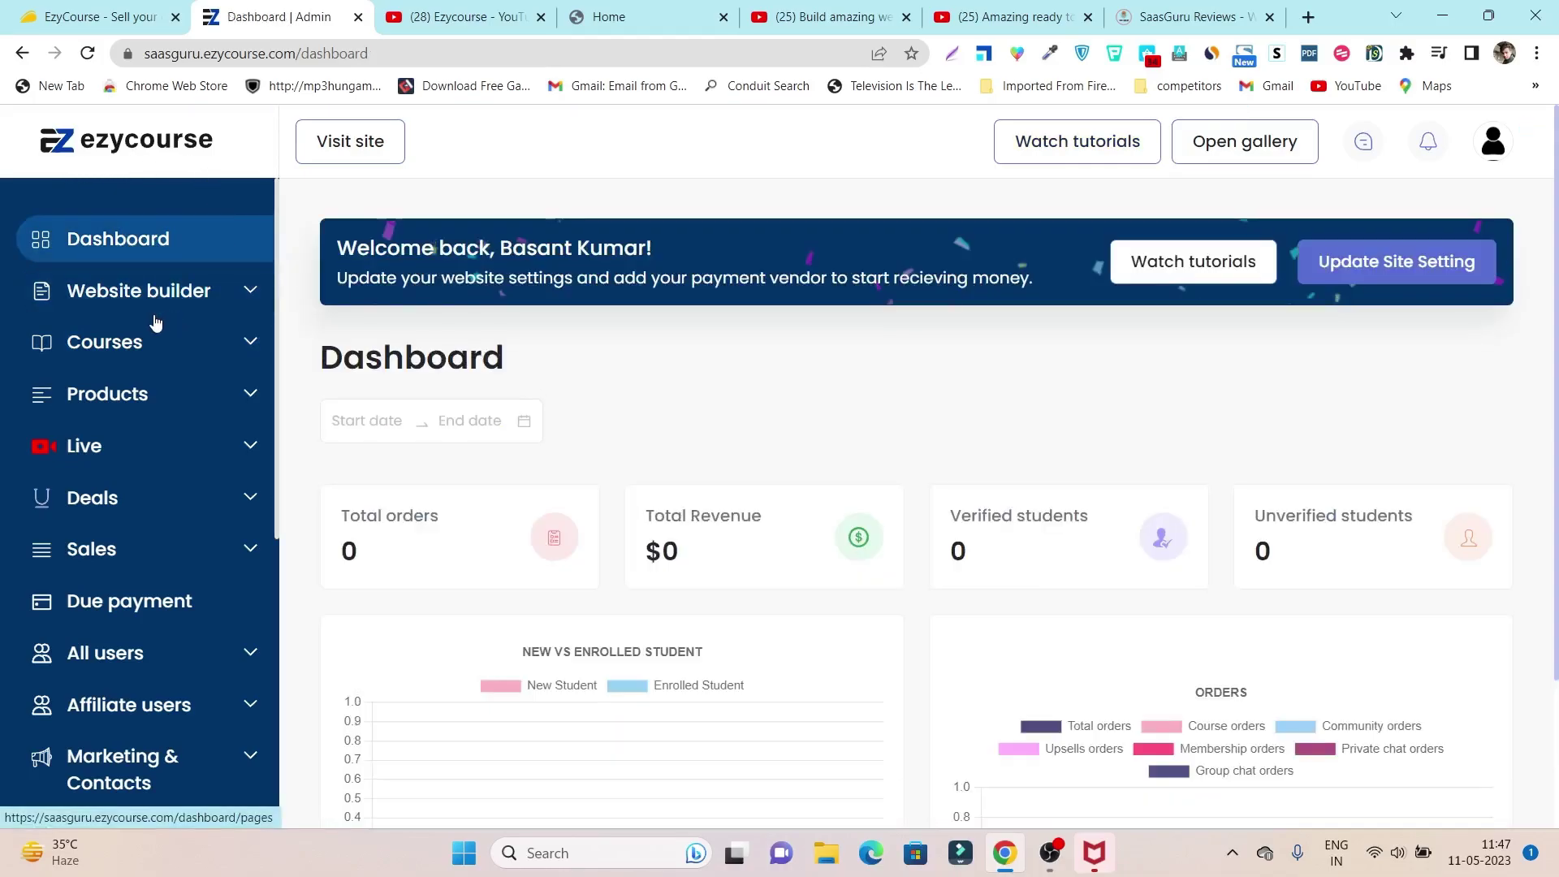
left_click(214, 313)
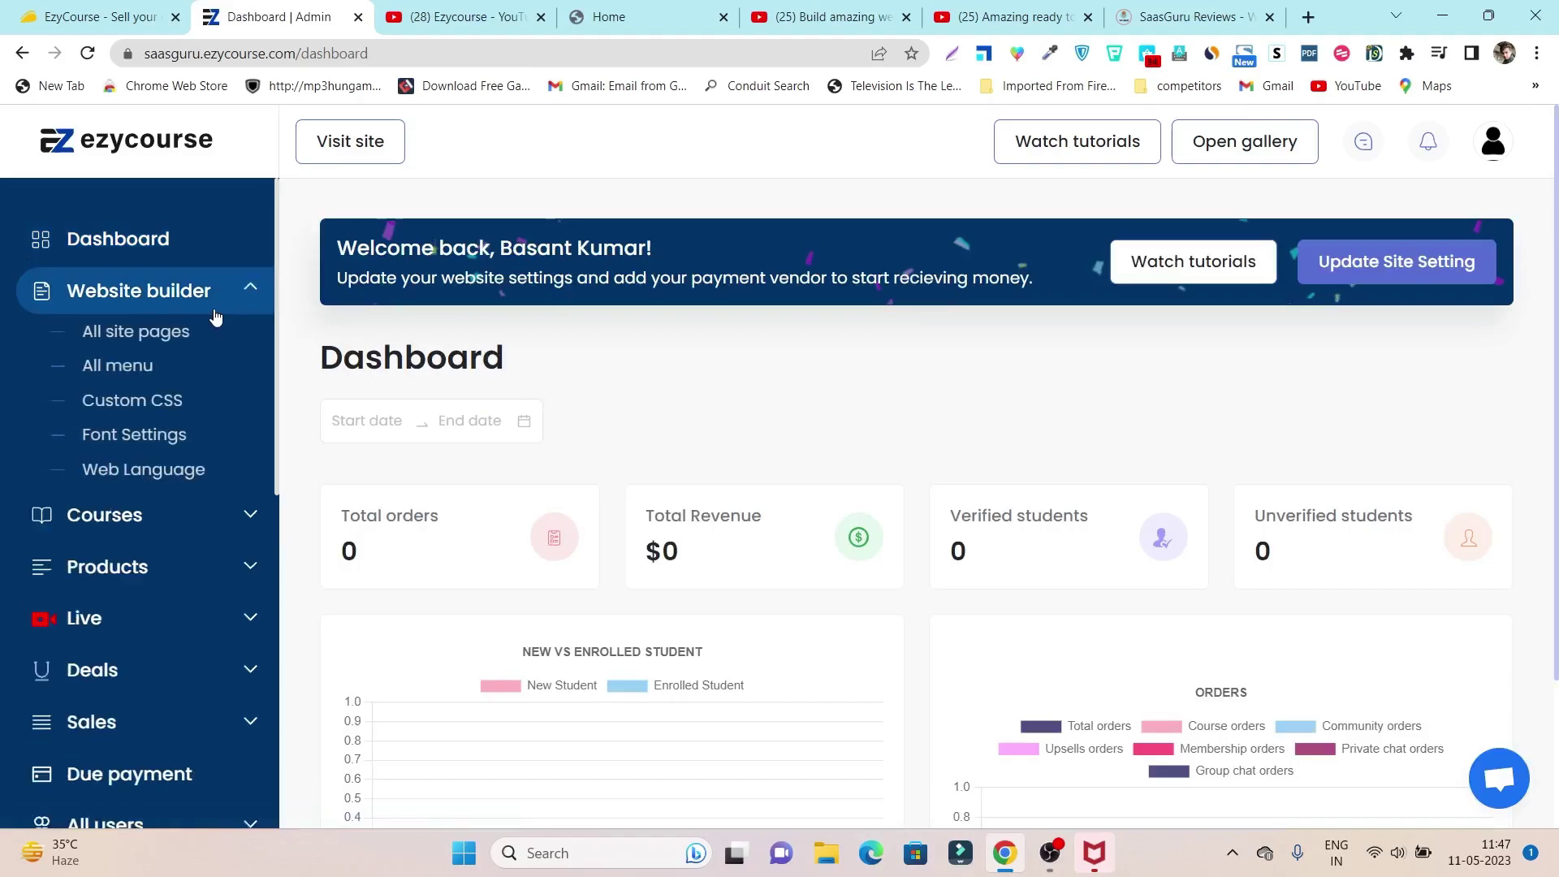
left_click(216, 314)
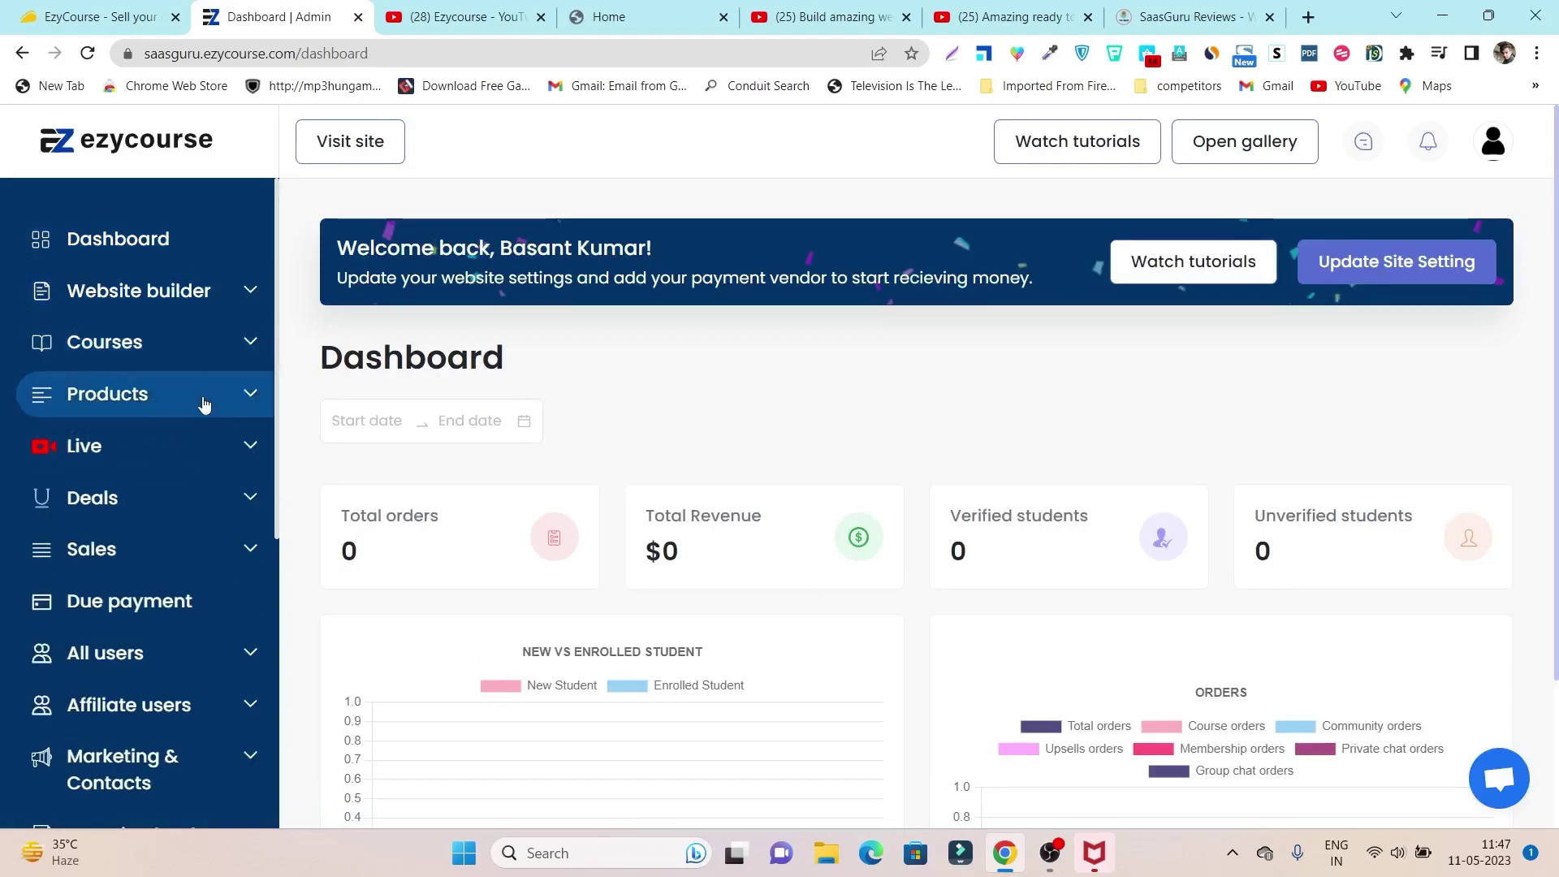
left_click(214, 457)
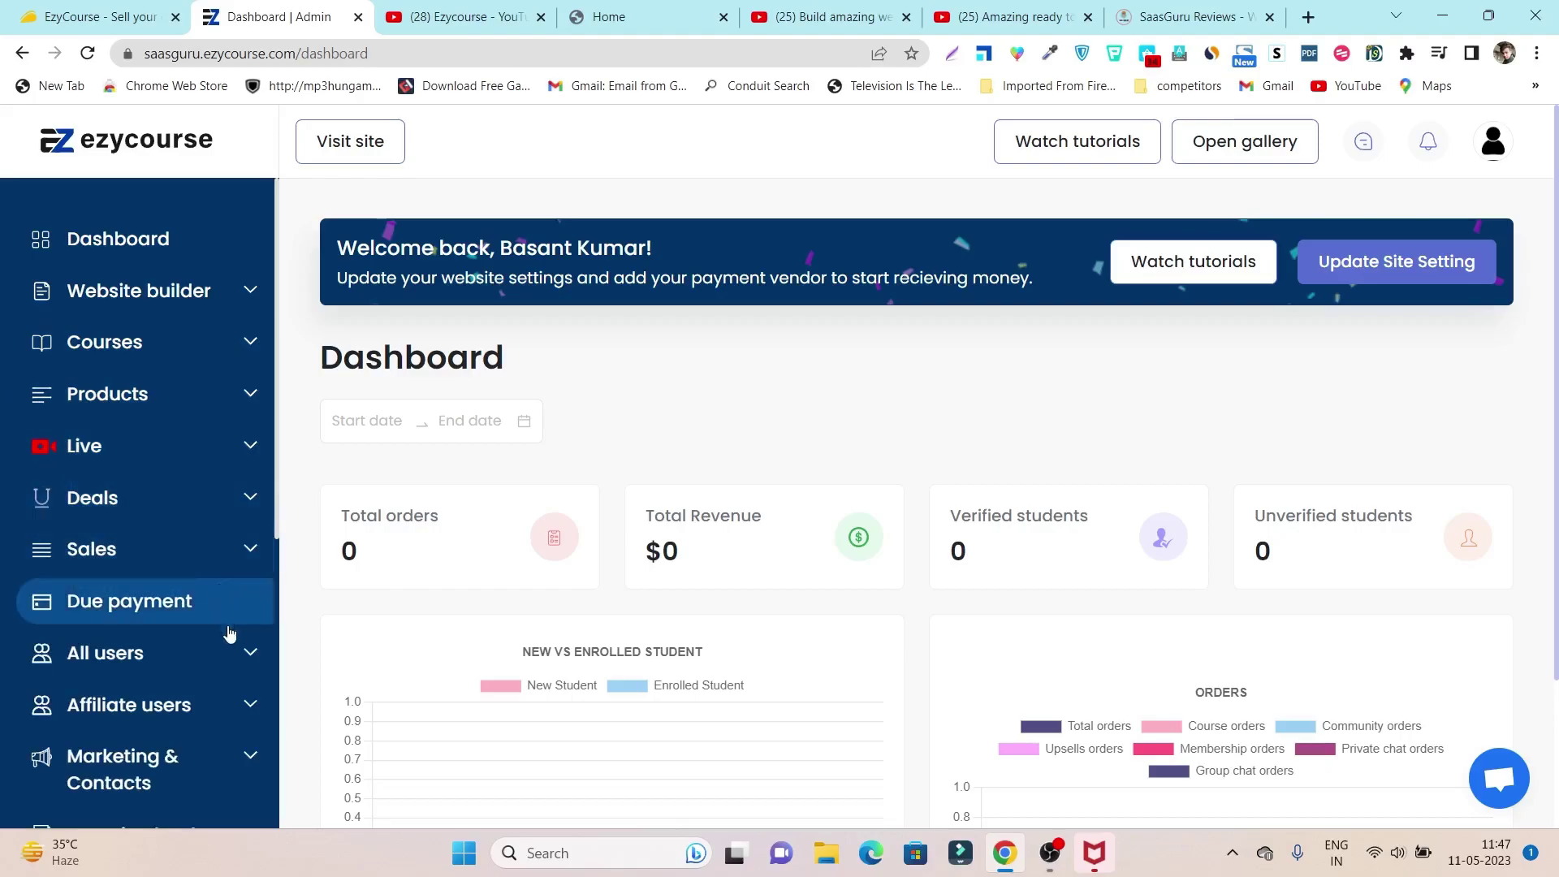
scroll(224, 702, "down", 2)
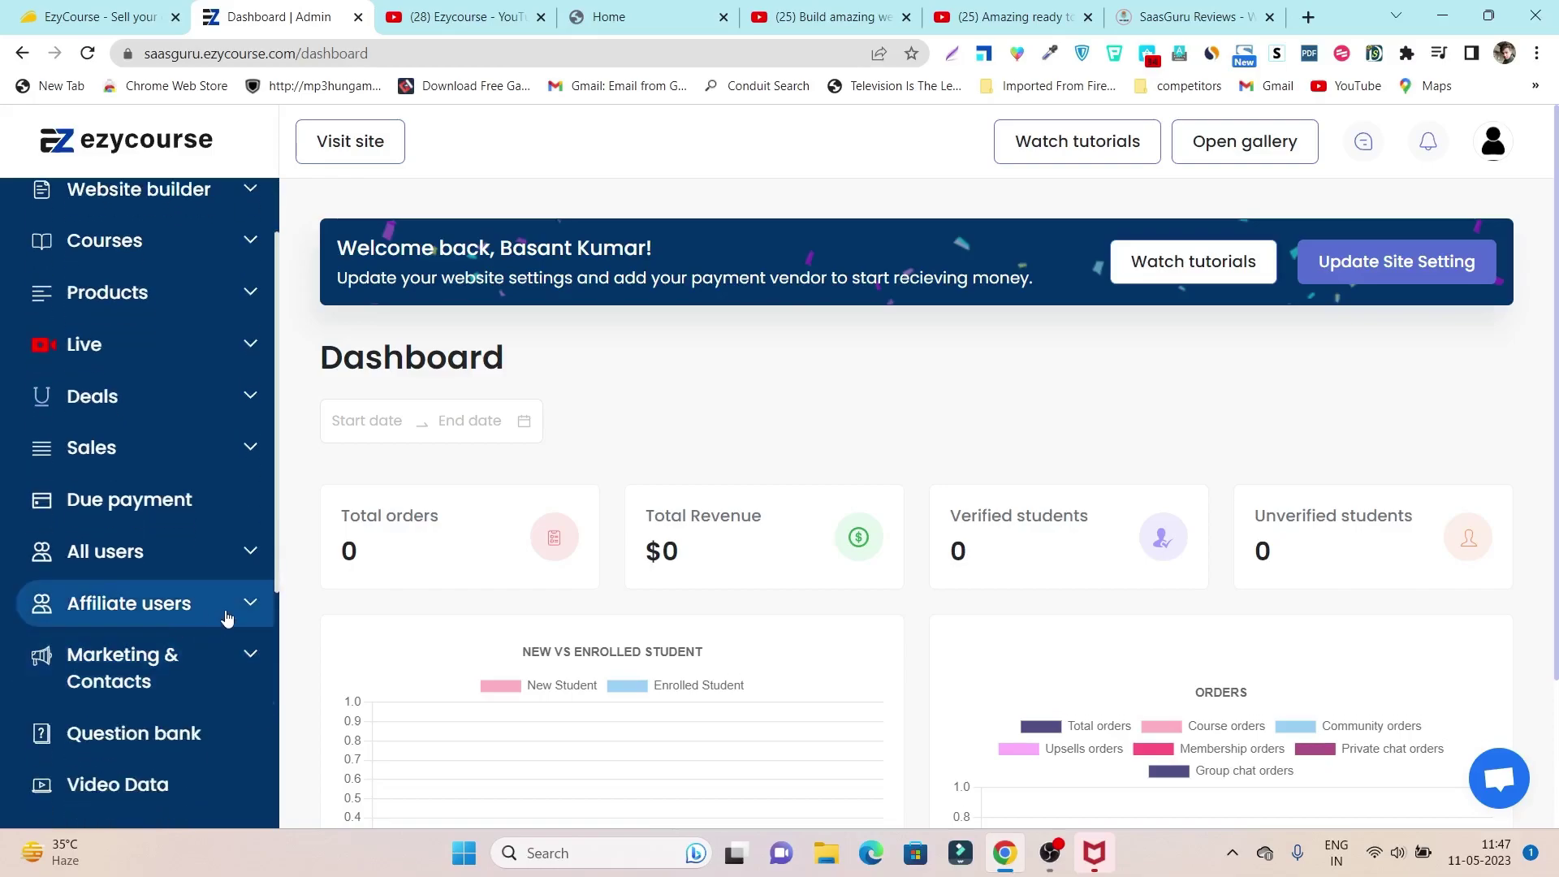
left_click(244, 613)
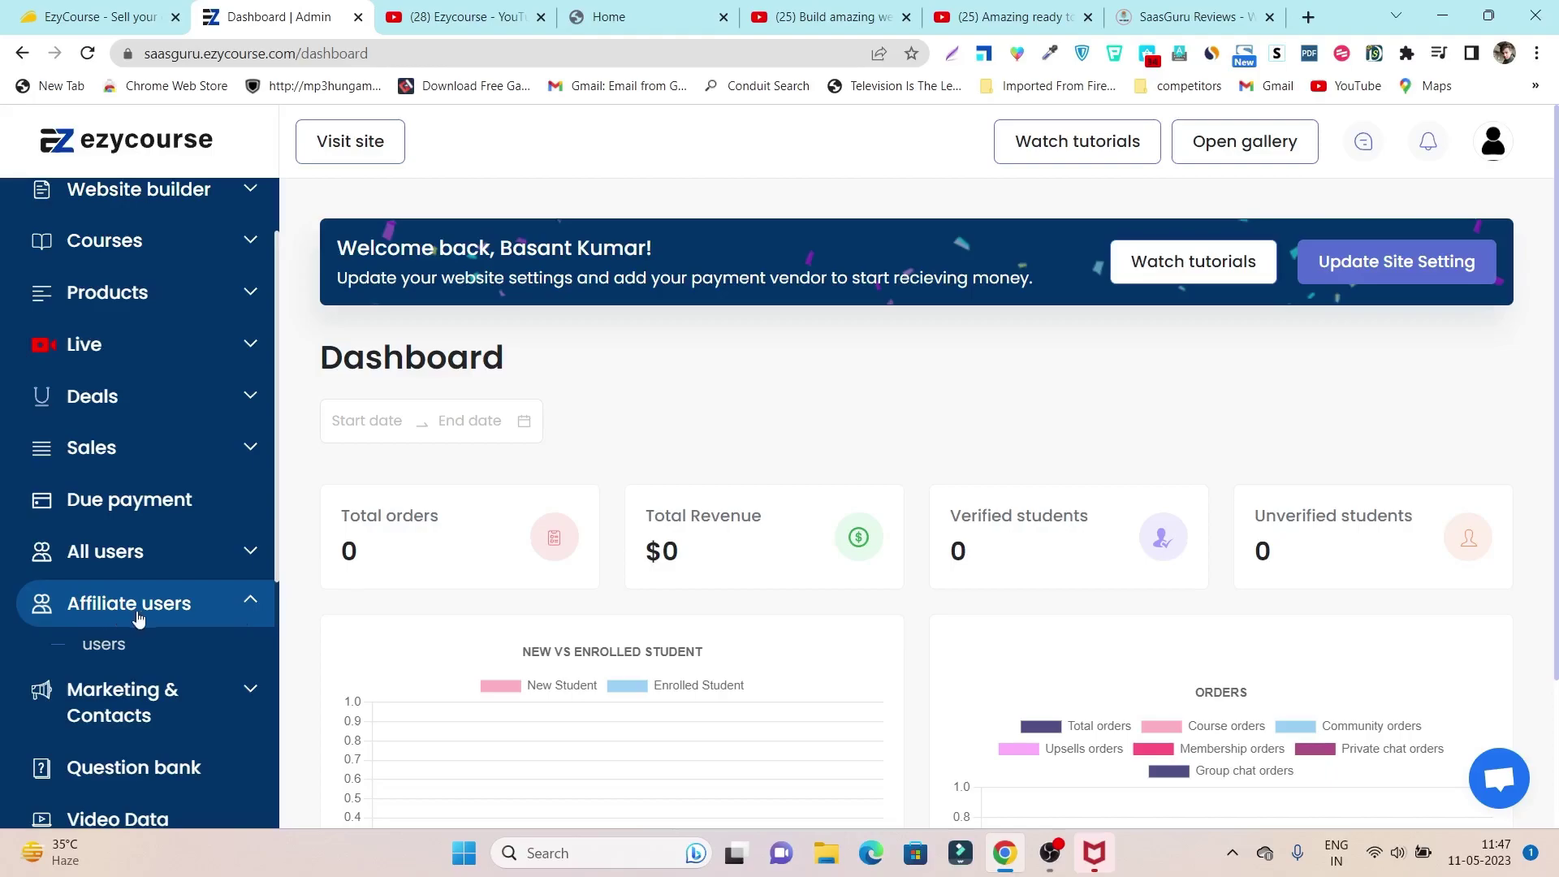
- Open the Affiliate users list, showing zero affiliates, clicks, signups, commission and sales
left_click(113, 641)
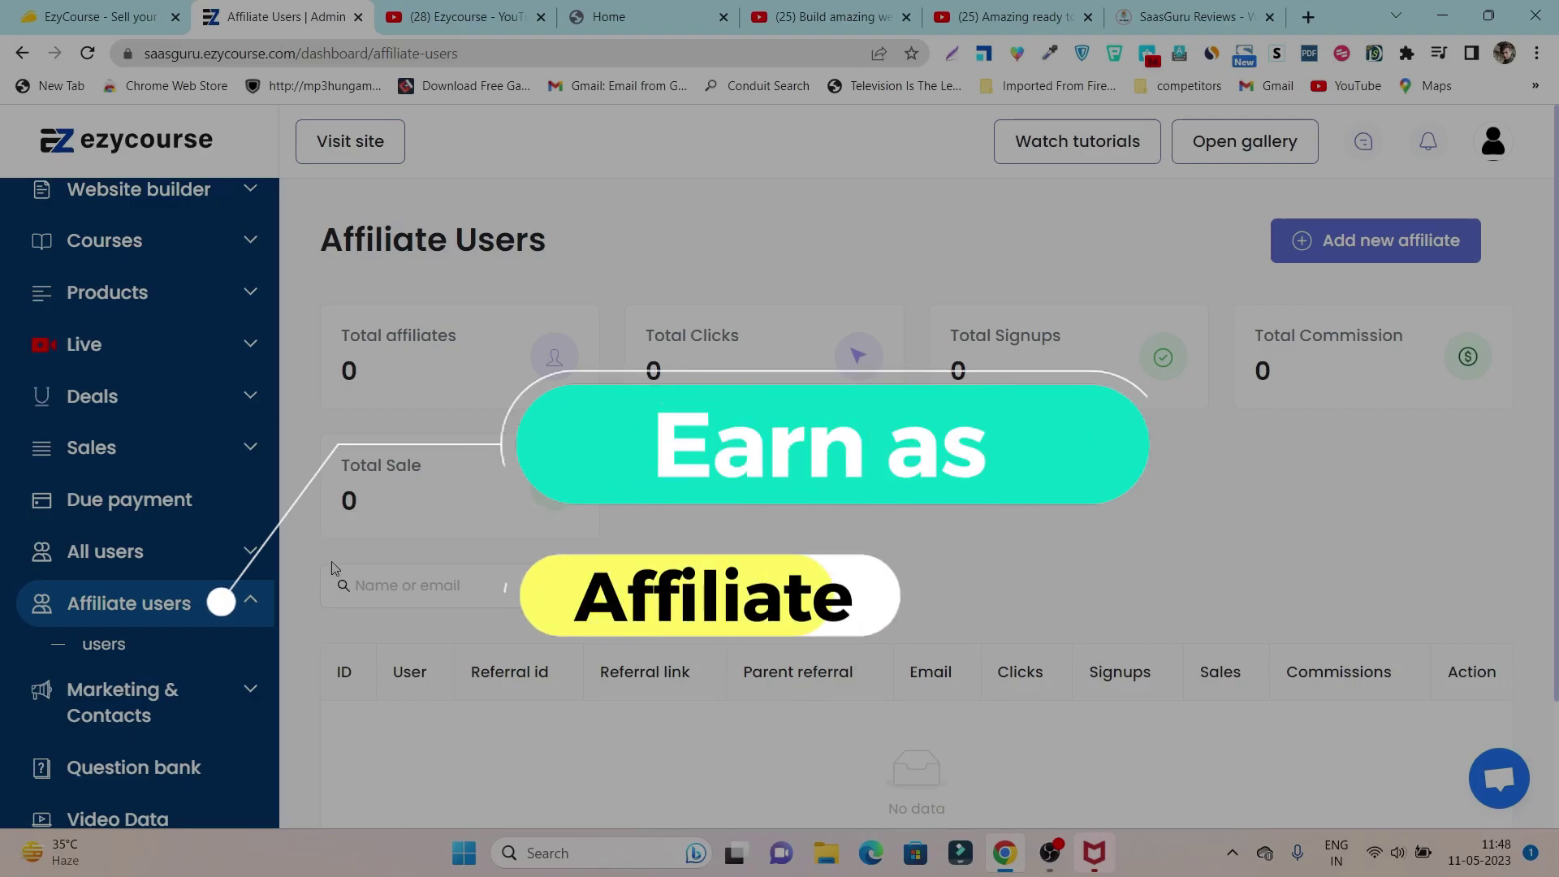
scroll(195, 320, "up", 2)
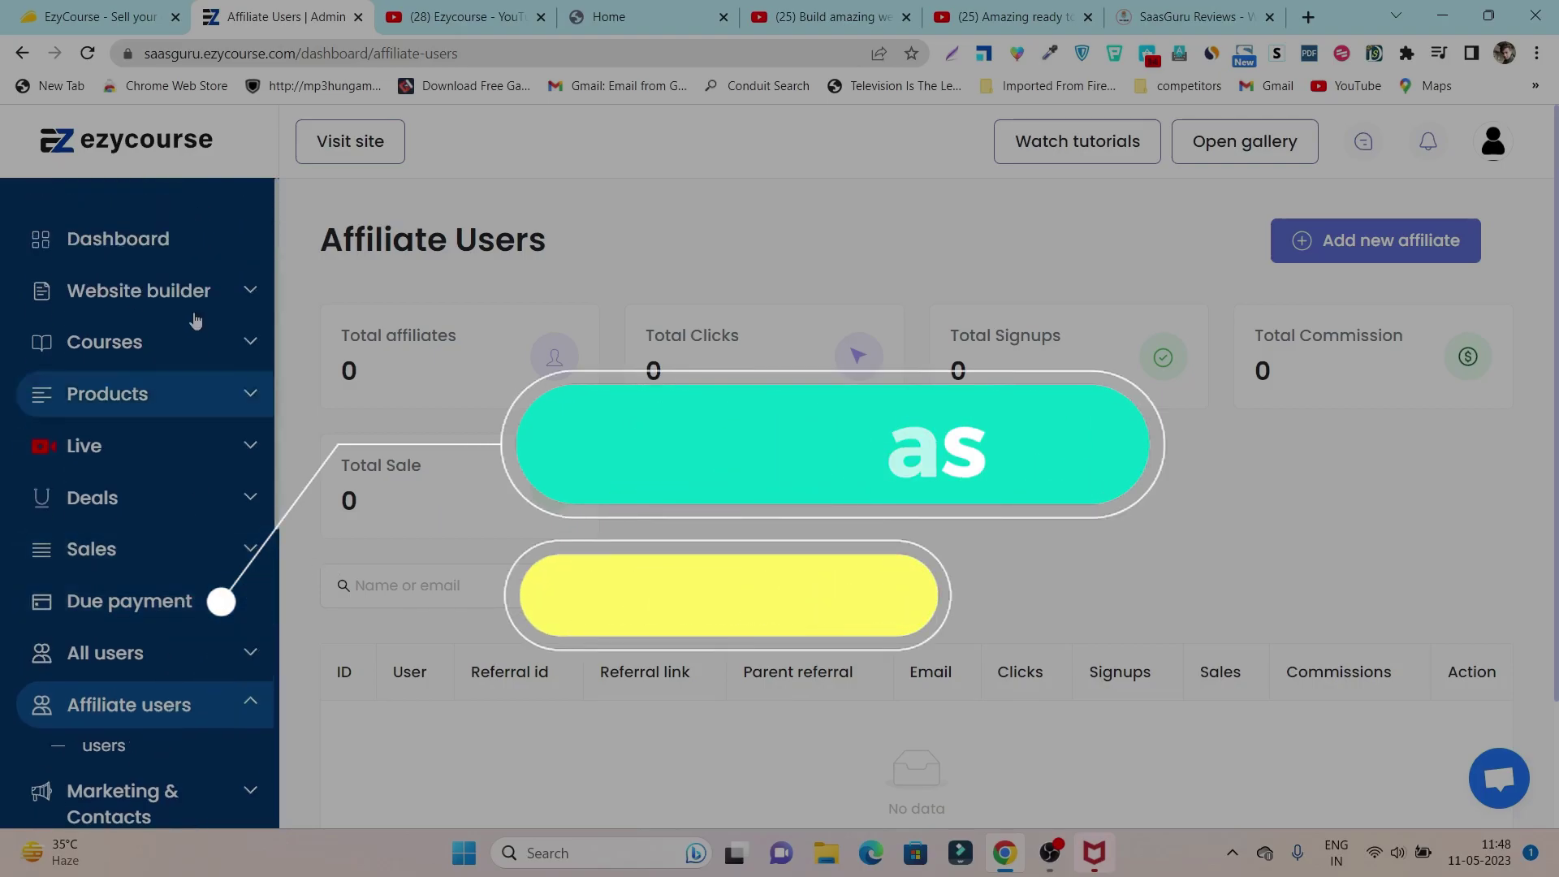
scroll(167, 577, "down", 4)
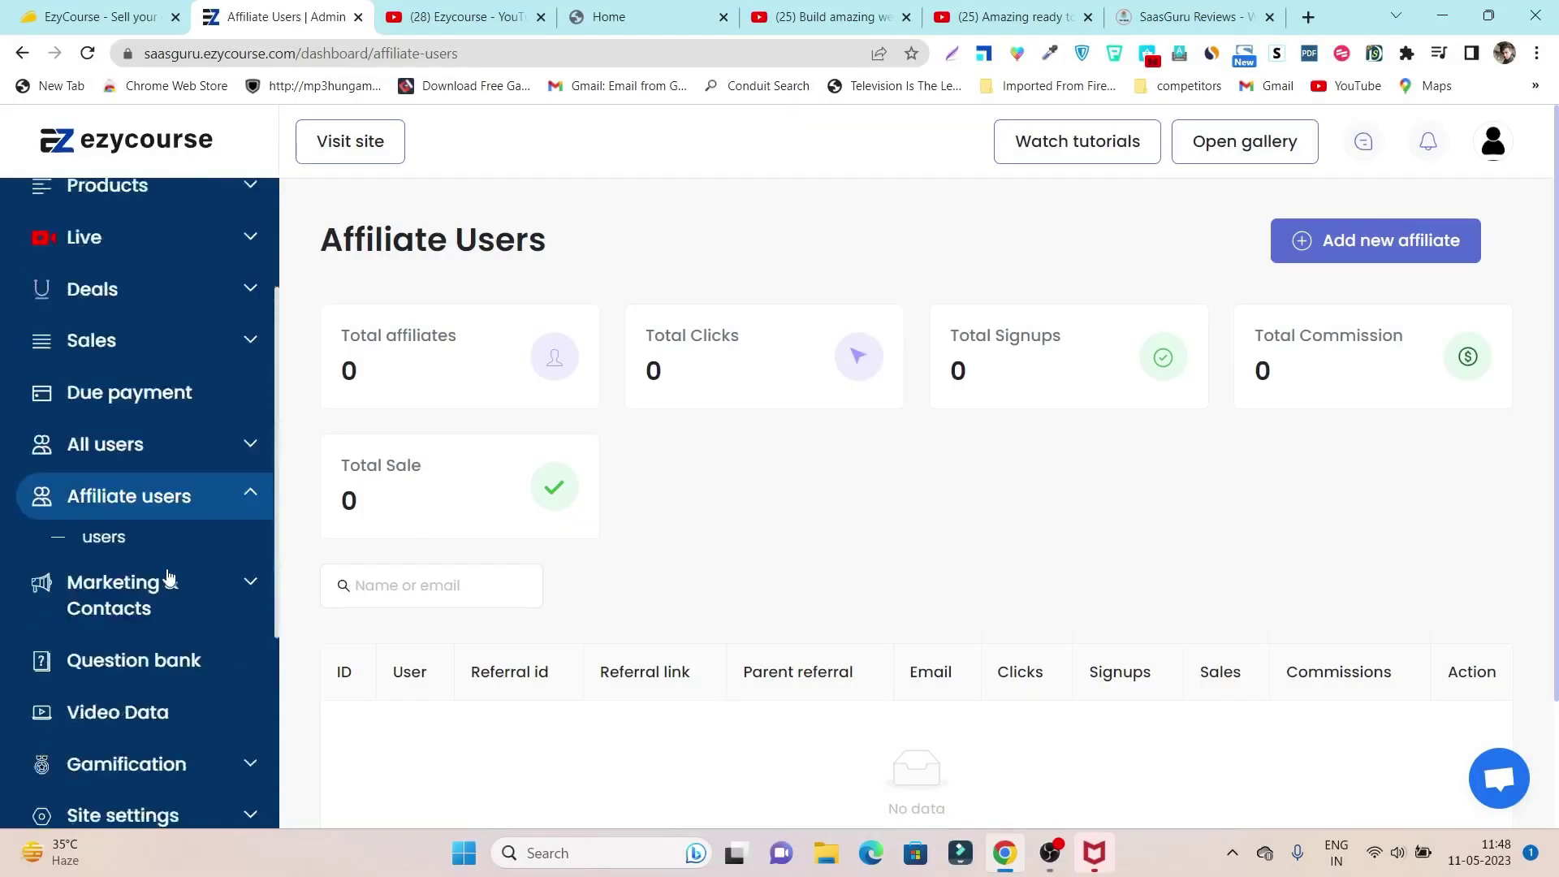
scroll(203, 463, "up", 4)
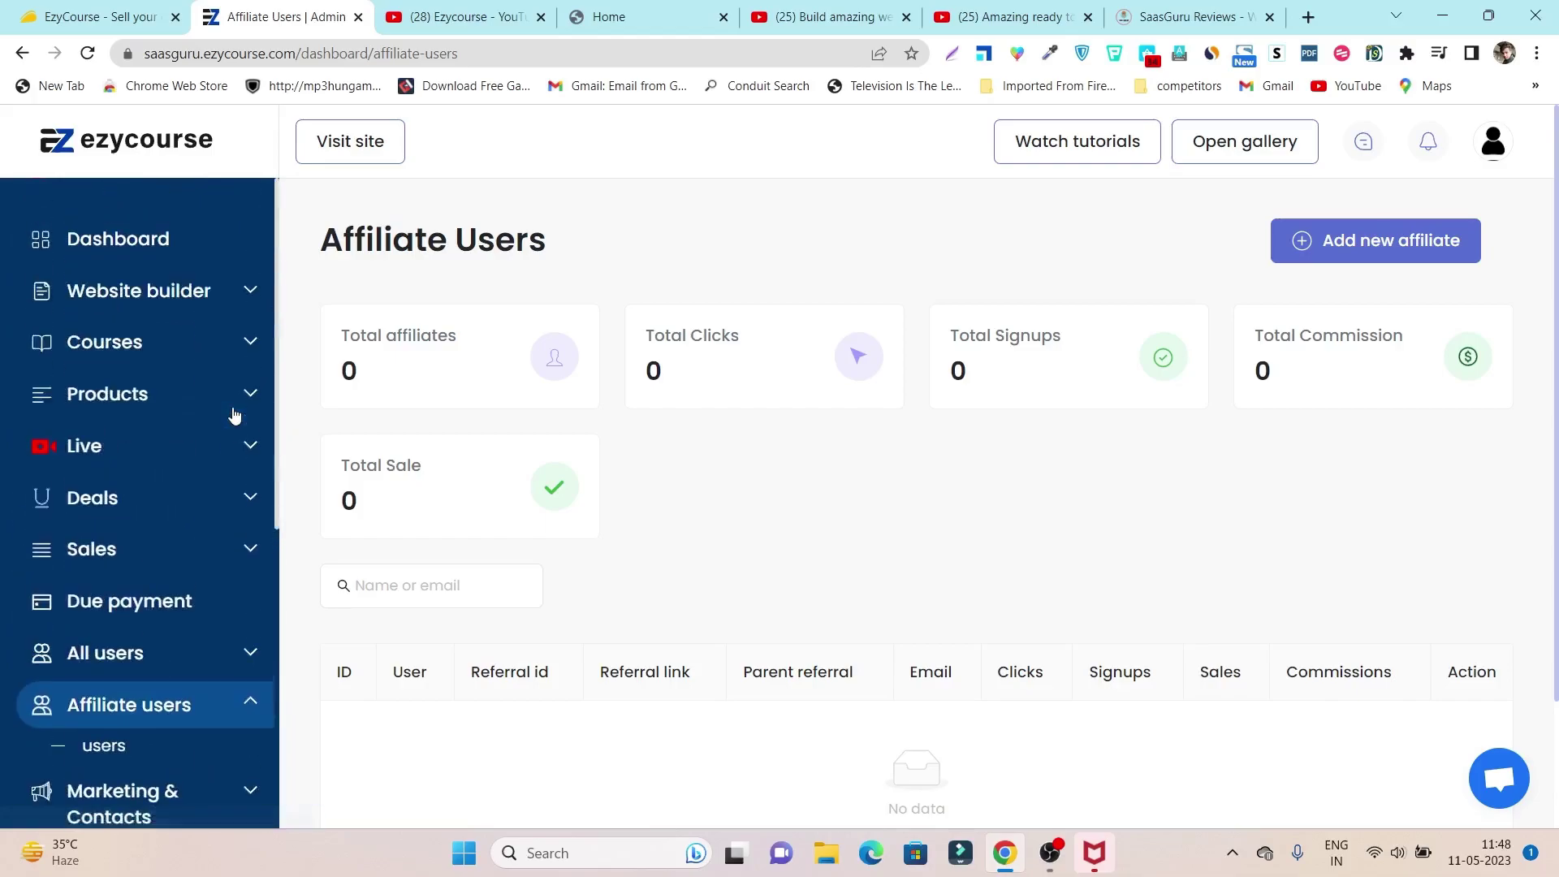
- Scroll through the AppSumo EzyCourse deal page, then return to the Affiliate Users page
left_click(98, 16)
scroll(371, 436, "up", 5)
scroll(371, 436, "up", 2)
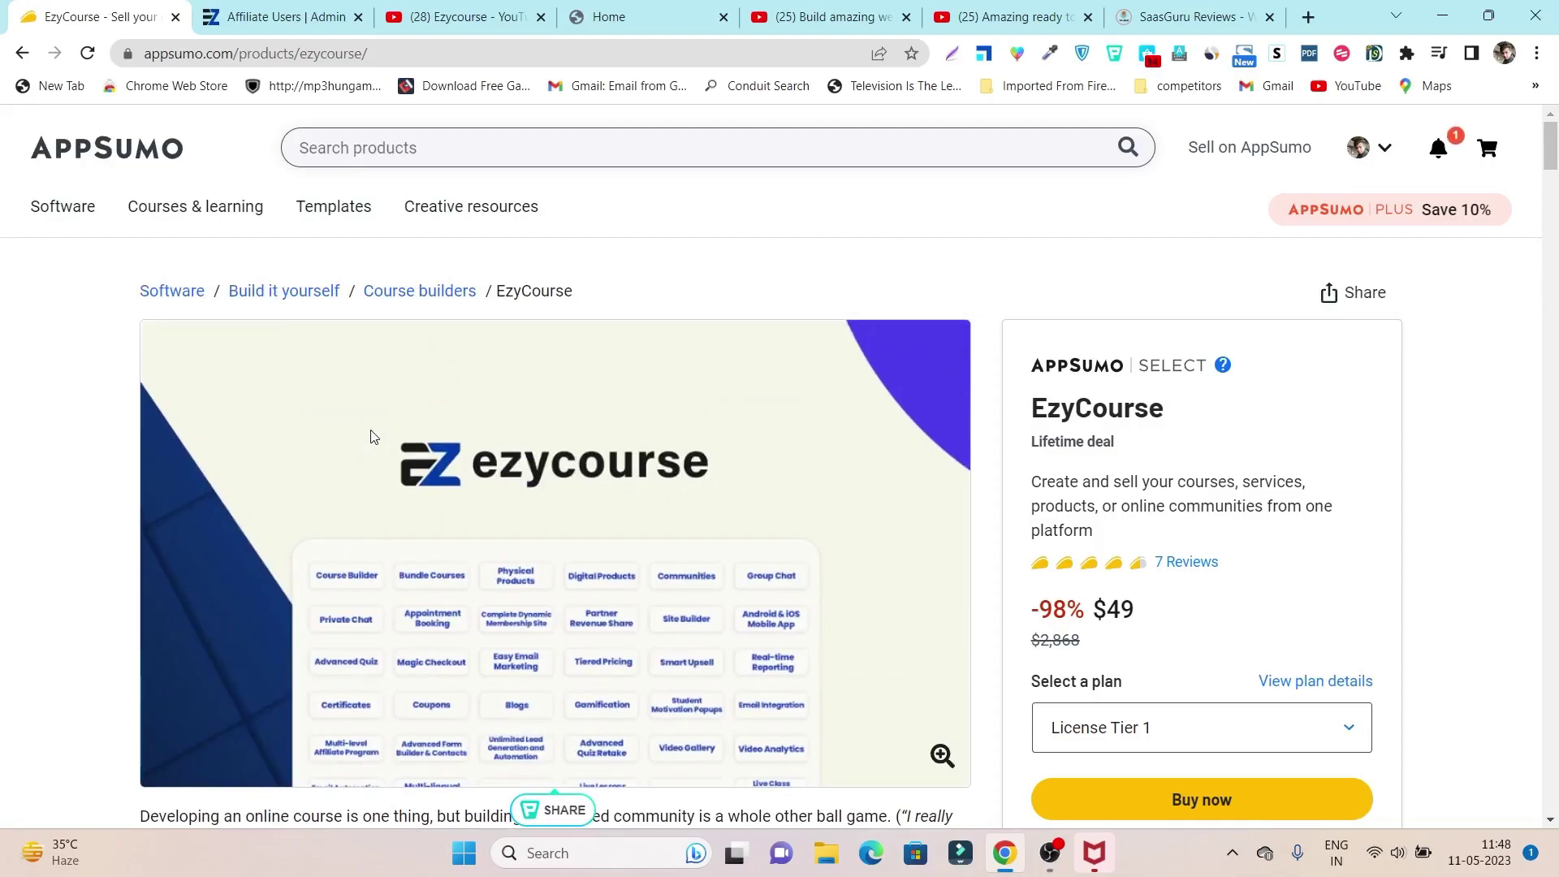
scroll(371, 436, "down", 5)
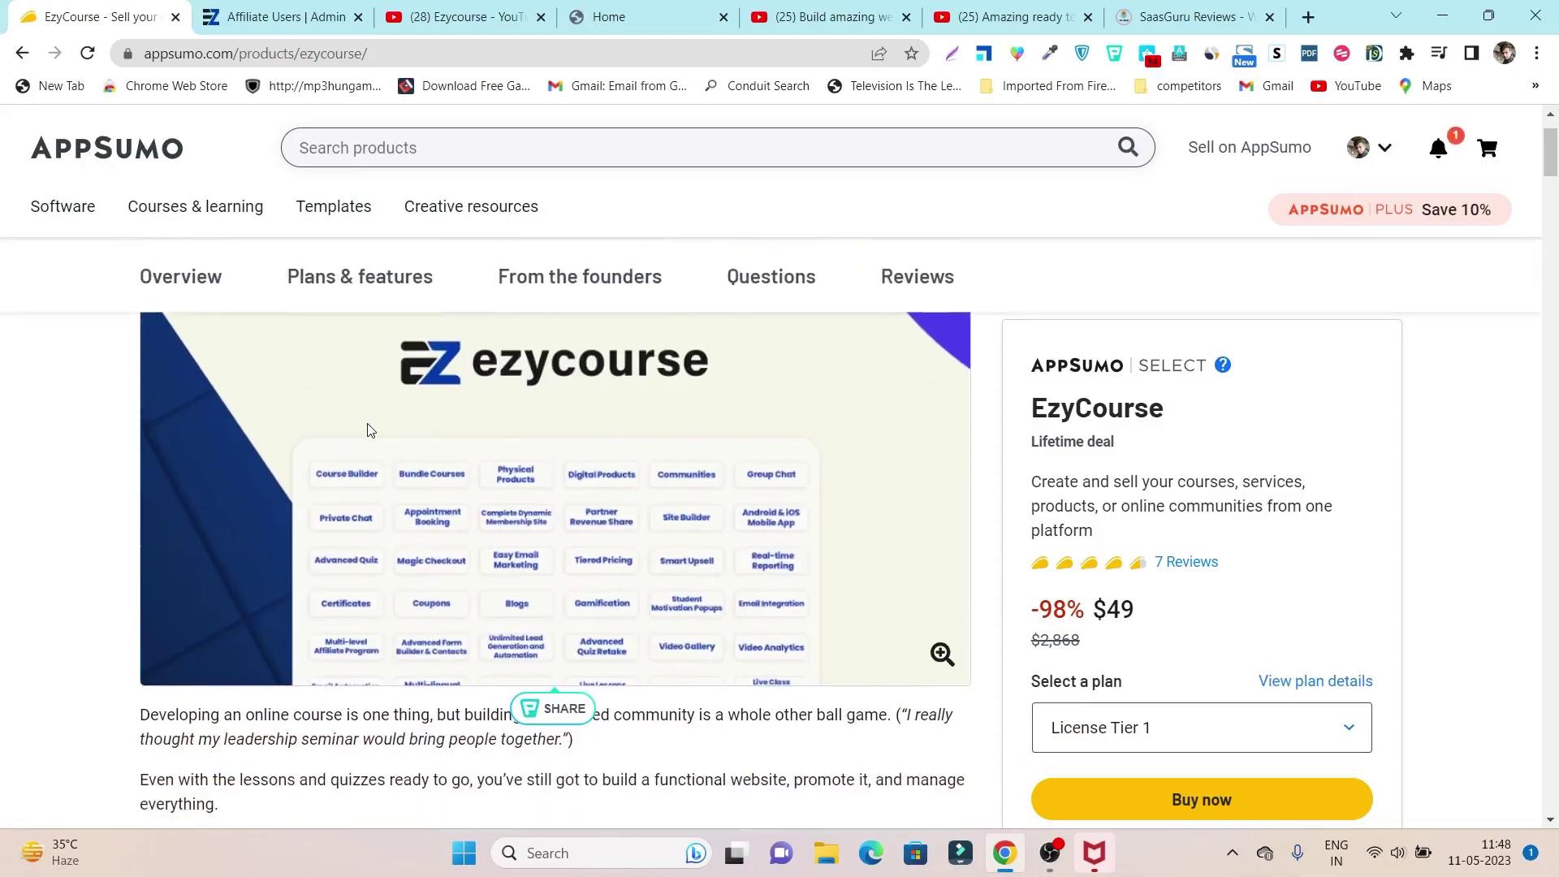
scroll(368, 431, "down", 4)
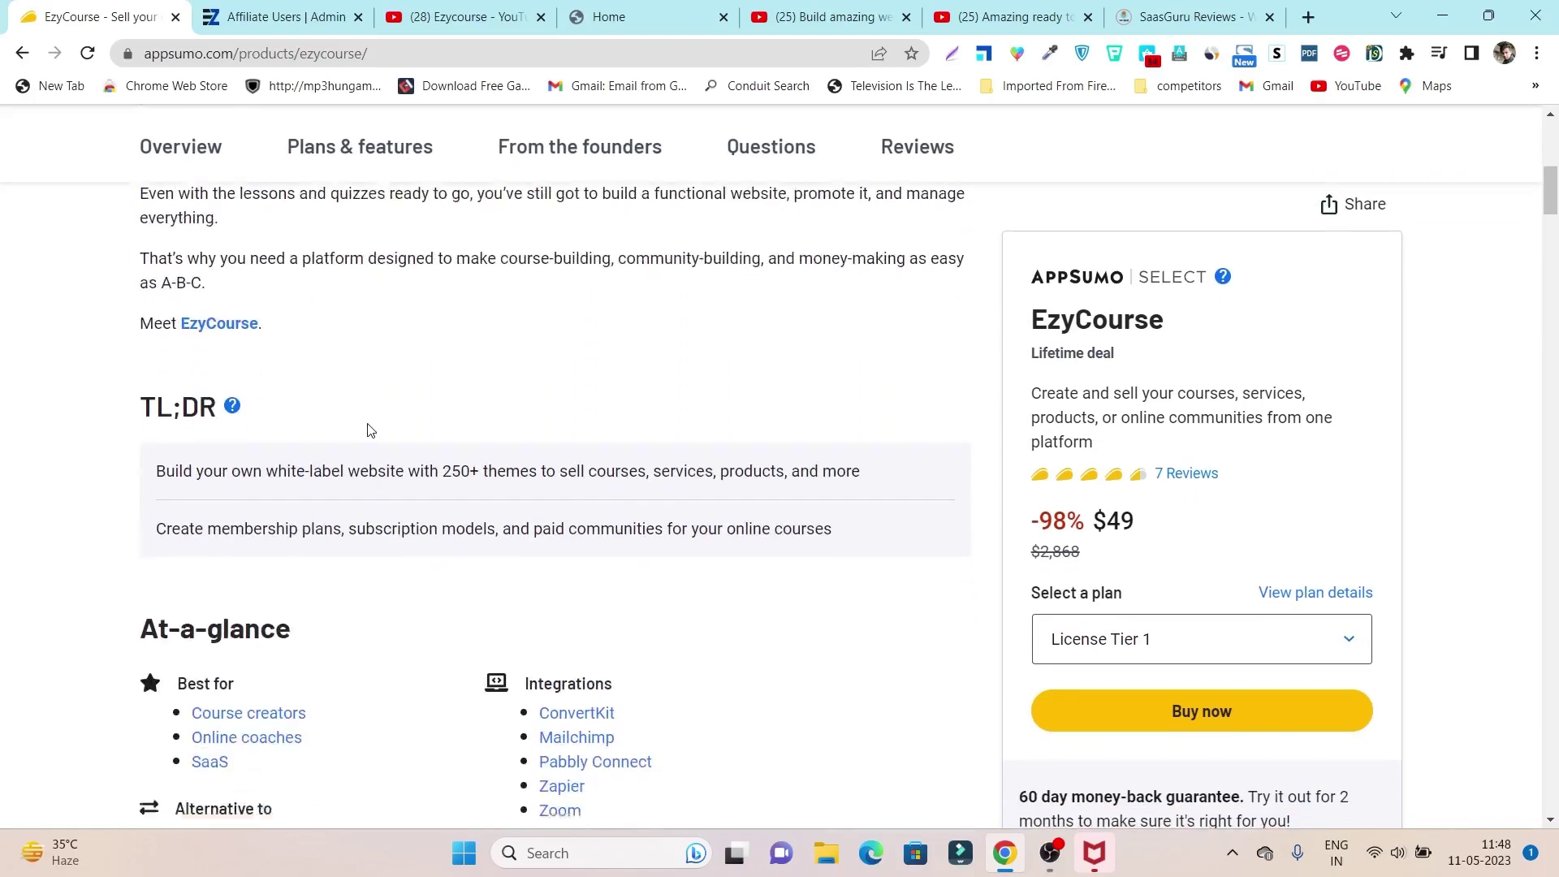
left_click(280, 16)
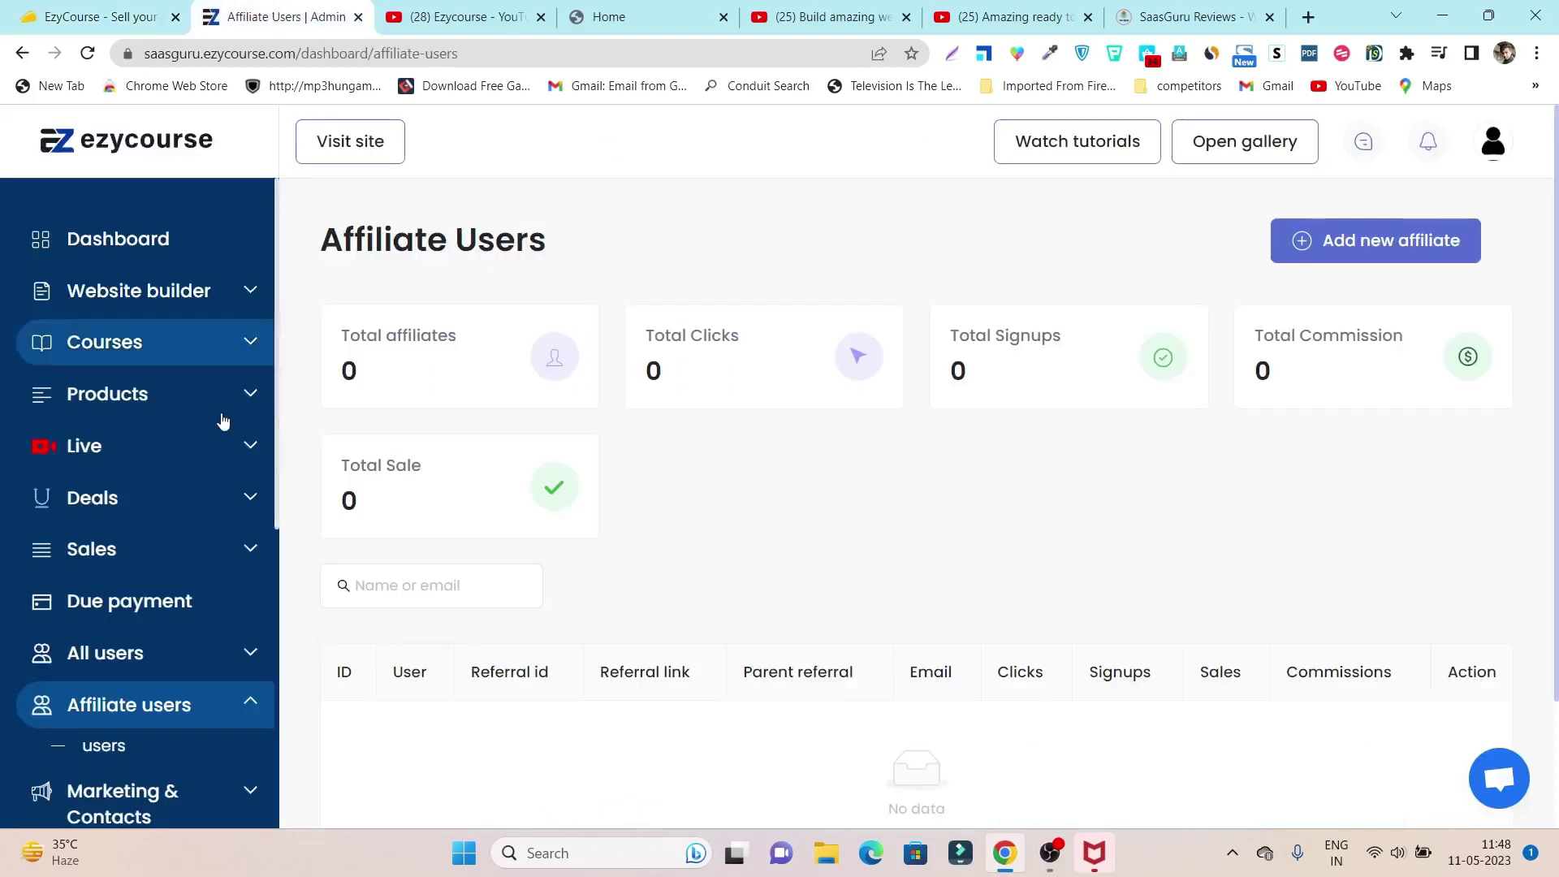
- Edit Free Coding Bootcamp from All courses and start adding a price on its Pricing page
left_click(180, 349)
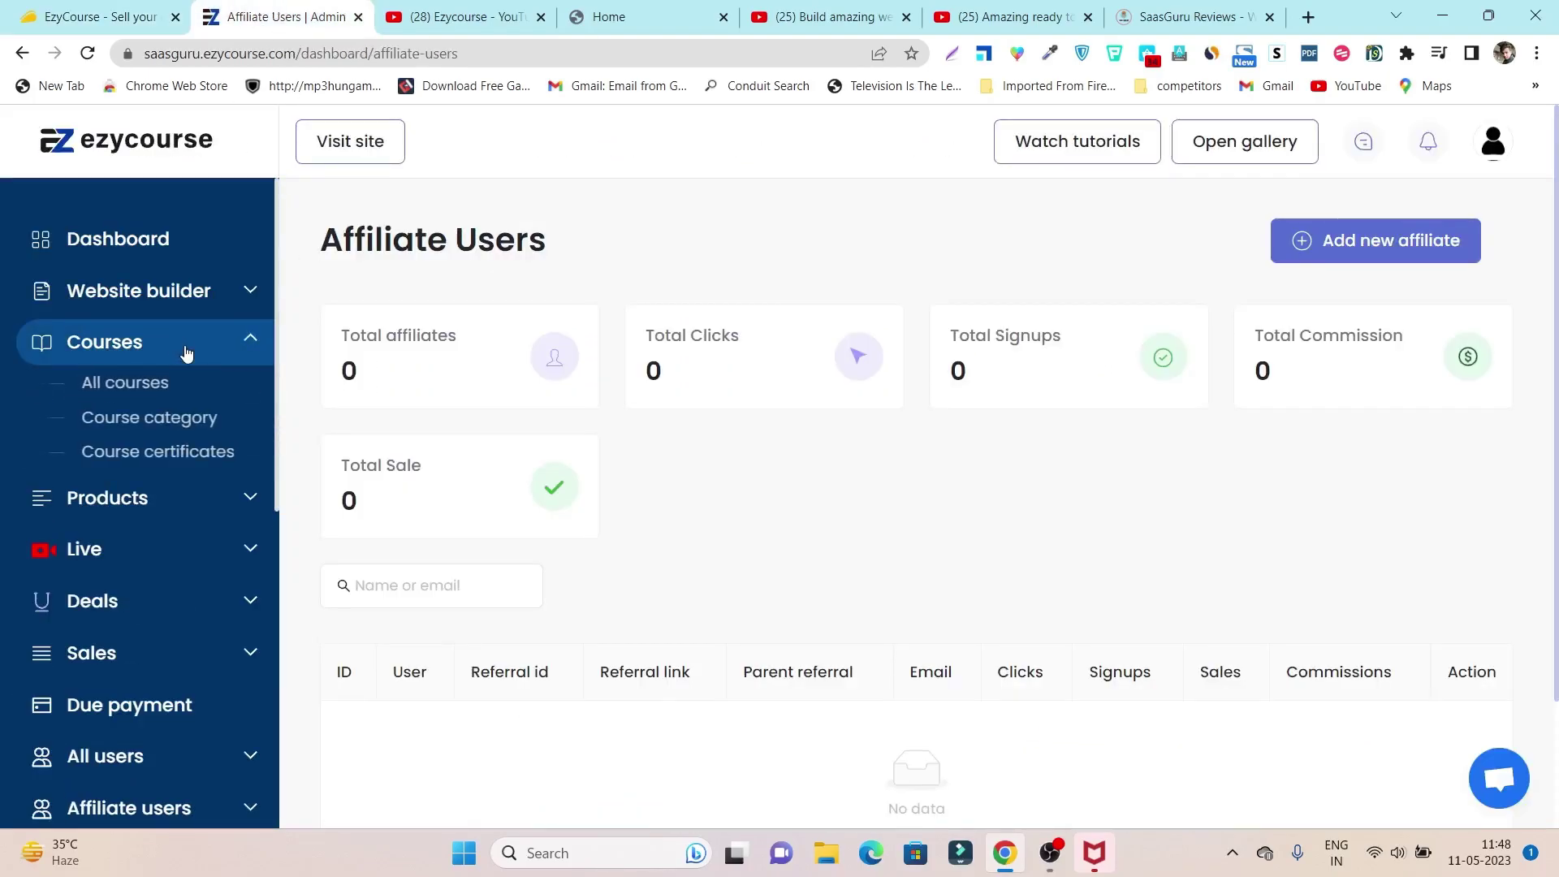
left_click(130, 389)
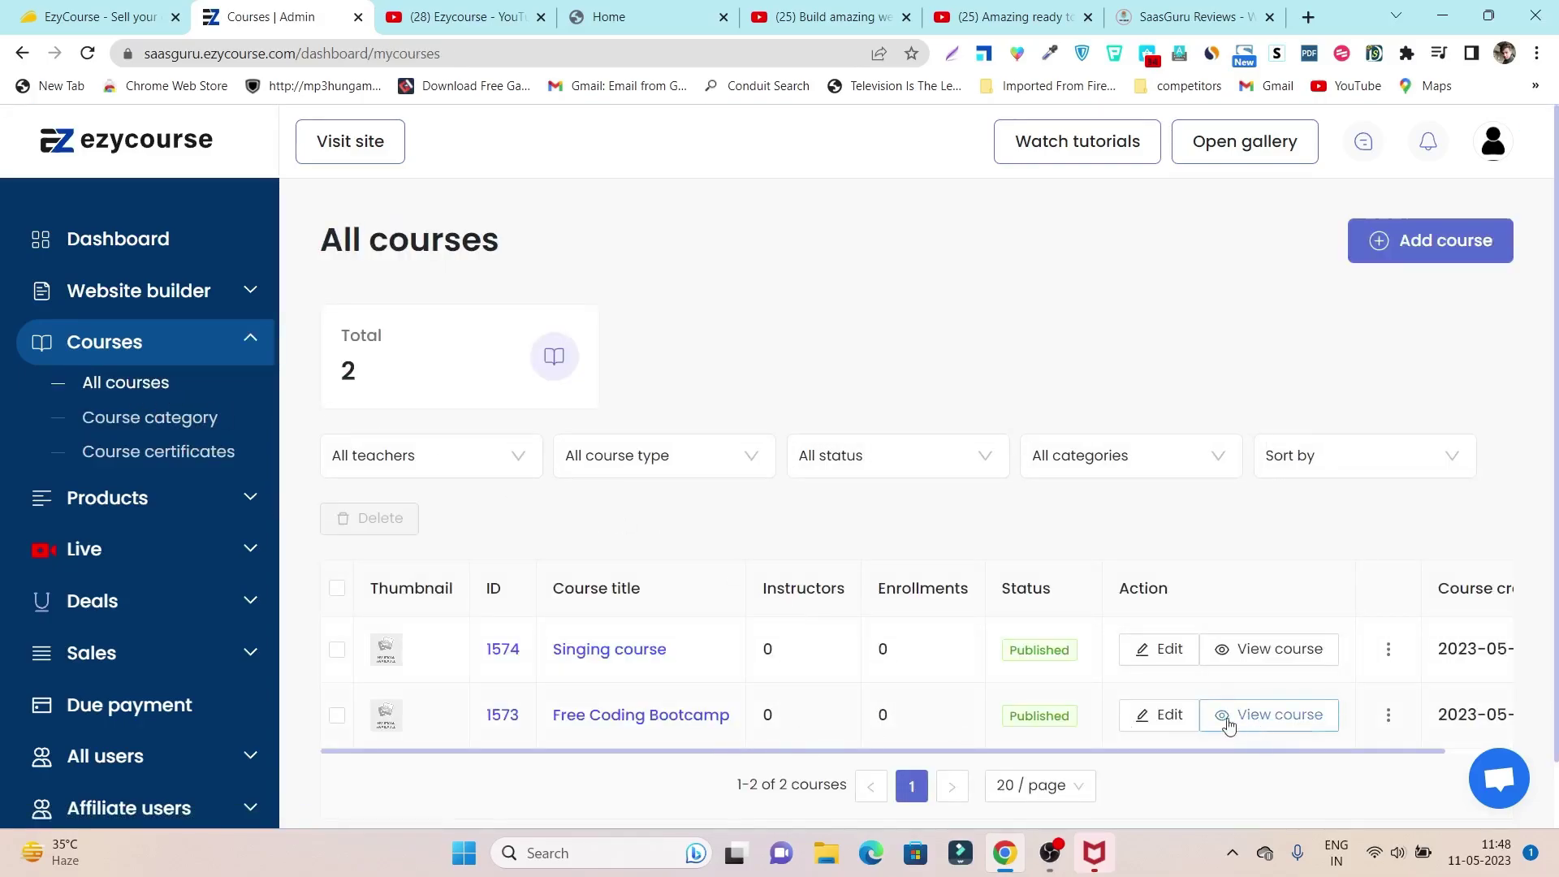
left_click(1154, 723)
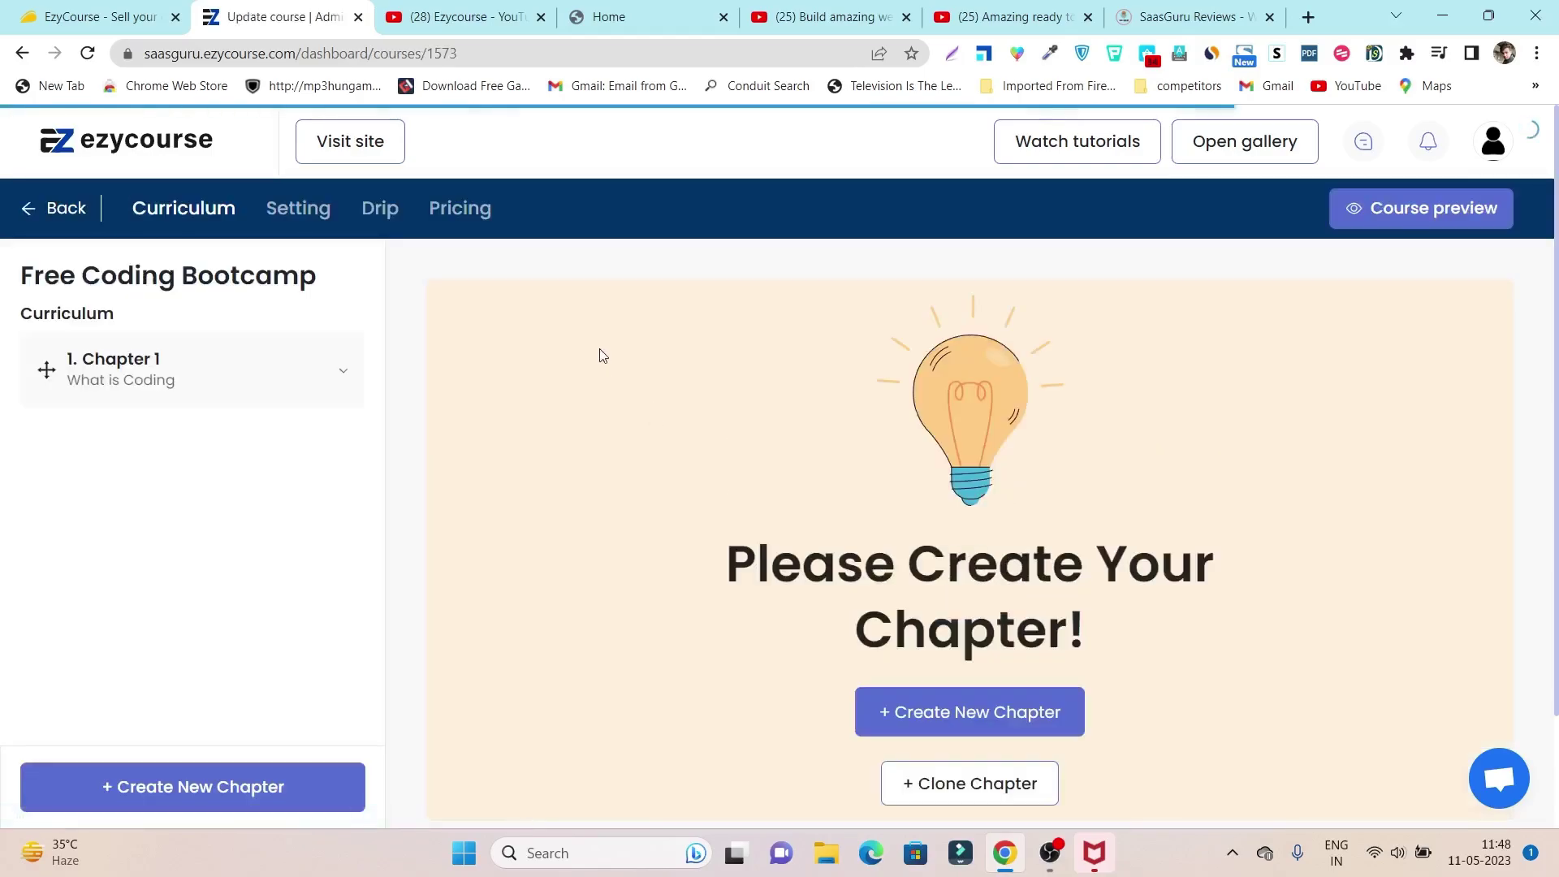
left_click(381, 211)
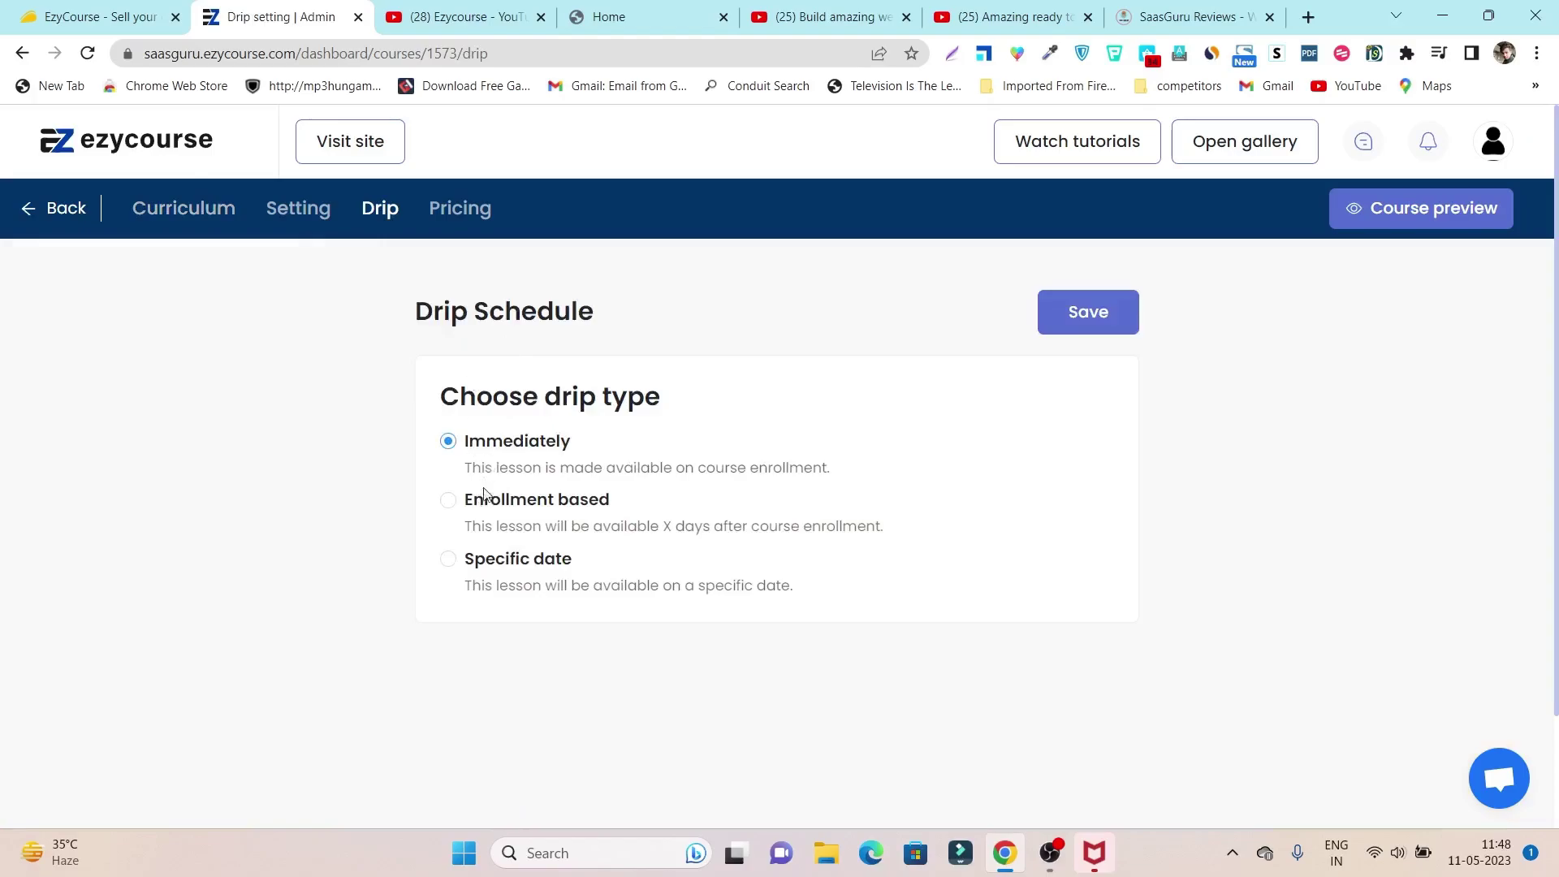
left_click(458, 211)
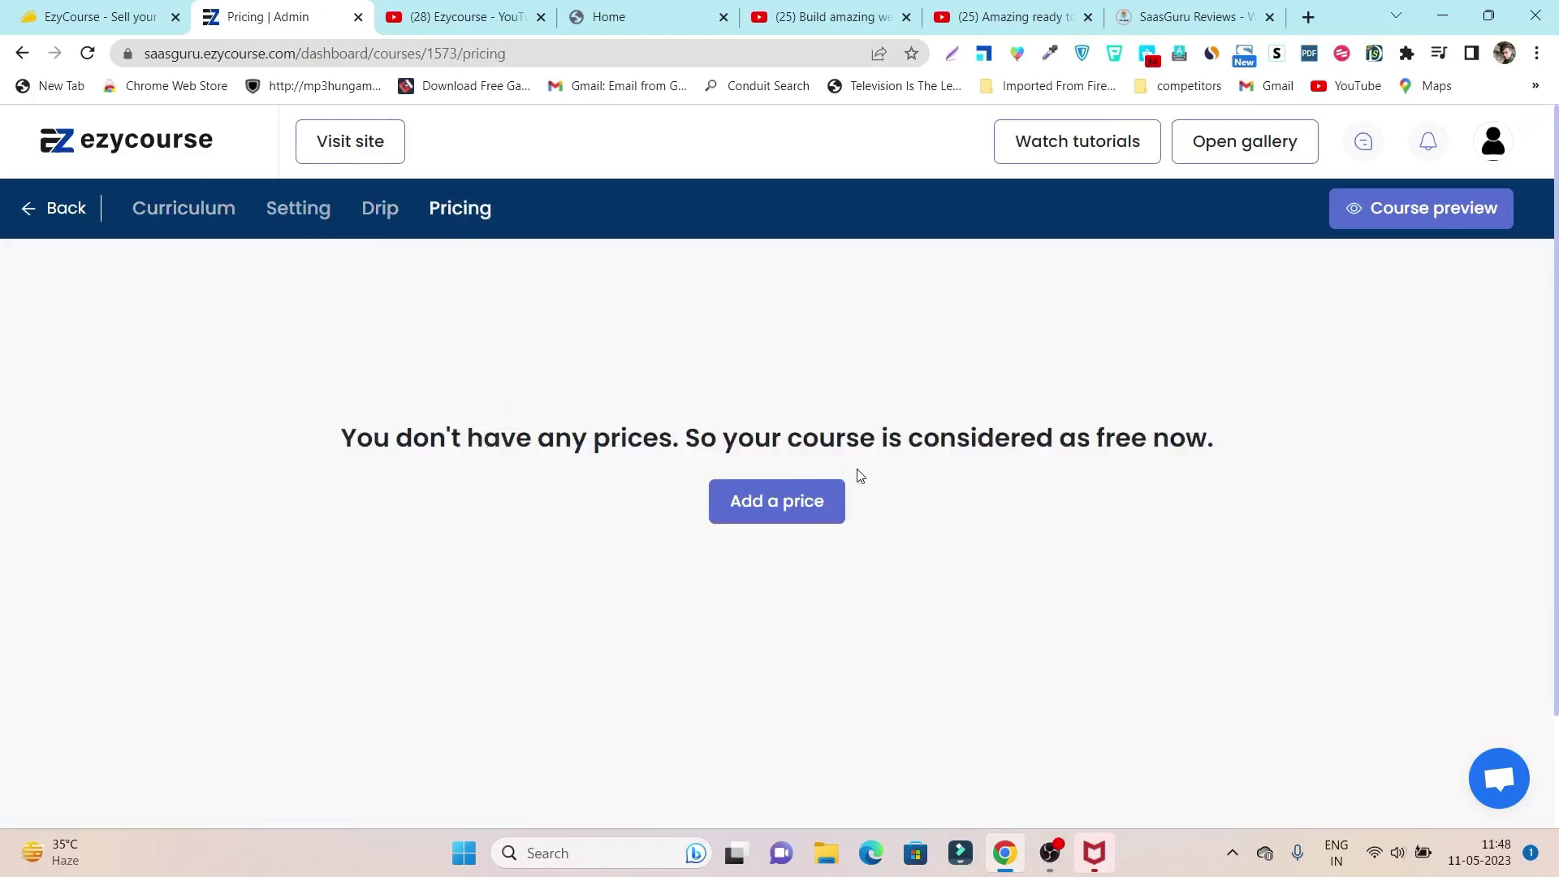
left_click(773, 504)
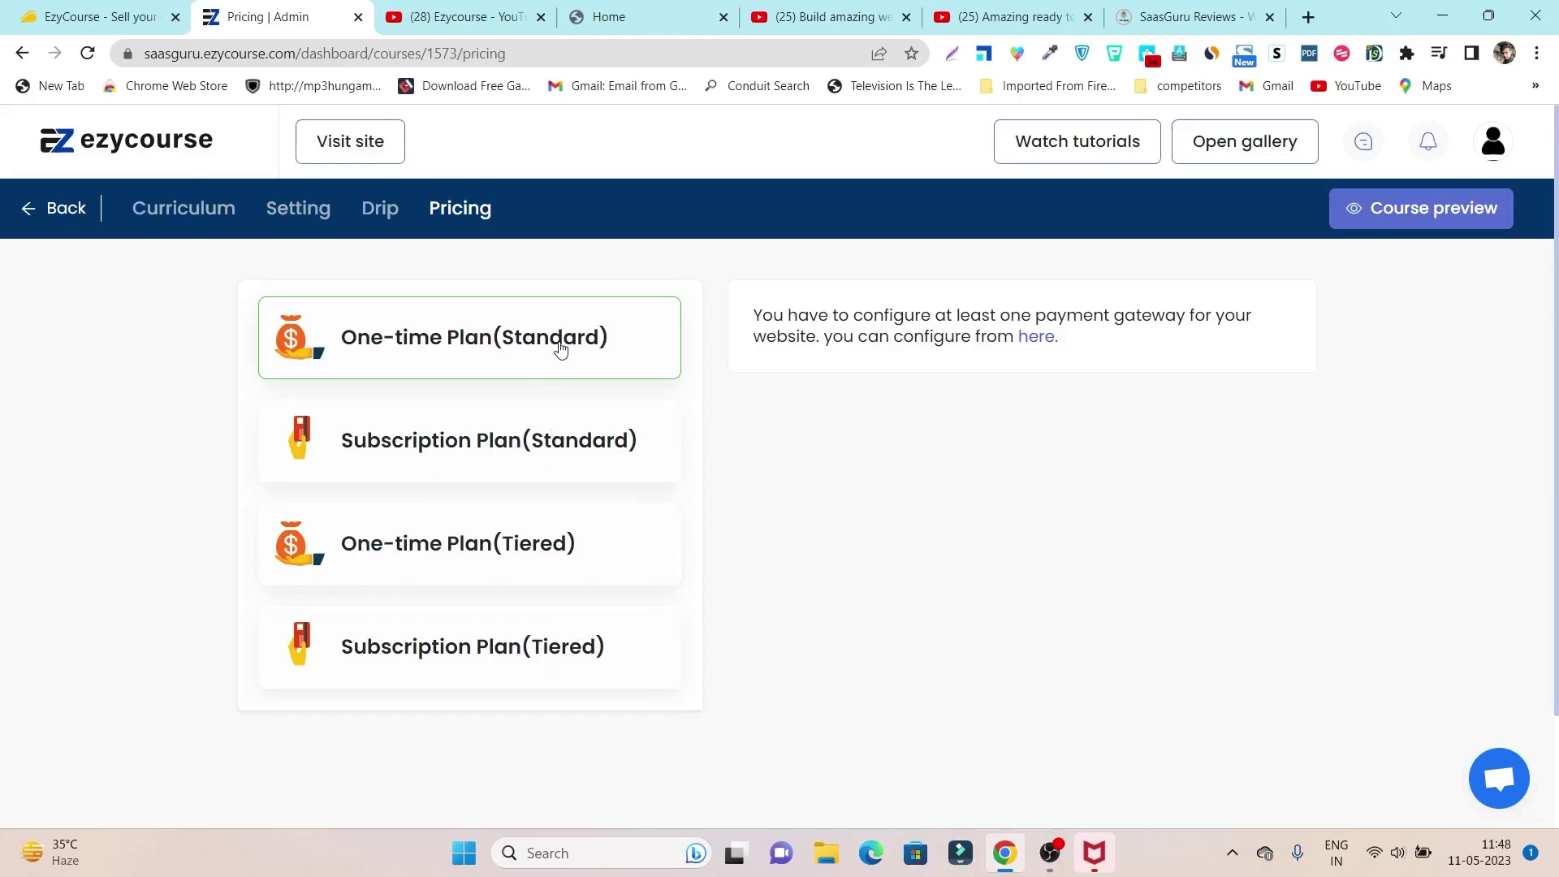
- Return to the AppSumo deal page and jump to its Plans & features section
left_click(98, 16)
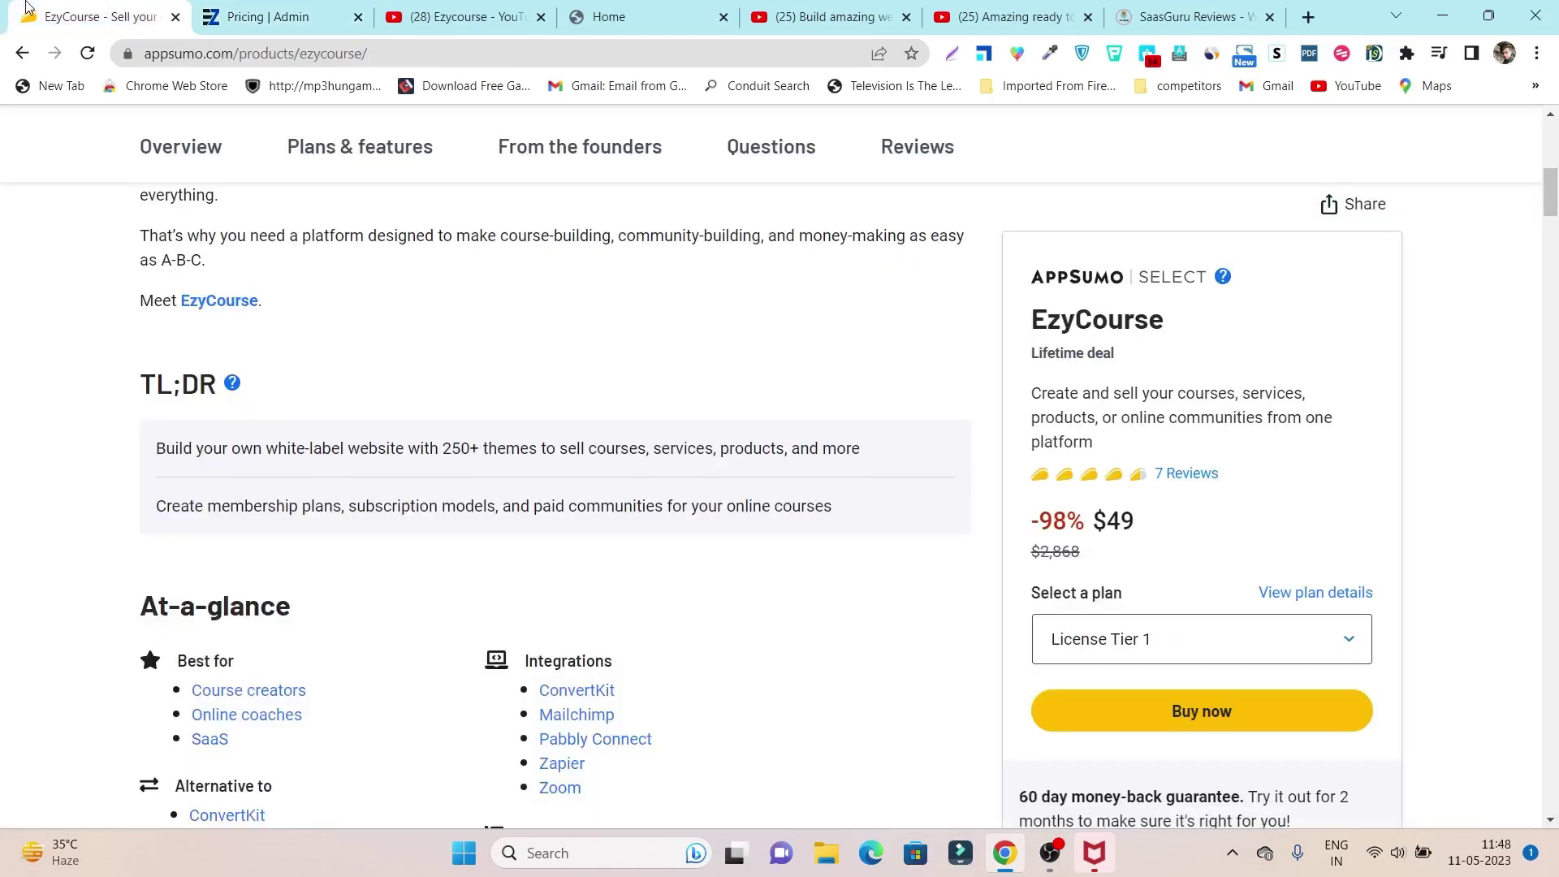
scroll(1197, 692, "up", 10)
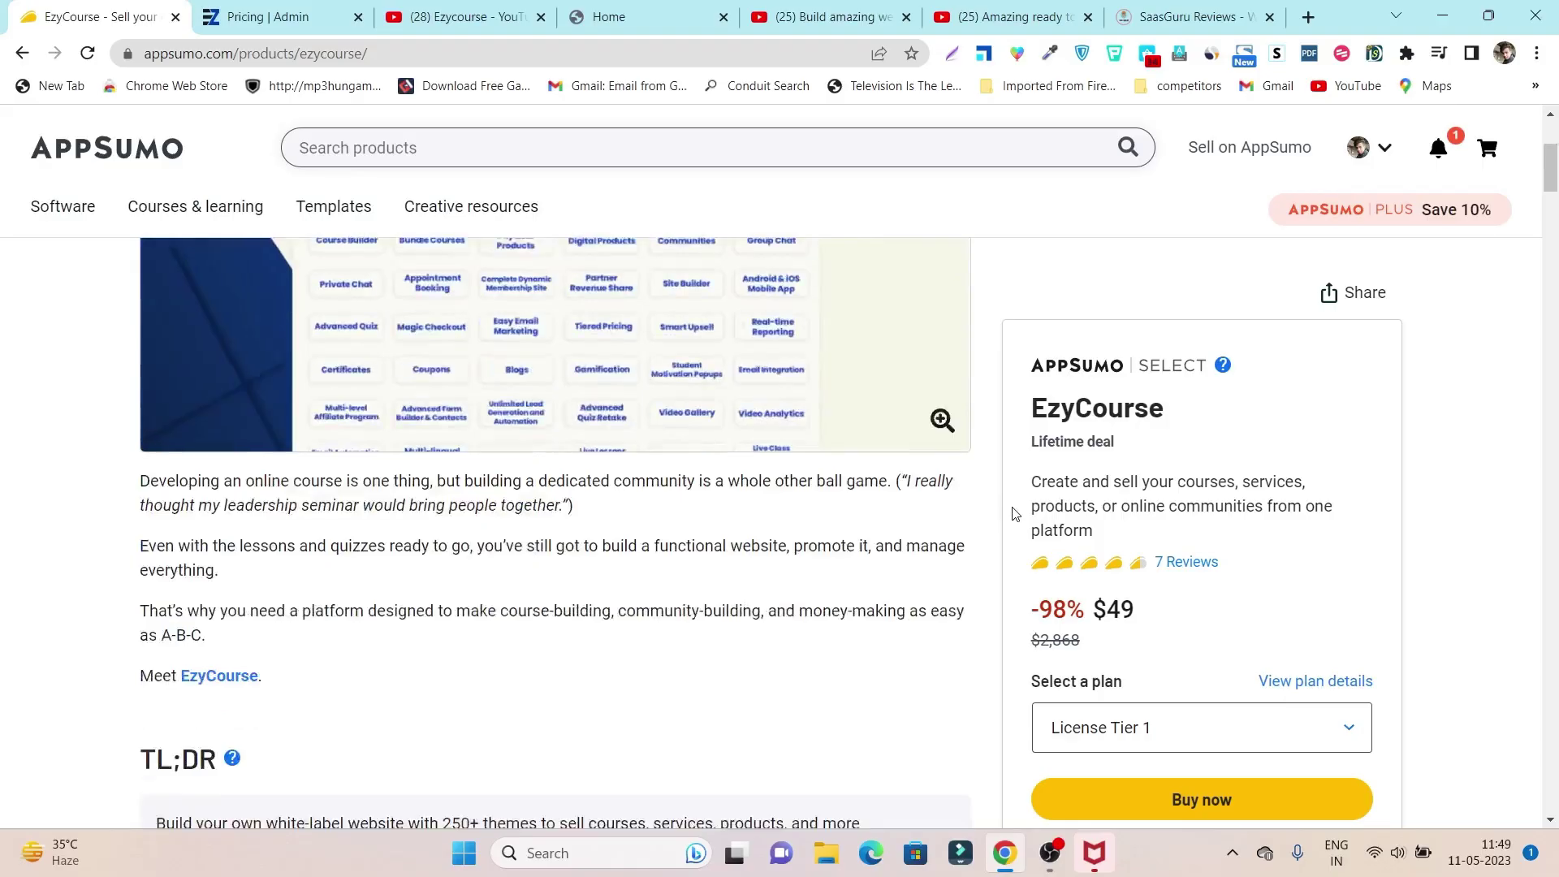
scroll(1089, 593, "up", 4)
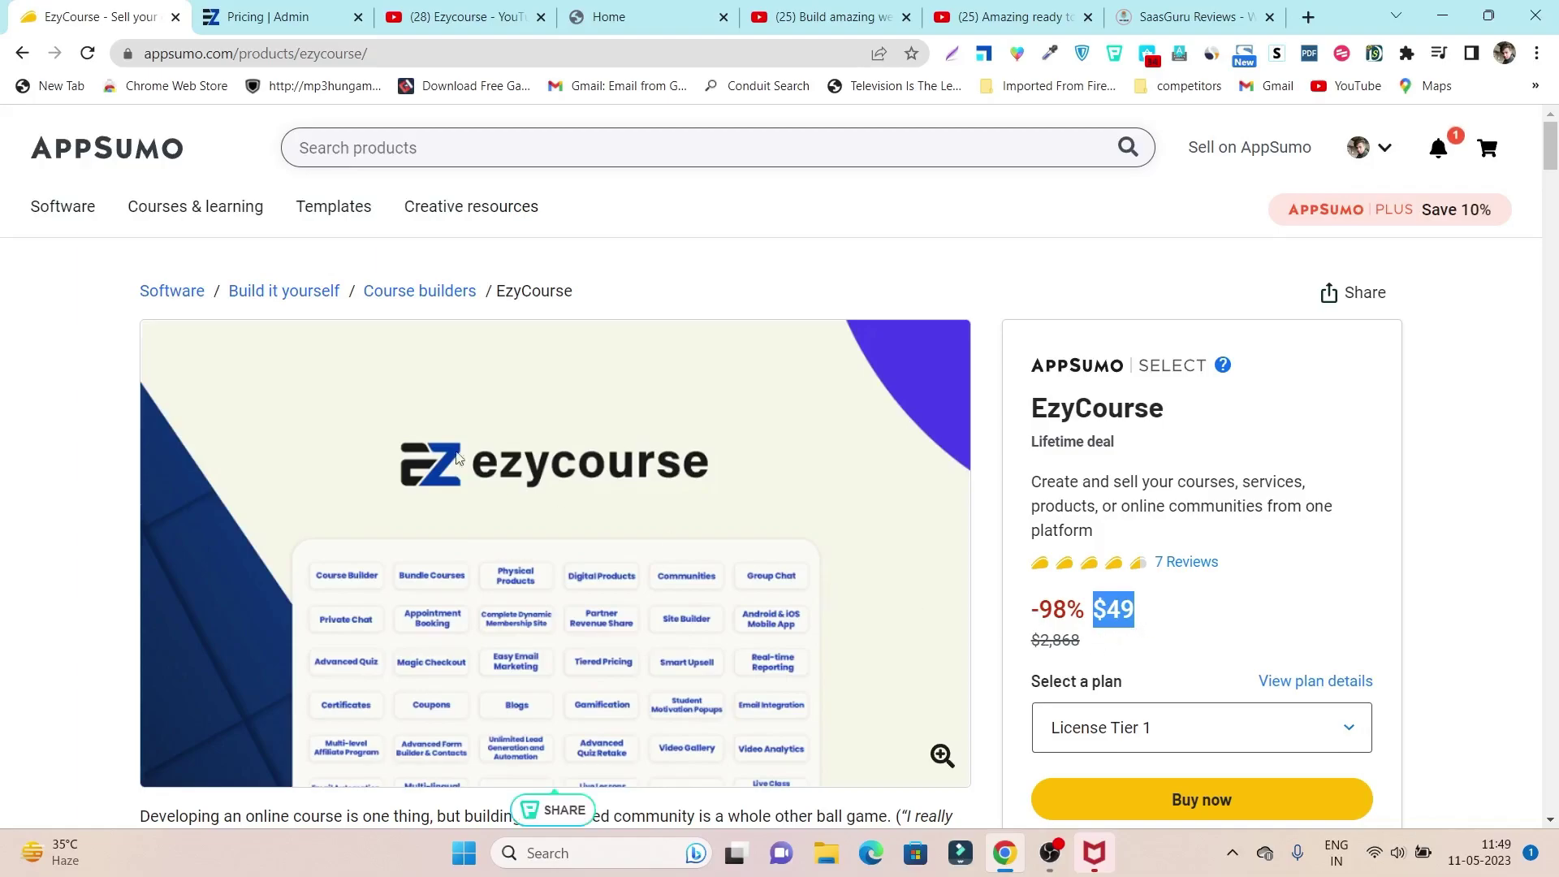
scroll(368, 314, "down", 5)
left_click(345, 154)
scroll(417, 504, "down", 15)
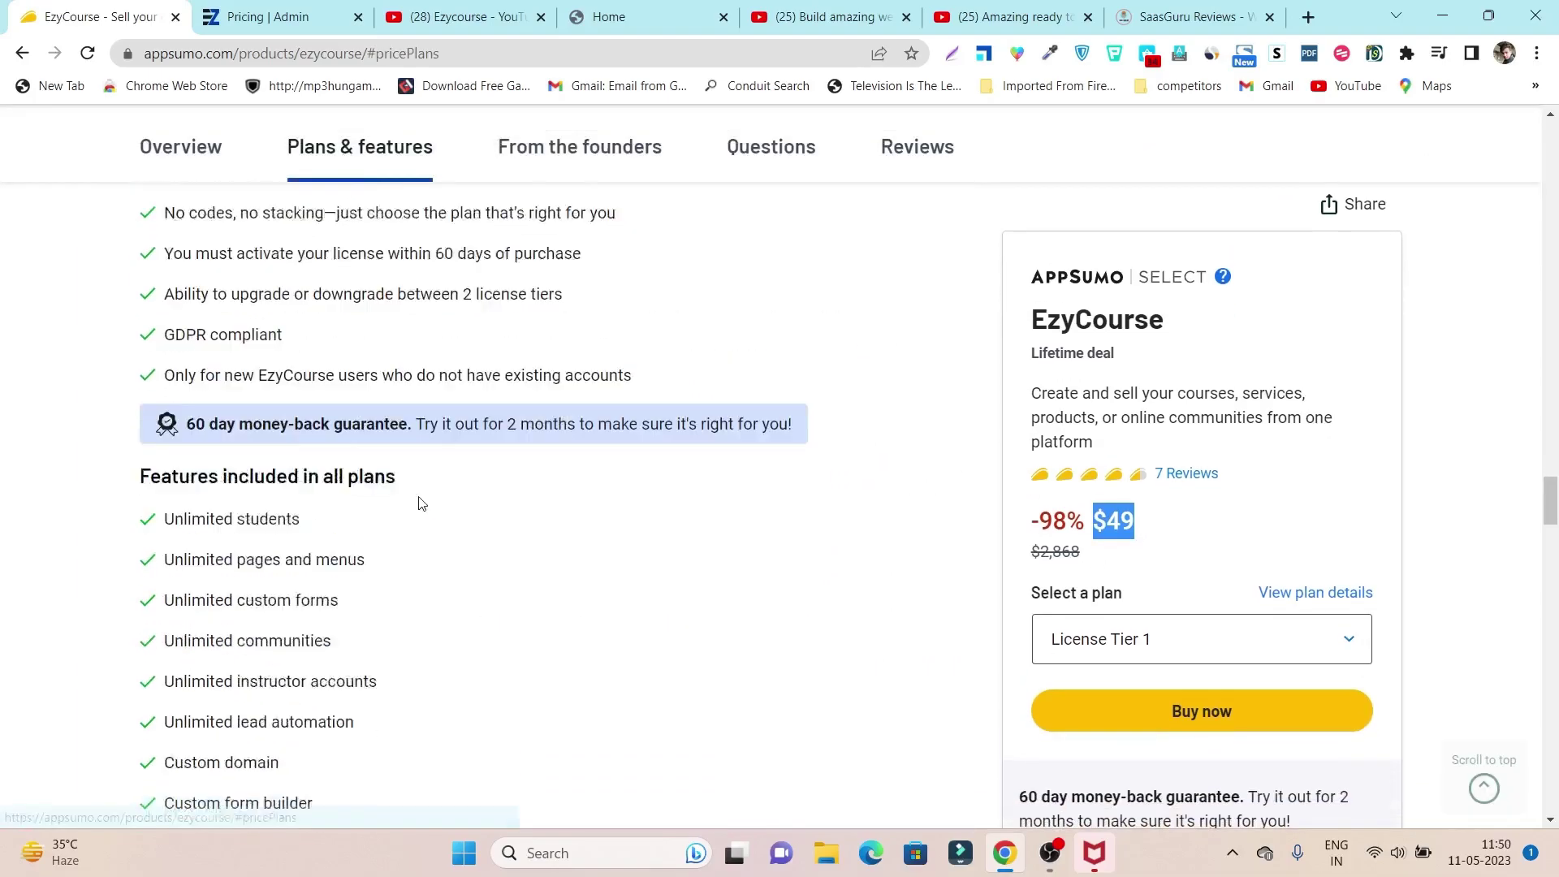
scroll(299, 448, "up", 4)
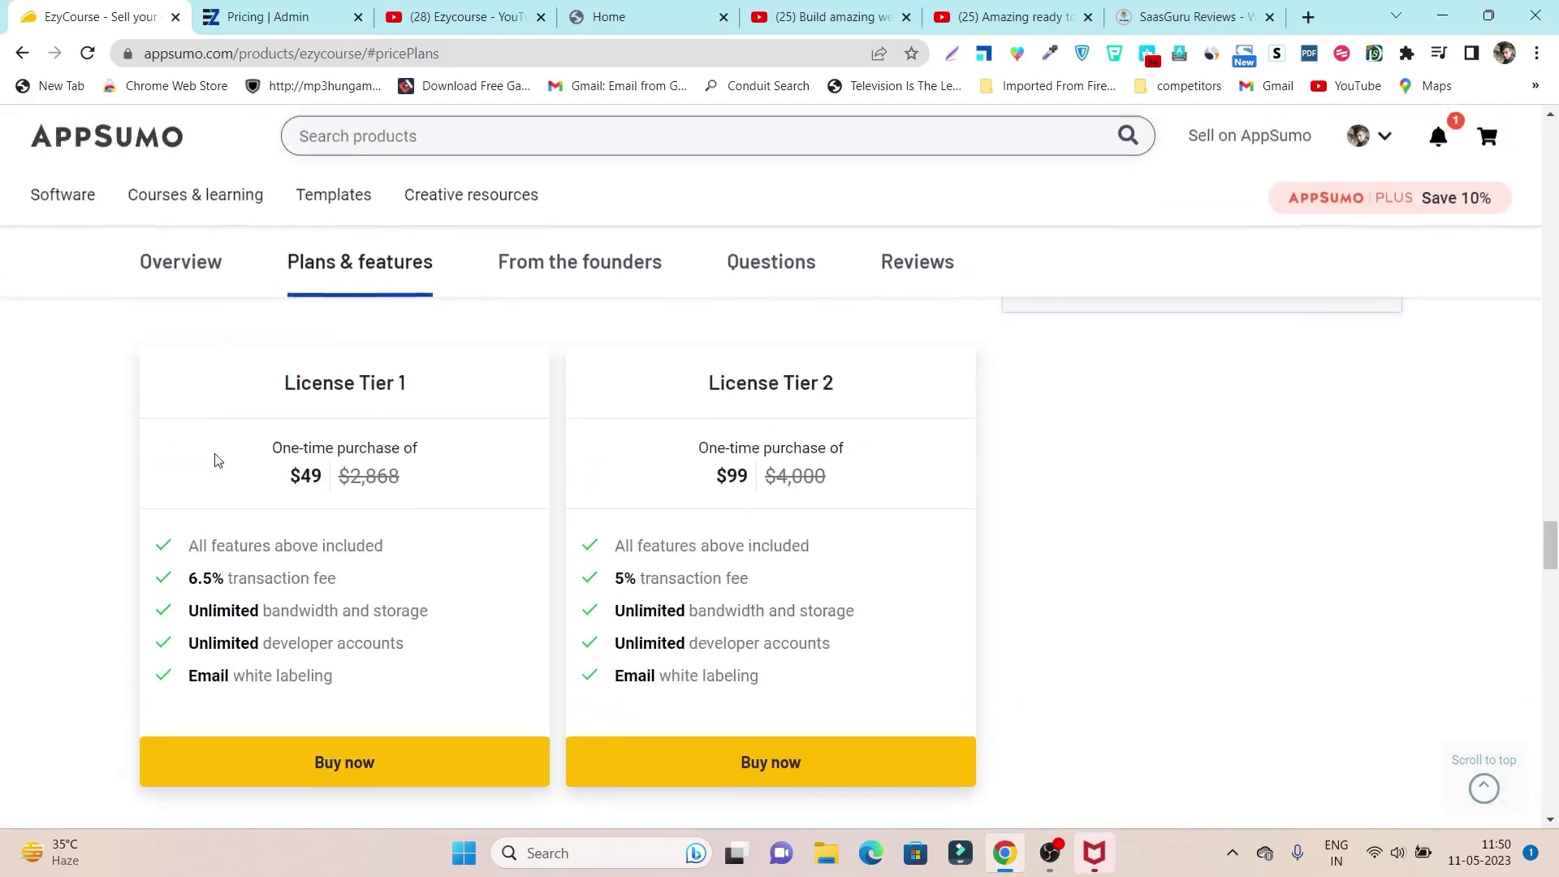
- Highlight Tier 1's 6.5% and Tier 2's 5% transaction fees, then scroll to Questions
left_click_drag(379, 580, 176, 584)
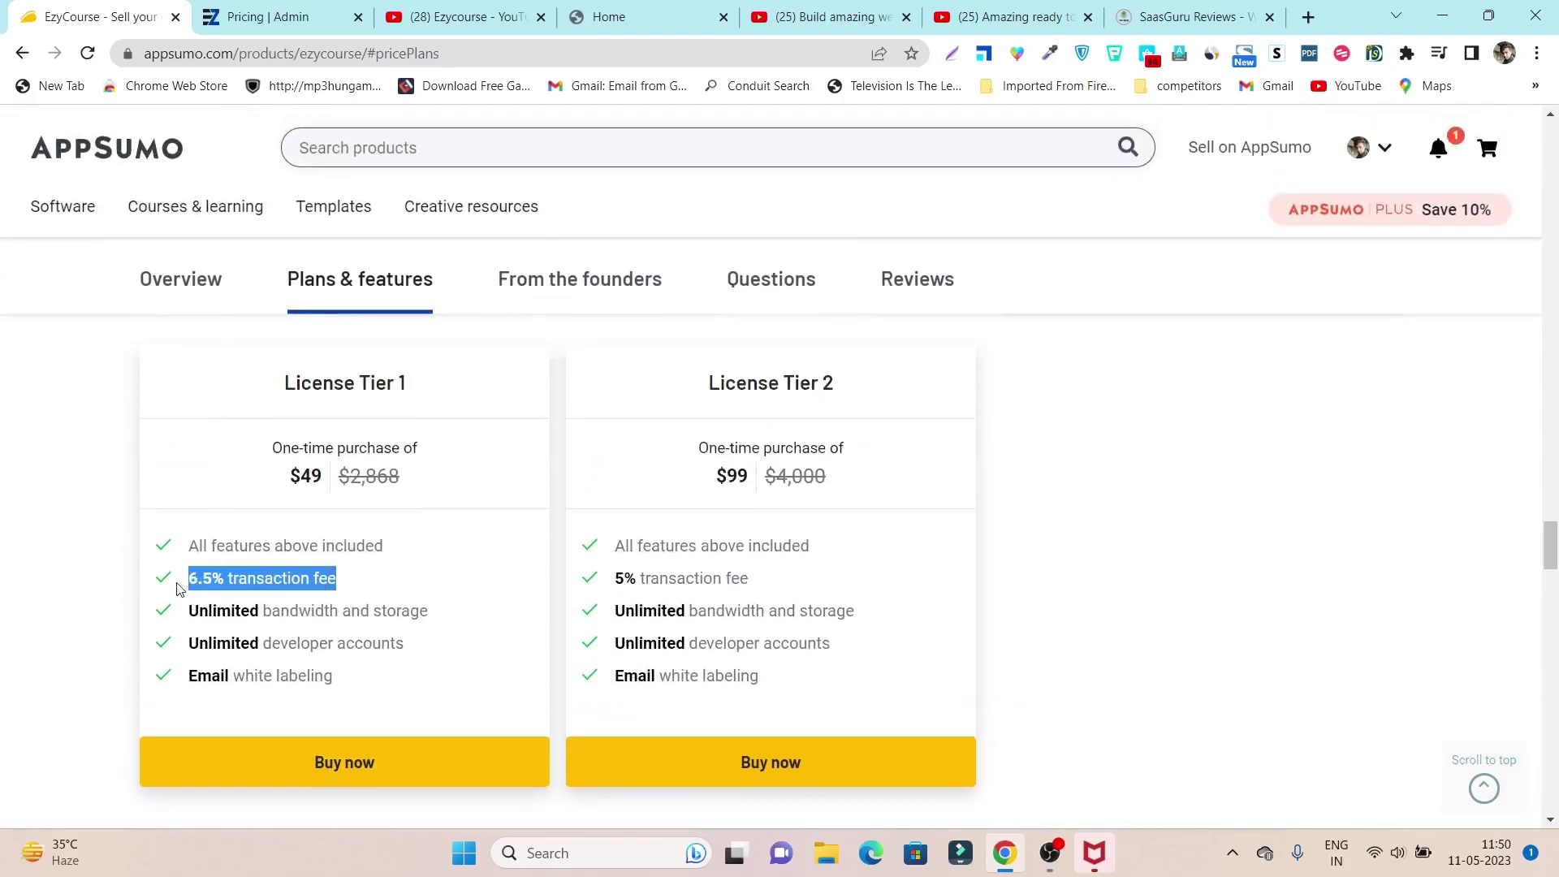
left_click_drag(771, 593, 599, 585)
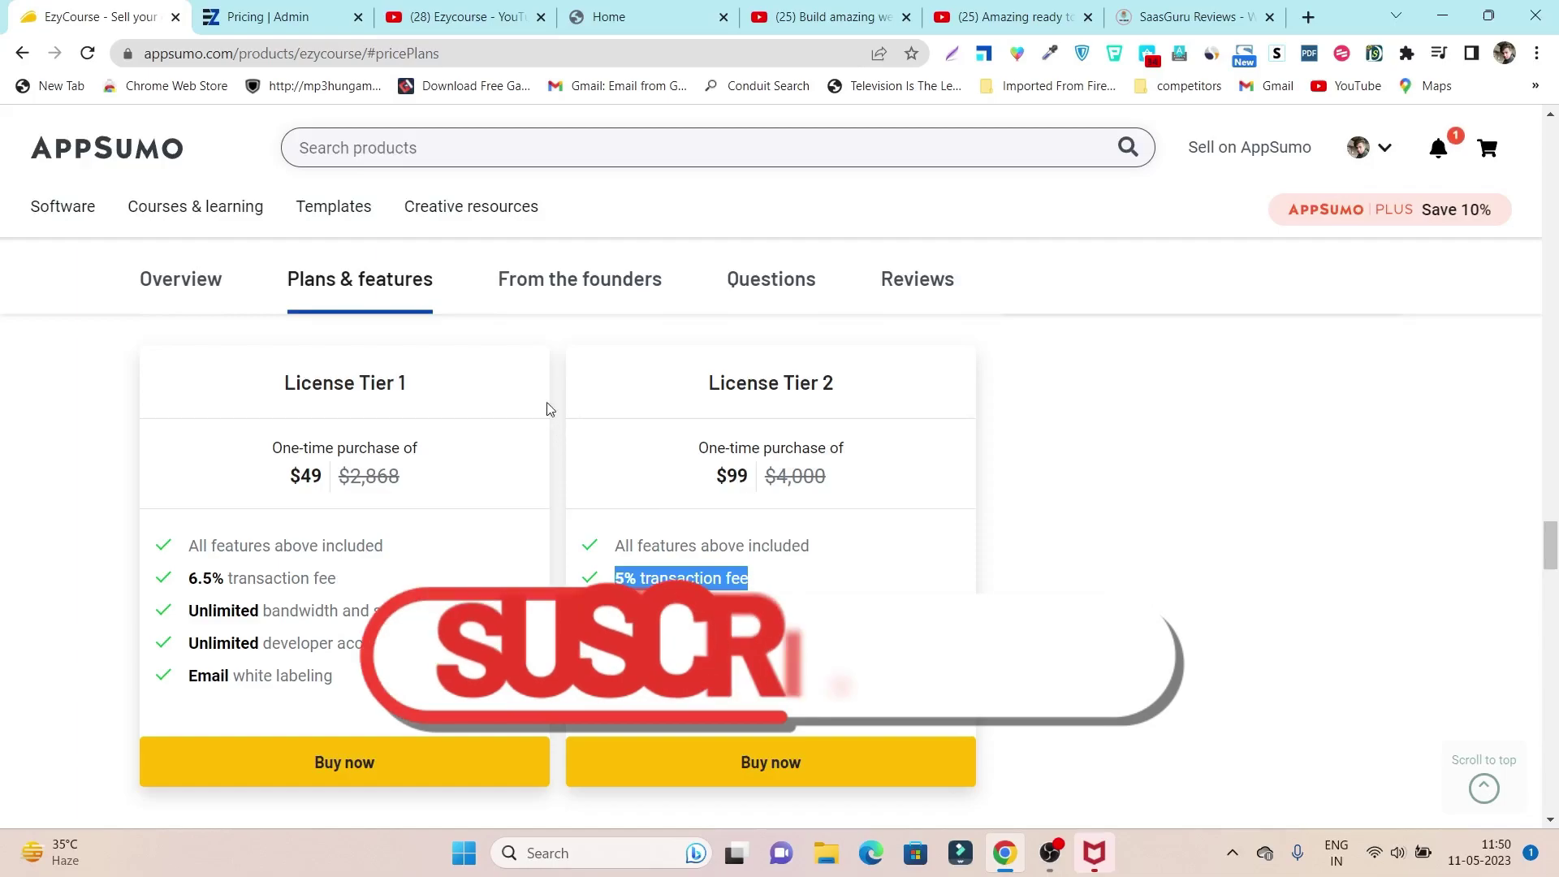
scroll(560, 406, "down", 6)
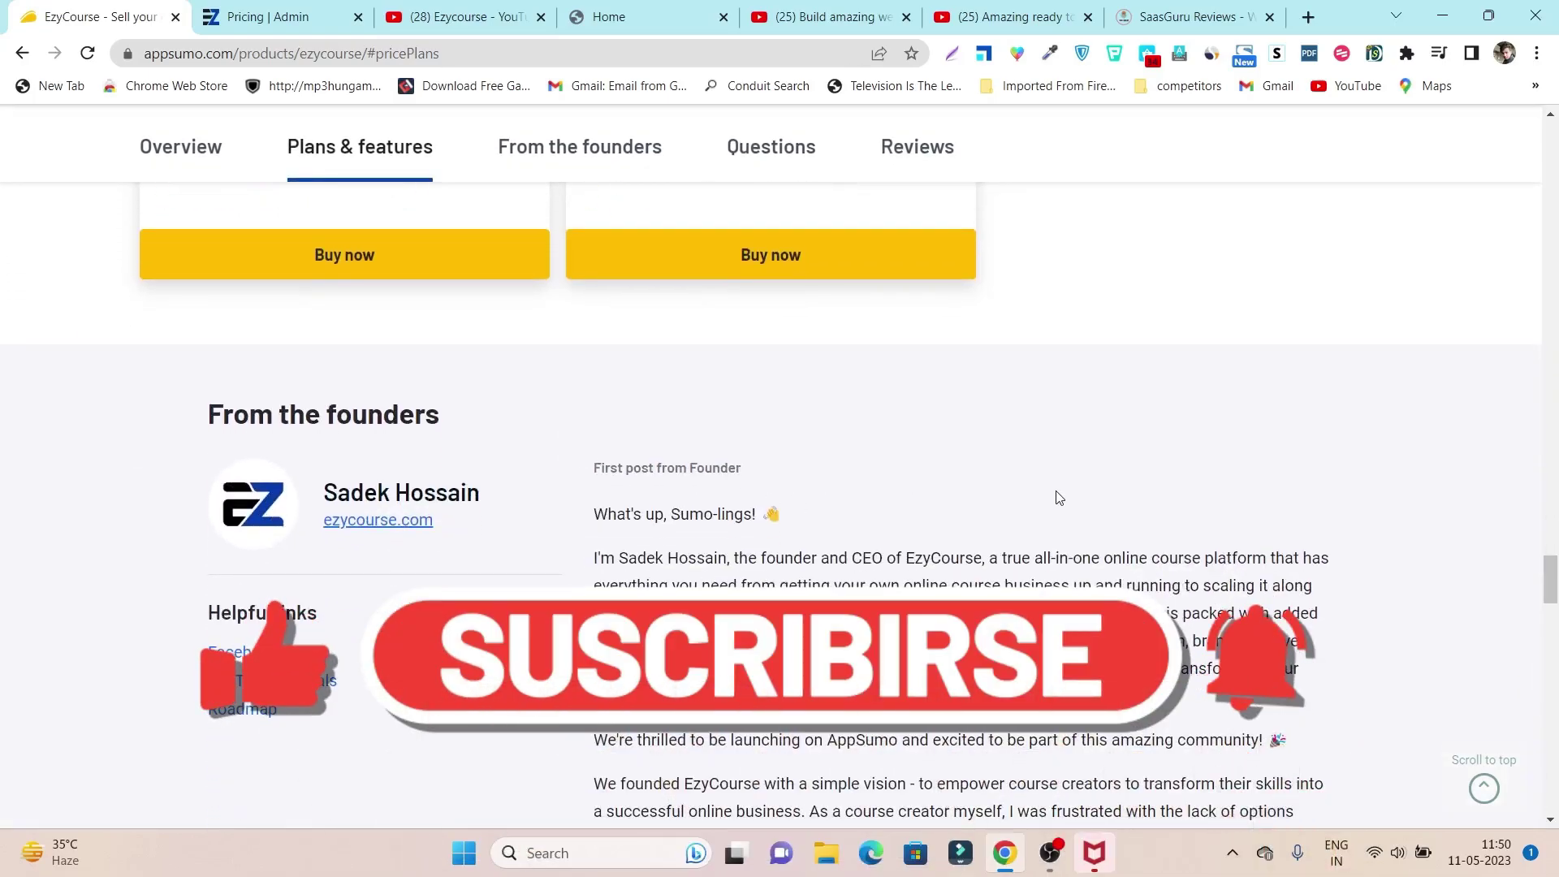
scroll(1048, 491, "down", 1)
scroll(1037, 485, "down", 11)
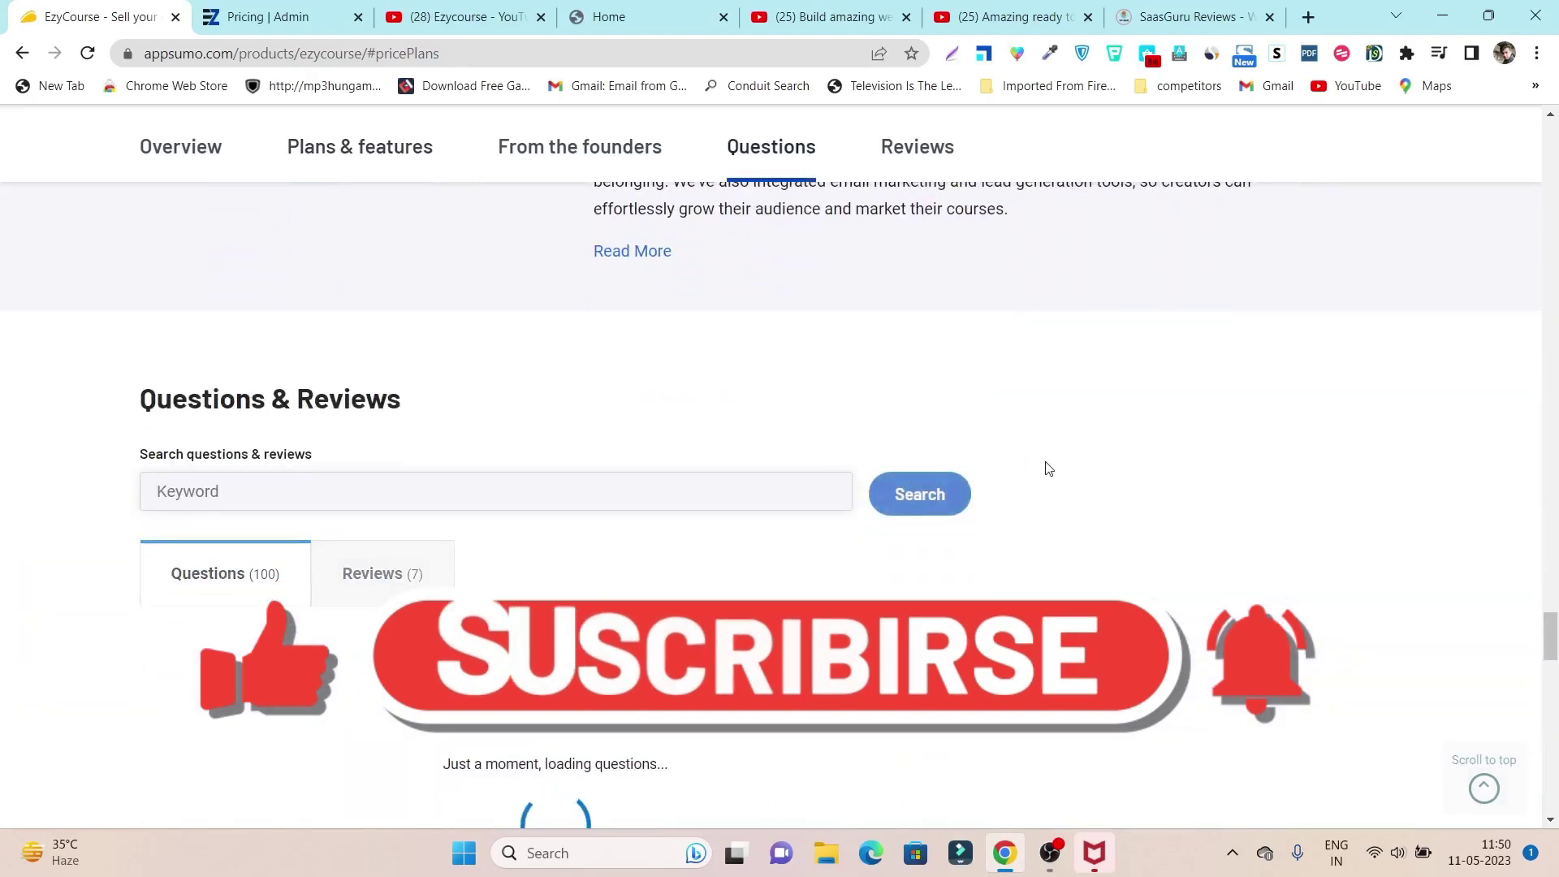
scroll(1050, 464, "down", 7)
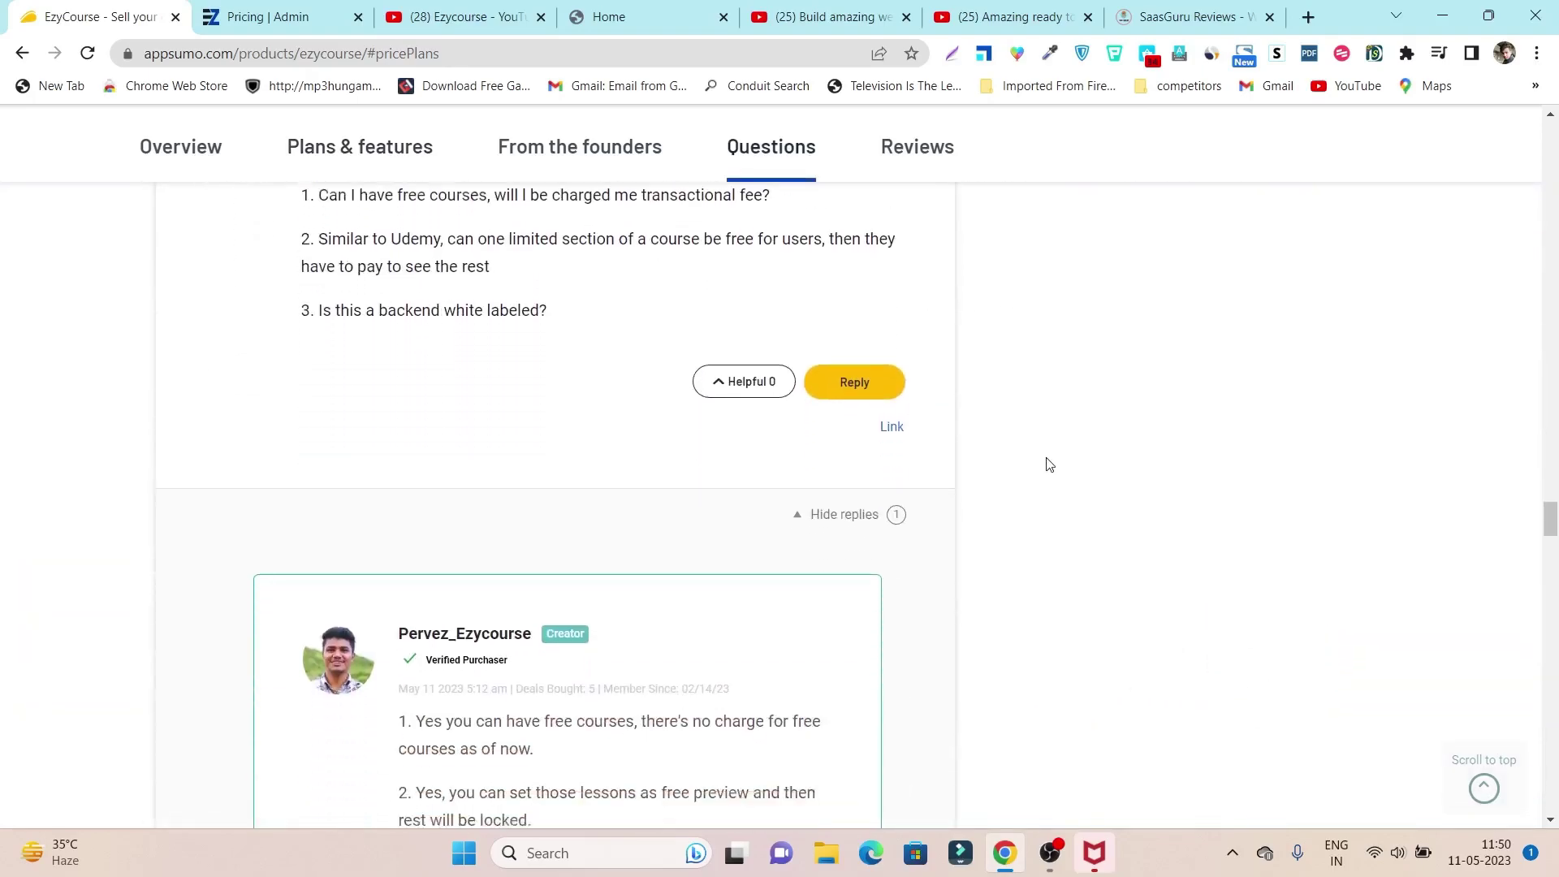